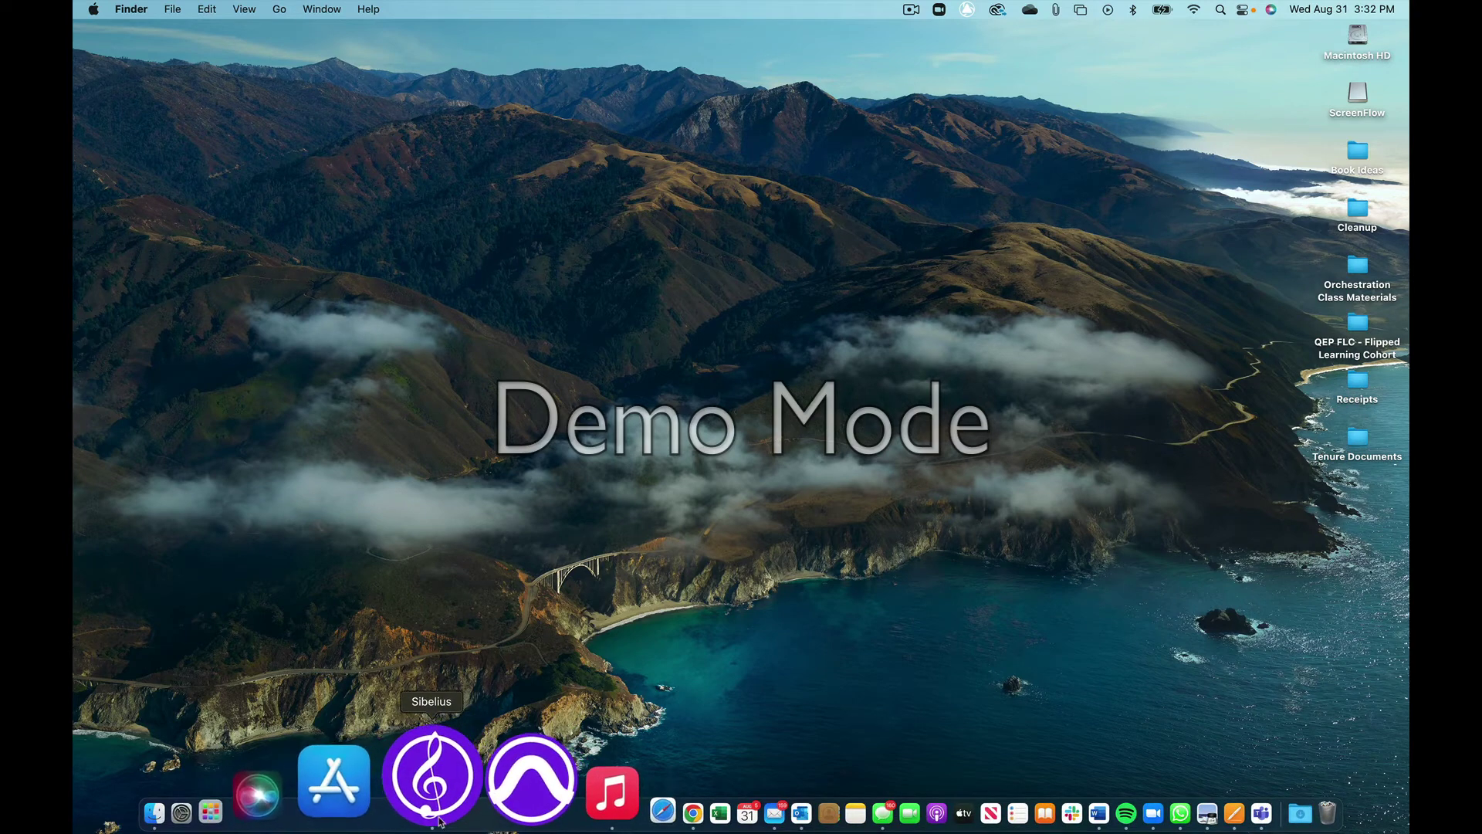
- Switch to Sibelius, start a new score from the blank template and open its instrument selection
{"action": "left_click", "coordinate": [437, 811]}
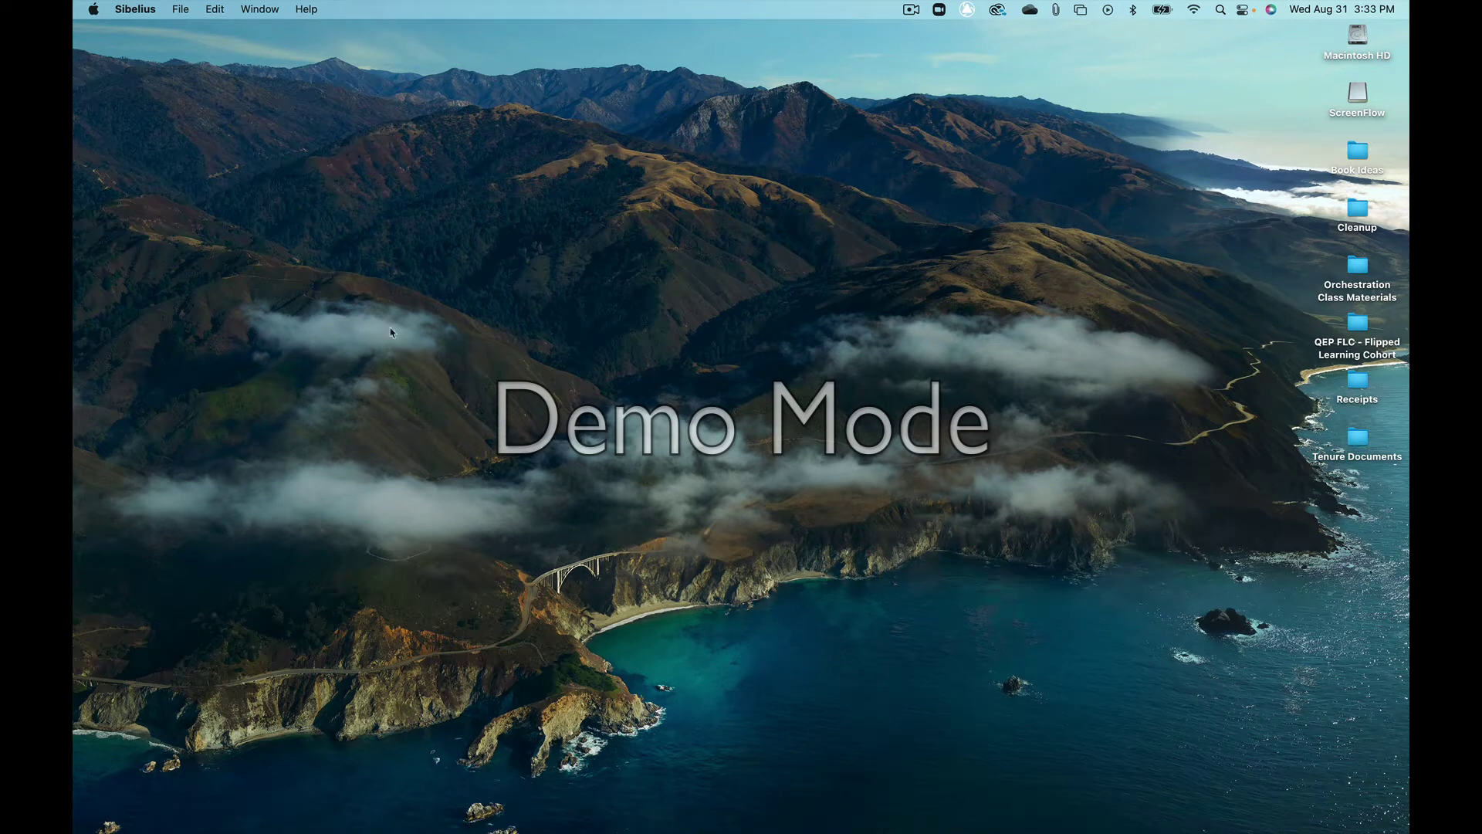
{"action": "left_click", "coordinate": [187, 15]}
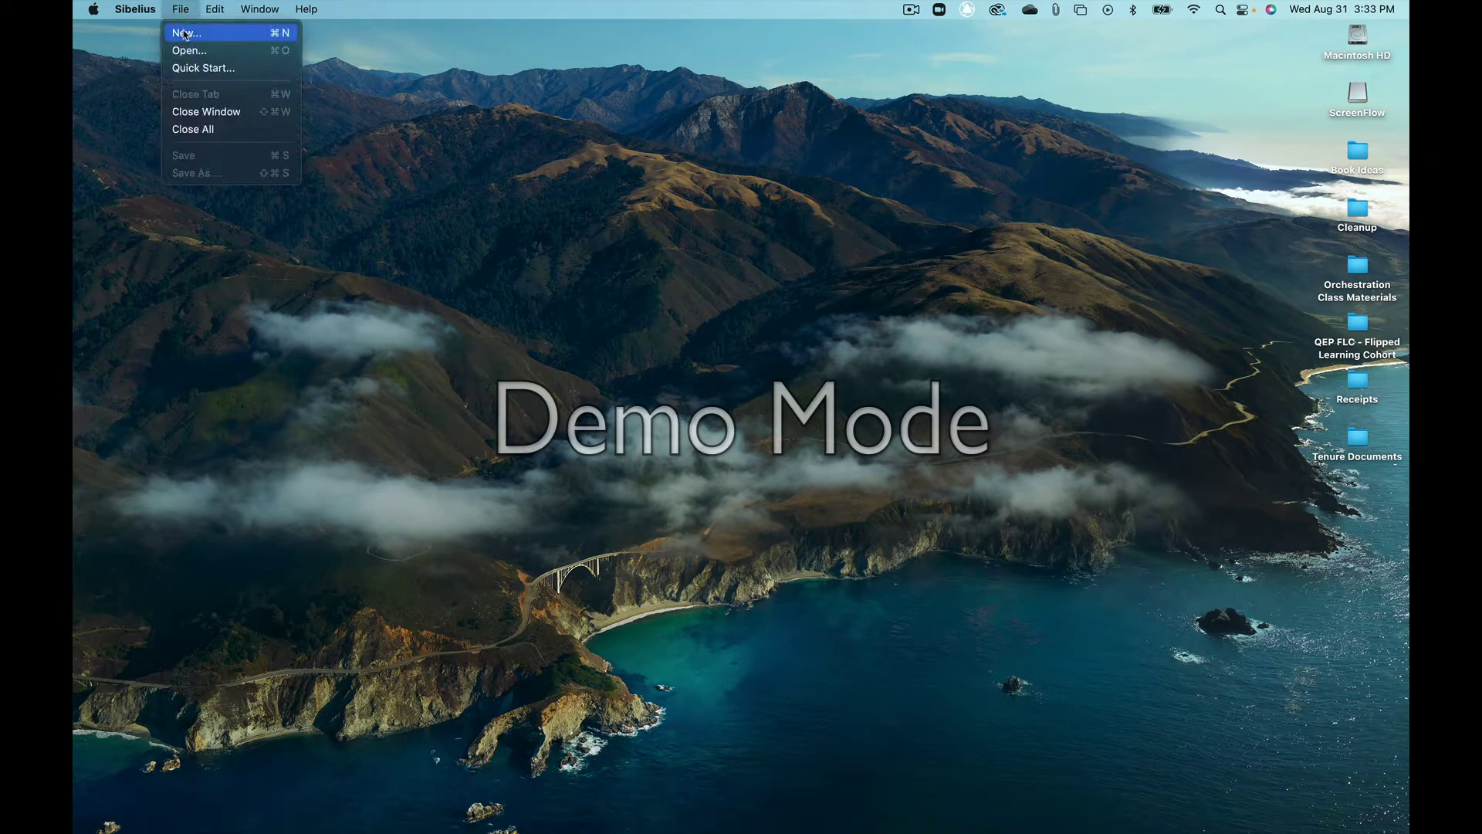
{"action": "left_click", "coordinate": [185, 34]}
{"action": "double_click", "coordinate": [507, 296]}
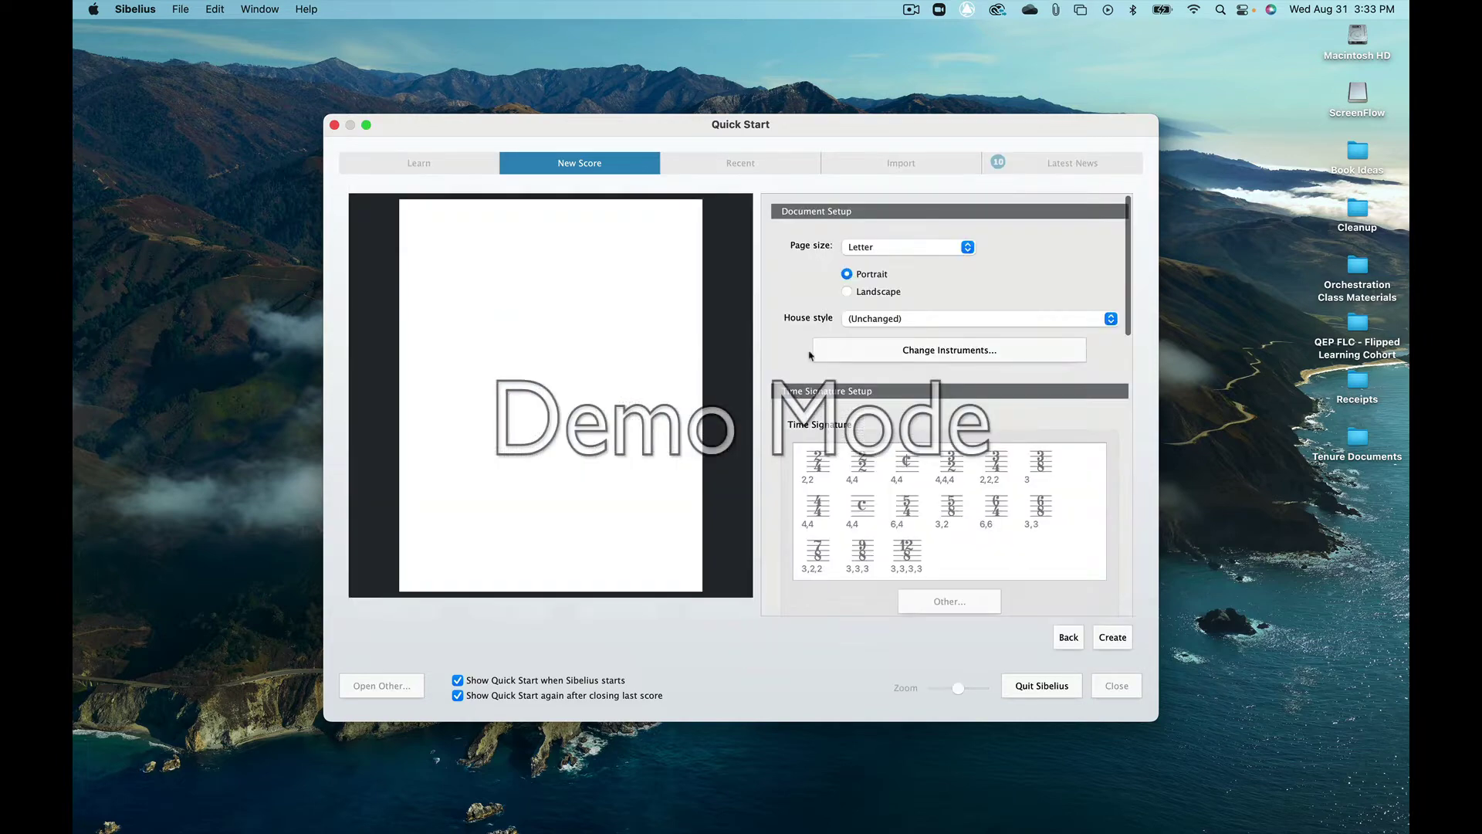
{"action": "left_click", "coordinate": [854, 347]}
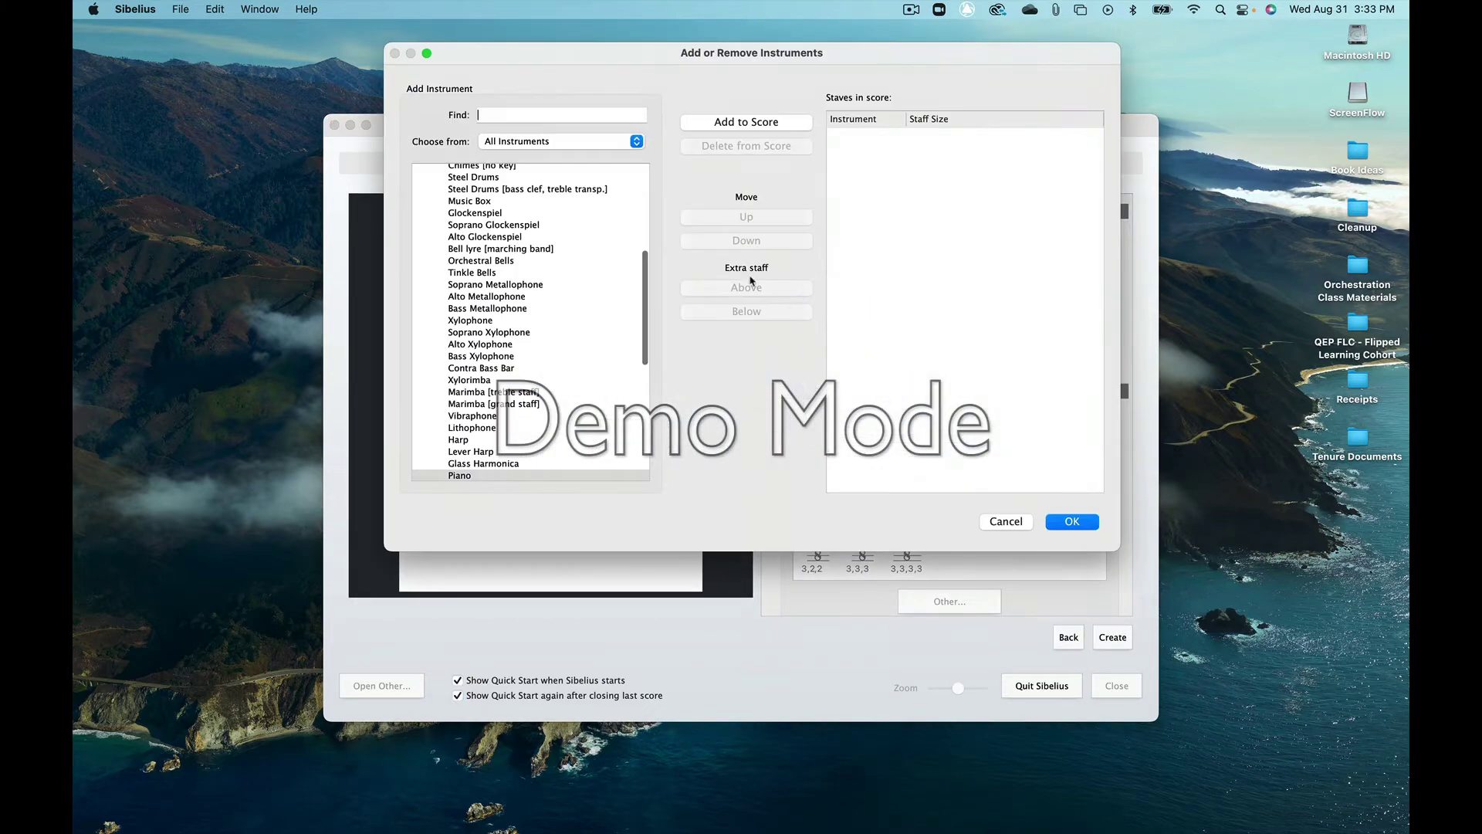
- Find Jazz Guitar [notation] among all instruments and add it to the score
{"action": "type", "text": "Guitra"}
{"action": "key", "text": "BackSpace"}
{"action": "key", "text": "BackSpace"}
{"action": "key", "text": "BackSpace"}
{"action": "key", "text": "BackSpace"}
{"action": "key", "text": "BackSpace"}
{"action": "key", "text": "BackSpace"}
{"action": "type", "text": "J"}
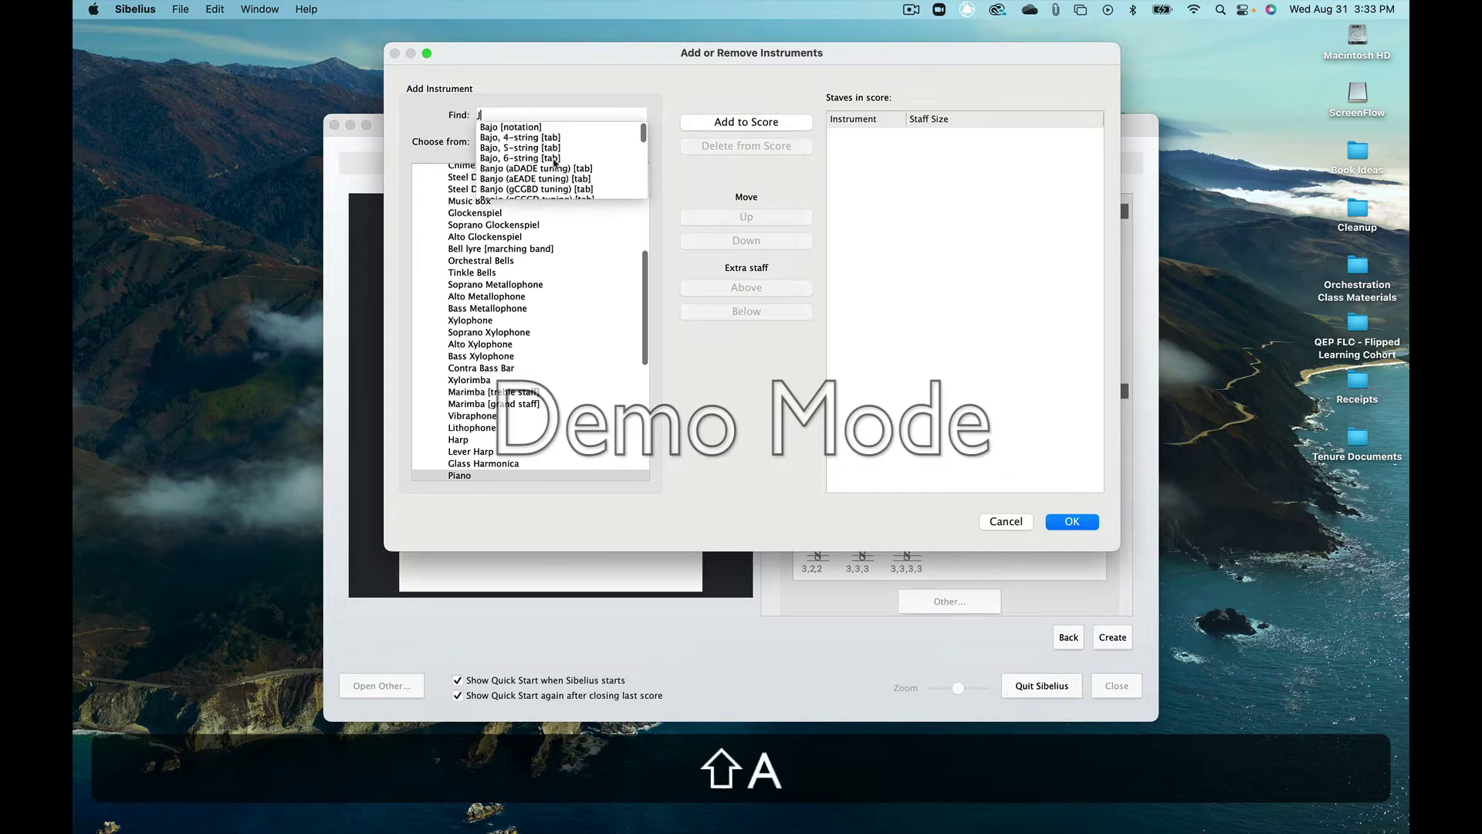
{"action": "type", "text": "azz Guitar [notation"}
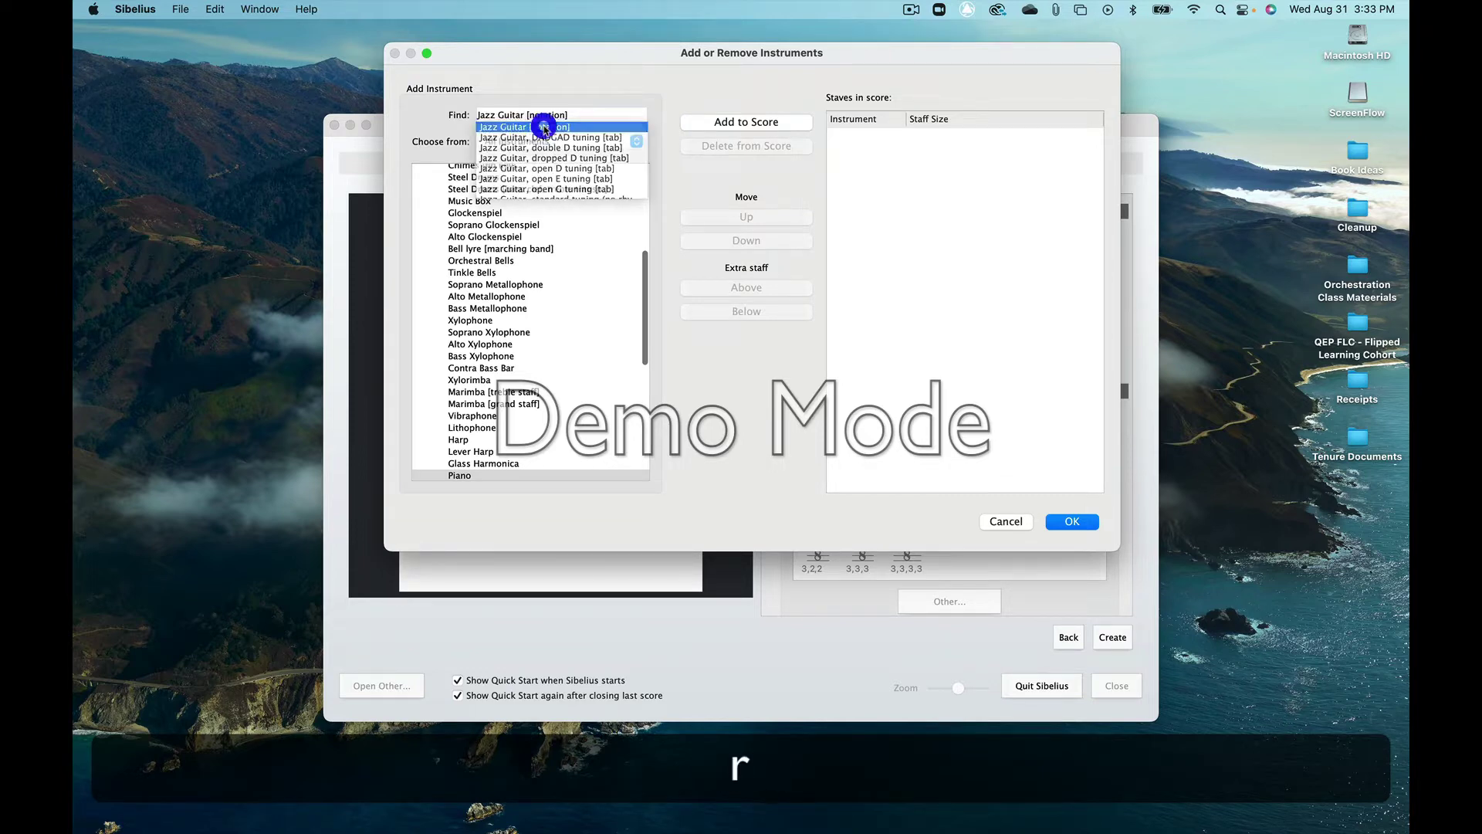
{"action": "left_click", "coordinate": [540, 127]}
{"action": "left_click", "coordinate": [711, 123]}
- Find the Piano instrument and add it to the score
{"action": "left_click", "coordinate": [578, 113]}
{"action": "key", "text": "super+BackSpace"}
{"action": "type", "text": "Piano"}
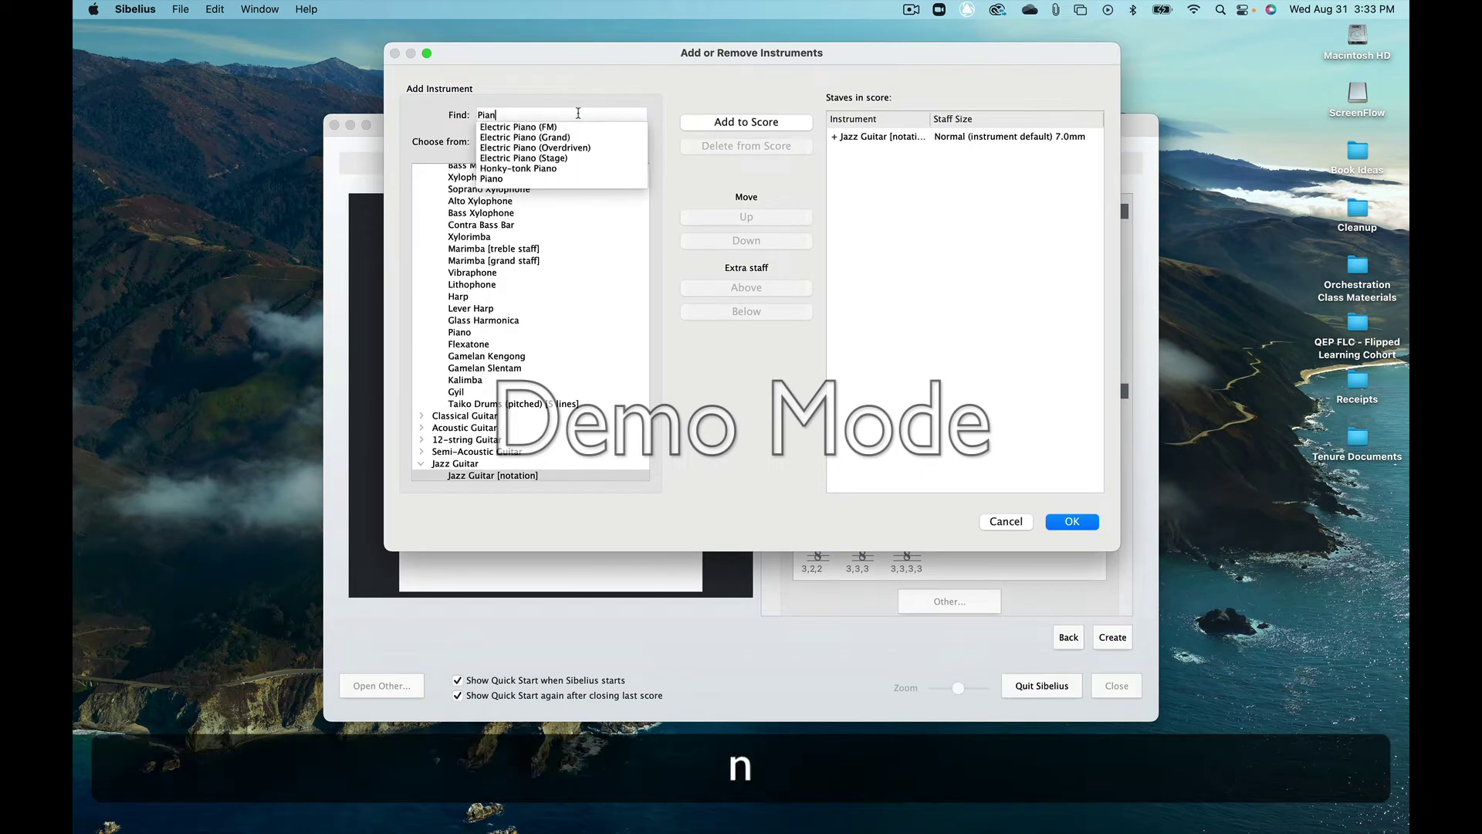
{"action": "left_click", "coordinate": [523, 179]}
{"action": "double_click", "coordinate": [722, 122]}
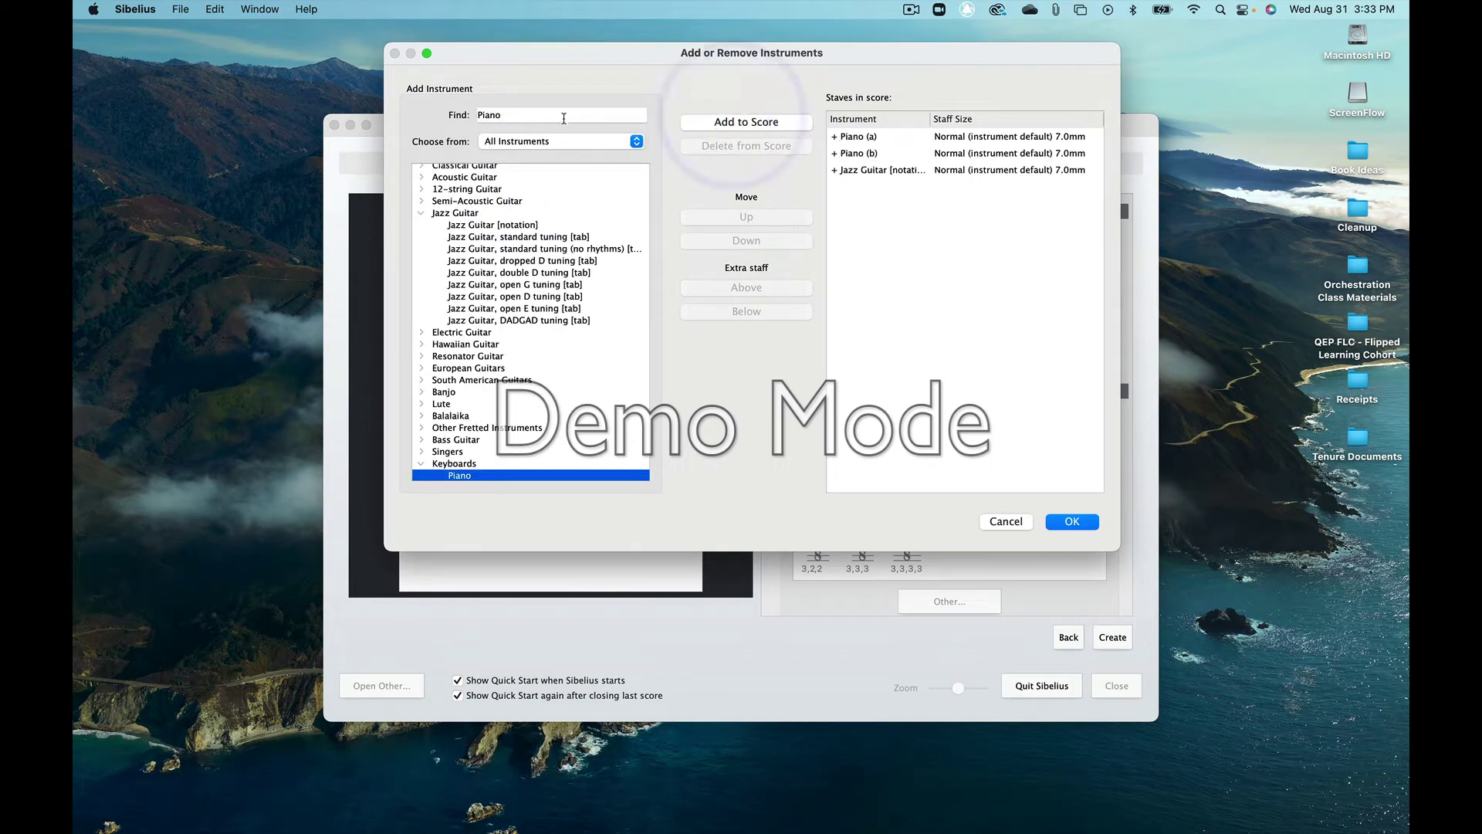
- Find Acoustic Bass [notation] and add it to the score
{"action": "left_click", "coordinate": [506, 115]}
{"action": "left_click_drag", "start_coordinate": [506, 115], "coordinate": [447, 112]}
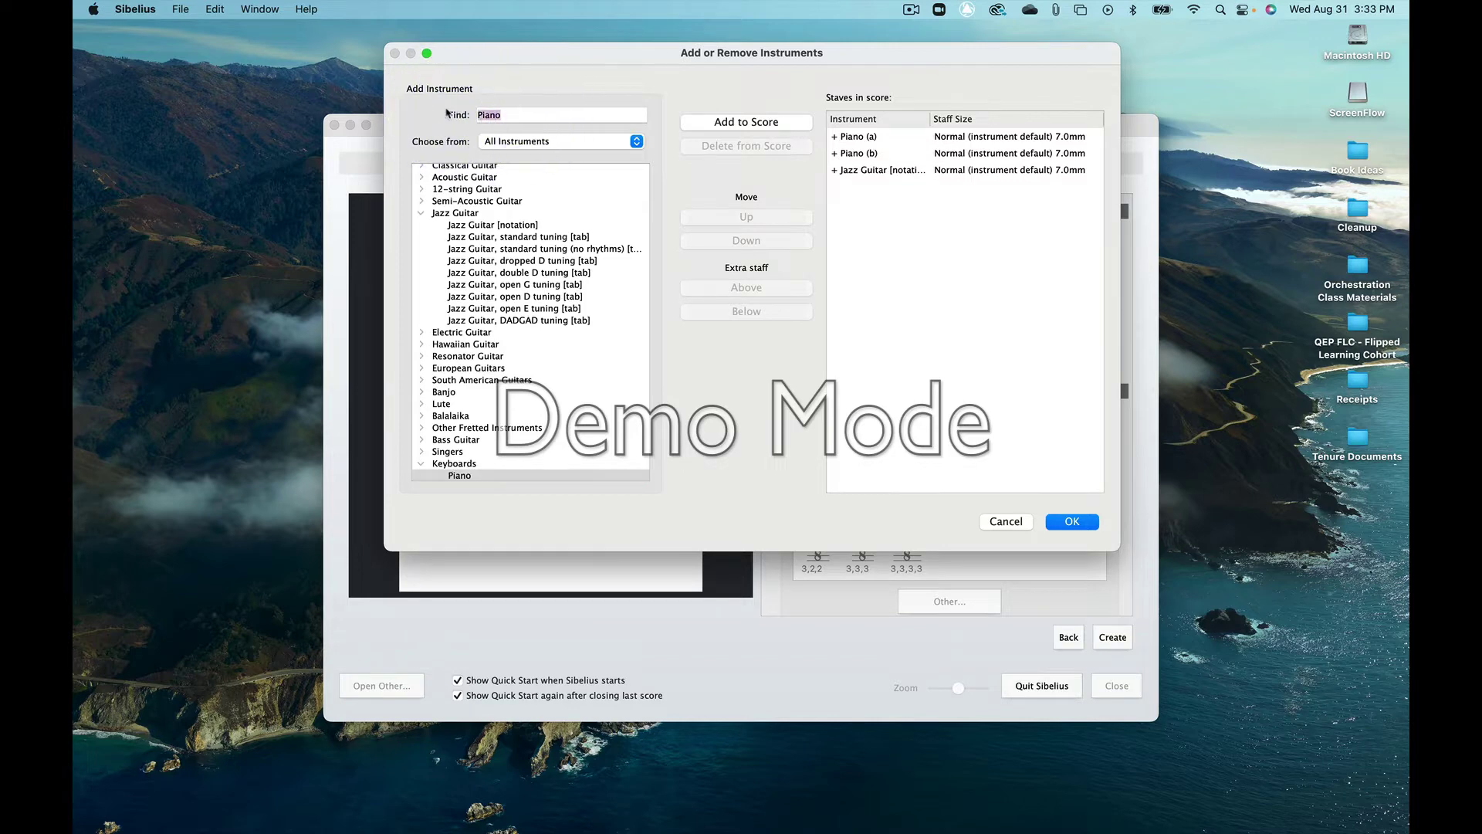
{"action": "type", "text": "Acusti"}
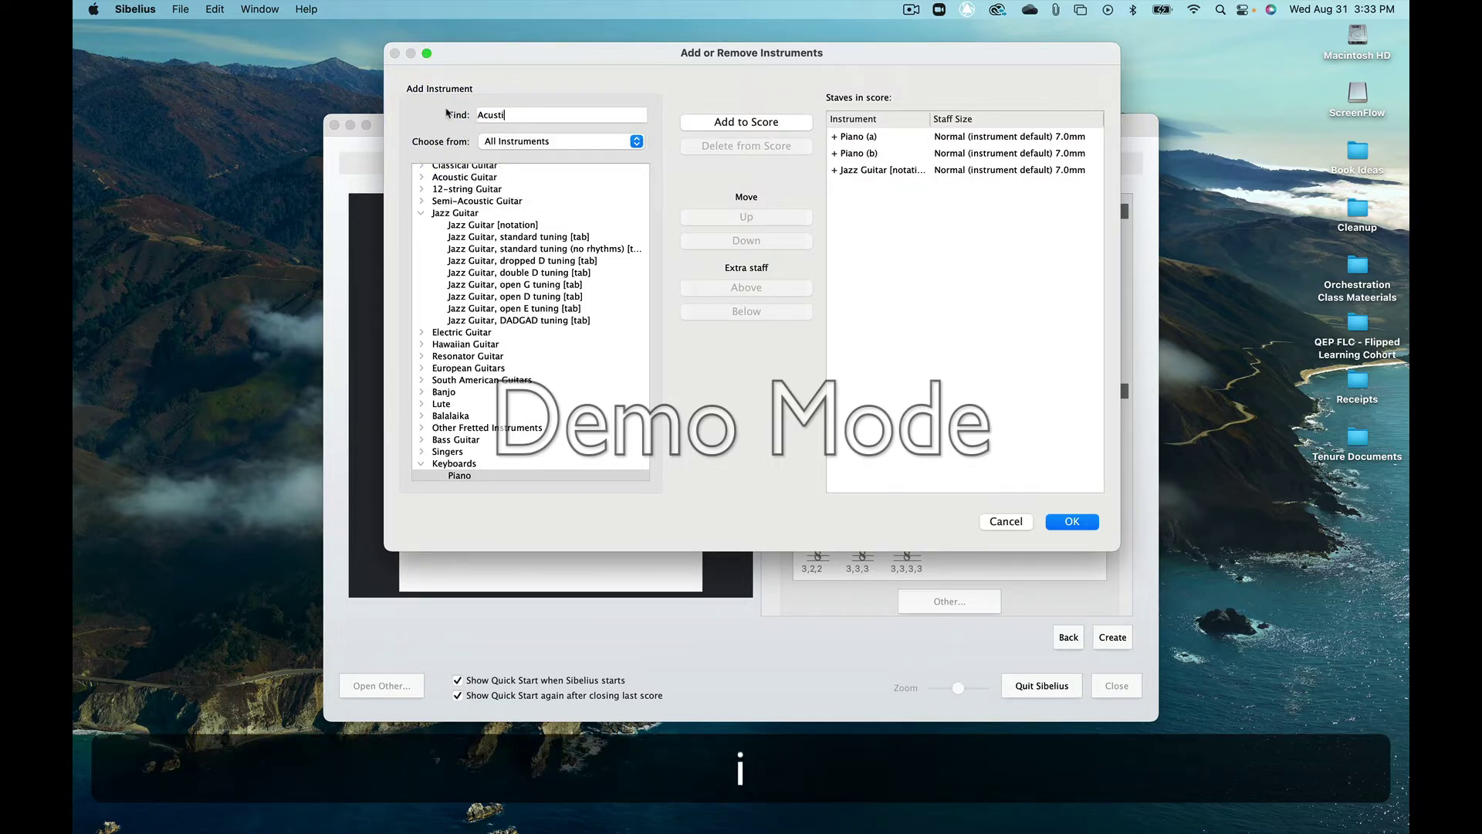
{"action": "key", "text": "BackSpace"}
{"action": "key", "text": "BackSpace"}
{"action": "key", "text": "BackSpace"}
{"action": "key", "text": "BackSpace"}
{"action": "type", "text": "oustic Bass"}
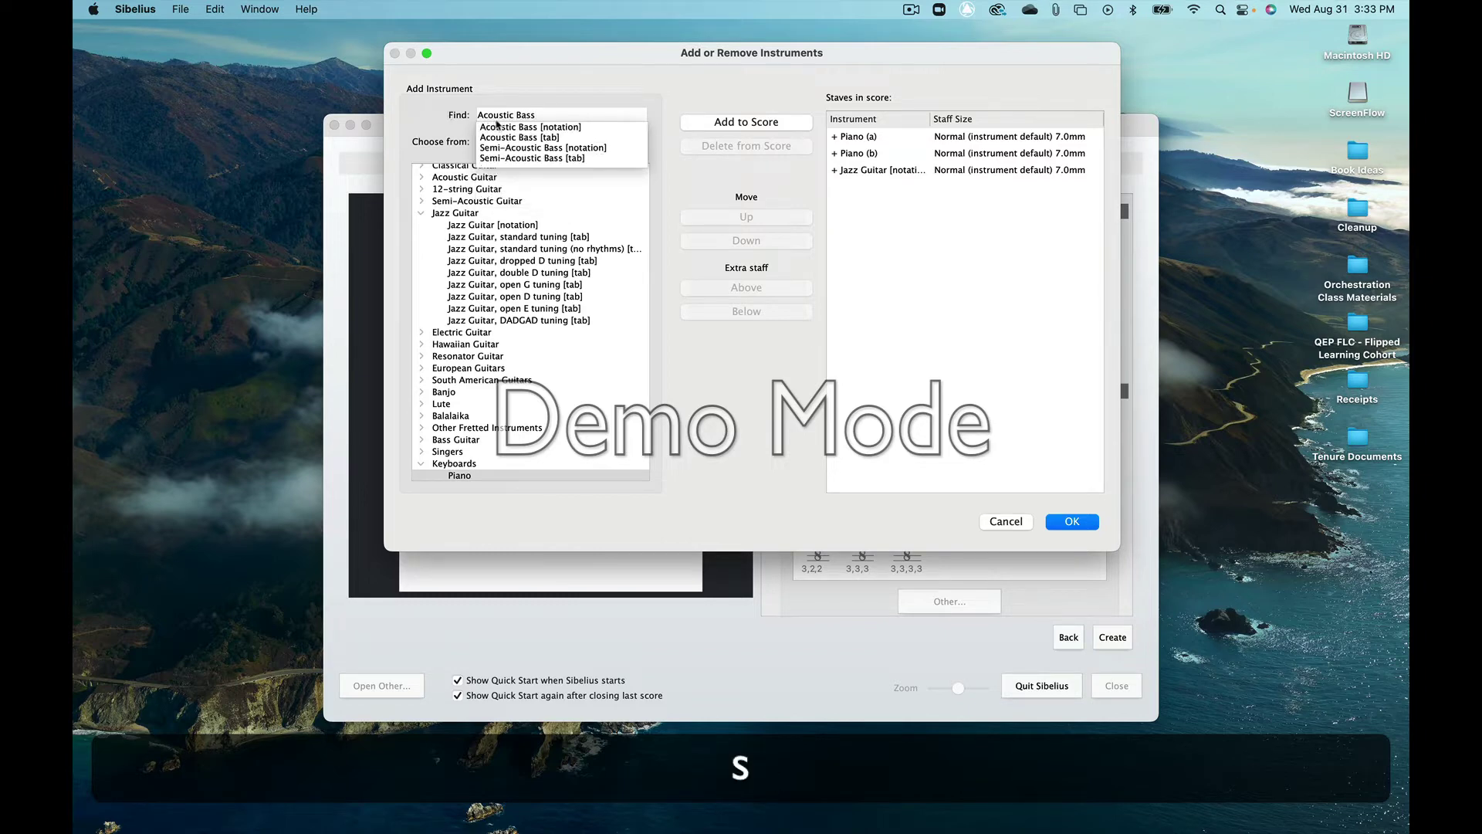
{"action": "left_click", "coordinate": [555, 115]}
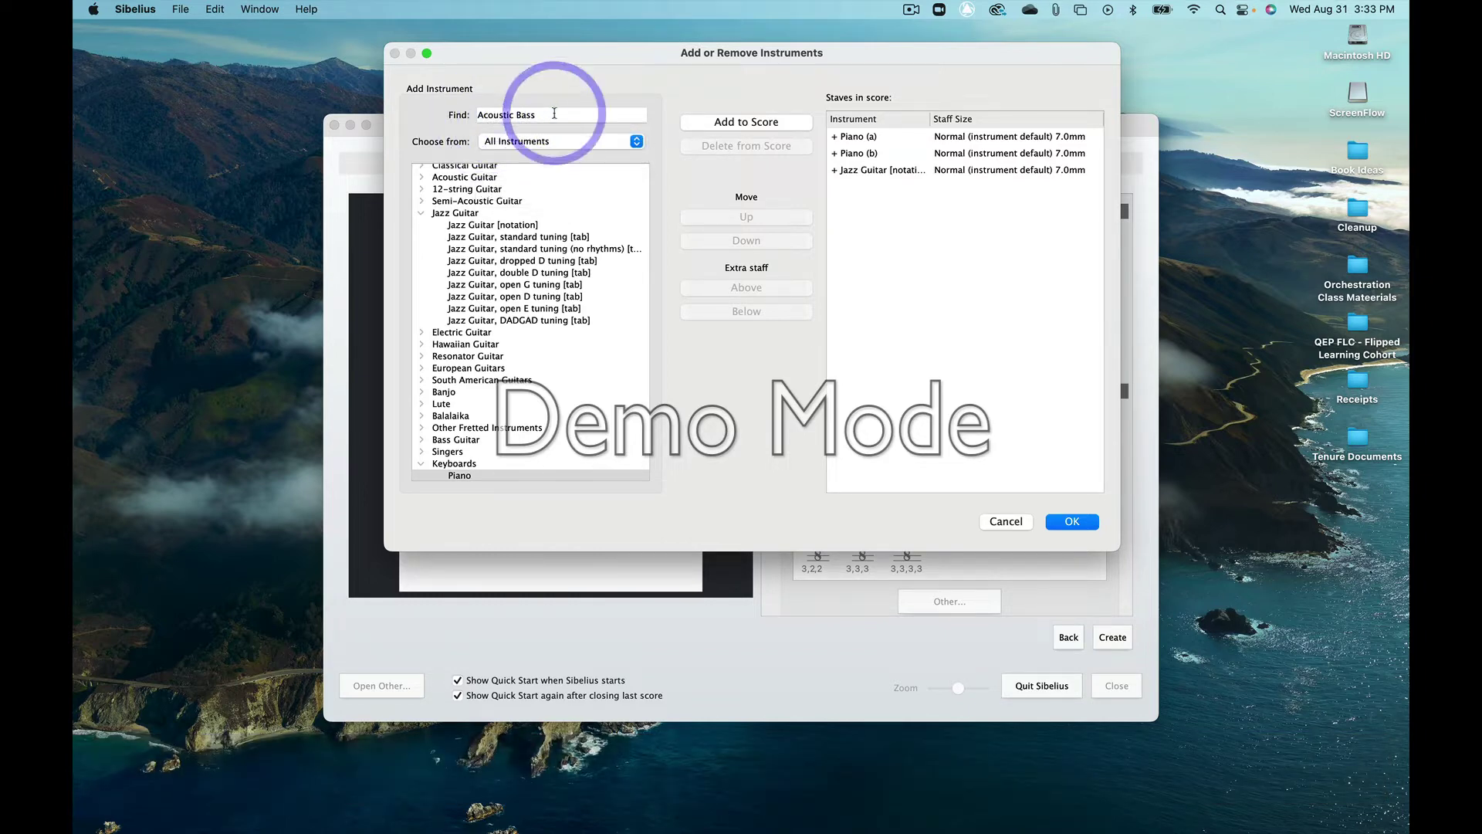
{"action": "key", "text": "BackSpace"}
{"action": "type", "text": "s"}
{"action": "left_click", "coordinate": [554, 127]}
{"action": "left_click", "coordinate": [745, 124]}
- Find Drum Set (Jazz) and add it to the score
{"action": "left_click", "coordinate": [380, 101]}
{"action": "type", "text": "Drum"}
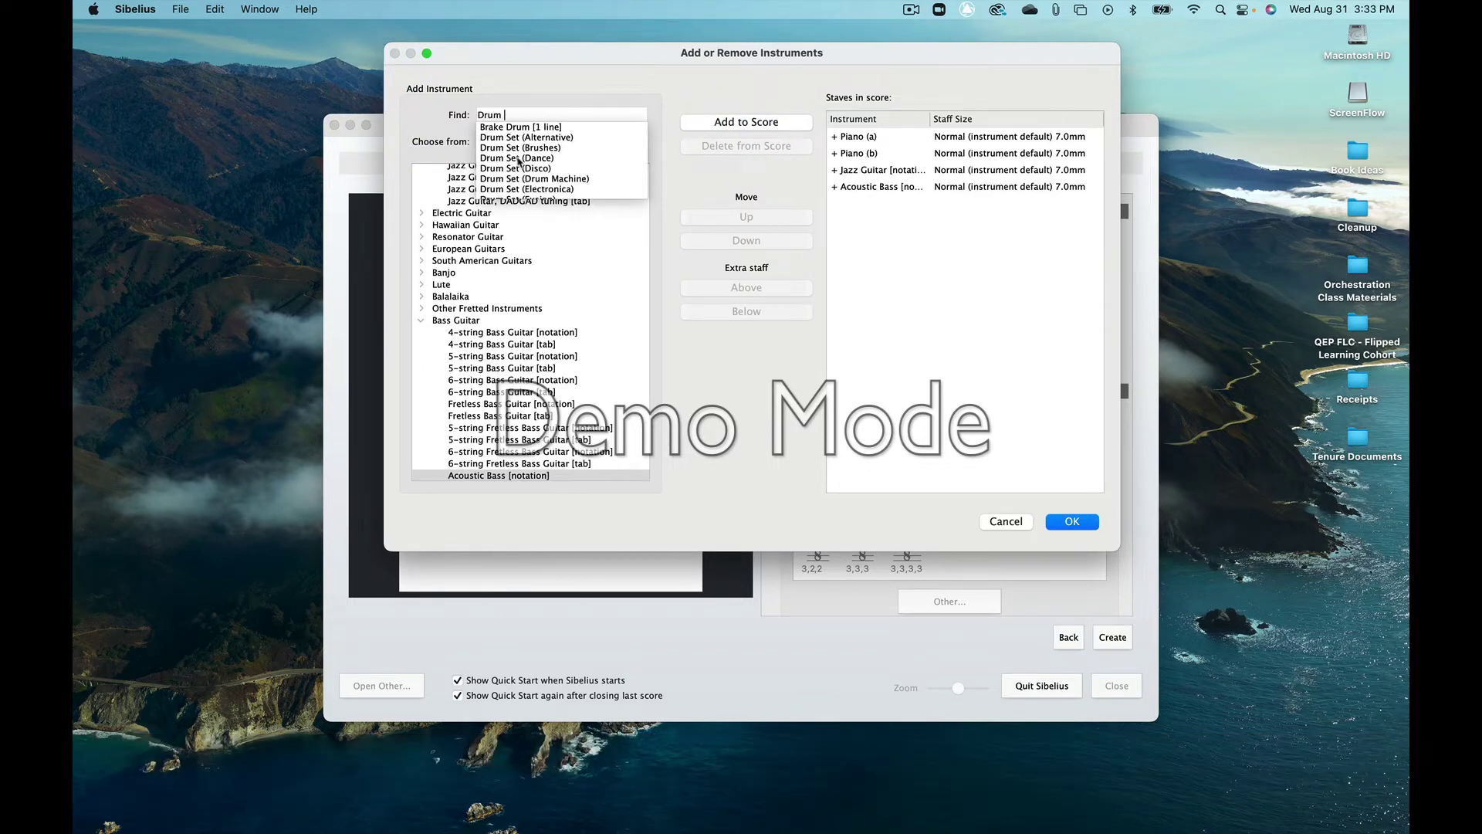
{"action": "scroll", "coordinate": [519, 160], "scroll_direction": "down", "scroll_amount": 4}
{"action": "scroll", "coordinate": [519, 161], "scroll_direction": "down", "scroll_amount": 1}
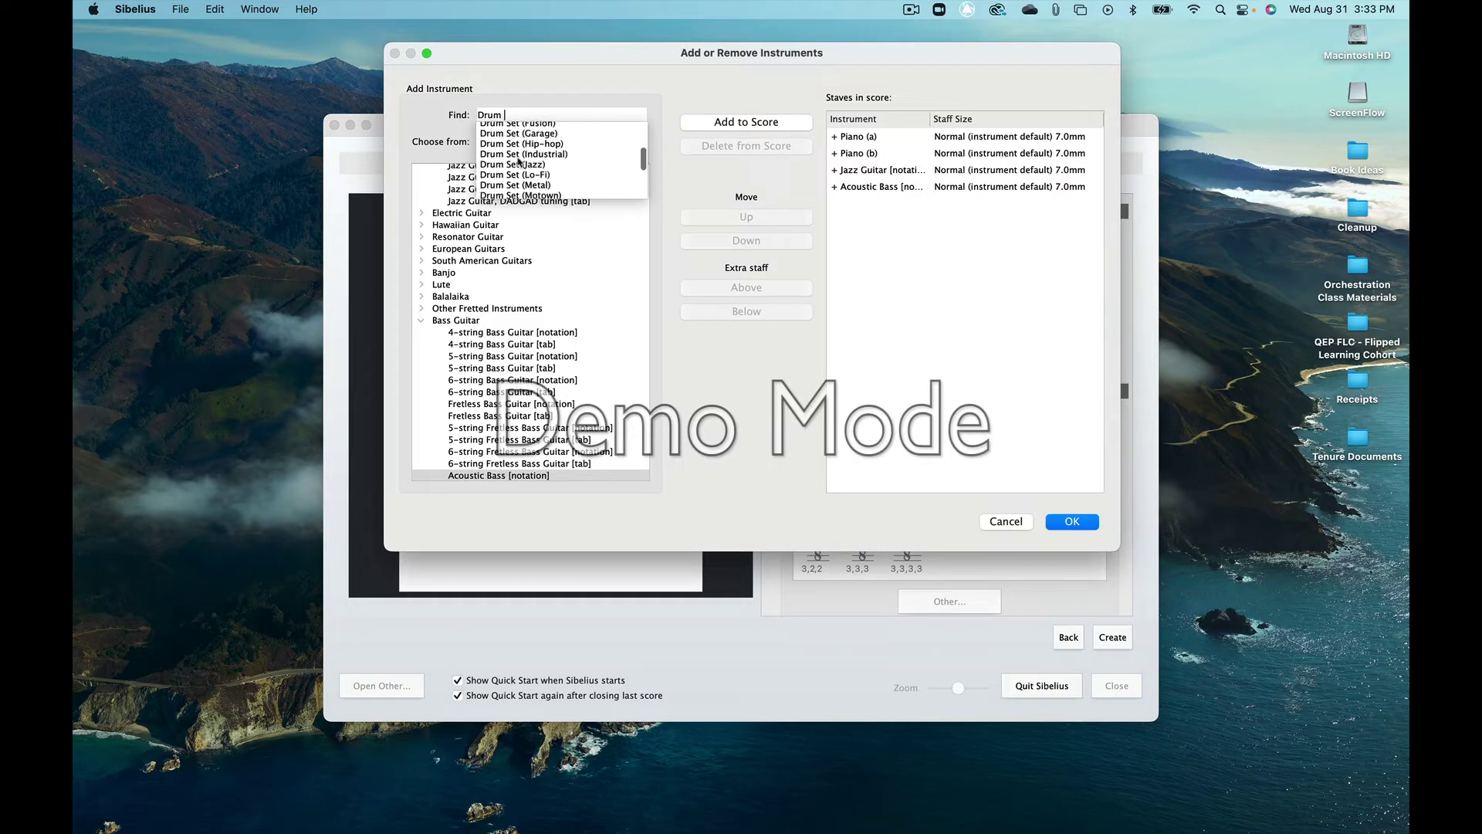
{"action": "left_click", "coordinate": [515, 160]}
{"action": "left_click", "coordinate": [744, 122]}
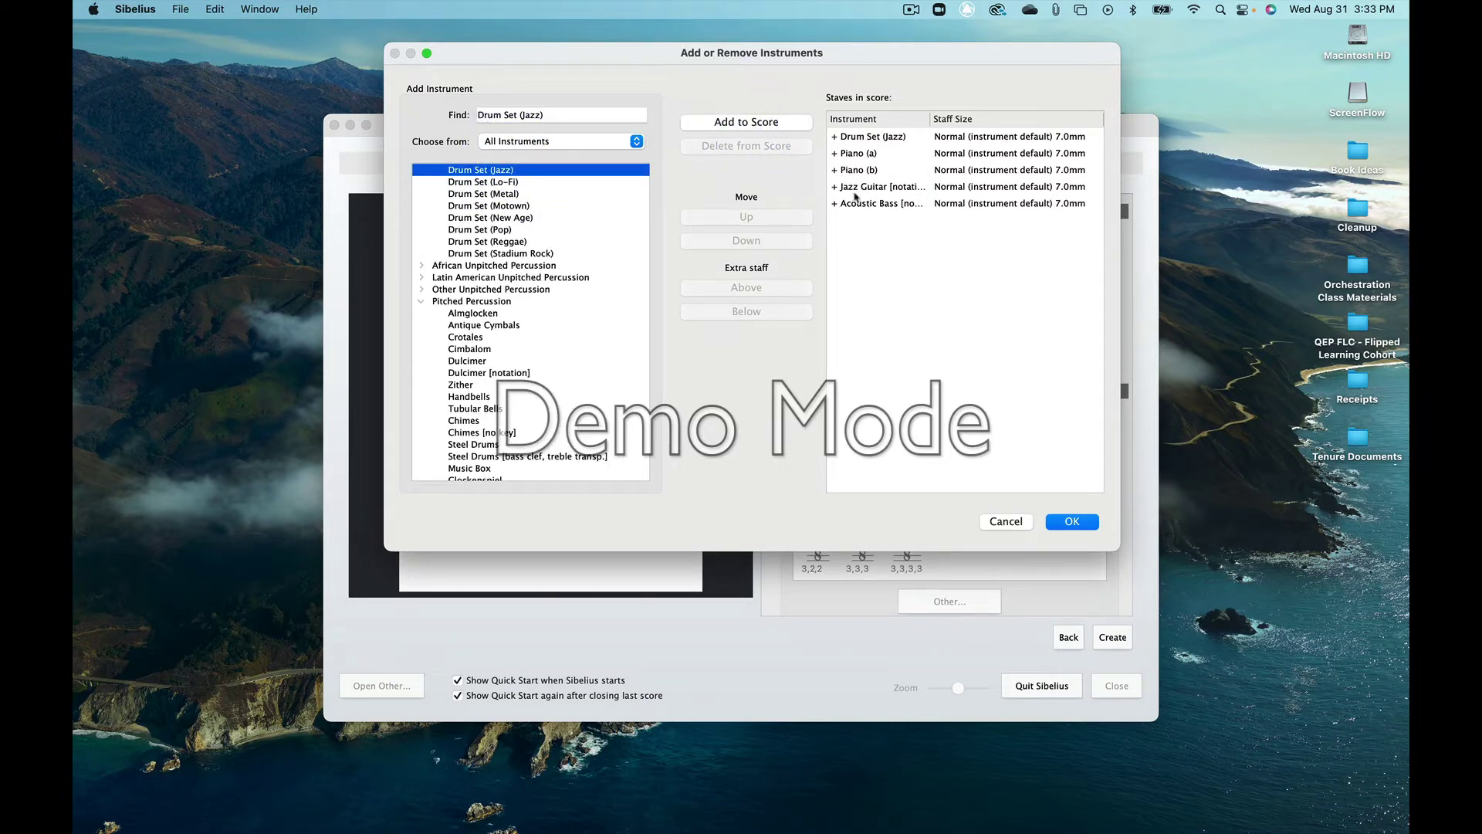
- Reorder the staves so Jazz Guitar is first and both Piano staves sit above Drum Set (Jazz), and accept the instrument list
{"action": "left_click", "coordinate": [845, 155]}
{"action": "left_click", "coordinate": [855, 188]}
{"action": "left_click", "coordinate": [753, 217]}
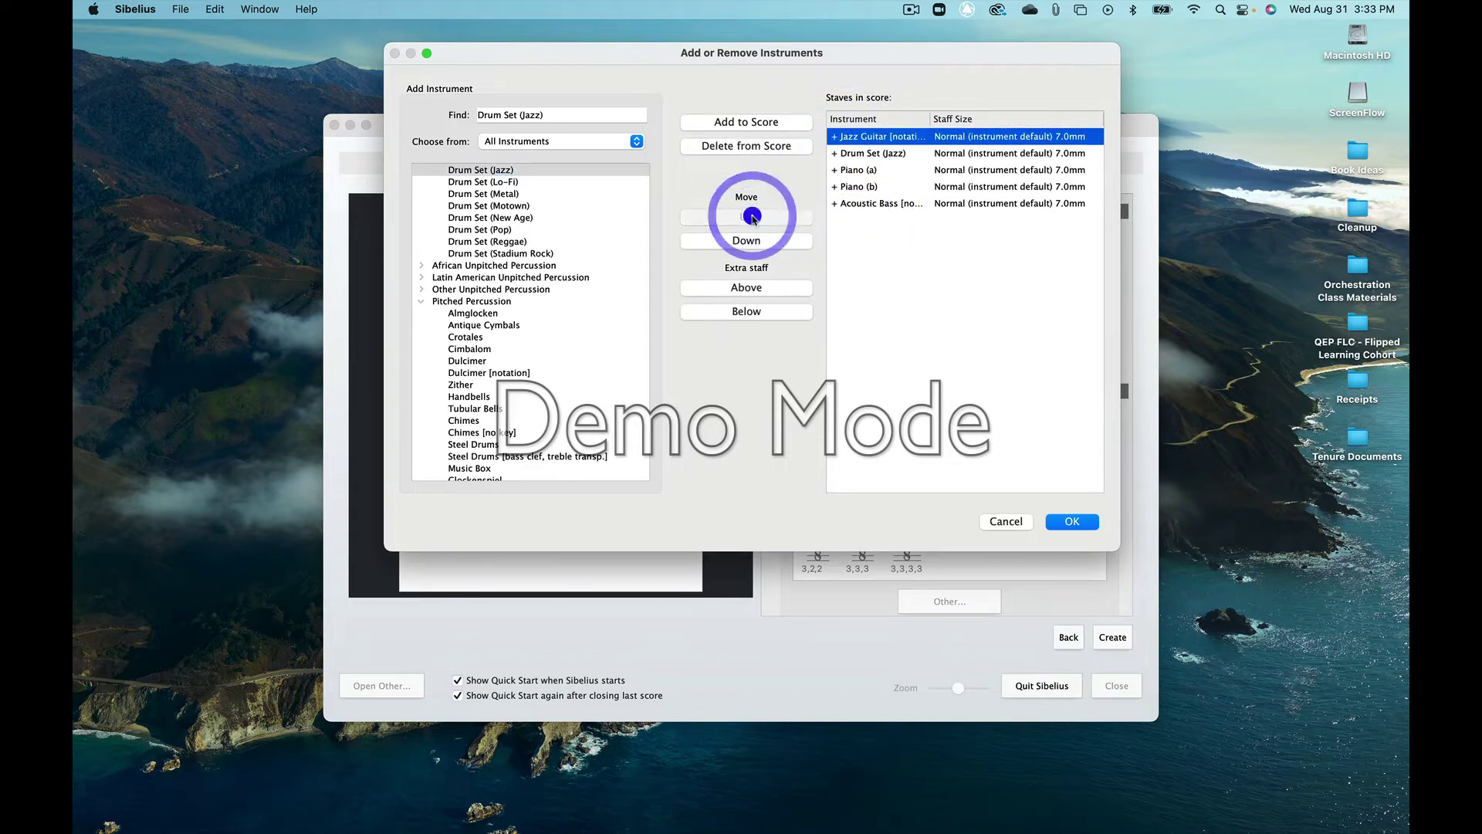
{"action": "left_click", "coordinate": [859, 170]}
{"action": "left_click", "coordinate": [859, 186], "text": "super"}
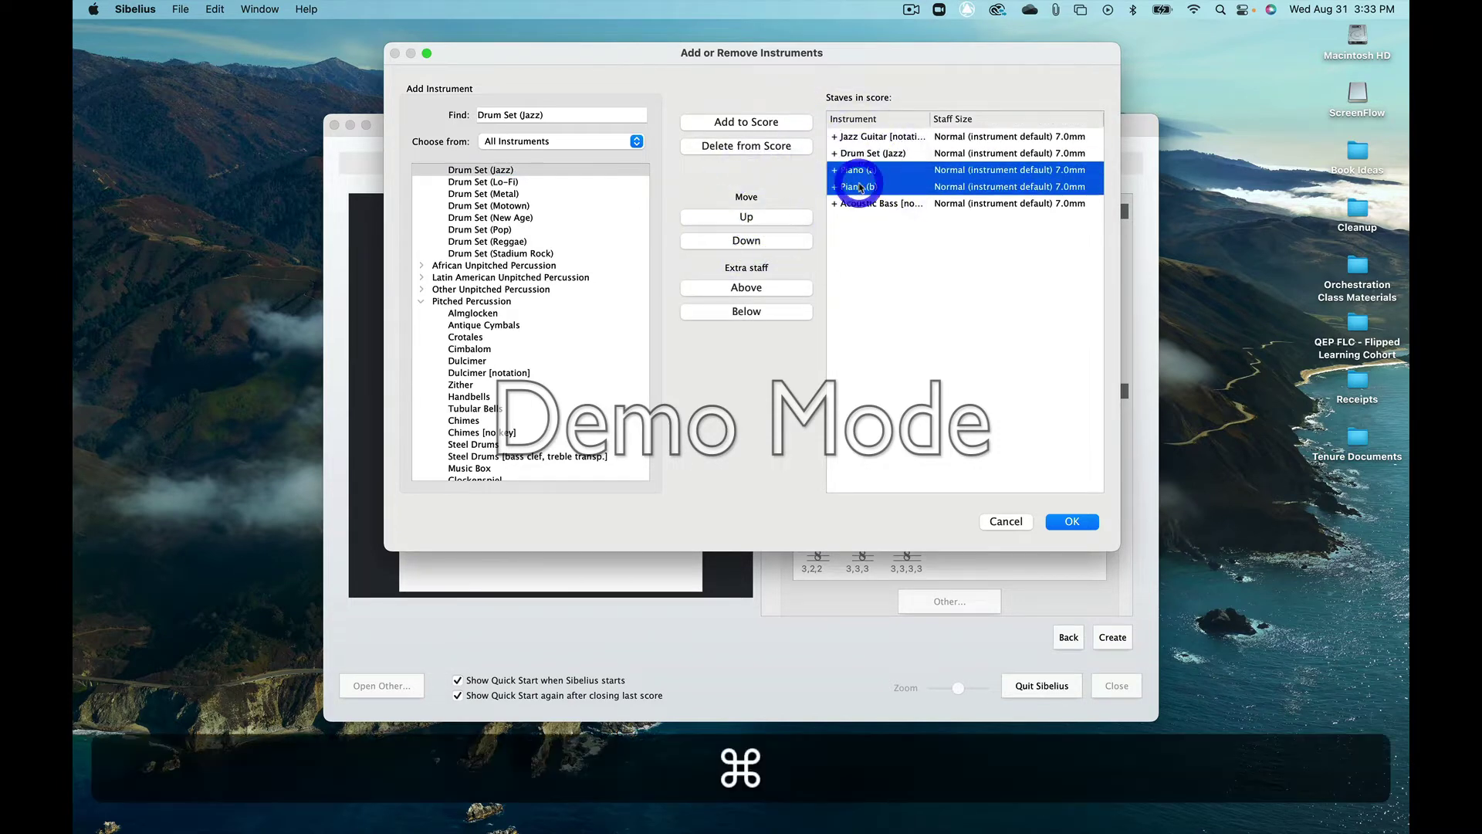
{"action": "left_click", "coordinate": [776, 219]}
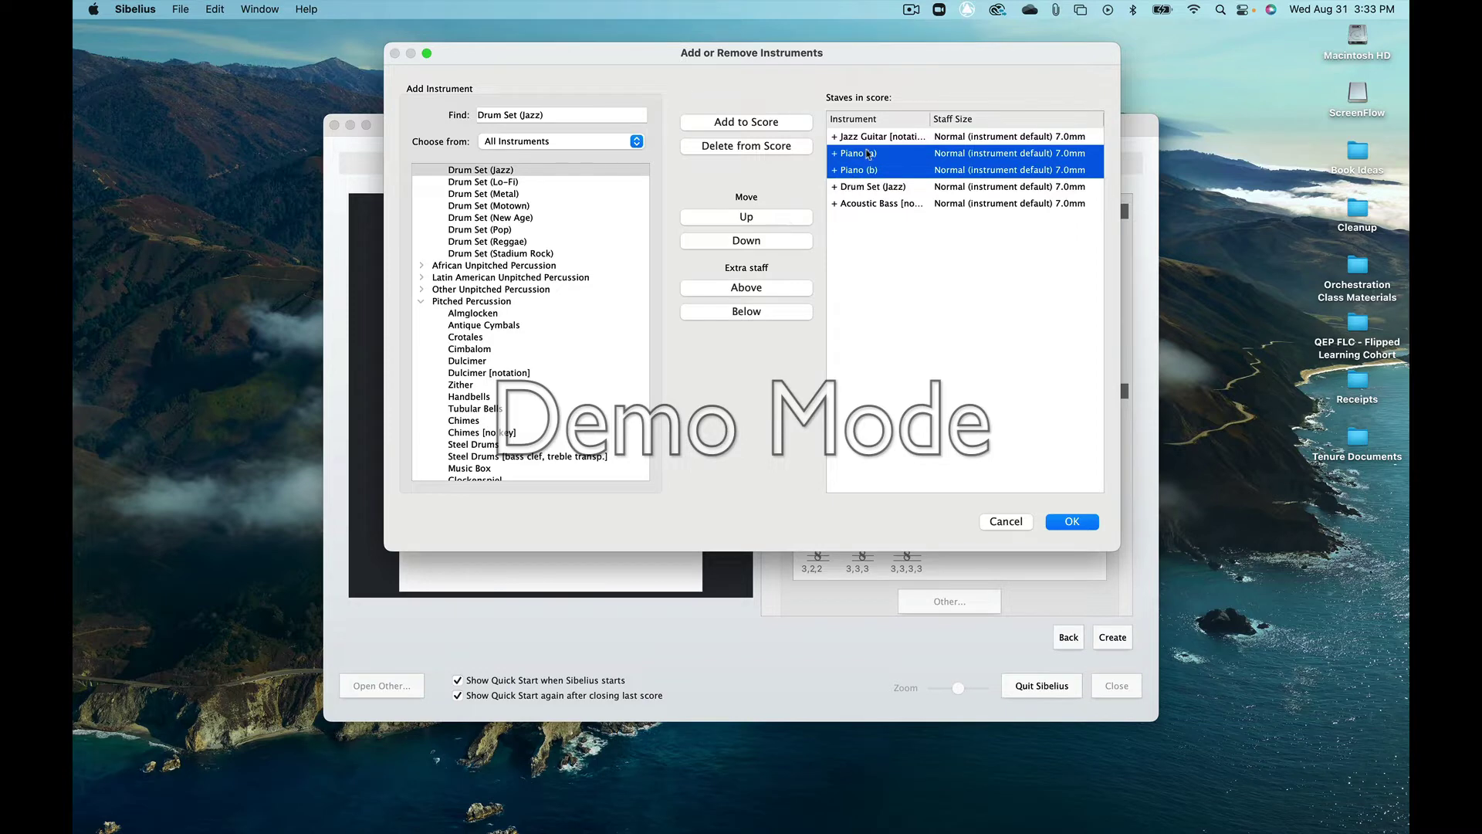
{"action": "left_click", "coordinate": [871, 202]}
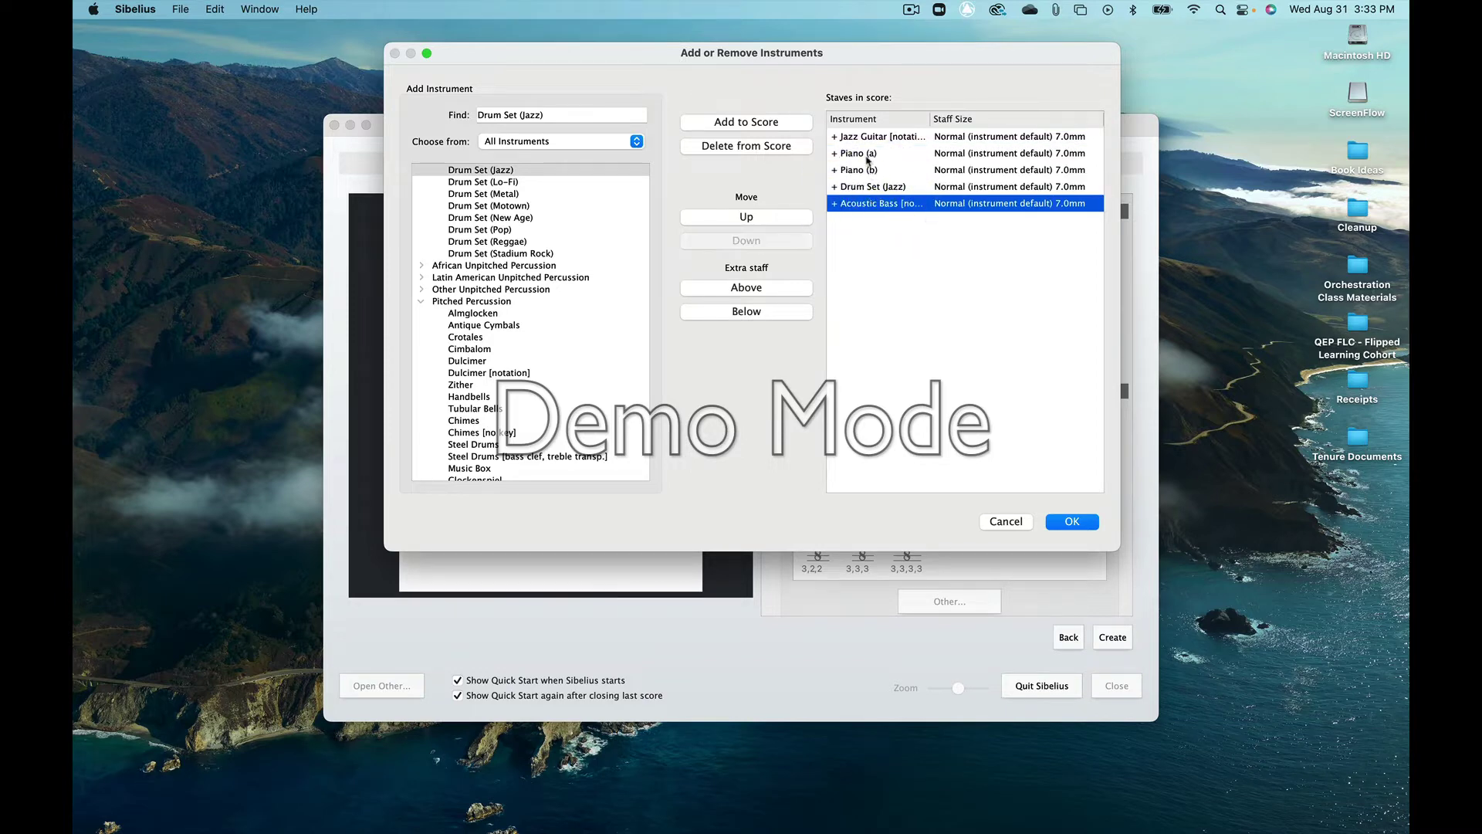
{"action": "left_click", "coordinate": [867, 158]}
{"action": "left_click", "coordinate": [884, 172], "text": "shift"}
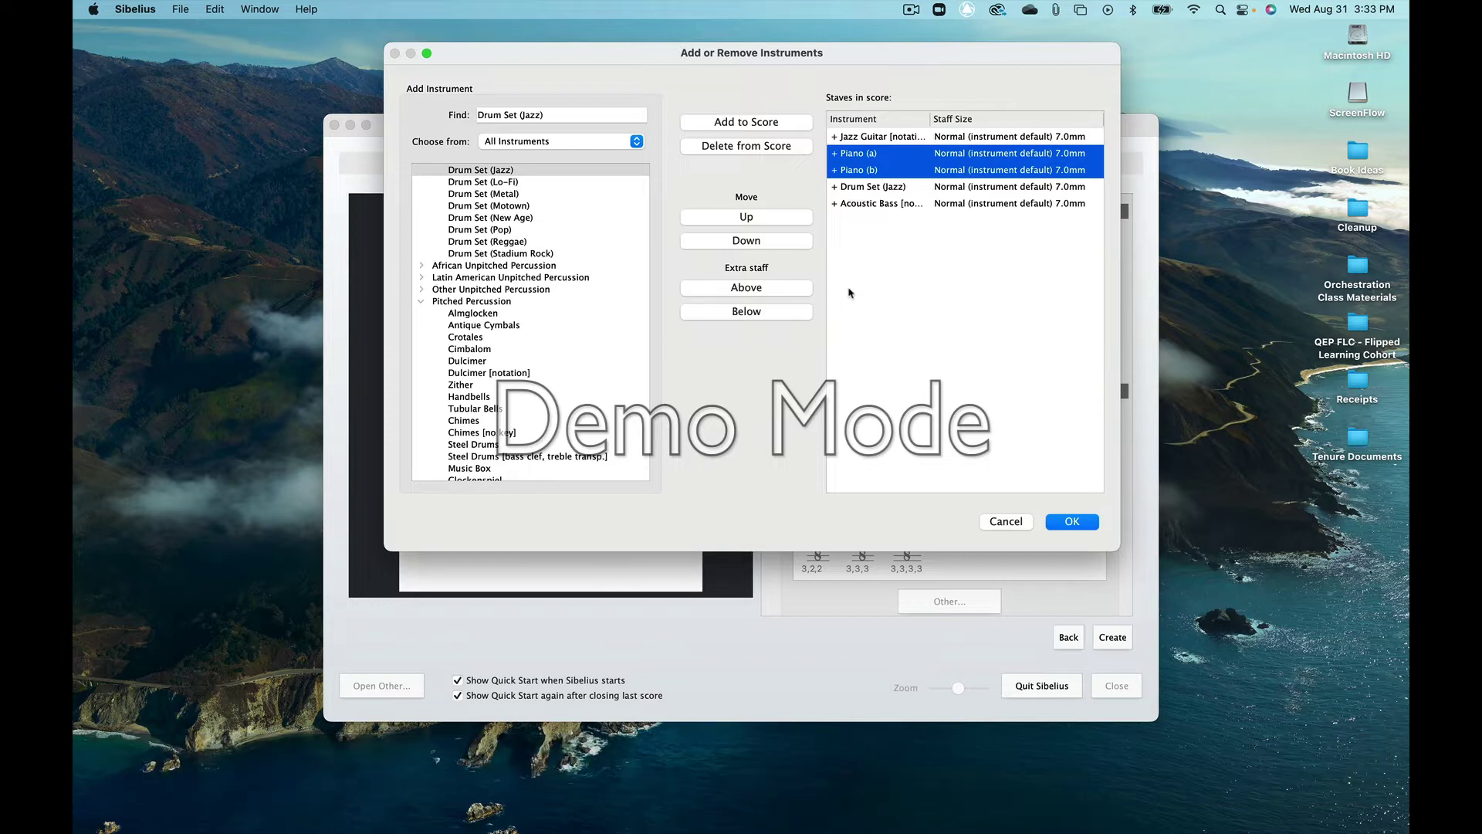
{"action": "left_click", "coordinate": [1069, 522]}
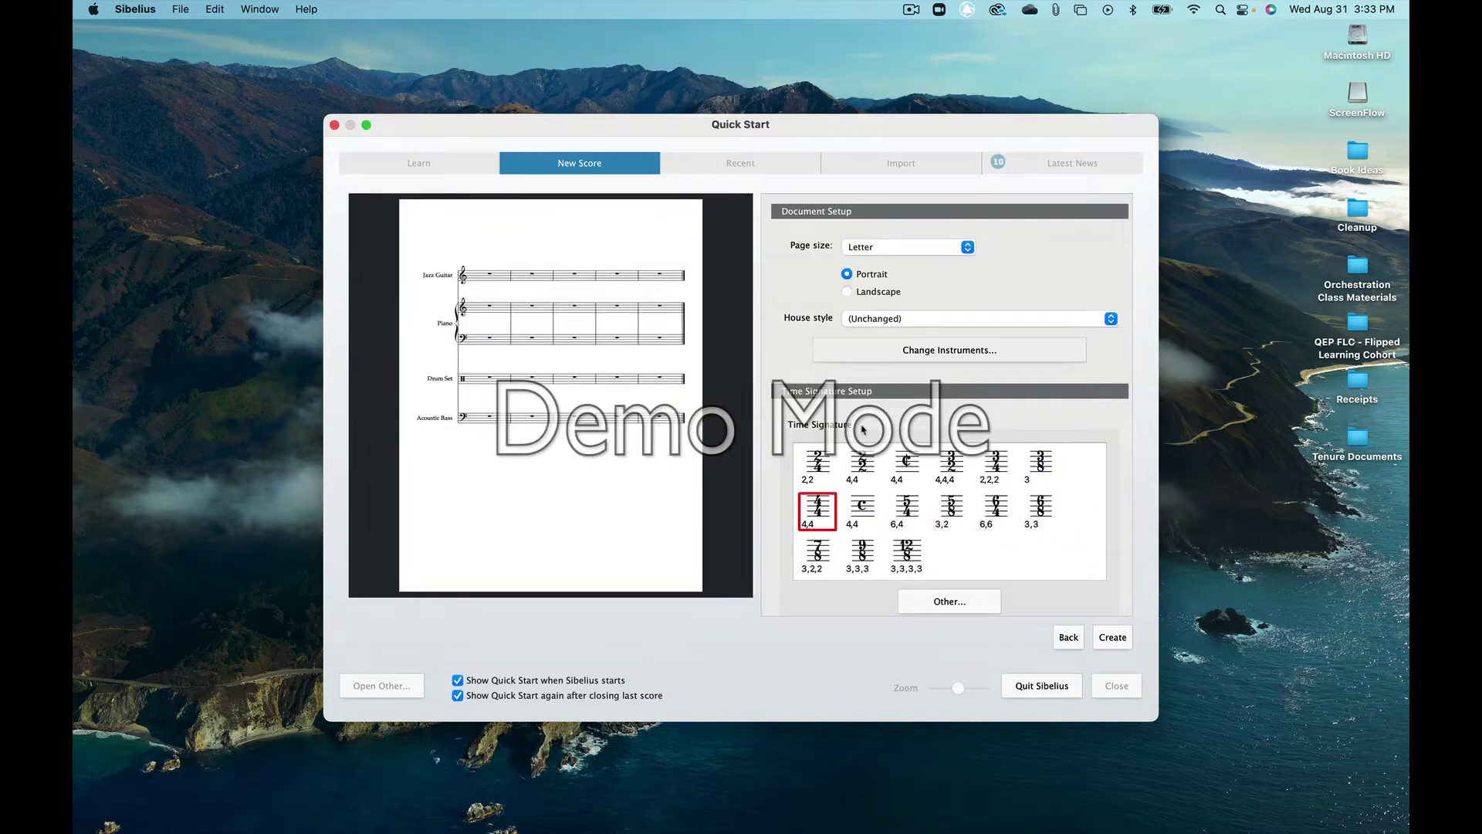
- Choose the 4/4 time signature and set the tempo text to "Medium Swing"
{"action": "scroll", "coordinate": [862, 429], "scroll_direction": "down", "scroll_amount": 1}
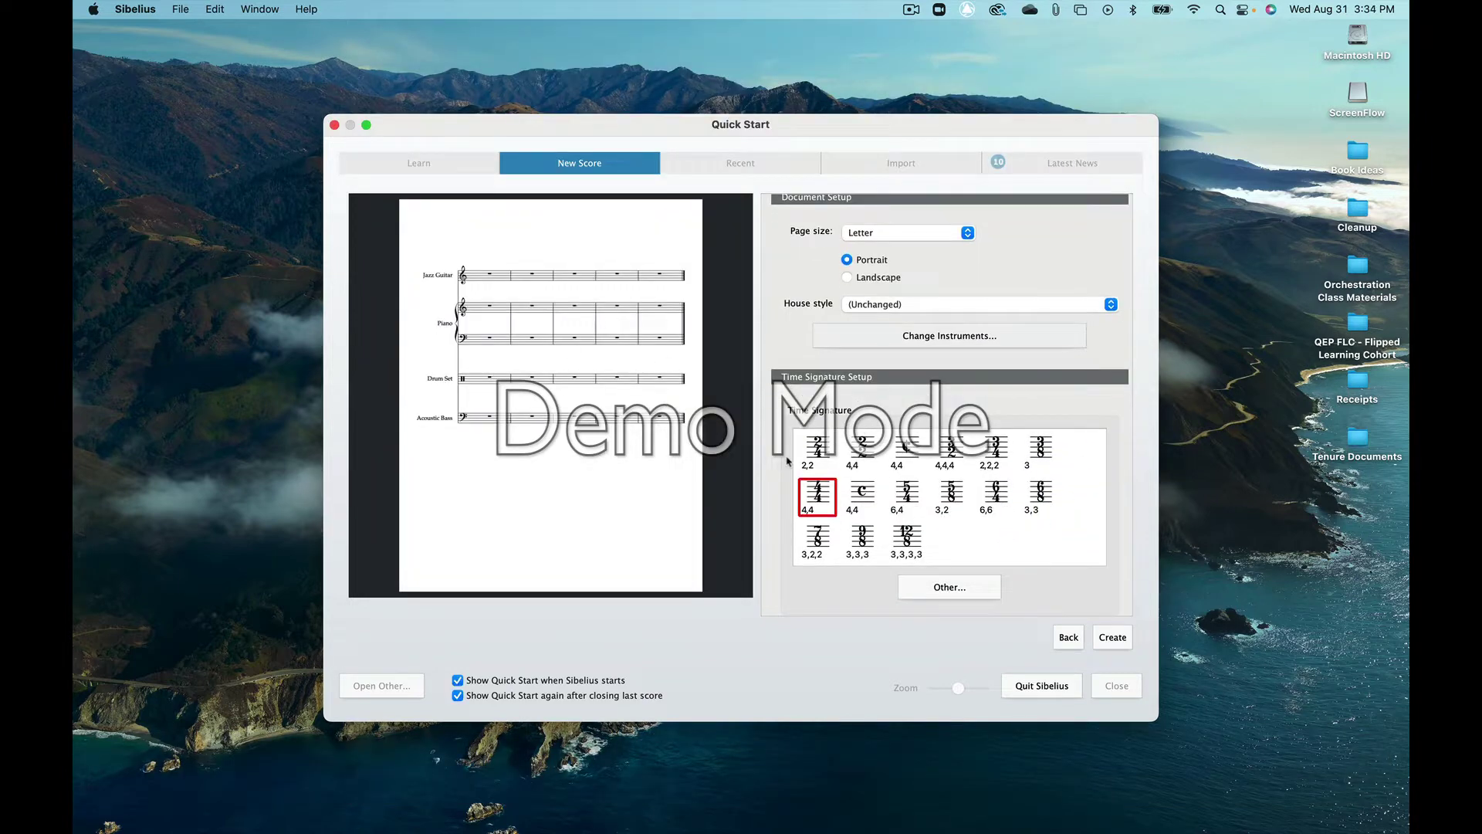
{"action": "left_click", "coordinate": [812, 491]}
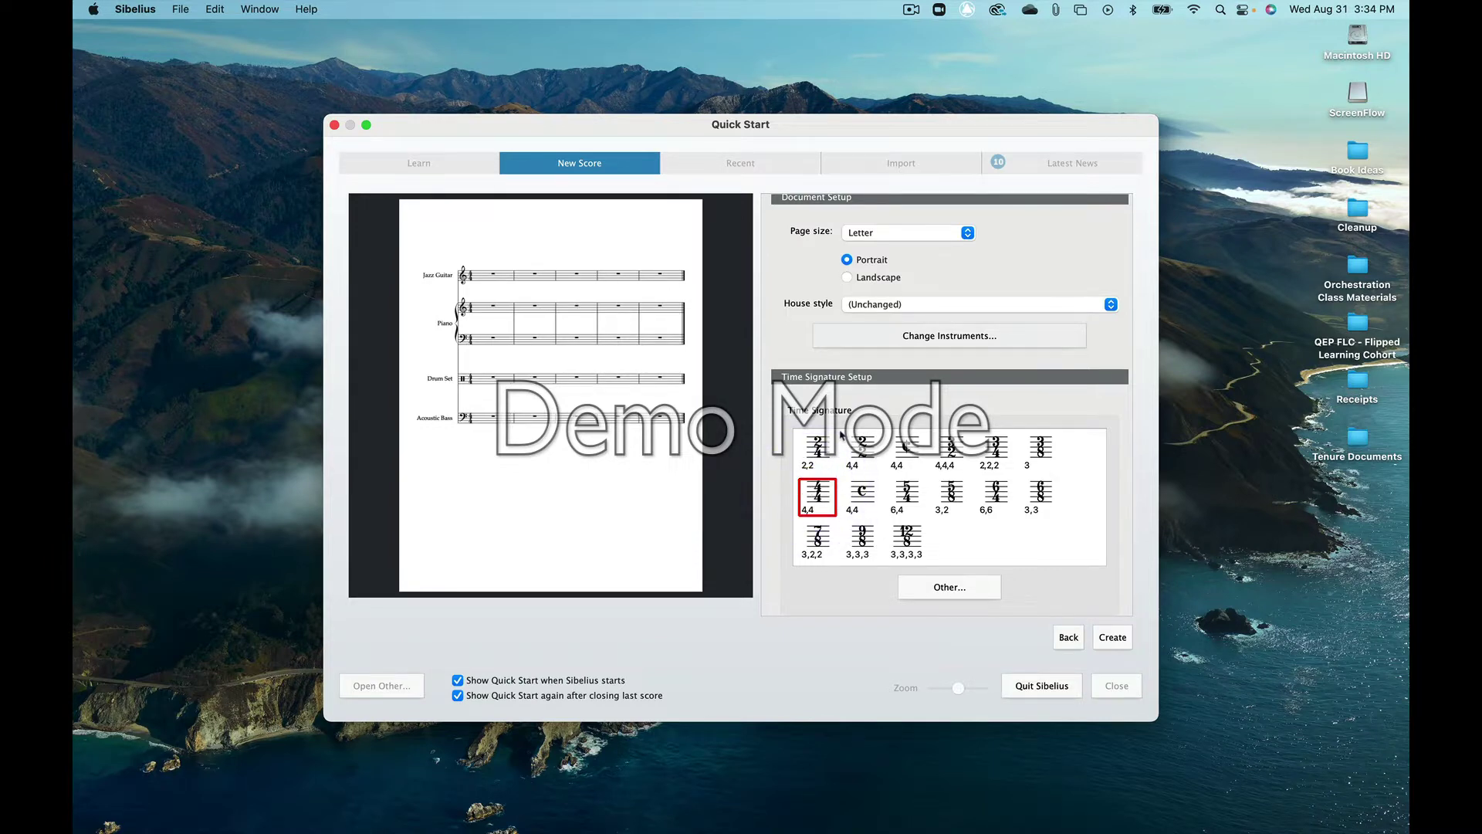
{"action": "scroll", "coordinate": [842, 435], "scroll_direction": "down", "scroll_amount": 5}
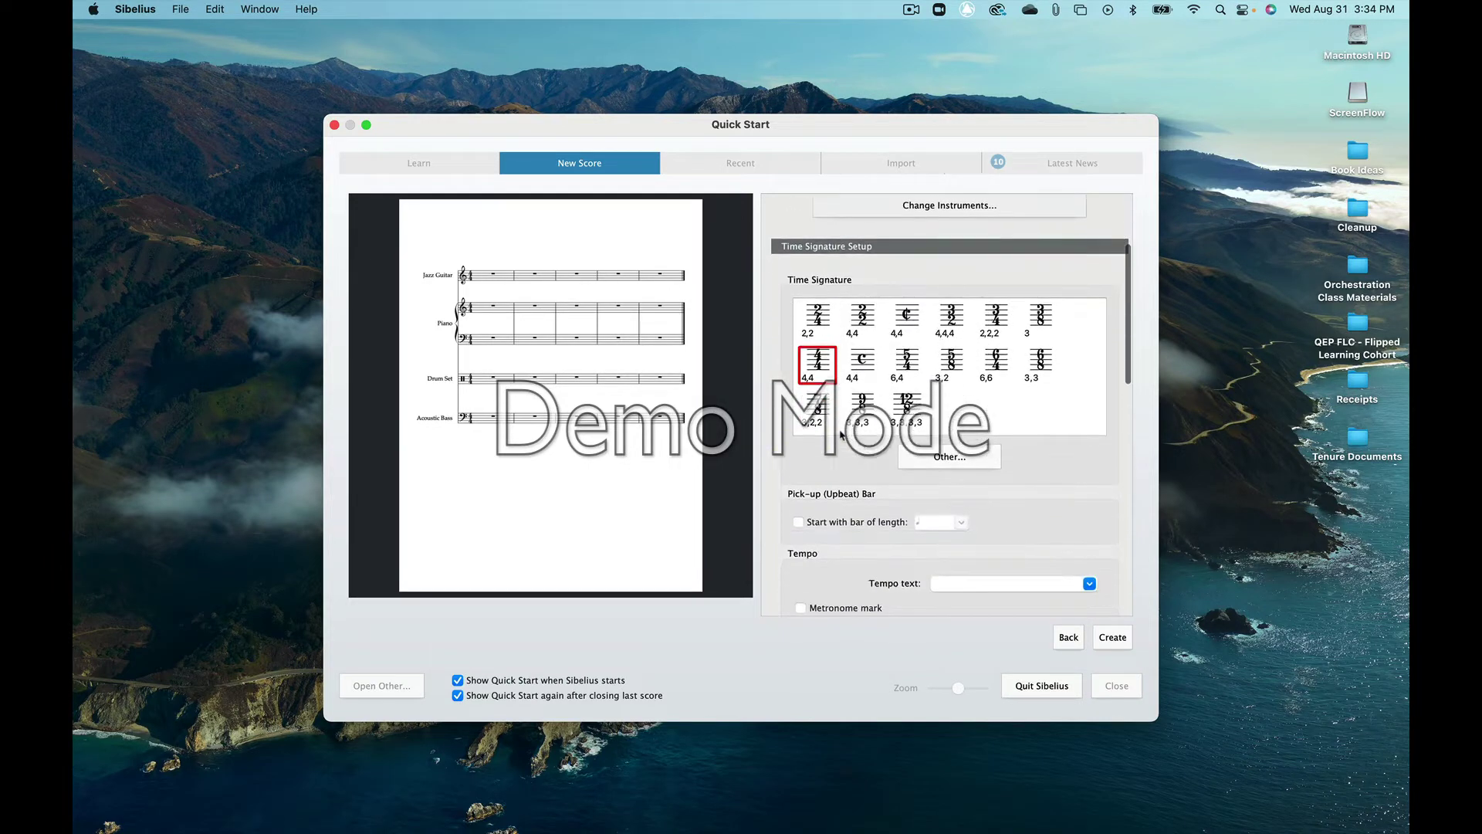
{"action": "scroll", "coordinate": [842, 435], "scroll_direction": "down", "scroll_amount": 7}
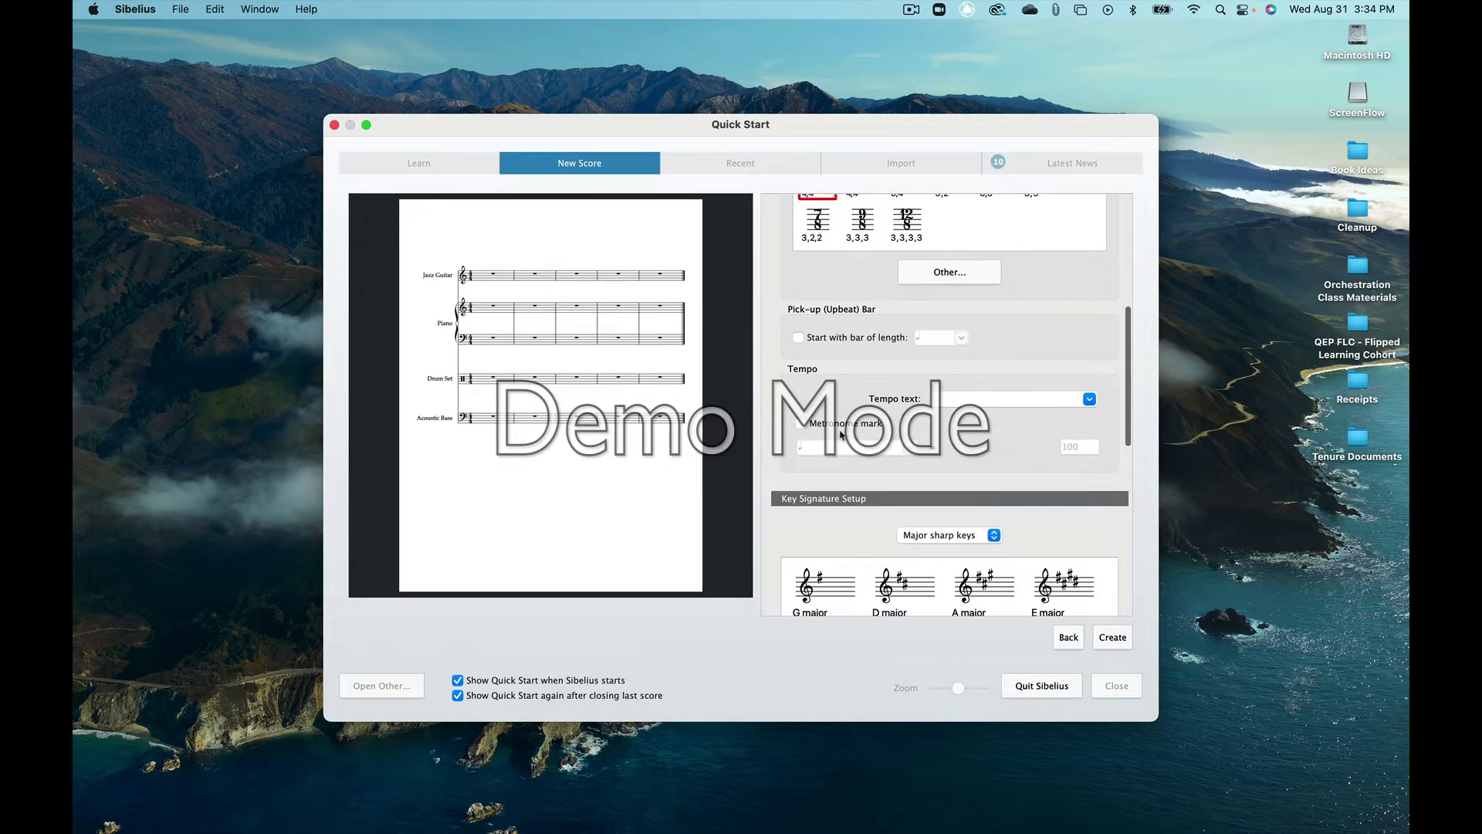
{"action": "scroll", "coordinate": [841, 435], "scroll_direction": "down", "scroll_amount": 2}
{"action": "left_click", "coordinate": [948, 352]}
{"action": "type", "text": "Medium "}
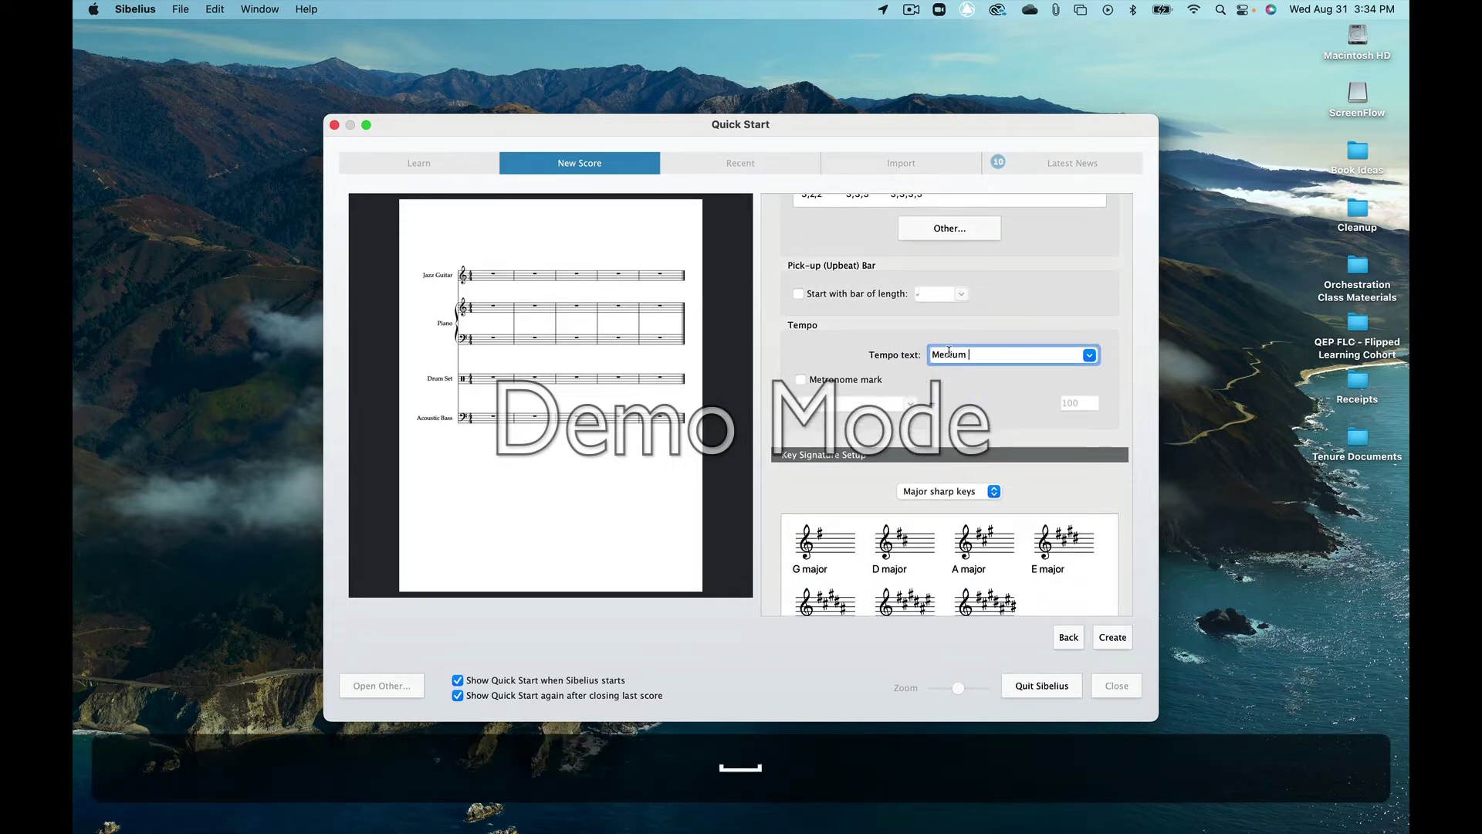
{"action": "type", "text": "Swing"}
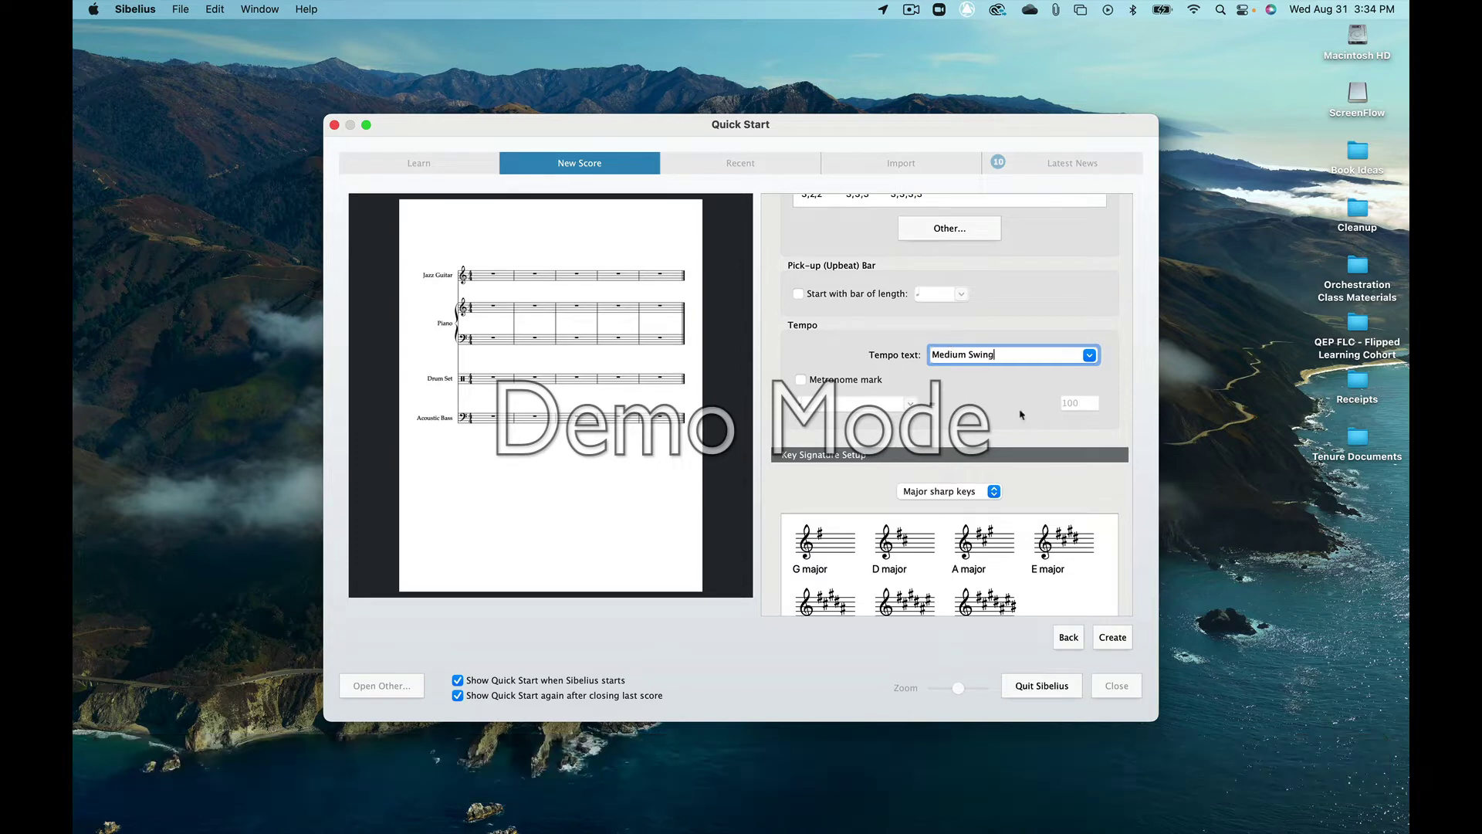
- Set the key signature to F major from the major flat keys
{"action": "scroll", "coordinate": [1019, 413], "scroll_direction": "down", "scroll_amount": 3}
{"action": "left_click", "coordinate": [954, 413]}
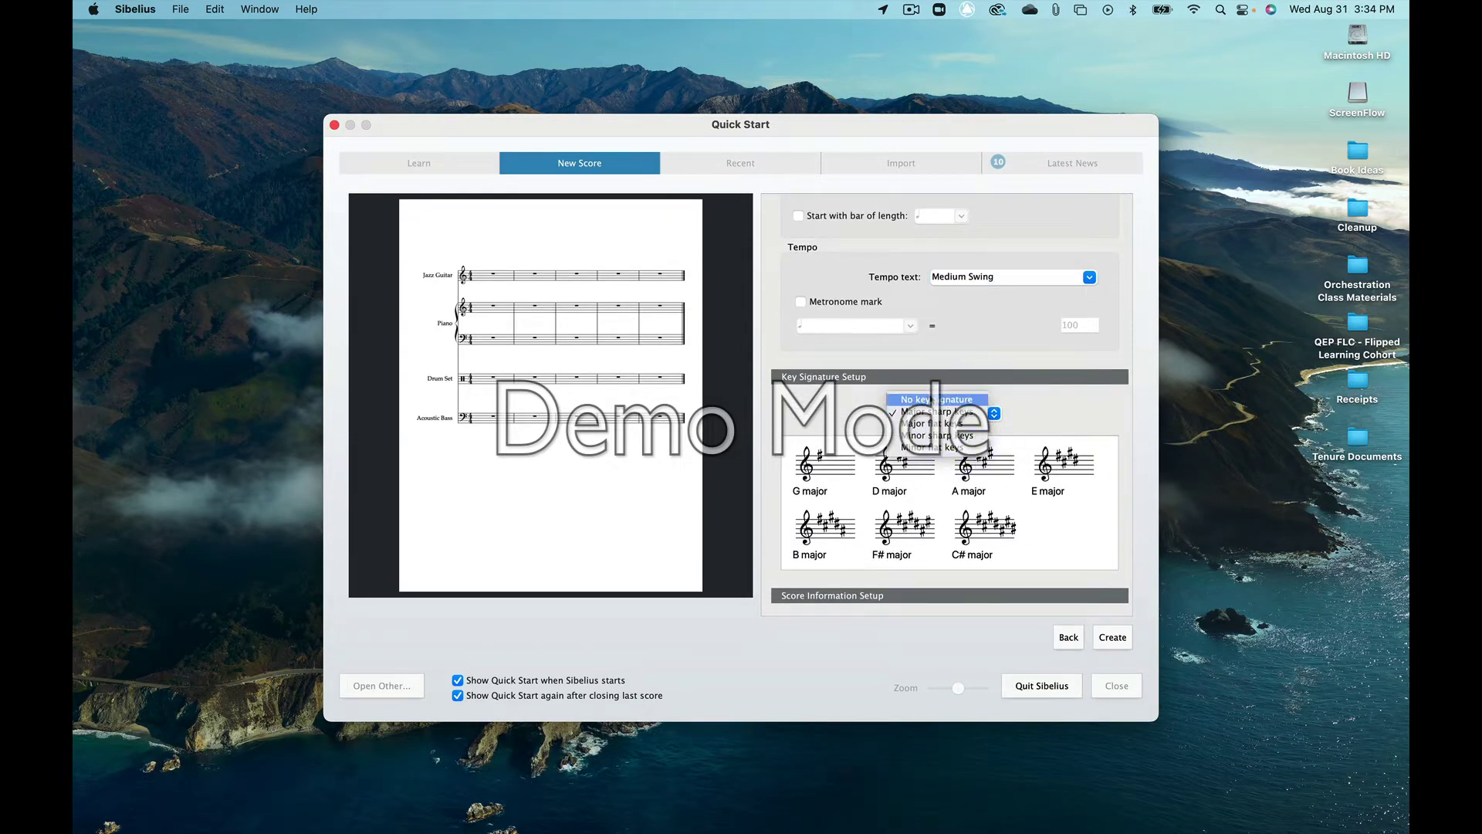
{"action": "left_click", "coordinate": [926, 423]}
{"action": "left_click", "coordinate": [824, 467]}
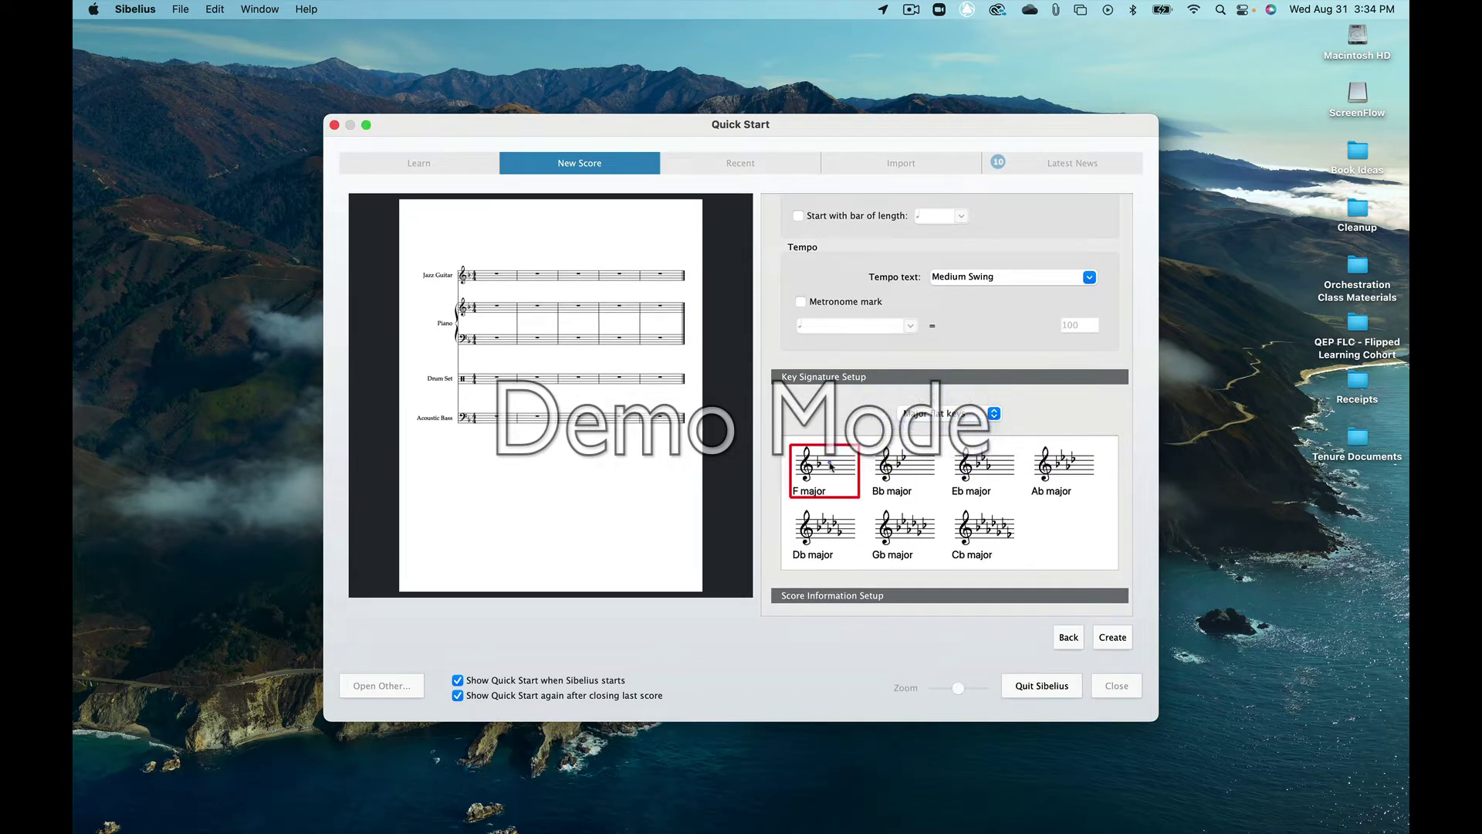
- Title the score "F Blues Rhythm Section Demo" and create it
{"action": "scroll", "coordinate": [1081, 543], "scroll_direction": "down", "scroll_amount": 3}
{"action": "left_click", "coordinate": [856, 577]}
{"action": "type", "text": "F Blu"}
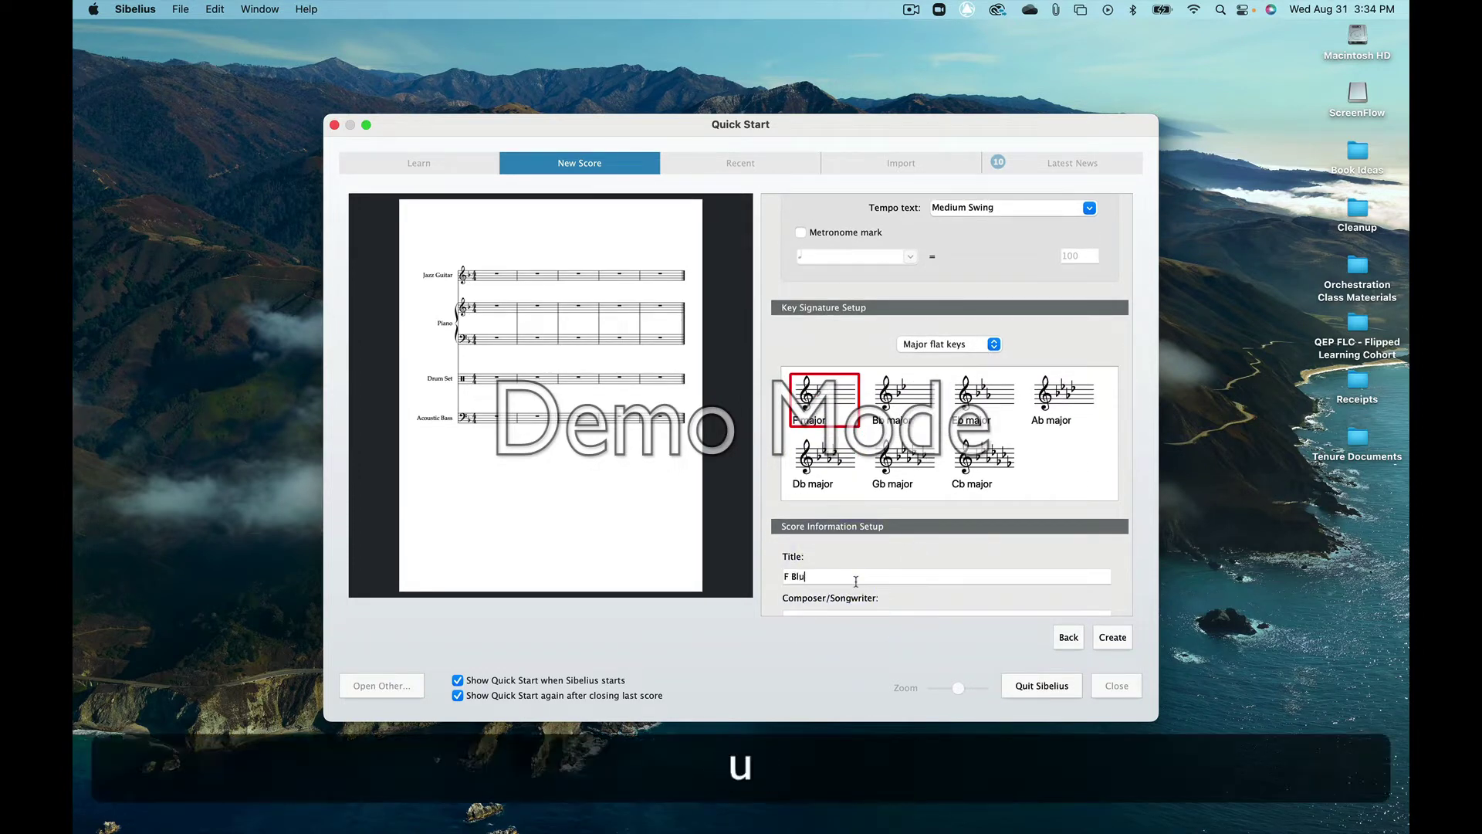
{"action": "type", "text": "es Rhythm Section Demo"}
{"action": "scroll", "coordinate": [976, 524], "scroll_direction": "down", "scroll_amount": 3}
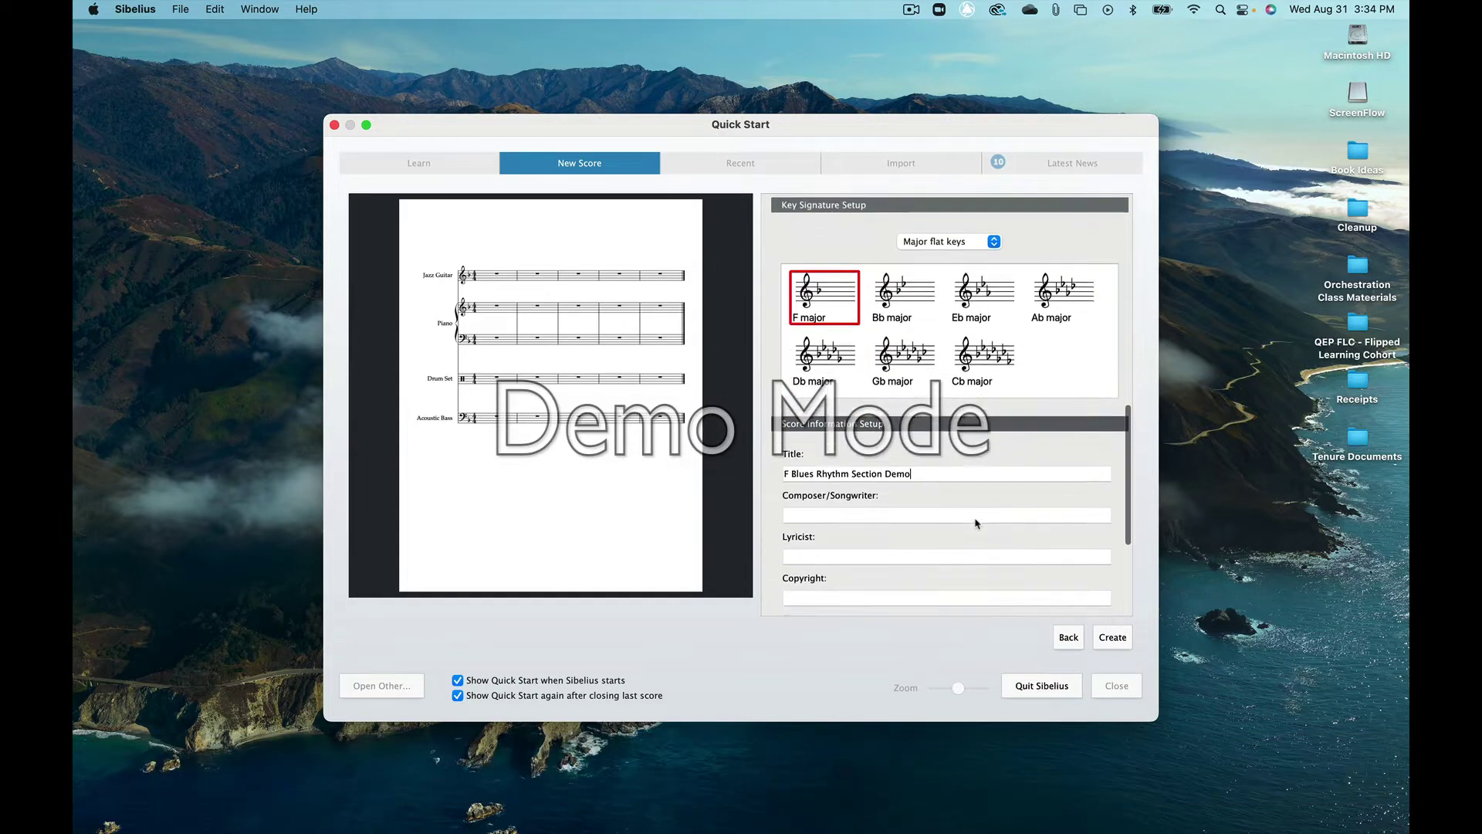
{"action": "left_click", "coordinate": [1112, 637]}
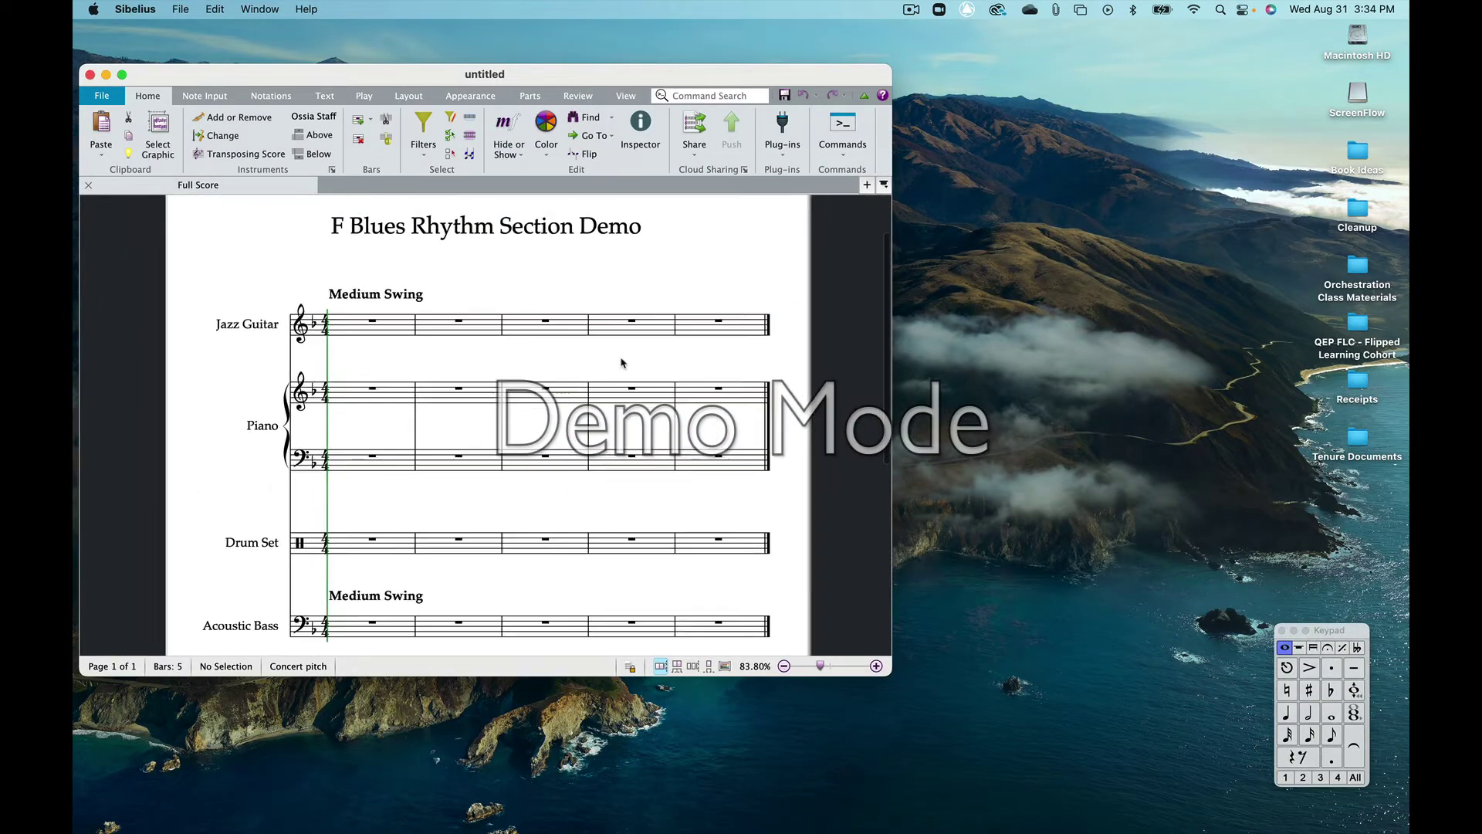
- Enlarge the score window to full screen and add seven bars to the end of the score for a 12-bar form
{"action": "left_click", "coordinate": [122, 75]}
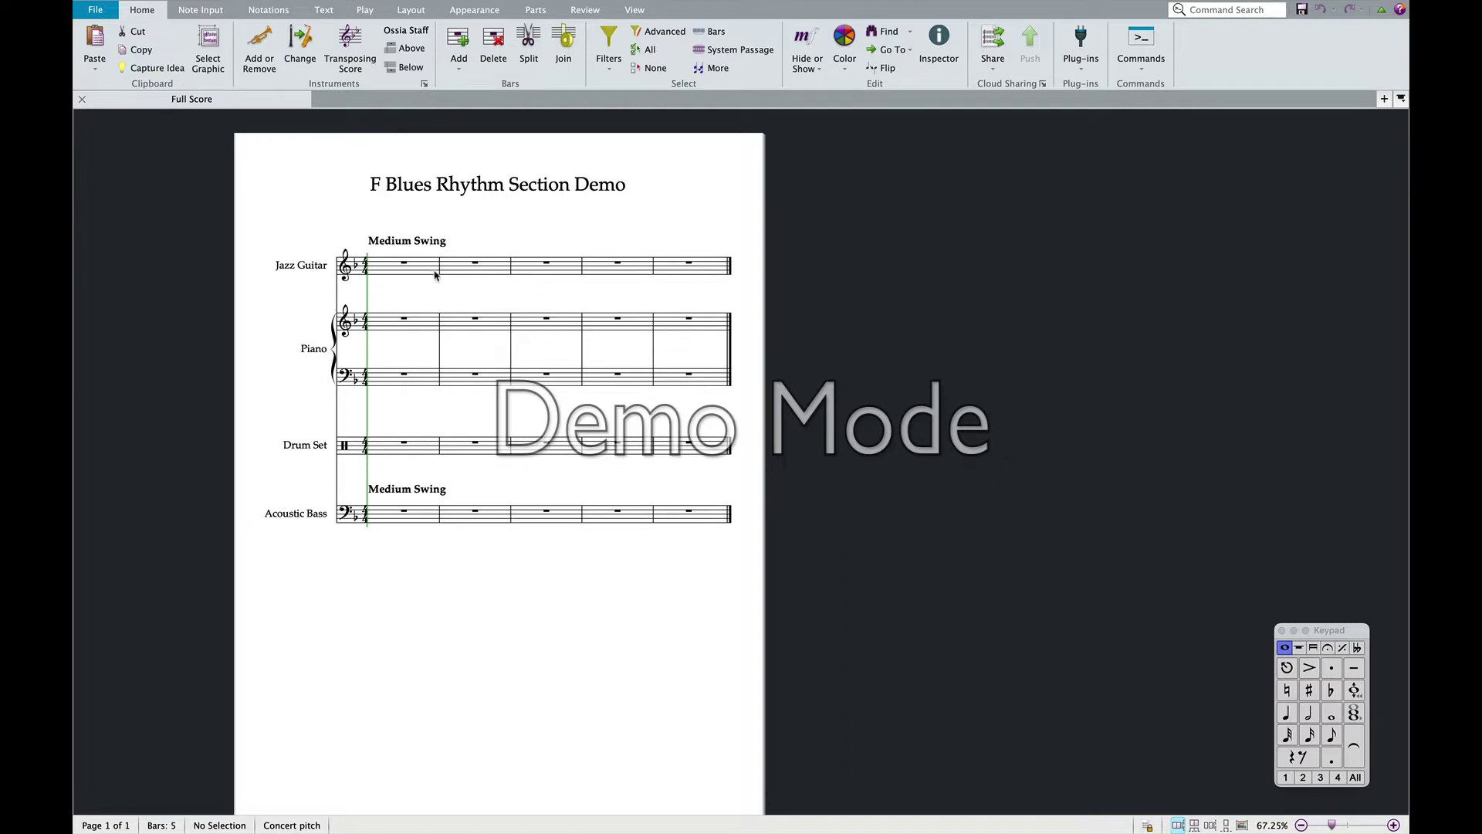
{"action": "key", "text": "super"}
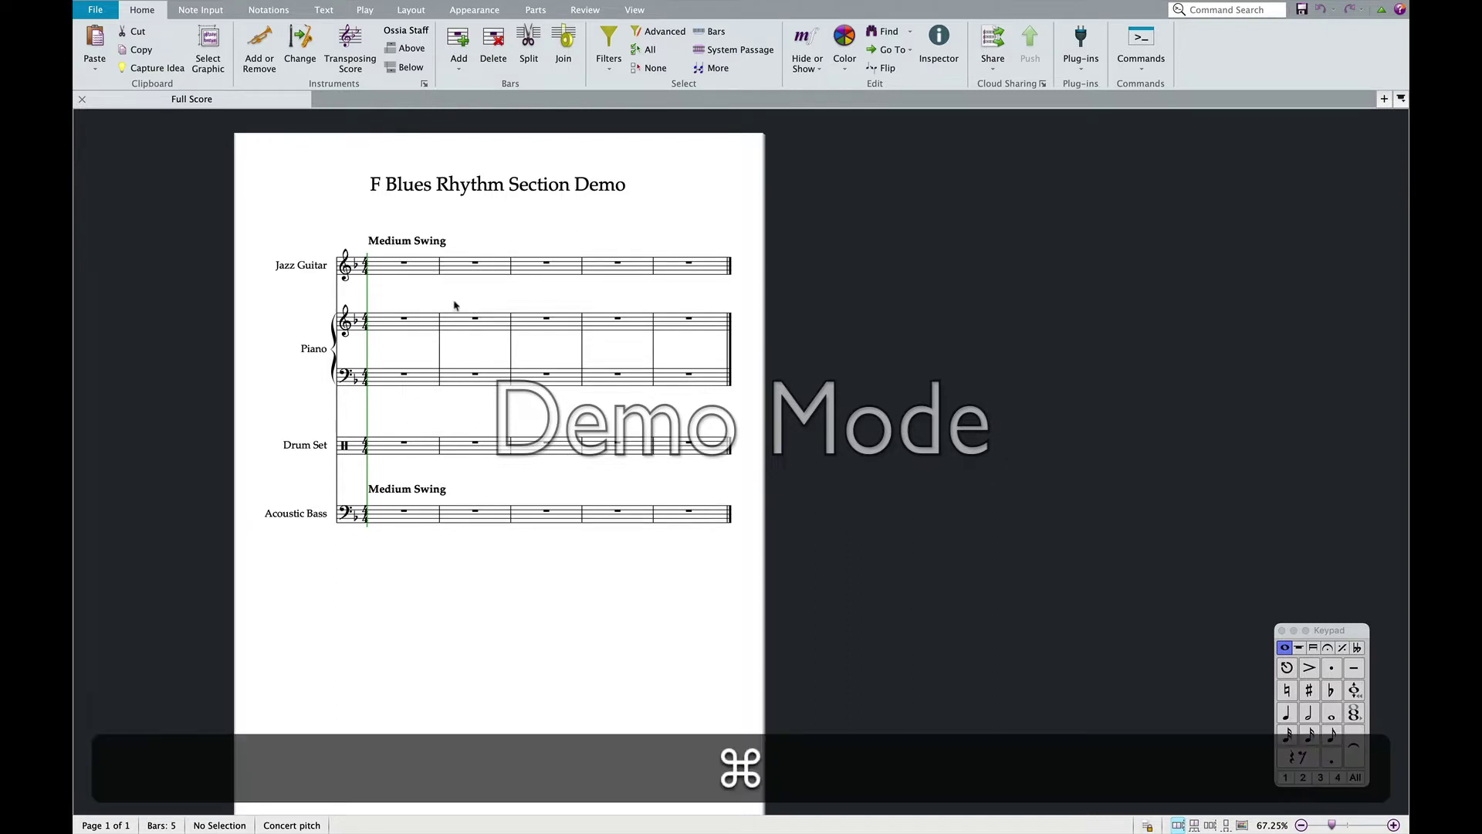
{"action": "key", "text": "super+b"}
{"action": "key", "text": "super+b"}
{"action": "key", "text": "super+b"}
{"action": "key", "text": "super+b"}
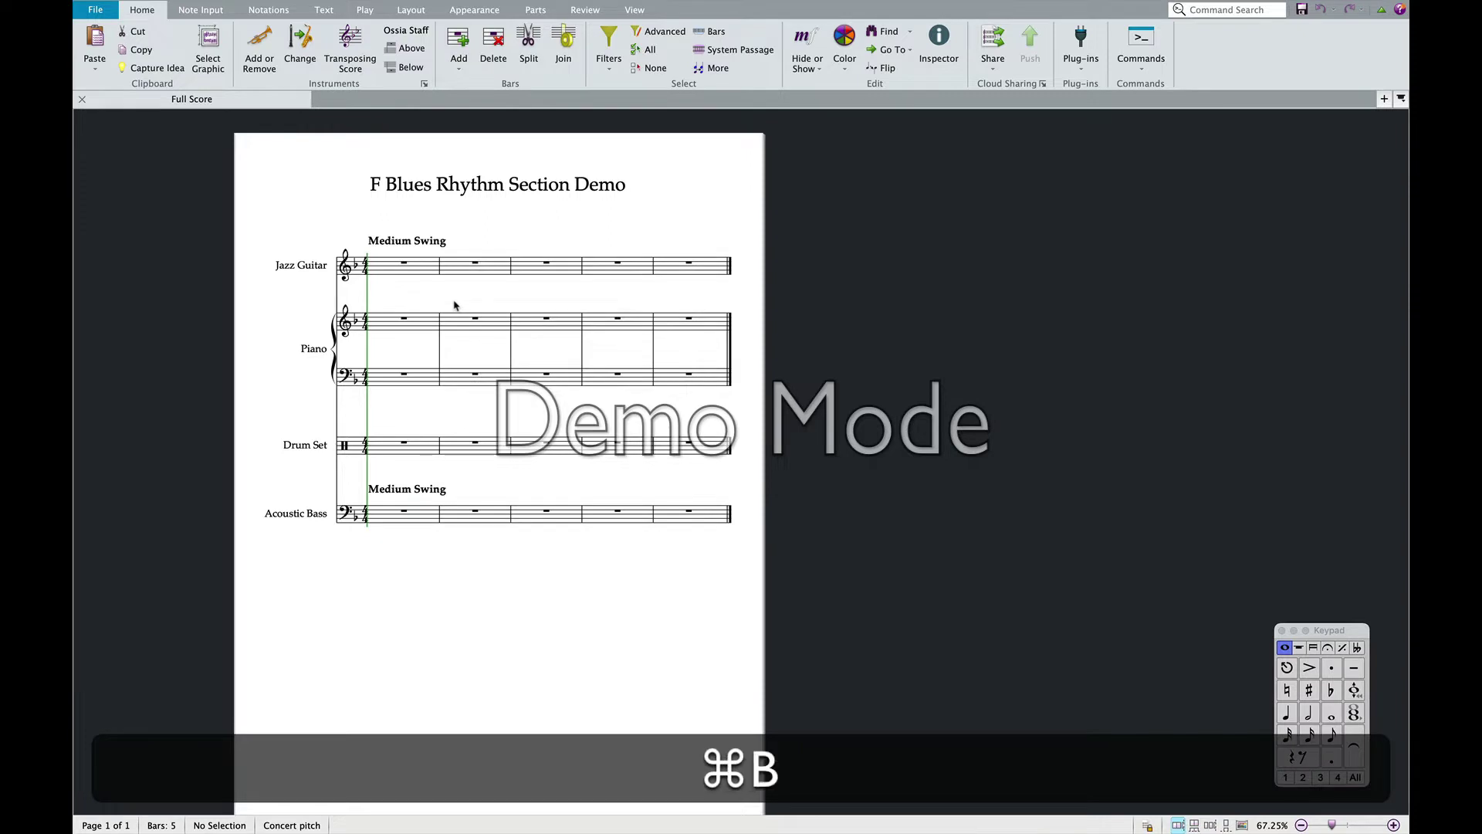
{"action": "key", "text": "super+b"}
{"action": "key", "text": "super+b"}
{"action": "key", "text": "super+b"}
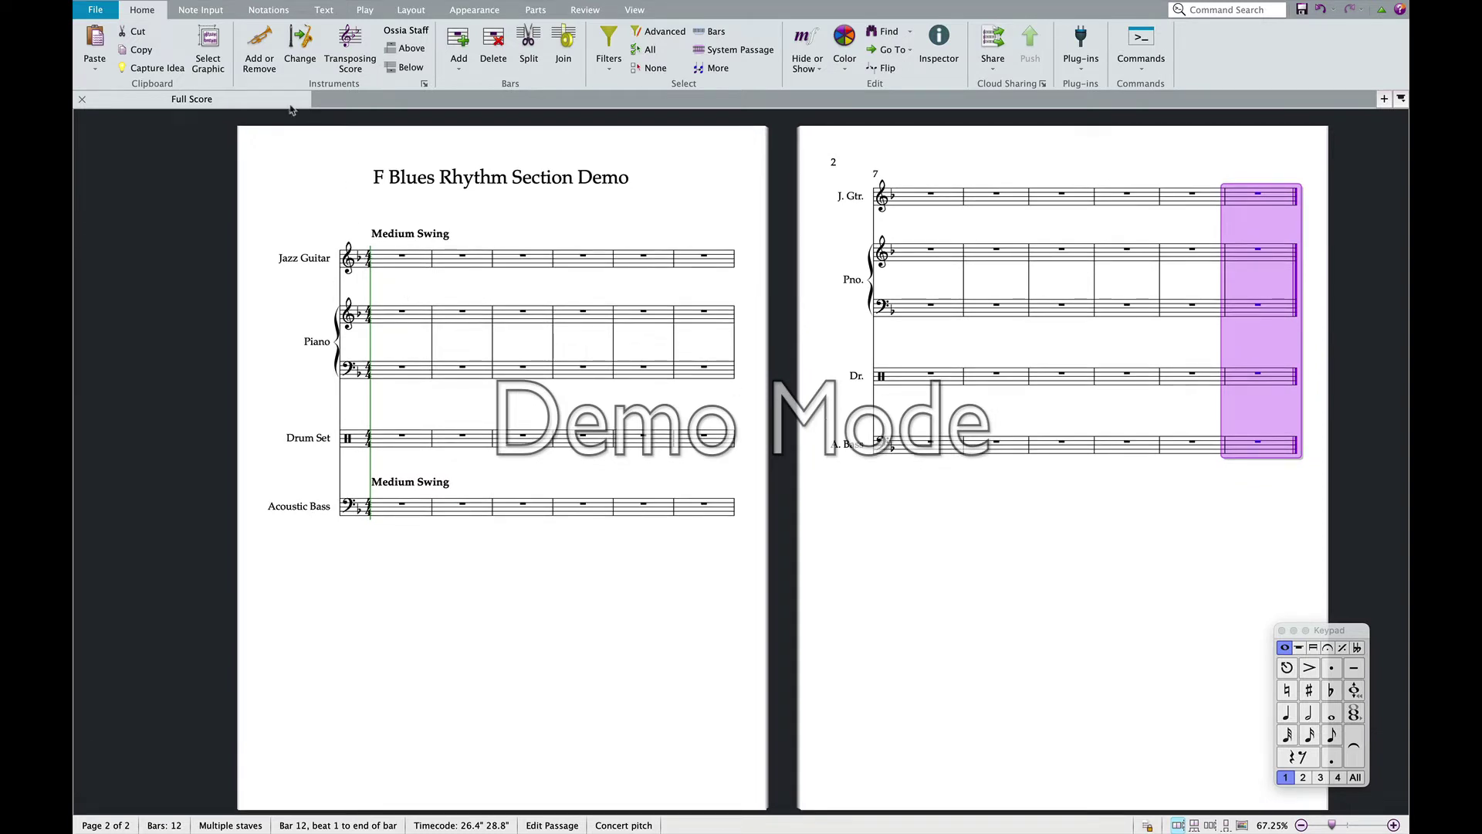
{"action": "left_click", "coordinate": [359, 327]}
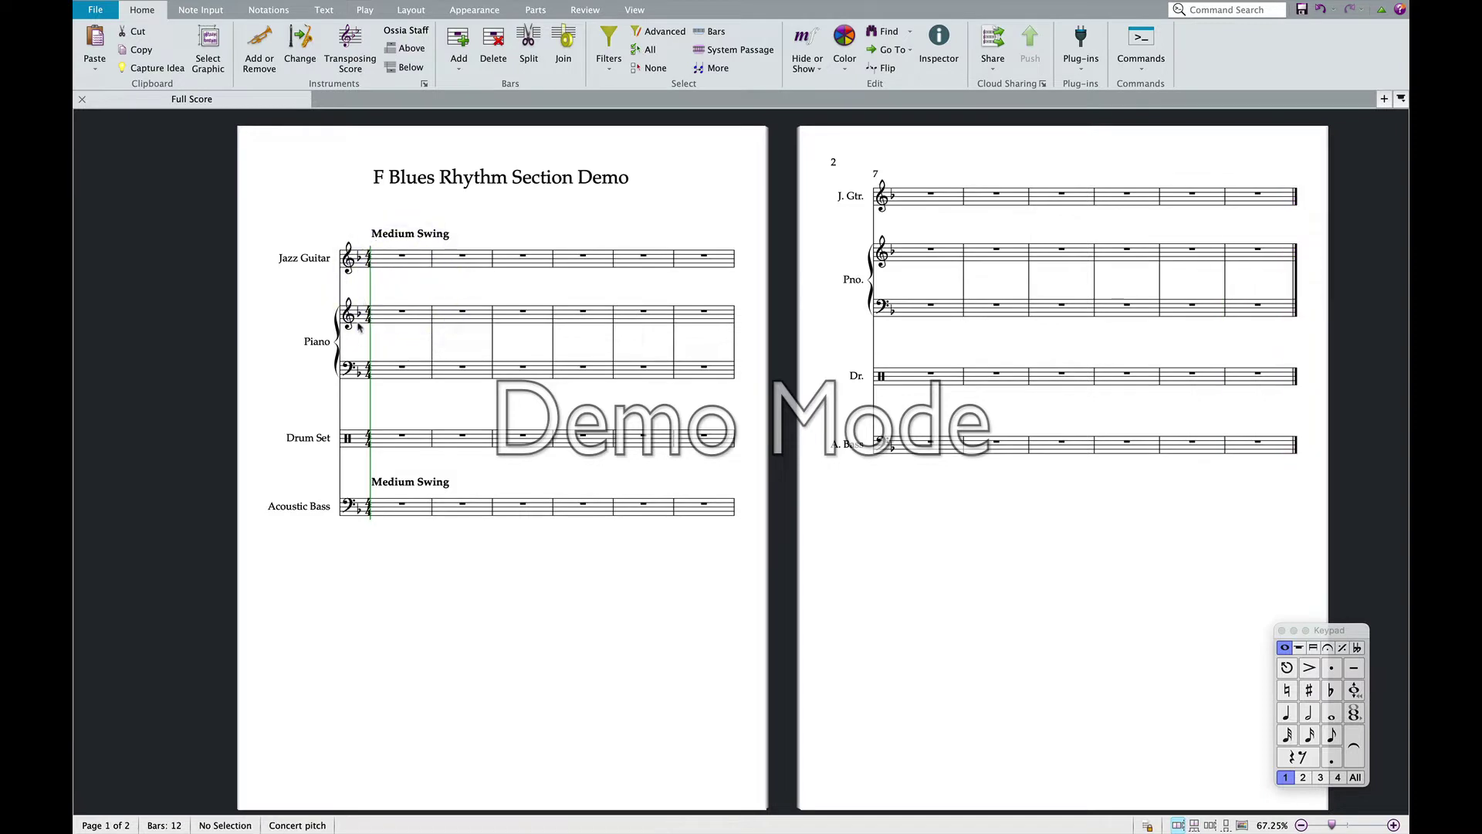
- Move Acoustic Bass above Drum Set in the instrument order and accept the change
{"action": "left_click", "coordinate": [398, 409]}
{"action": "left_click", "coordinate": [256, 53]}
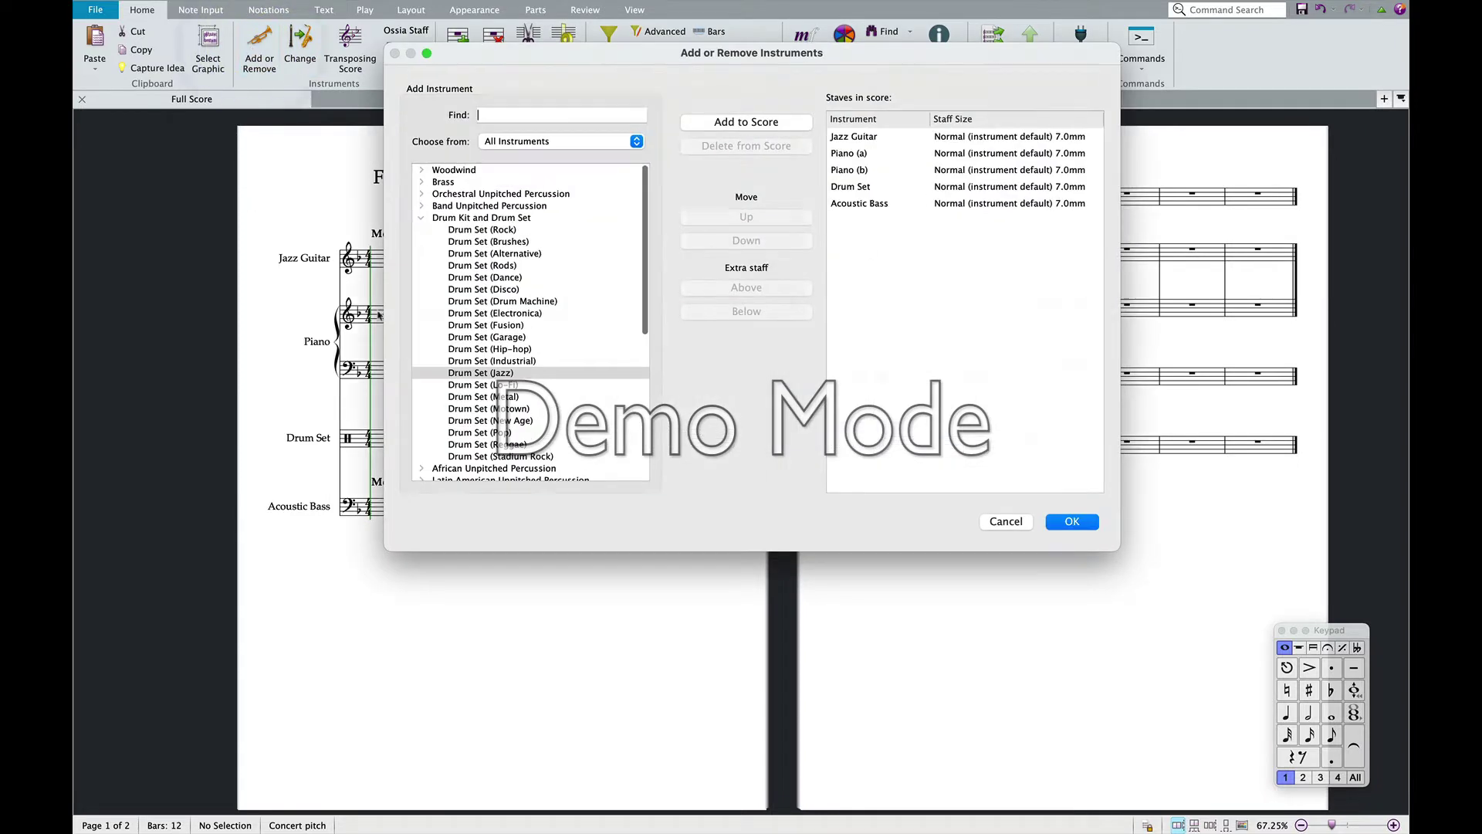
{"action": "left_click", "coordinate": [848, 205]}
{"action": "left_click", "coordinate": [771, 216]}
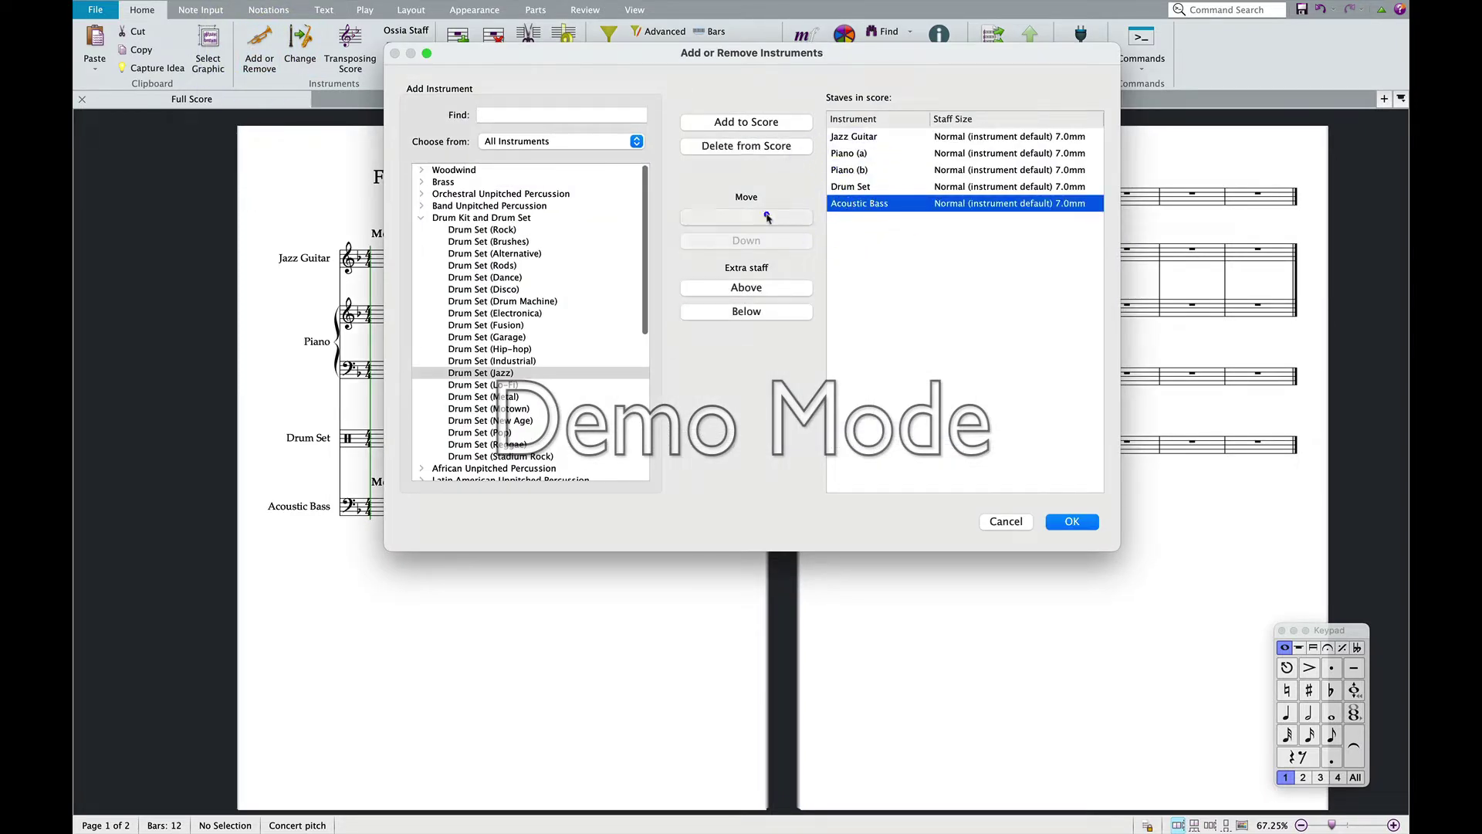
{"action": "left_click", "coordinate": [1073, 522]}
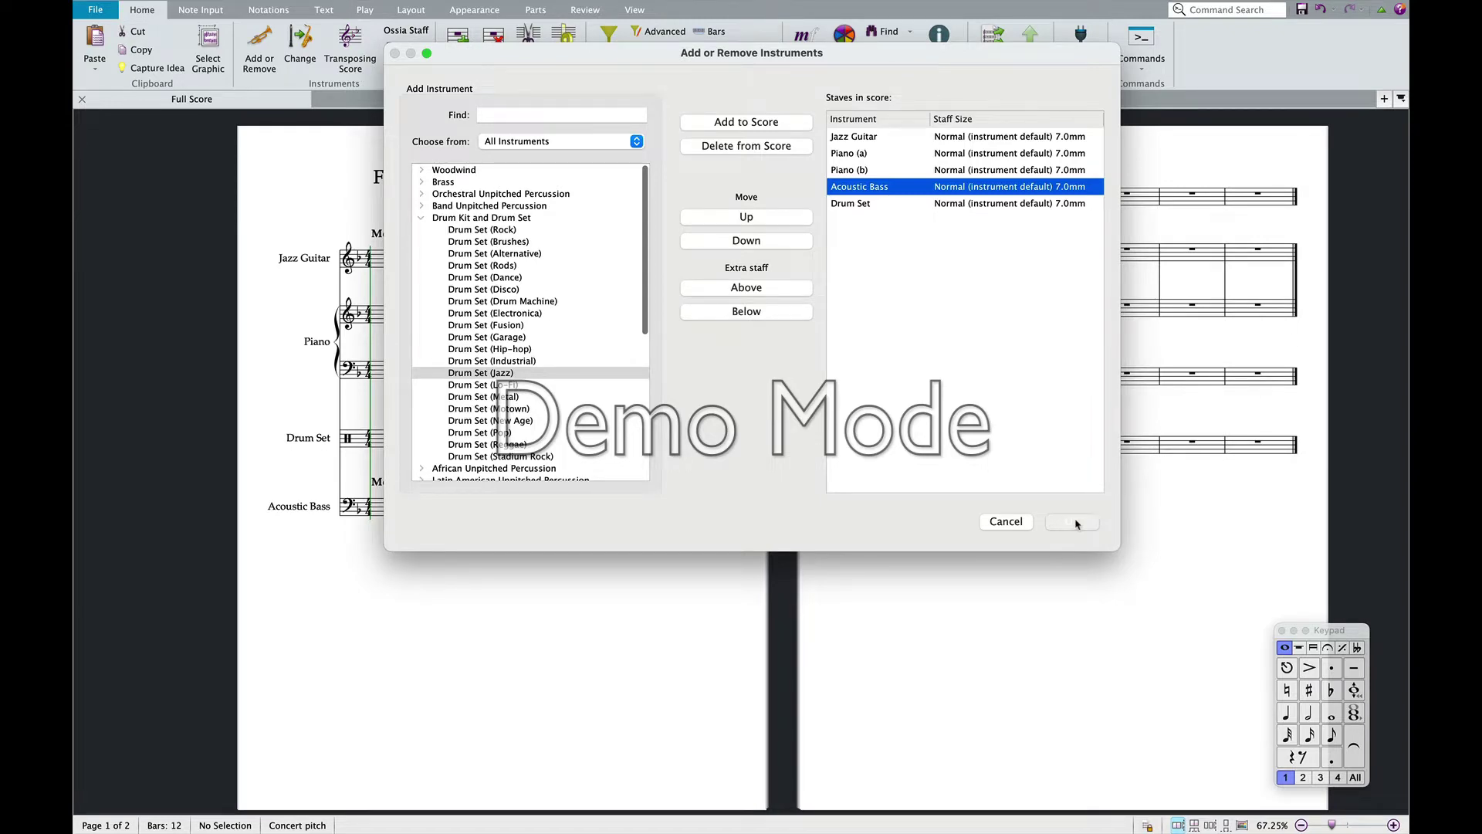
{"action": "left_click", "coordinate": [334, 576]}
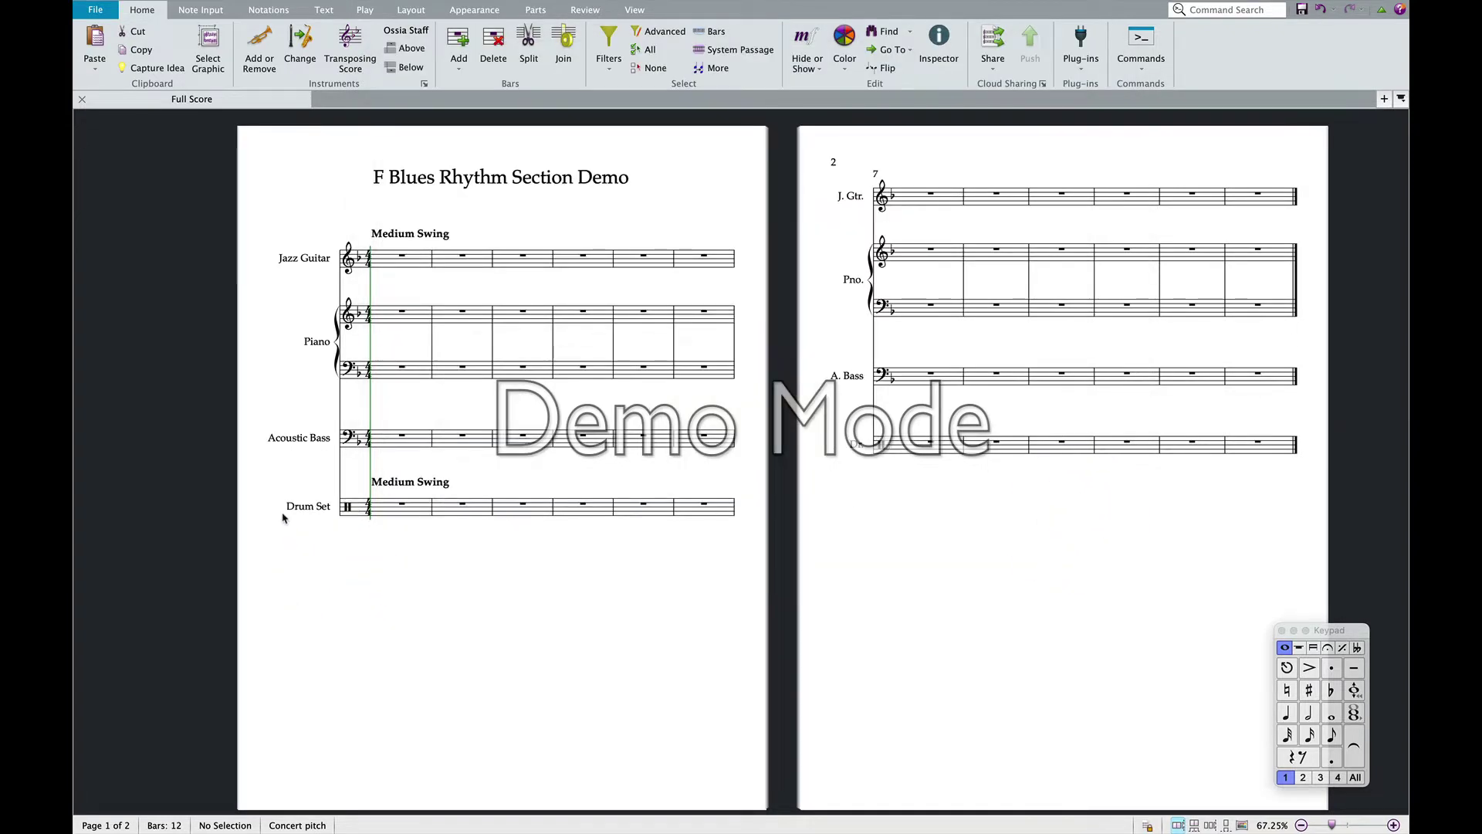
- Enter a middle-line B-flat quarter note in bar 1 of the Jazz Guitar staff and repeat it to fill the bar
{"action": "scroll", "coordinate": [289, 425], "scroll_direction": "up", "scroll_amount": 2}
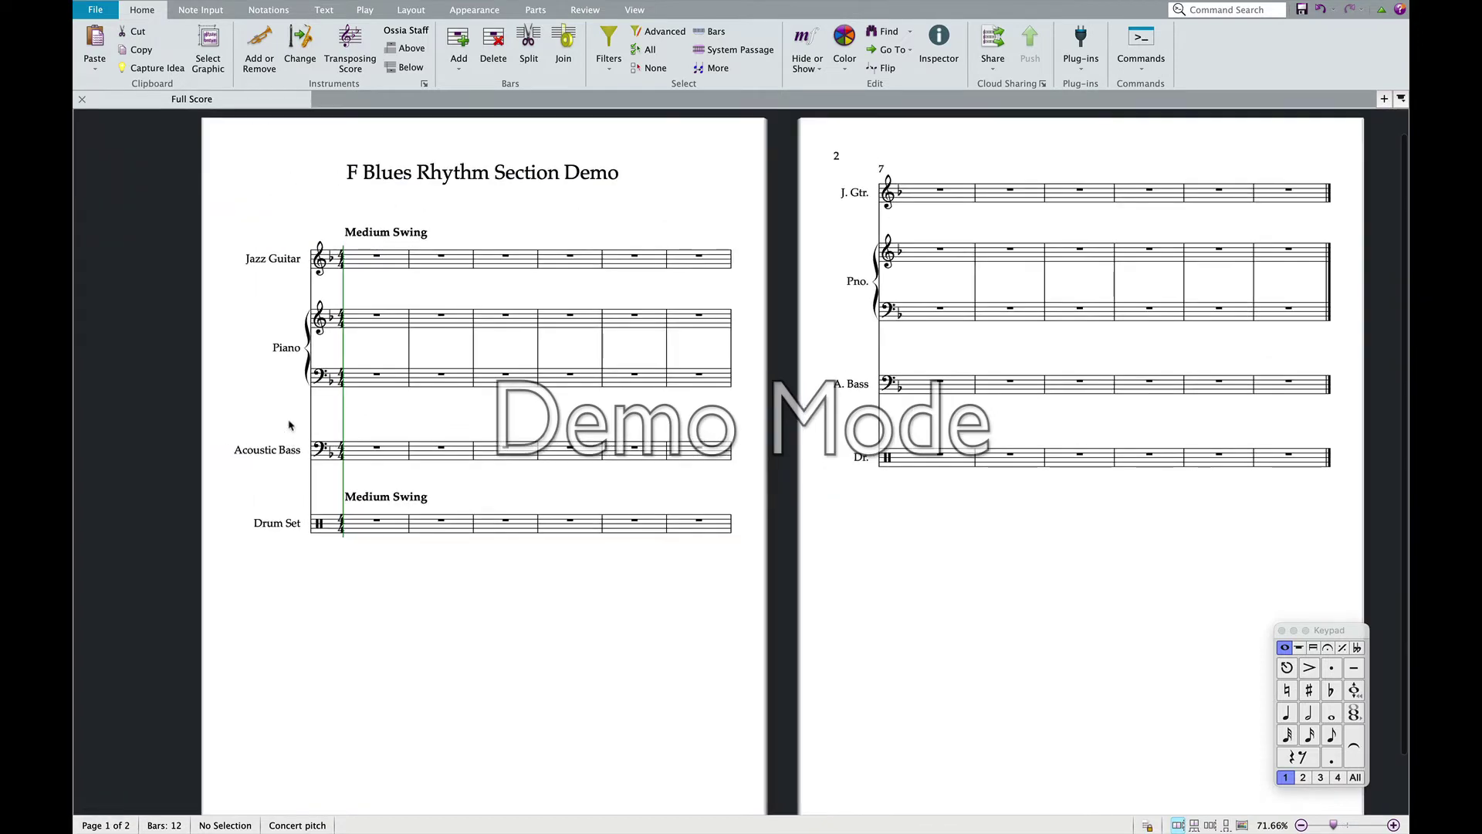
{"action": "scroll", "coordinate": [287, 383], "scroll_direction": "up", "scroll_amount": 2}
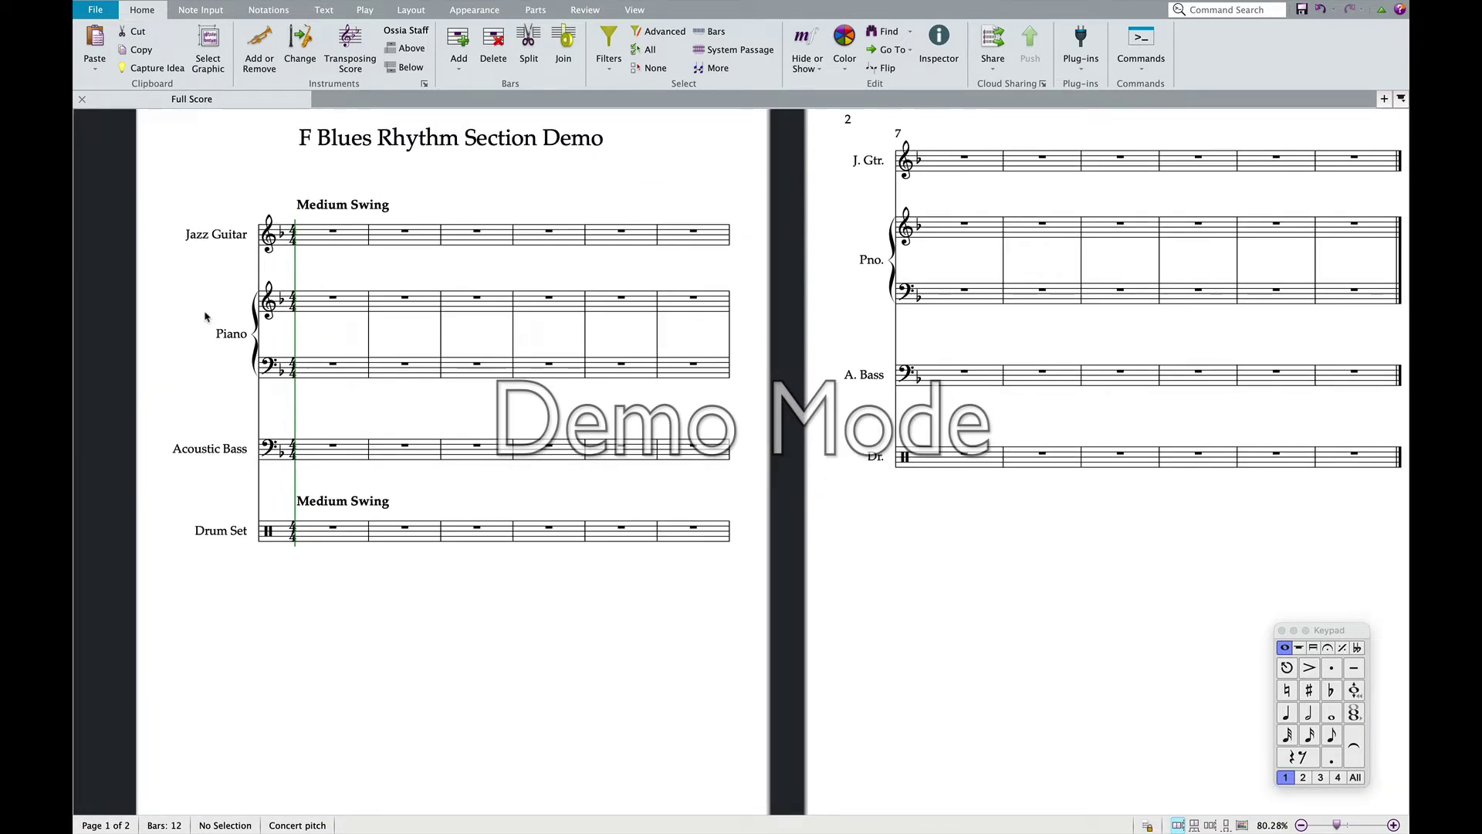
{"action": "left_click", "coordinate": [1288, 715]}
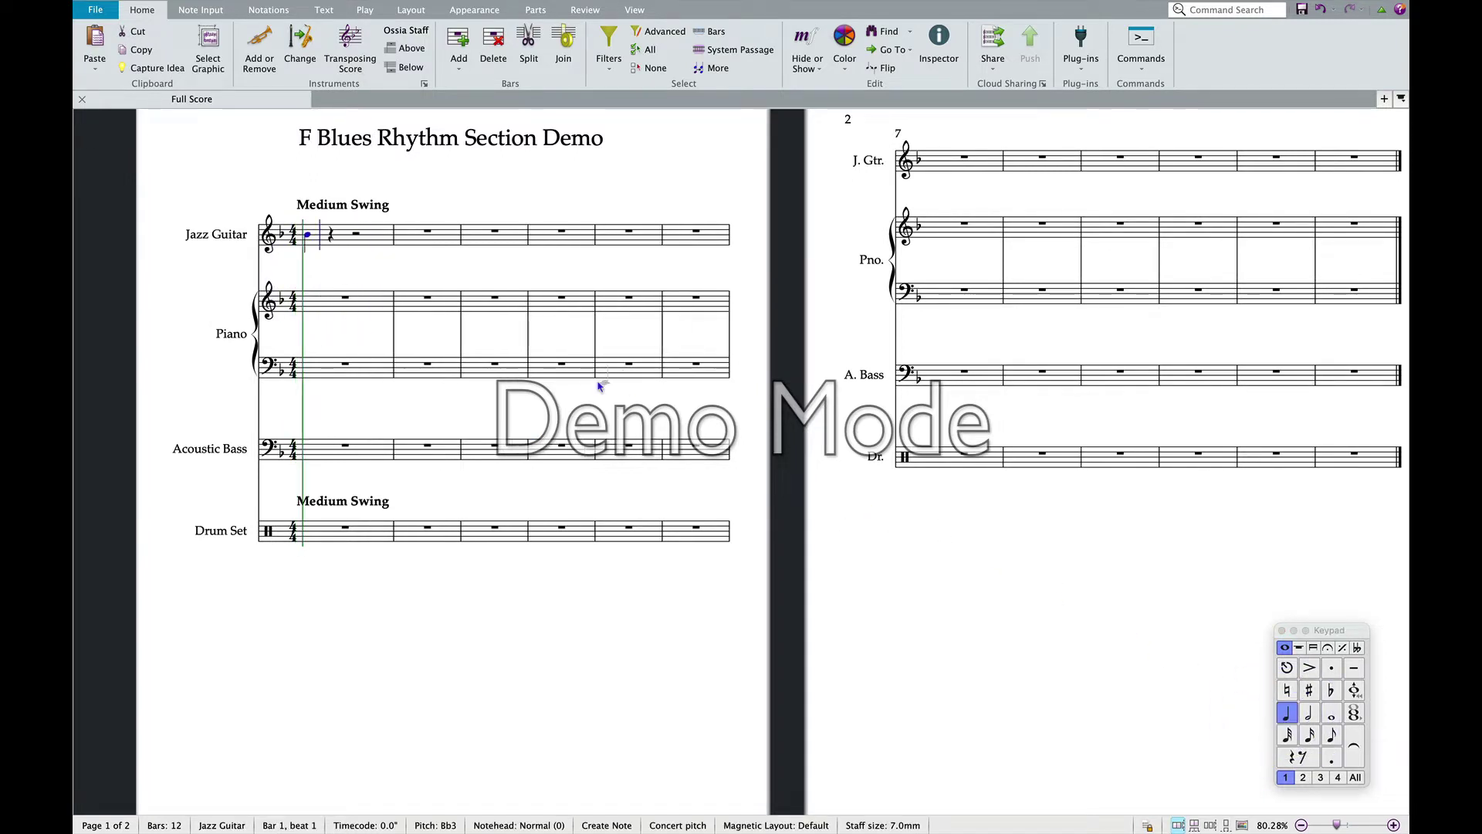
{"action": "left_click", "coordinate": [308, 238]}
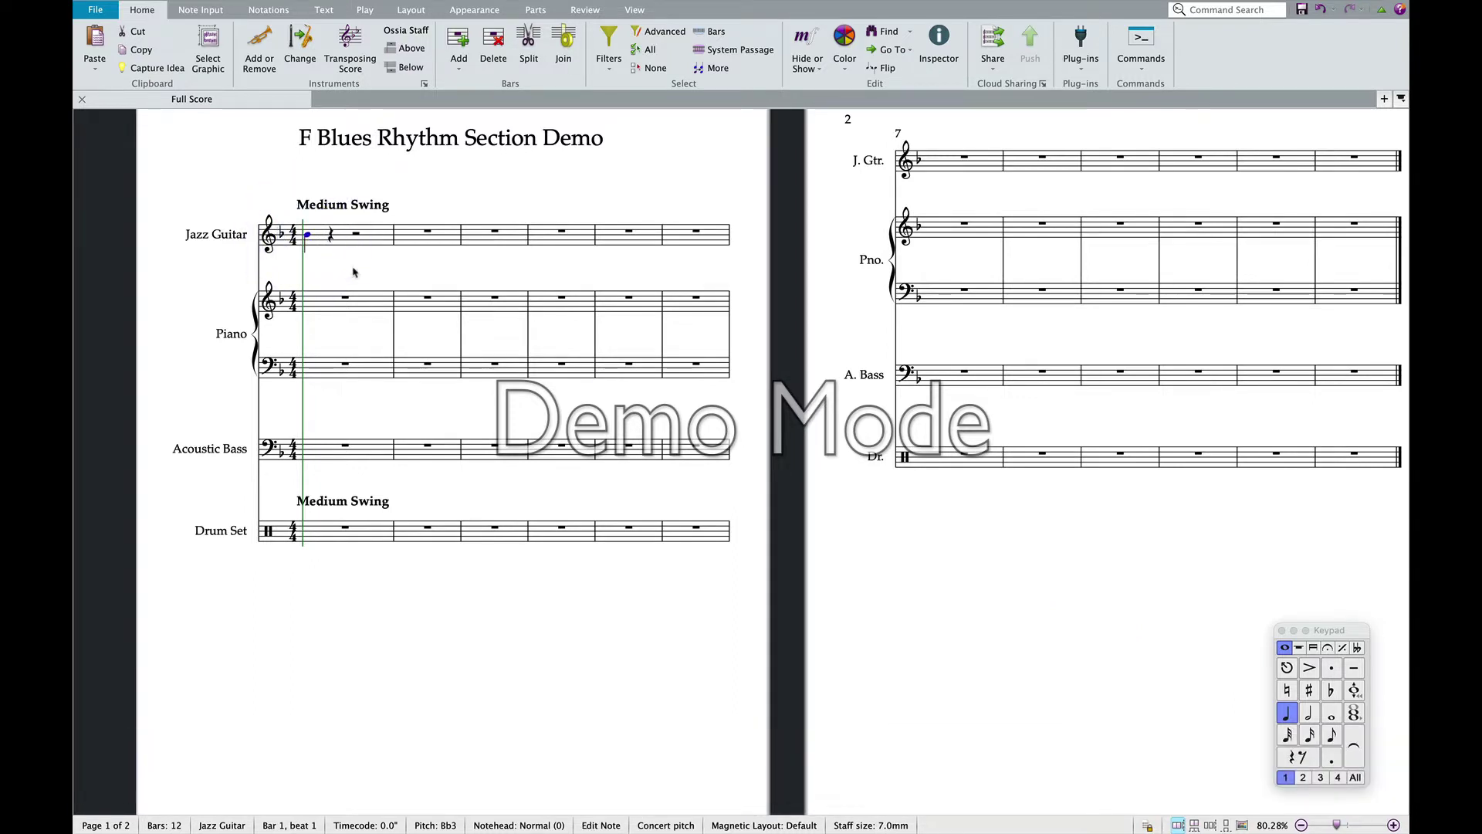
{"action": "key", "text": "r"}
{"action": "key", "text": "r"}
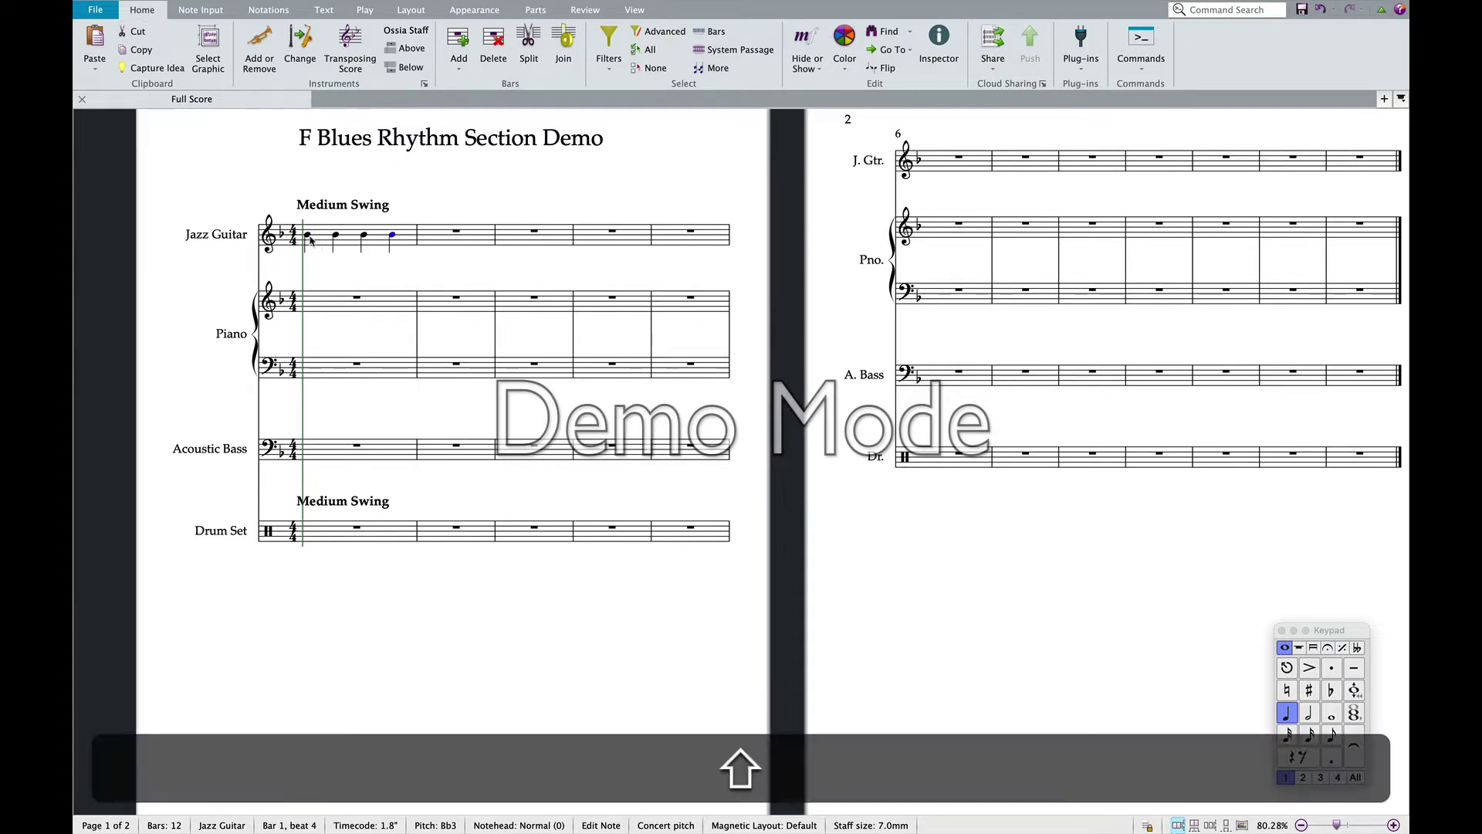
- Change all four quarter notes in Jazz Guitar bar 1 to notehead 3, the stemless beat slash
{"action": "left_click", "coordinate": [310, 238], "text": "shift"}
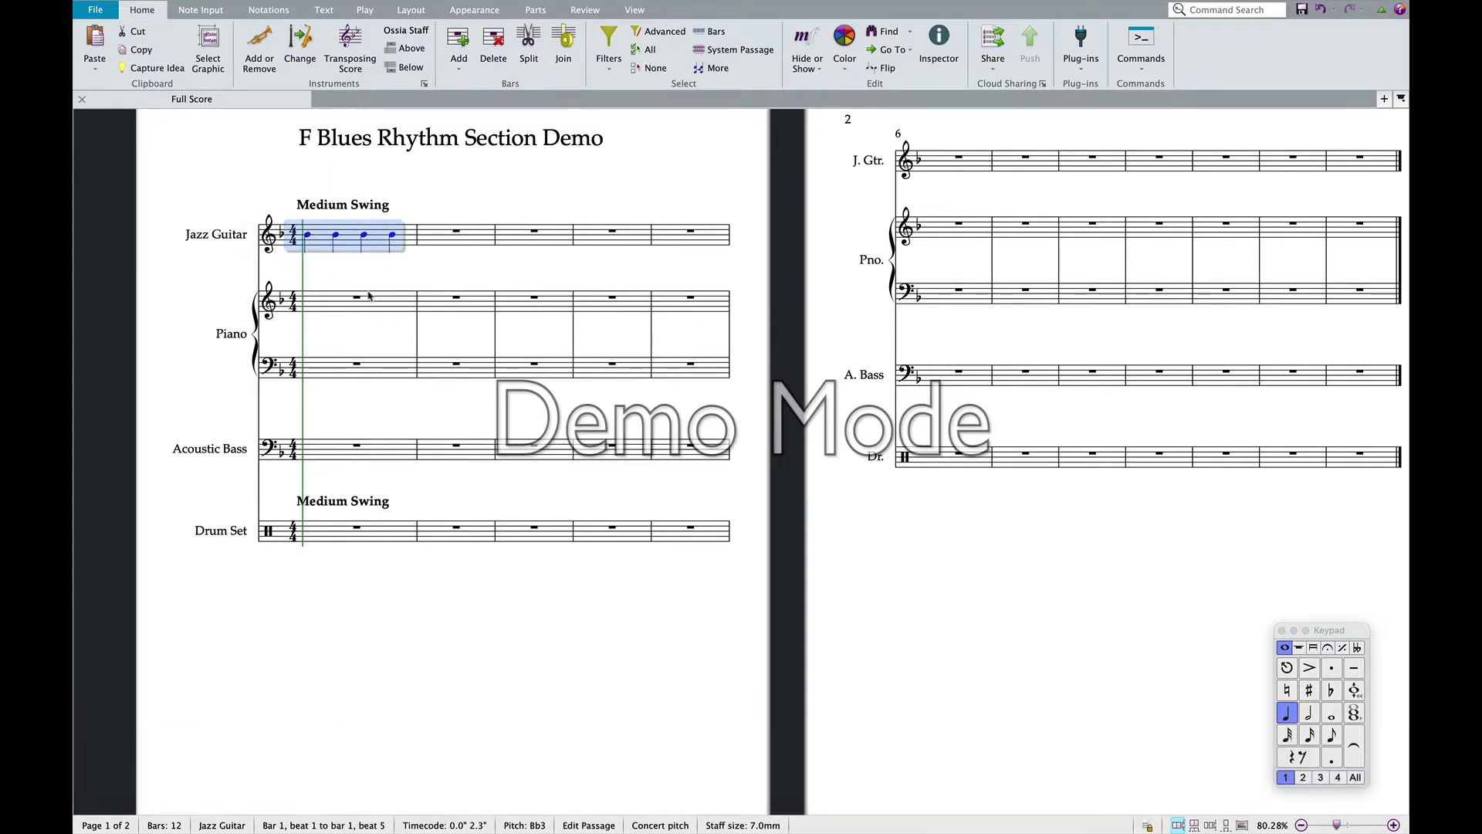
{"action": "key", "text": "alt+shift+3"}
{"action": "scroll", "coordinate": [378, 260], "scroll_direction": "right", "scroll_amount": 2}
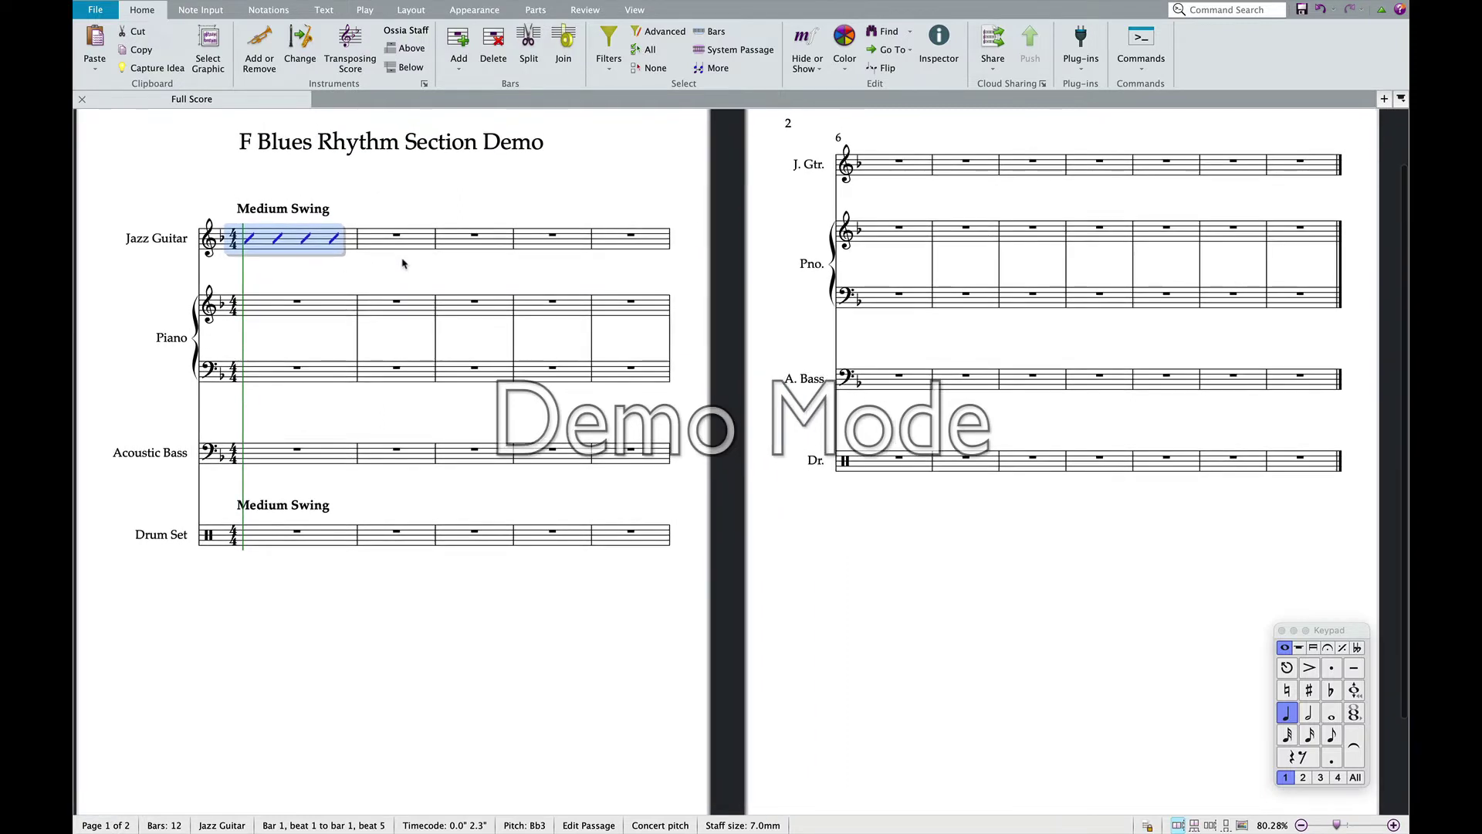
- Fill Jazz Guitar bars 2 and 3 with slashes by repeating the single last slash and a selected pair of slashes
{"action": "left_click", "coordinate": [334, 239]}
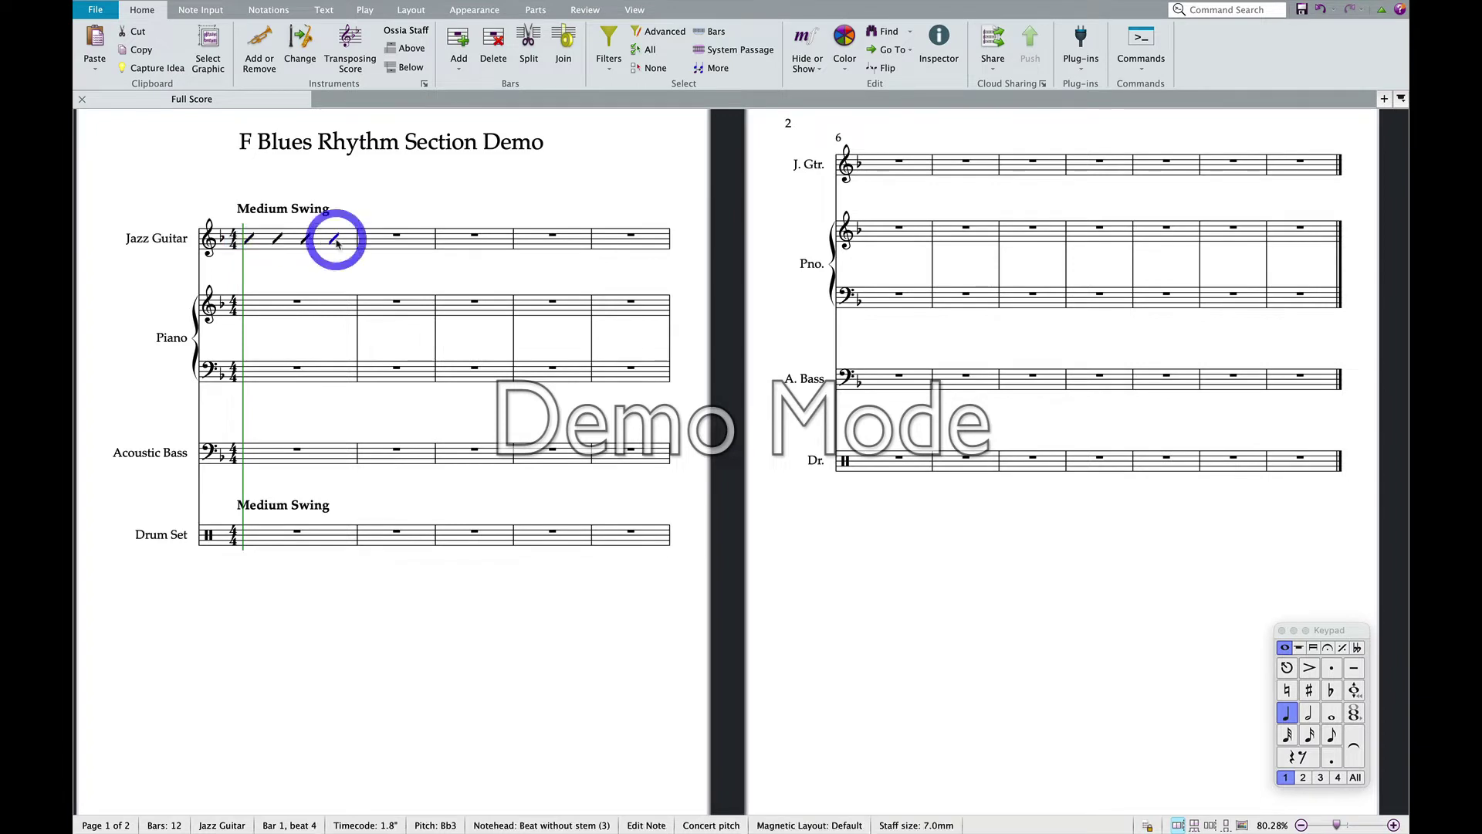
{"action": "key", "text": "r"}
{"action": "key", "text": "r"}
{"action": "key", "text": "r"}
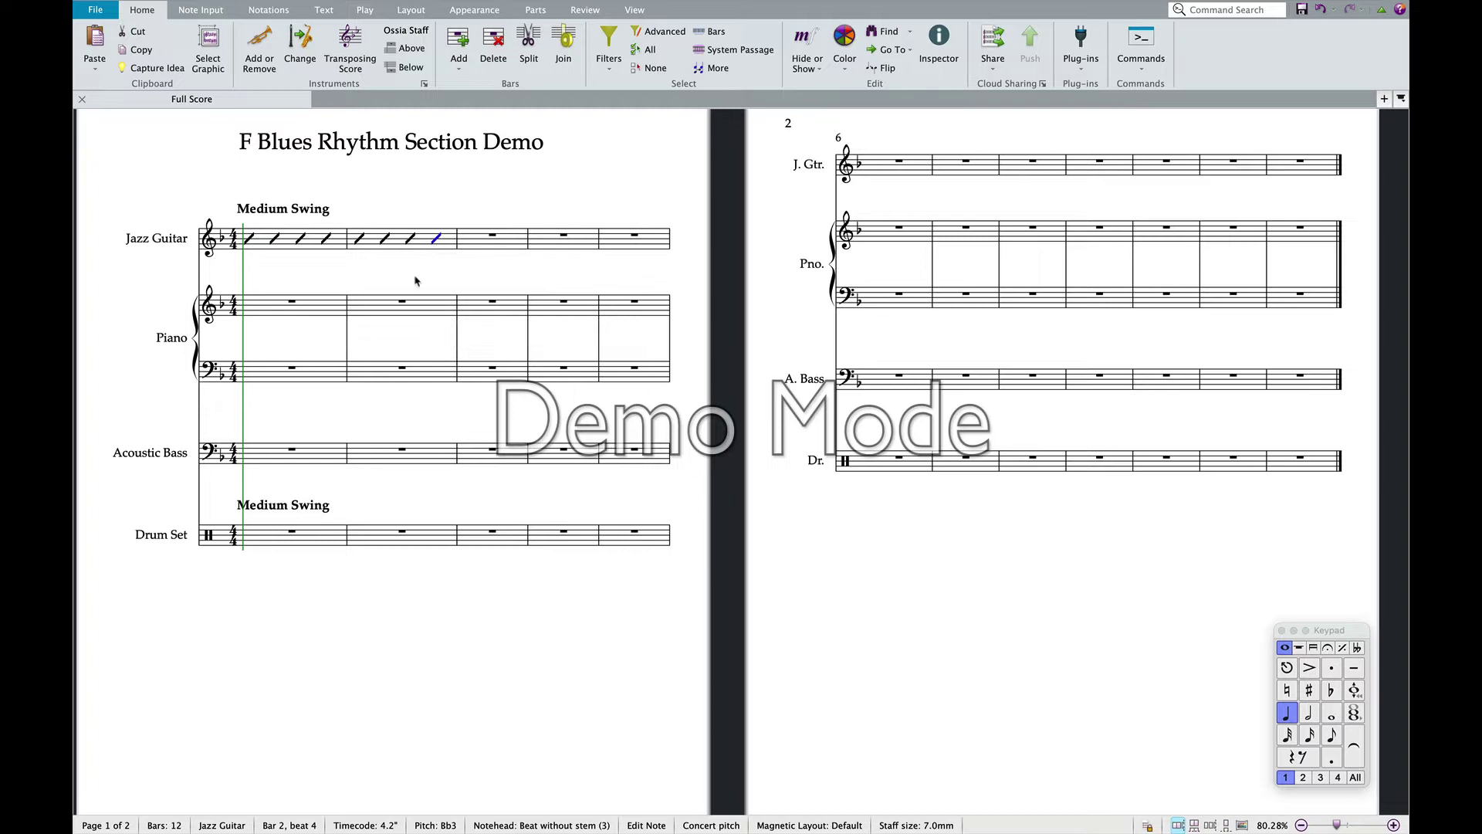
{"action": "key", "text": "super"}
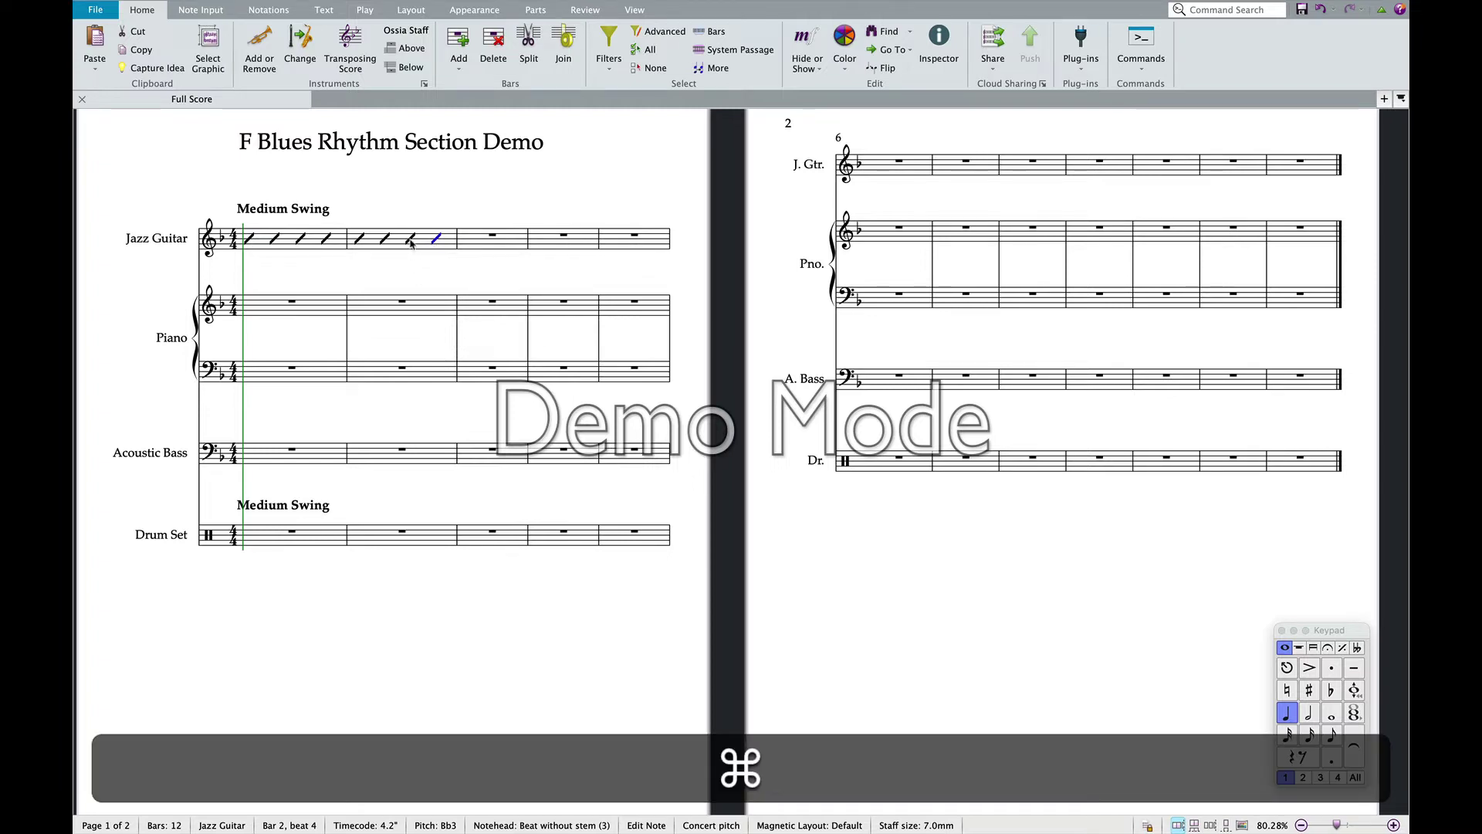
{"action": "left_click", "coordinate": [410, 240], "text": "super"}
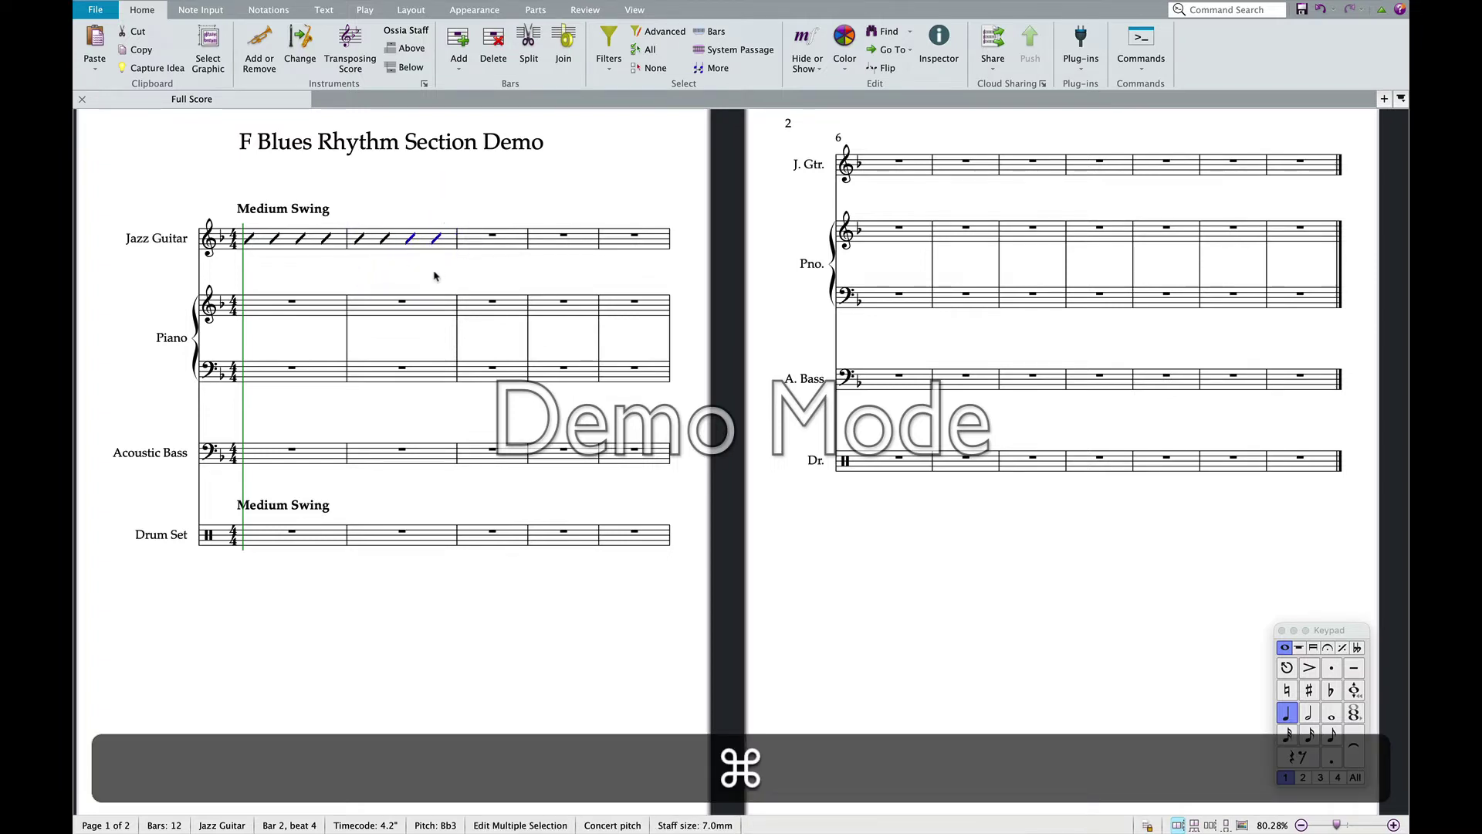
{"action": "key", "text": "r"}
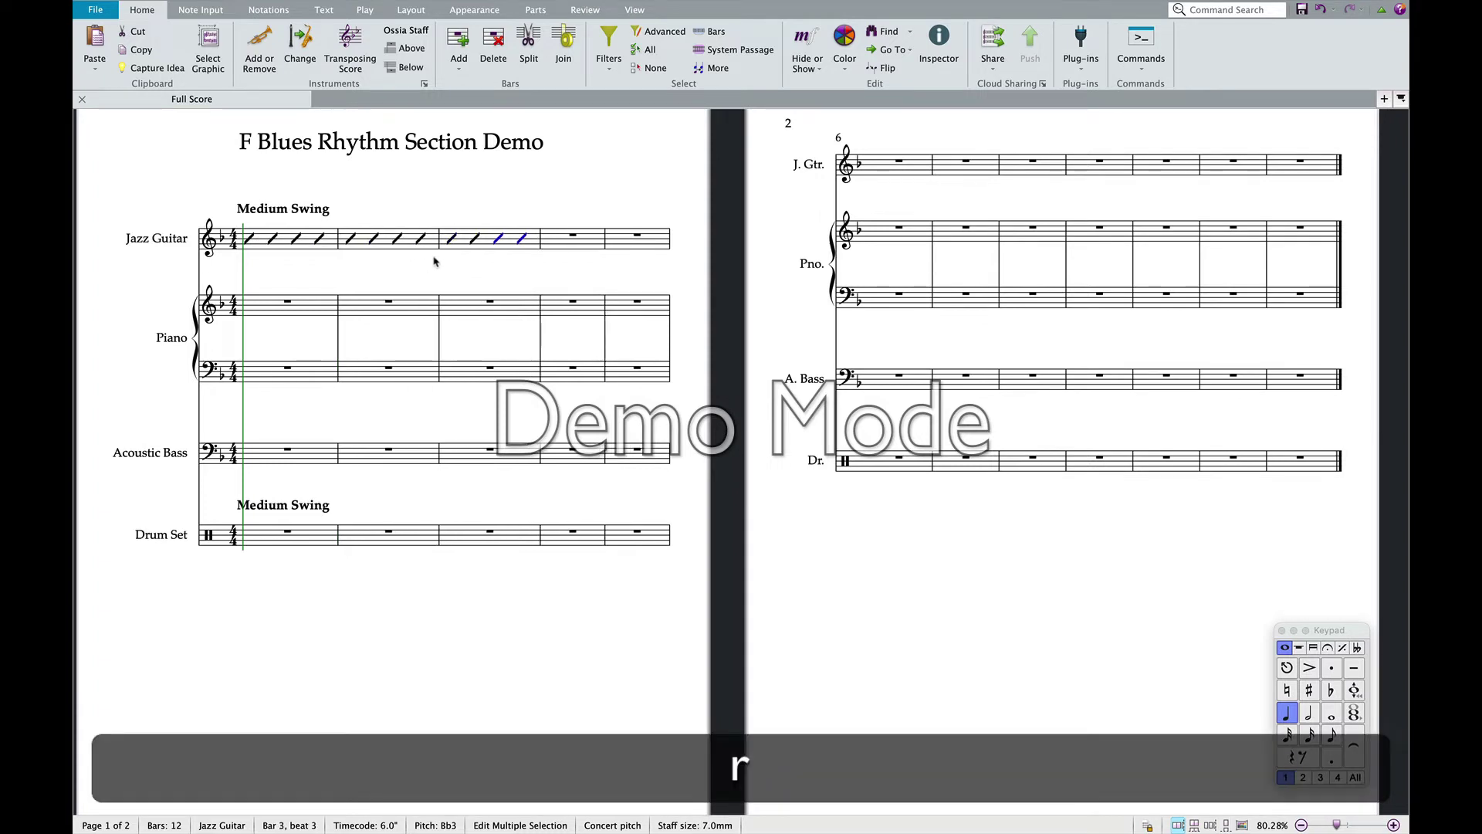
- Repeat the full bar of slashes in Jazz Guitar bar 3 through bar 12 and clear the selection
{"action": "left_click", "coordinate": [482, 255]}
{"action": "key", "text": "r"}
{"action": "key", "text": "r"}
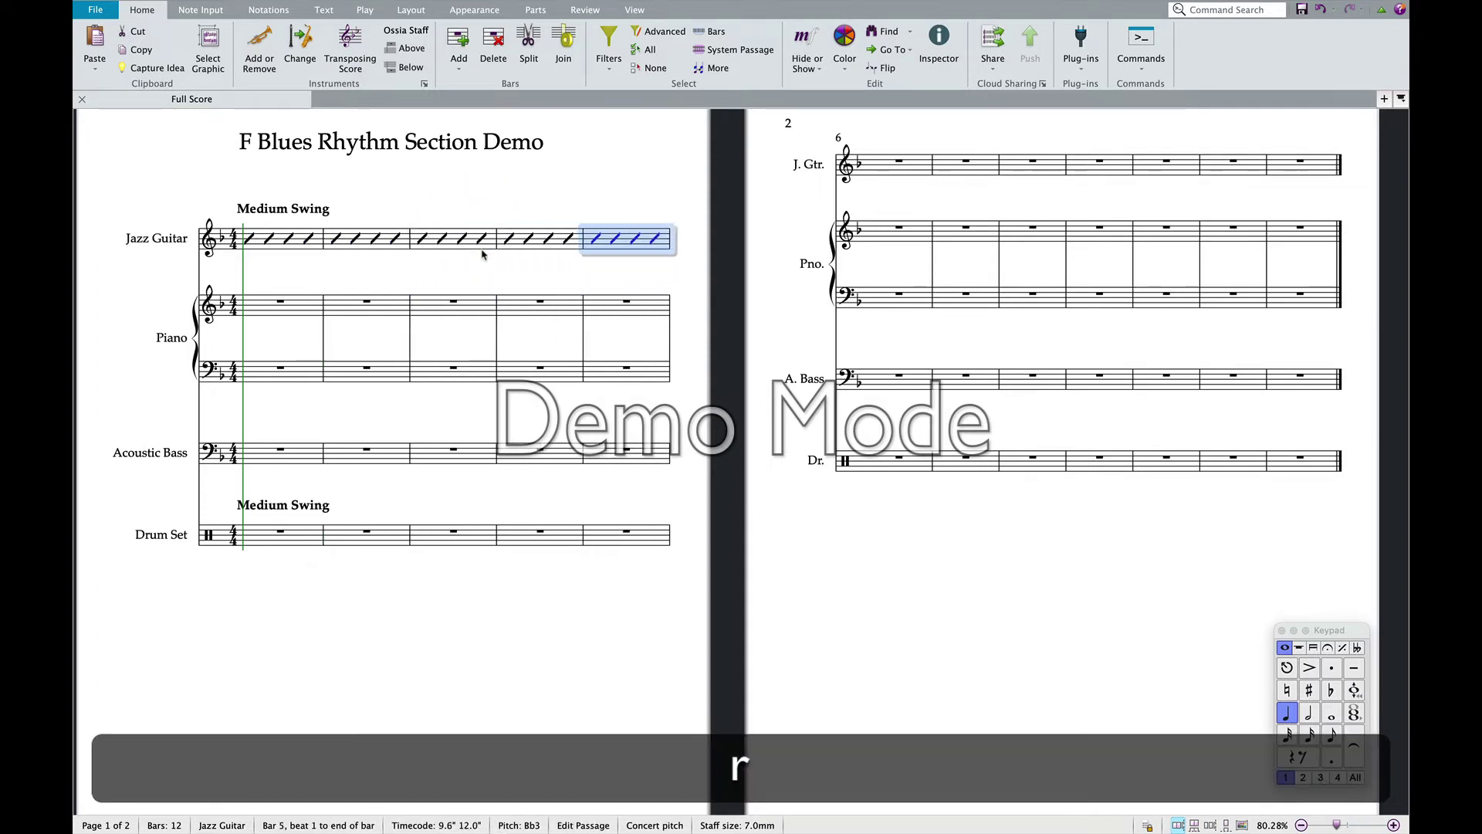
{"action": "key", "text": "r"}
{"action": "key", "text": "r"}
{"action": "key", "text": "r"}
{"action": "key", "text": "r"}
{"action": "key", "text": "r"}
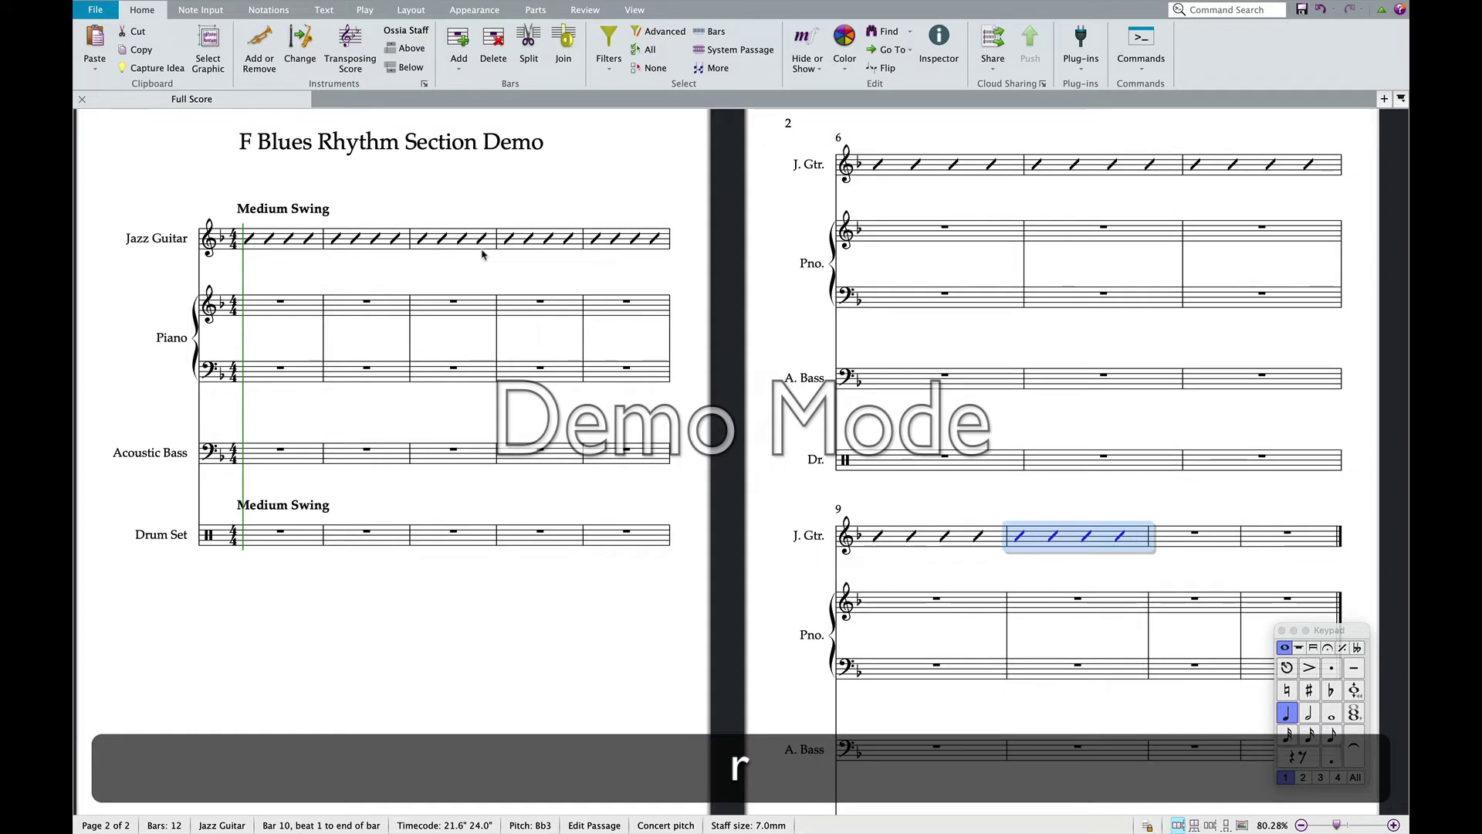
{"action": "key", "text": "r"}
{"action": "key", "text": "r"}
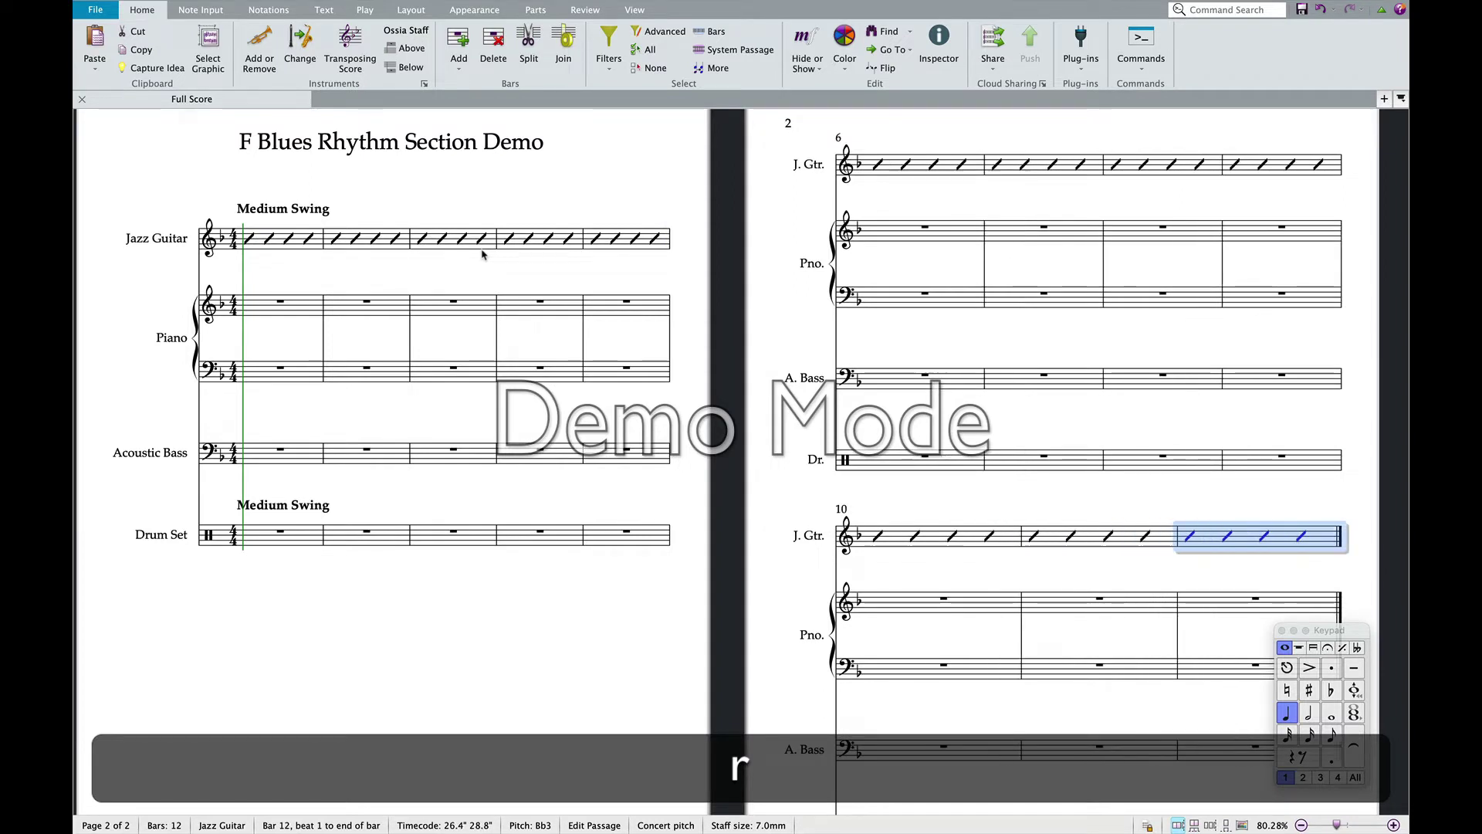
{"action": "left_click", "coordinate": [442, 275]}
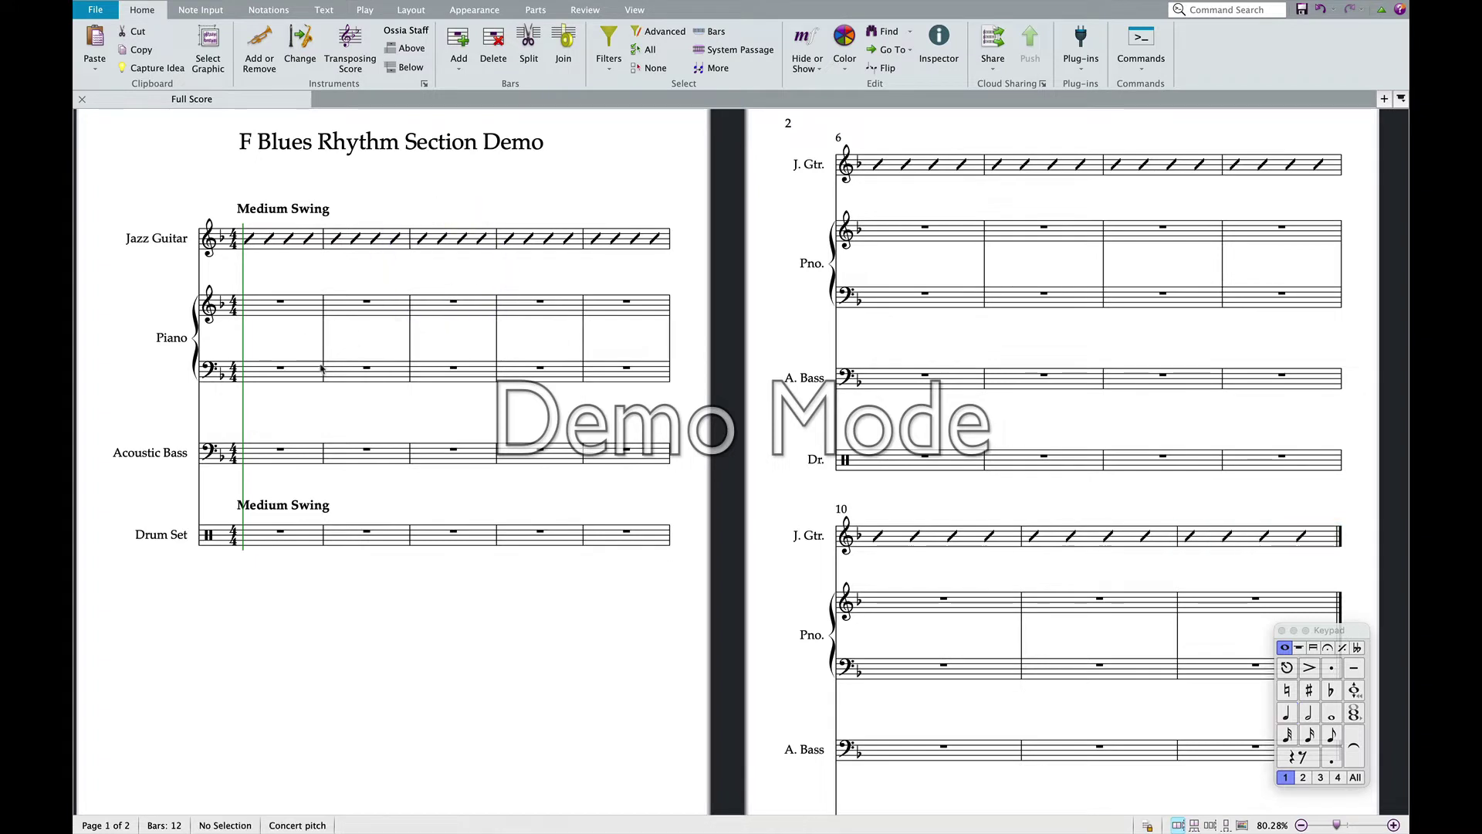
- Move the "Medium Swing" tempo text above Jazz Guitar slightly up and left, over the time signature
{"action": "left_click_drag", "start_coordinate": [268, 211], "coordinate": [238, 199]}
{"action": "left_click", "coordinate": [386, 205]}
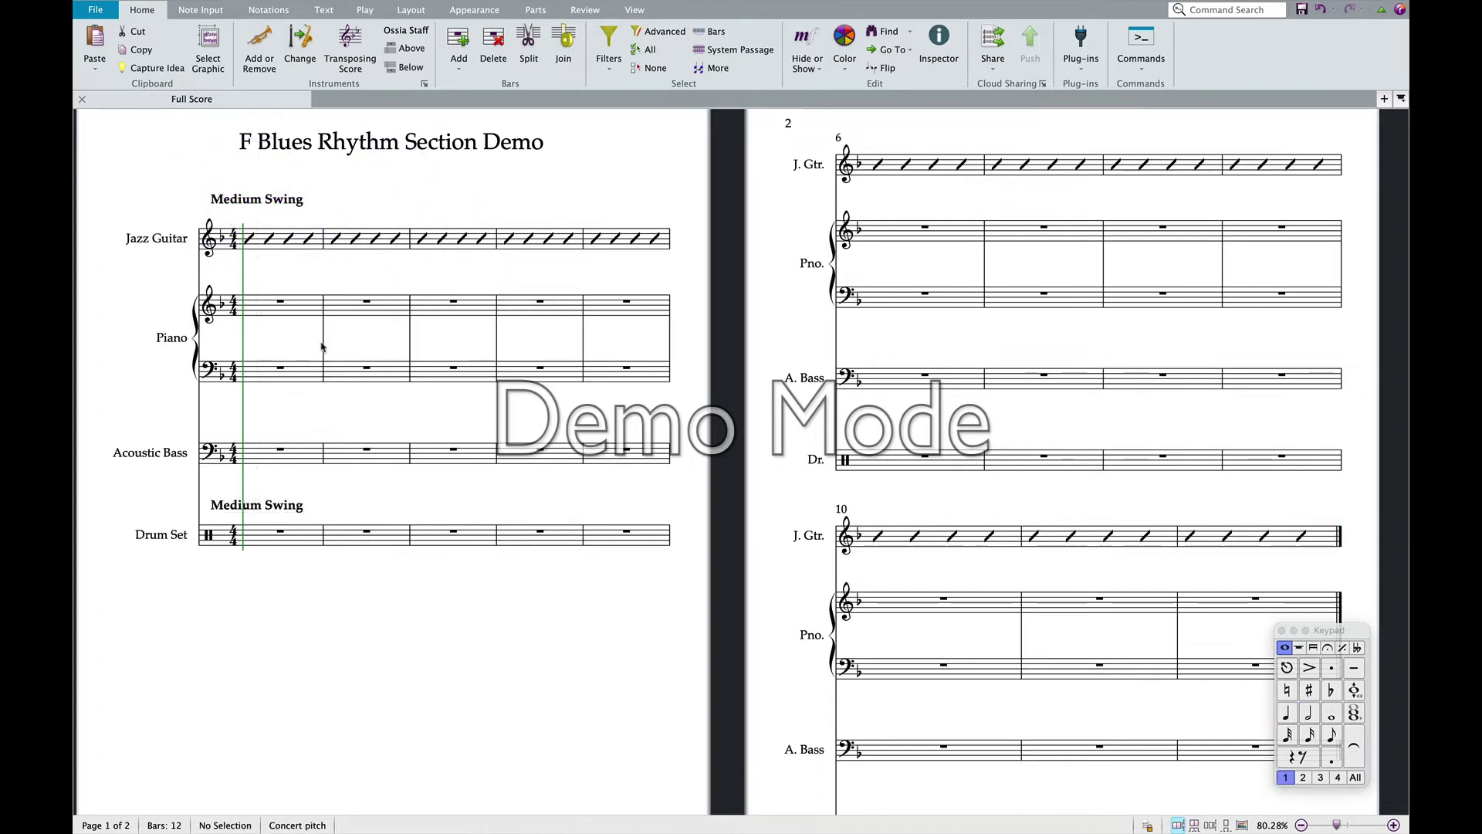
- Copy all 12 bars of Jazz Guitar slashes to the upper Piano, Acoustic Bass and Drum Set staves, starting at bar 1
{"action": "left_click", "coordinate": [267, 239]}
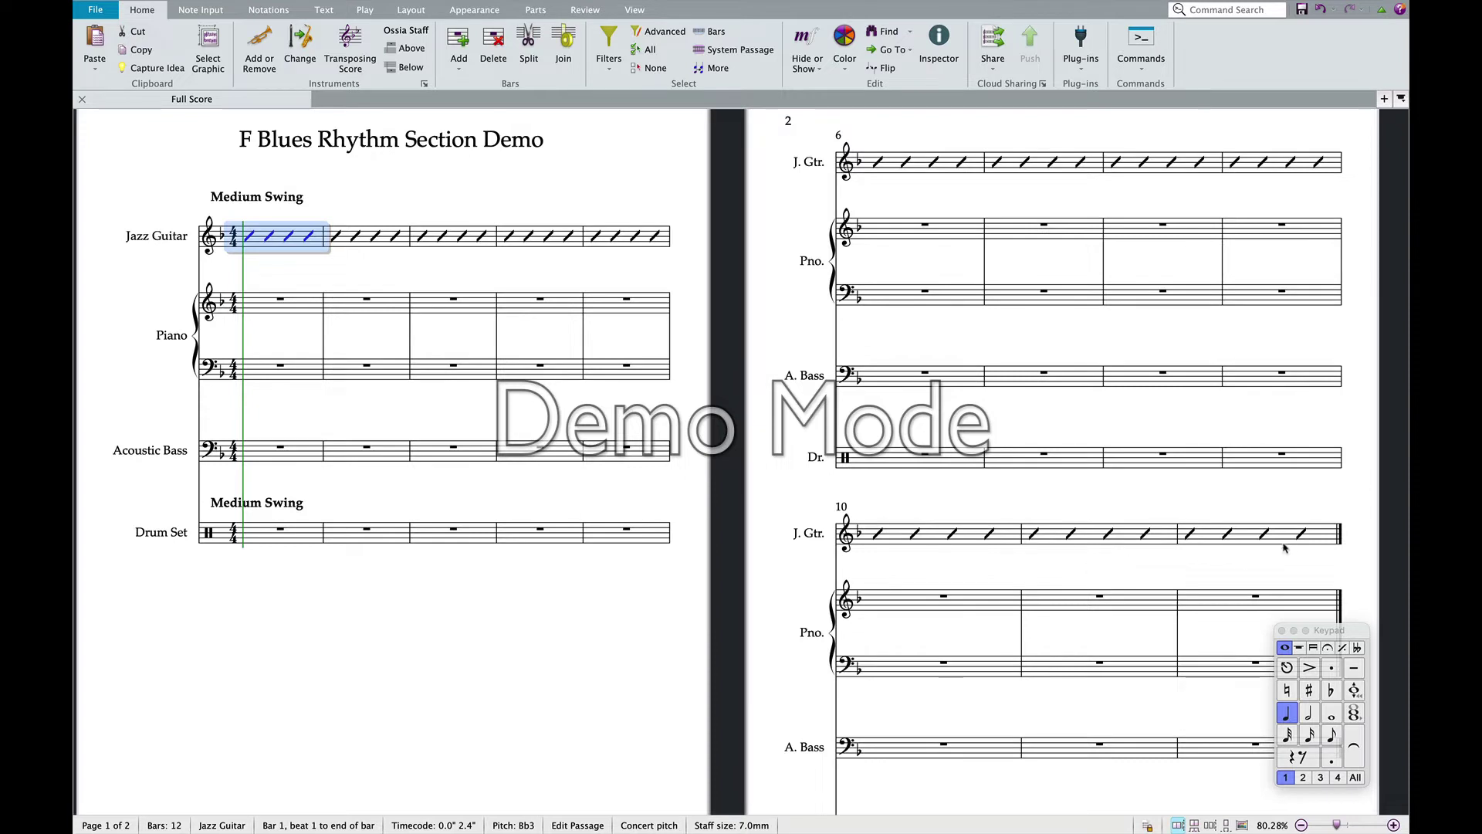
{"action": "key", "text": "shift"}
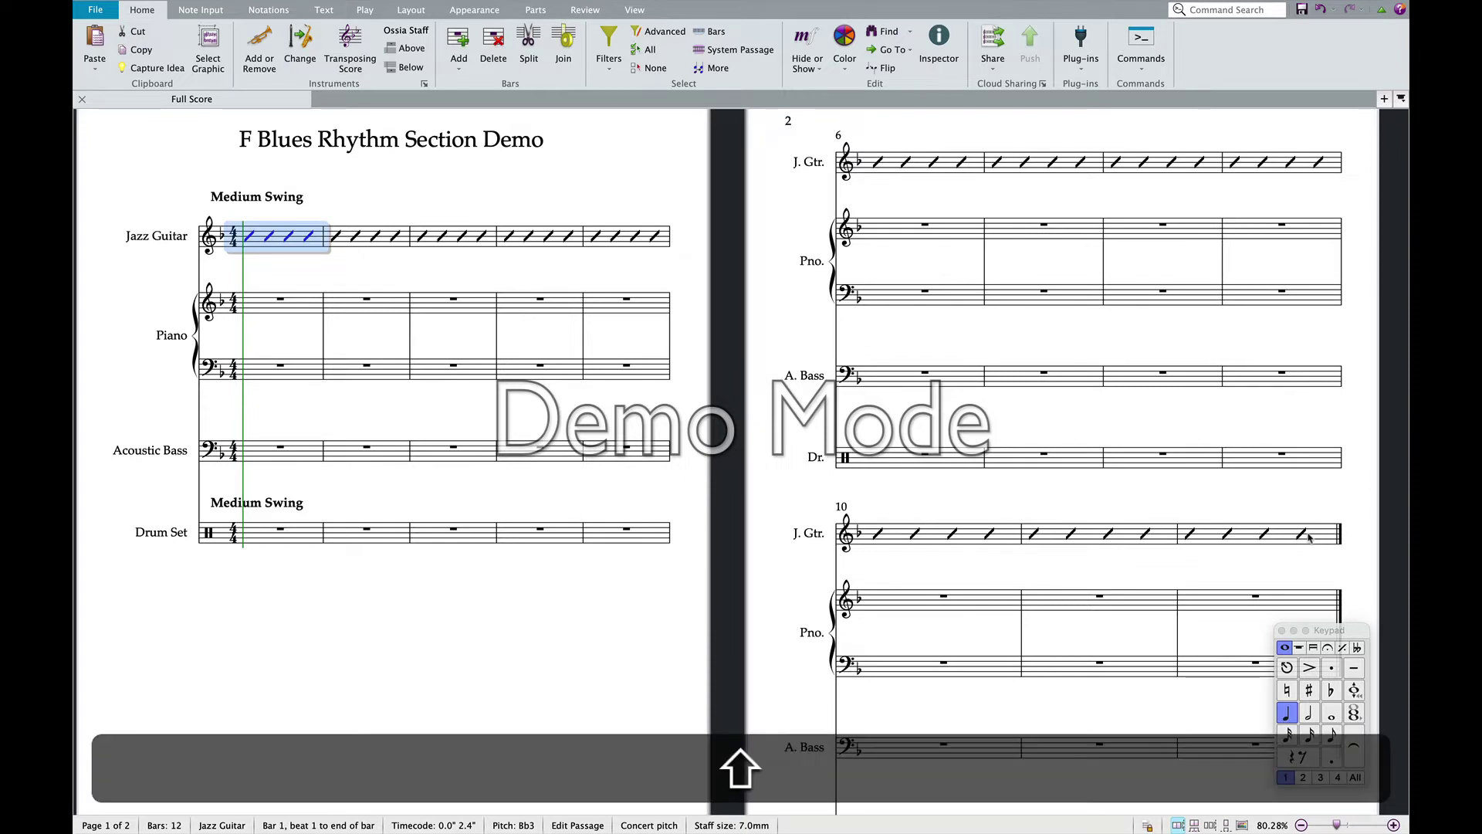
{"action": "left_click", "coordinate": [1309, 538], "text": "shift"}
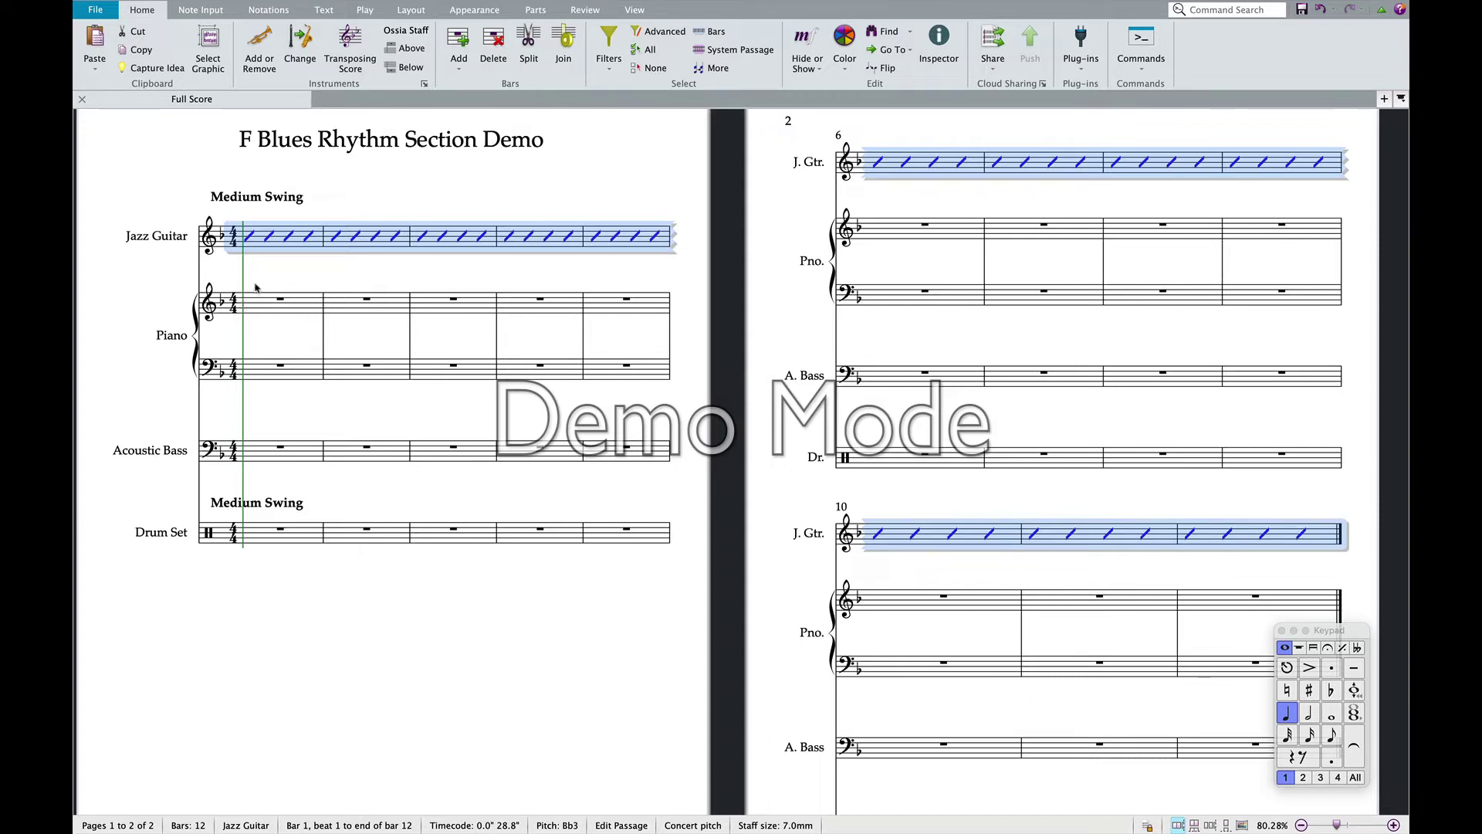
{"action": "key", "text": "alt"}
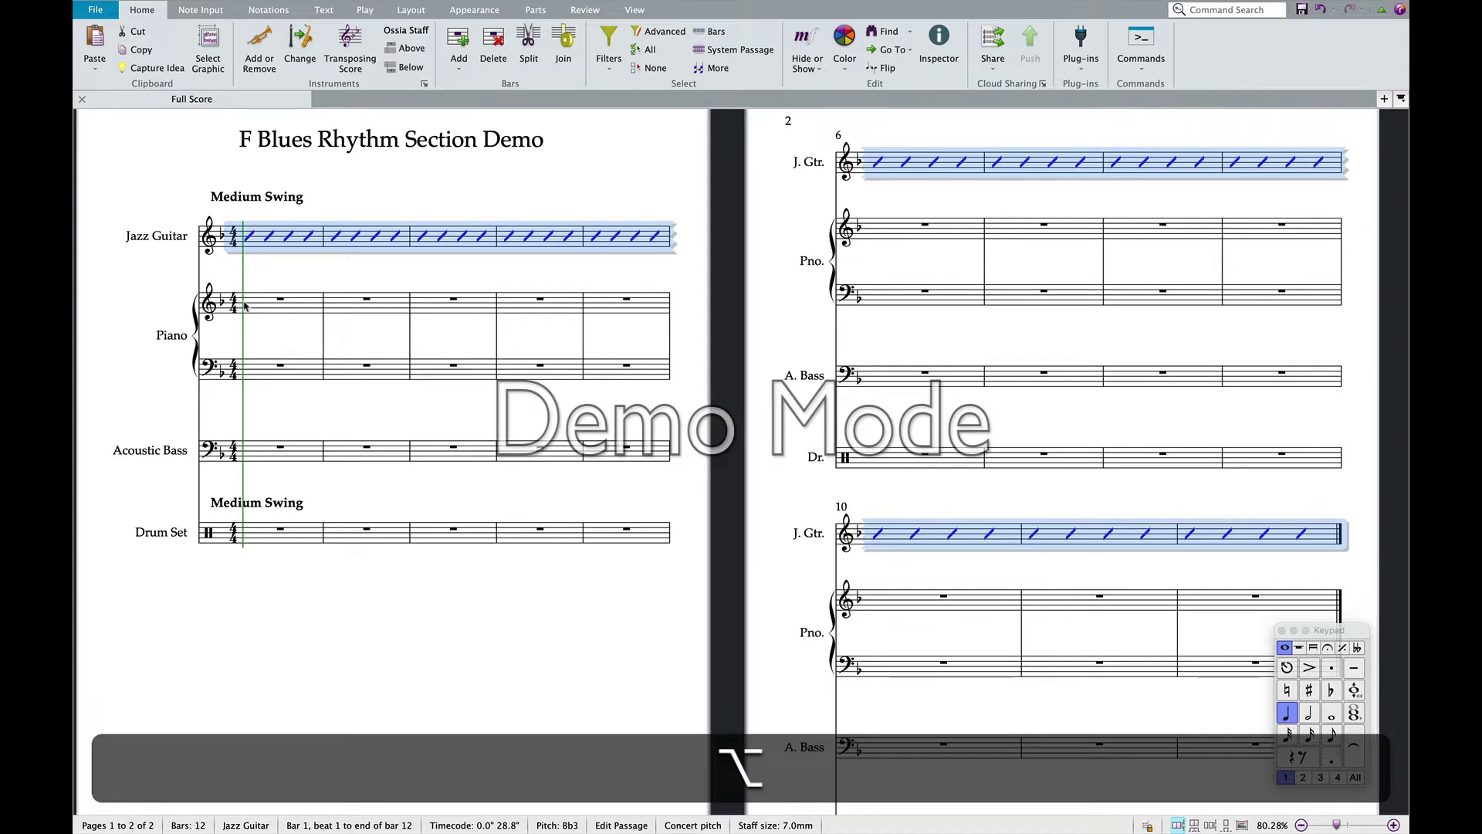
{"action": "left_click", "coordinate": [245, 306], "text": "alt"}
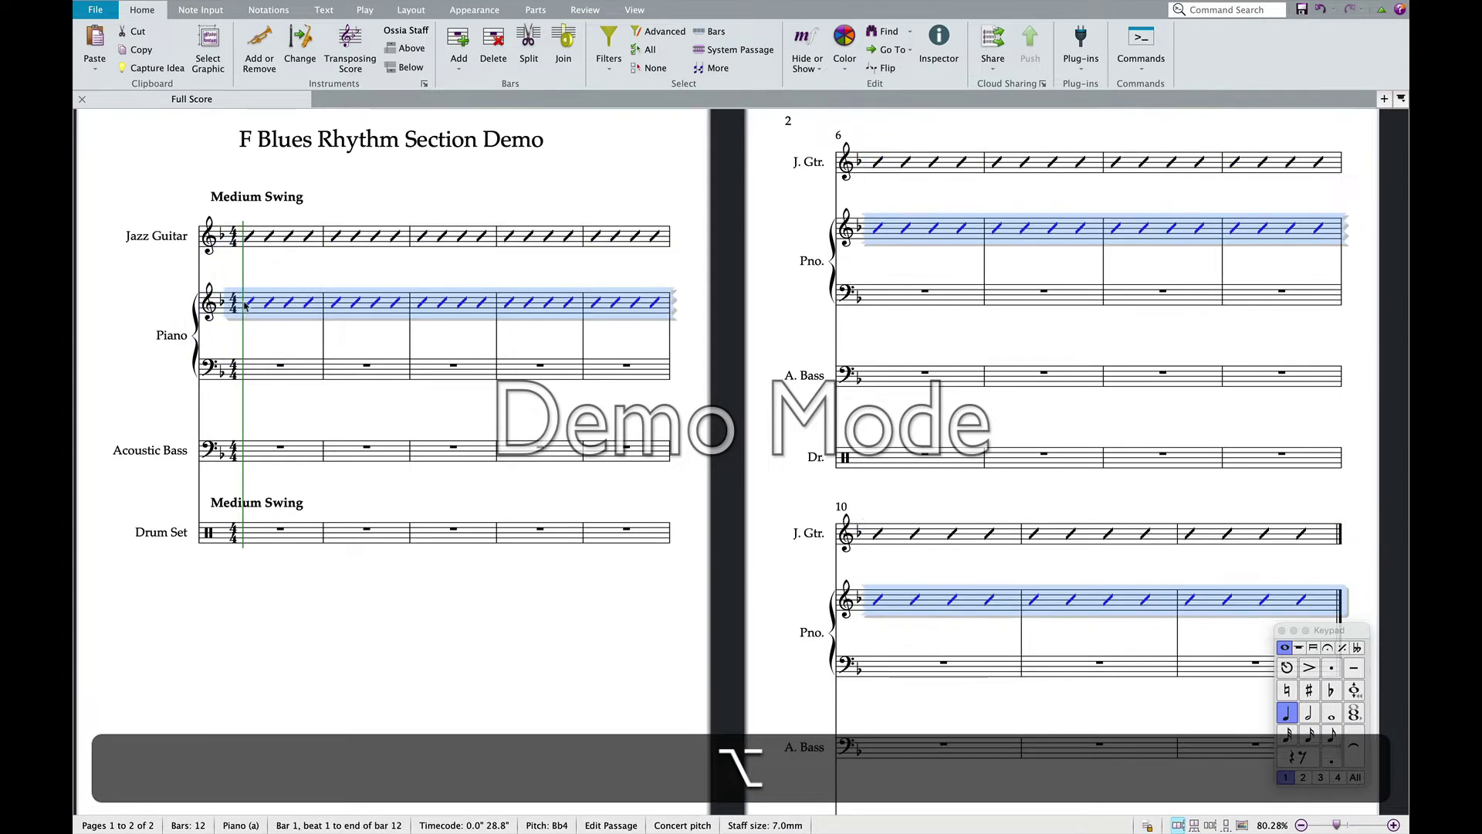
{"action": "left_click", "coordinate": [249, 456], "text": "alt"}
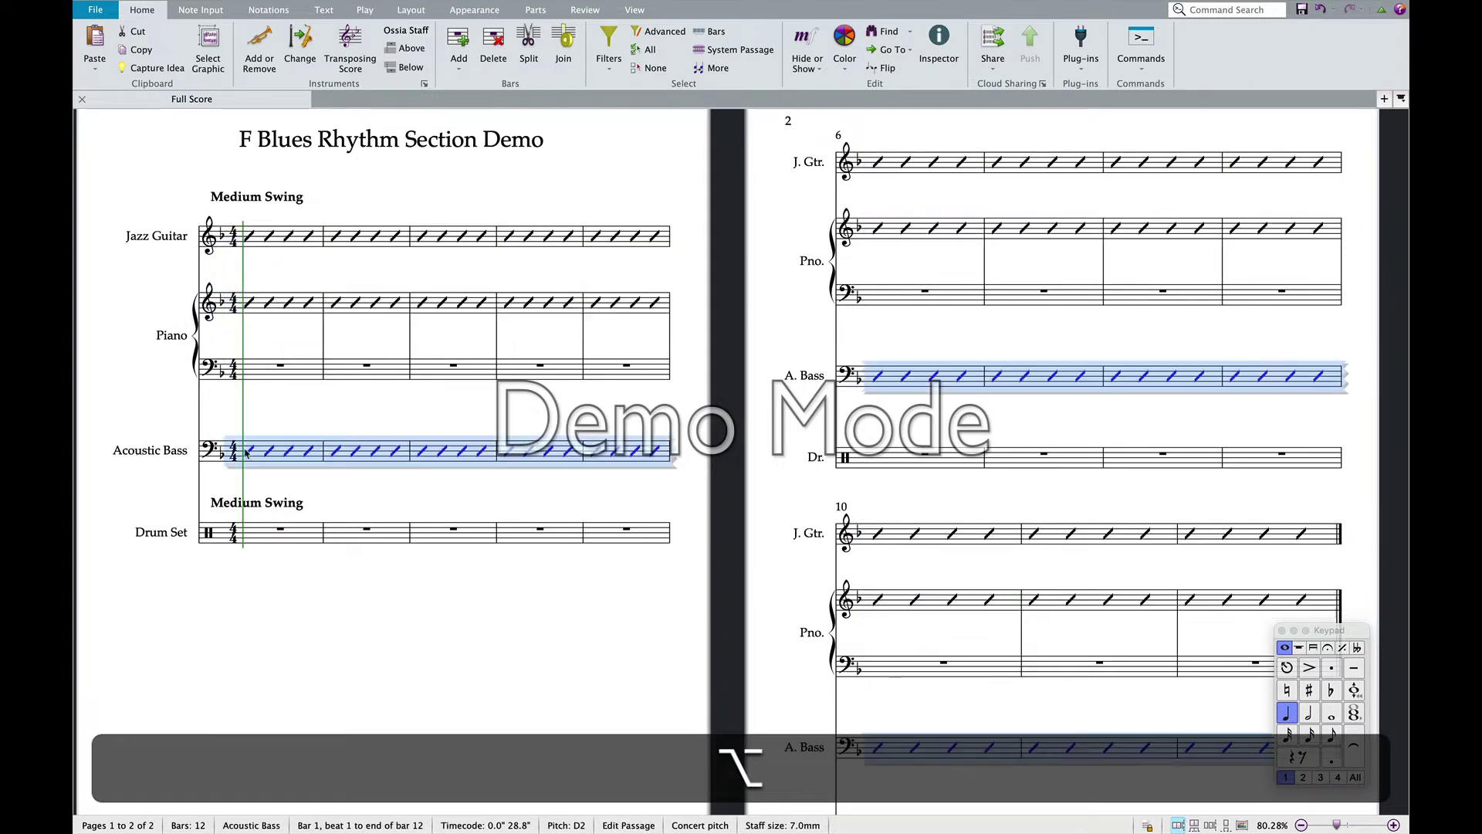
{"action": "left_click", "coordinate": [248, 532], "text": "alt"}
{"action": "left_click", "coordinate": [286, 630], "text": "alt"}
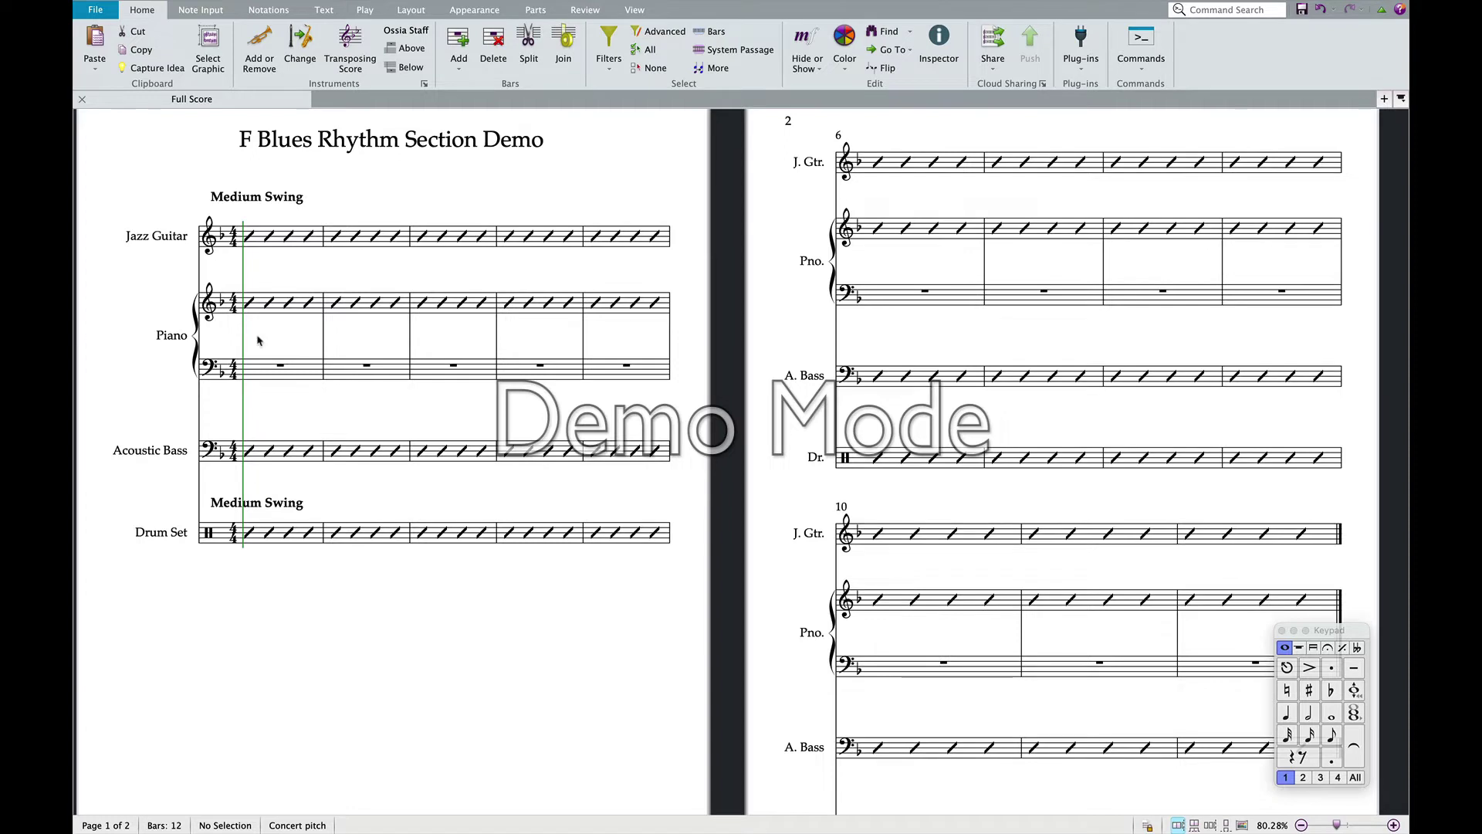
- Enter a dotted quarter note and an eighth note on B-flat in bar 1 of the upper Piano staff
{"action": "left_click", "coordinate": [255, 275]}
{"action": "left_click", "coordinate": [261, 275]}
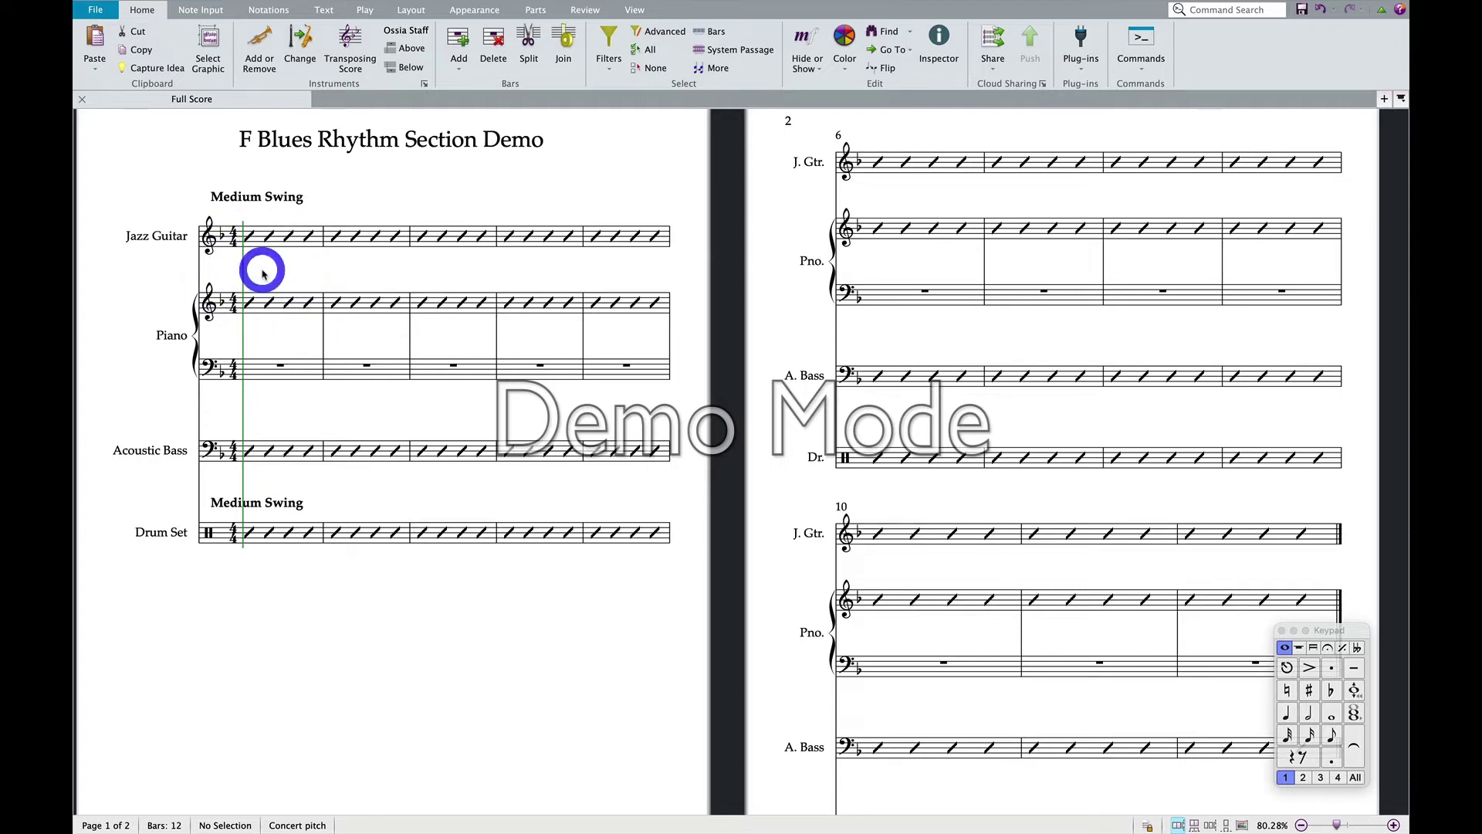
{"action": "left_click", "coordinate": [1287, 713]}
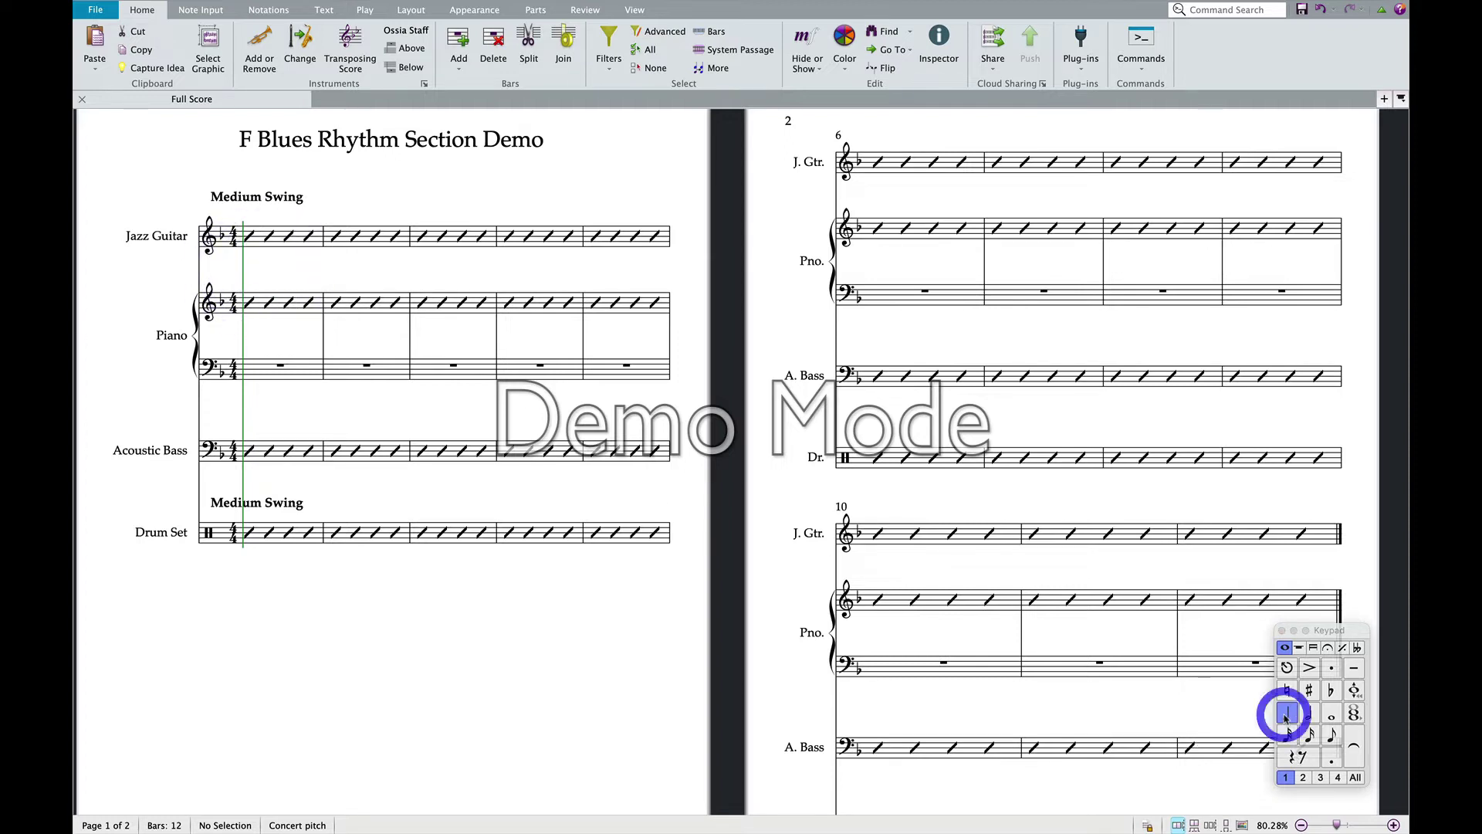
{"action": "left_click", "coordinate": [1330, 759]}
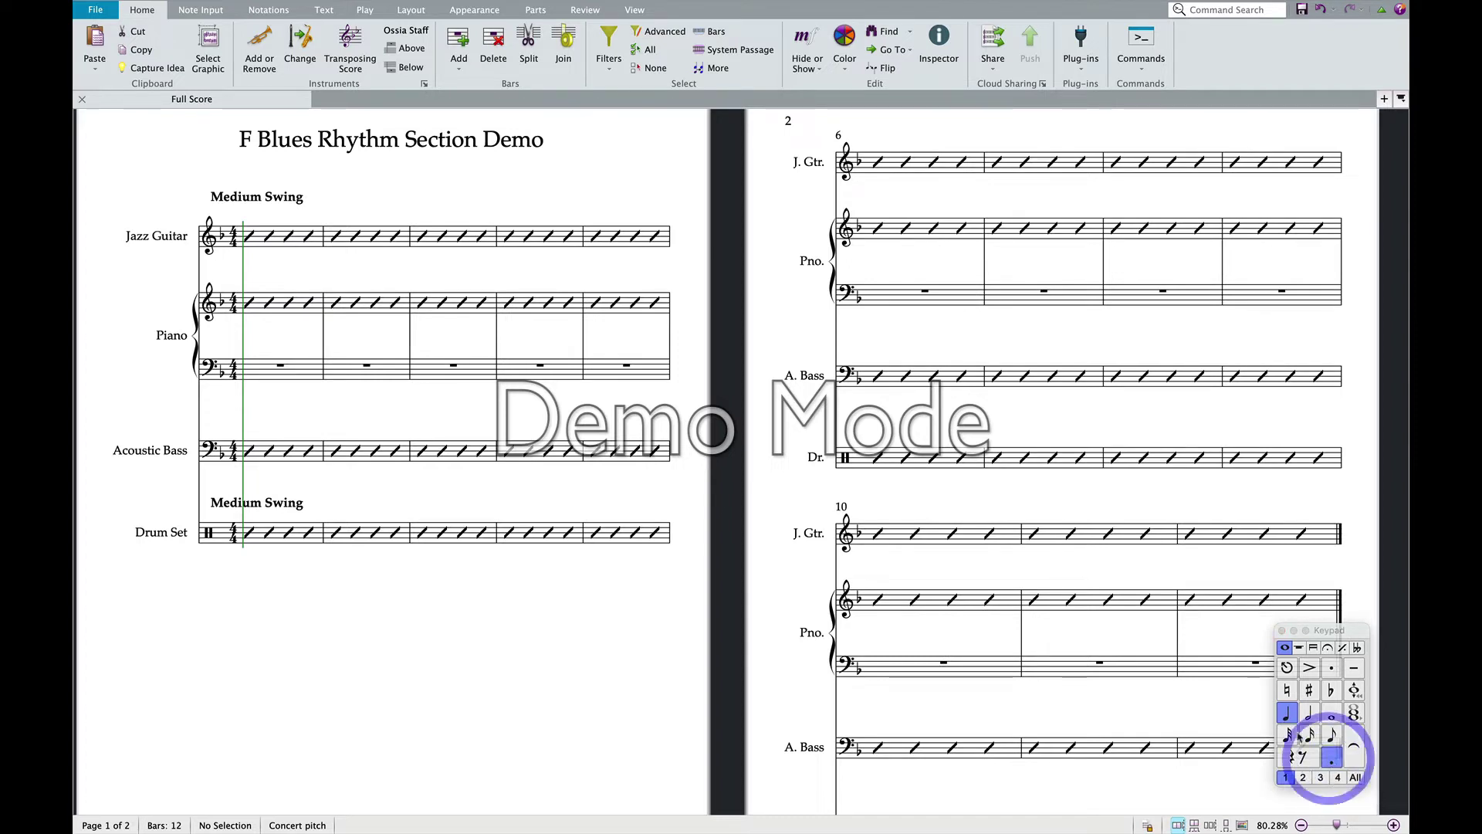
{"action": "left_click", "coordinate": [254, 302]}
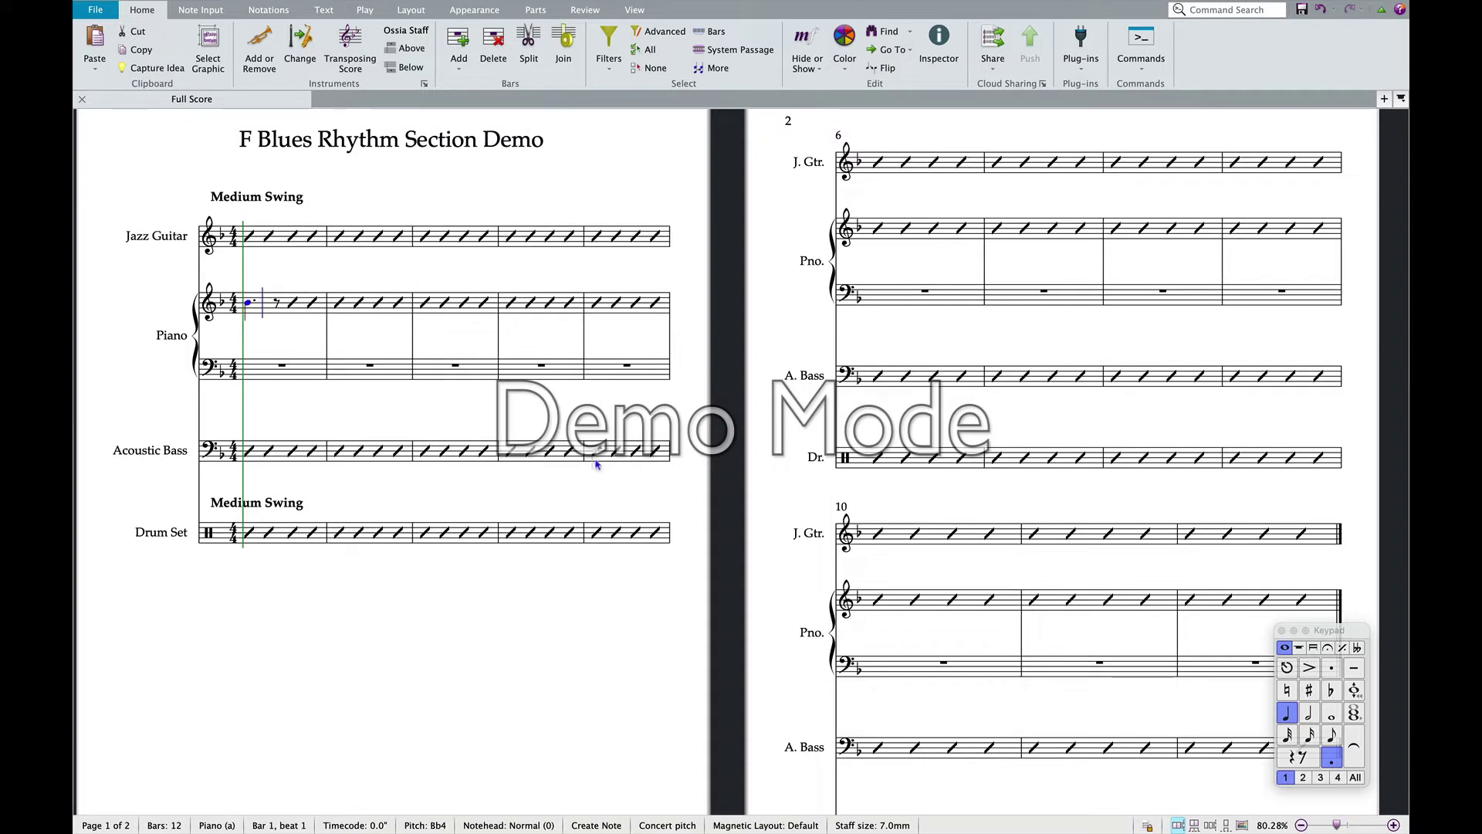
{"action": "left_click", "coordinate": [1332, 736]}
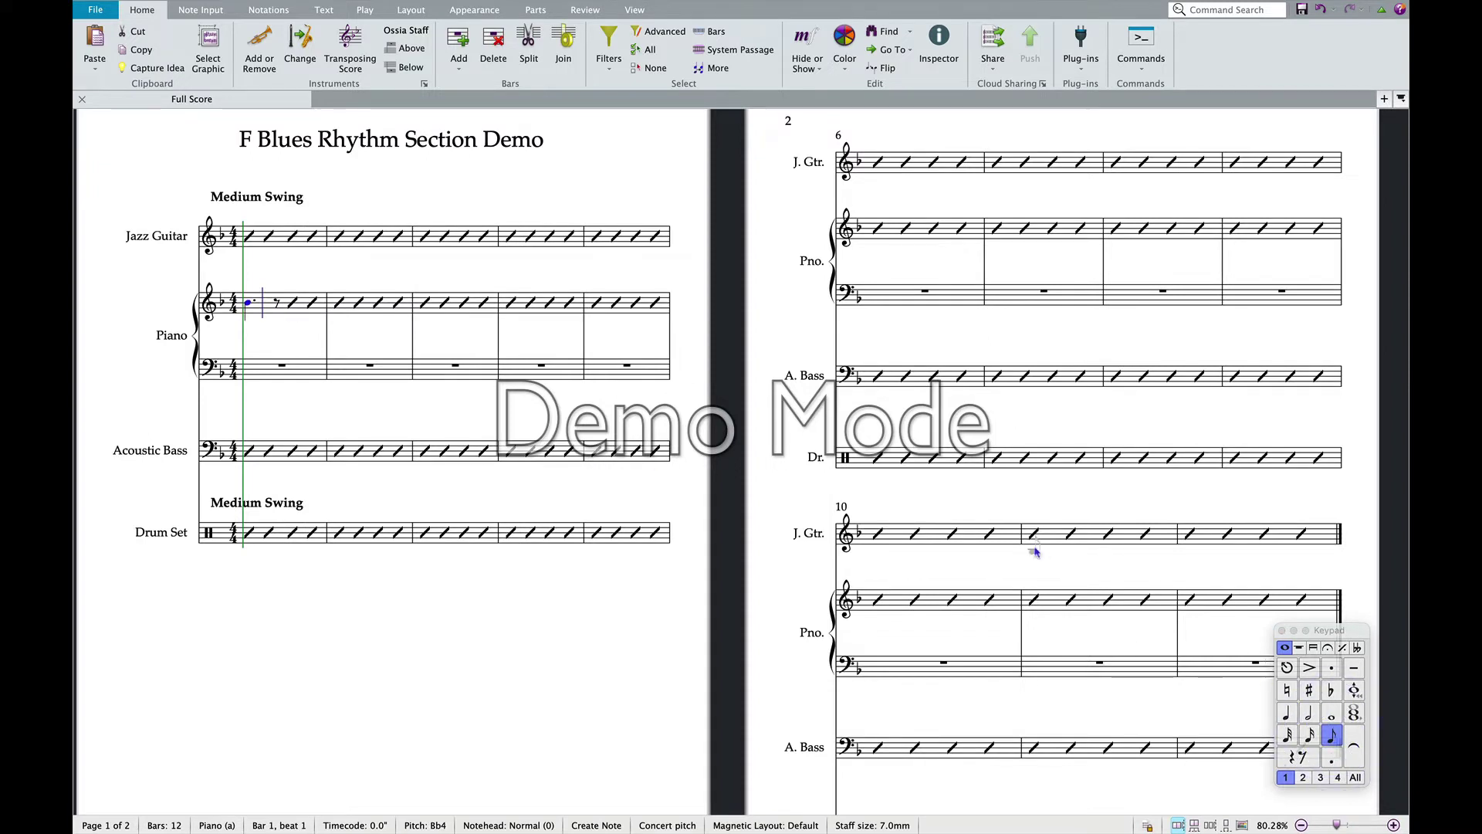
{"action": "left_click", "coordinate": [277, 303]}
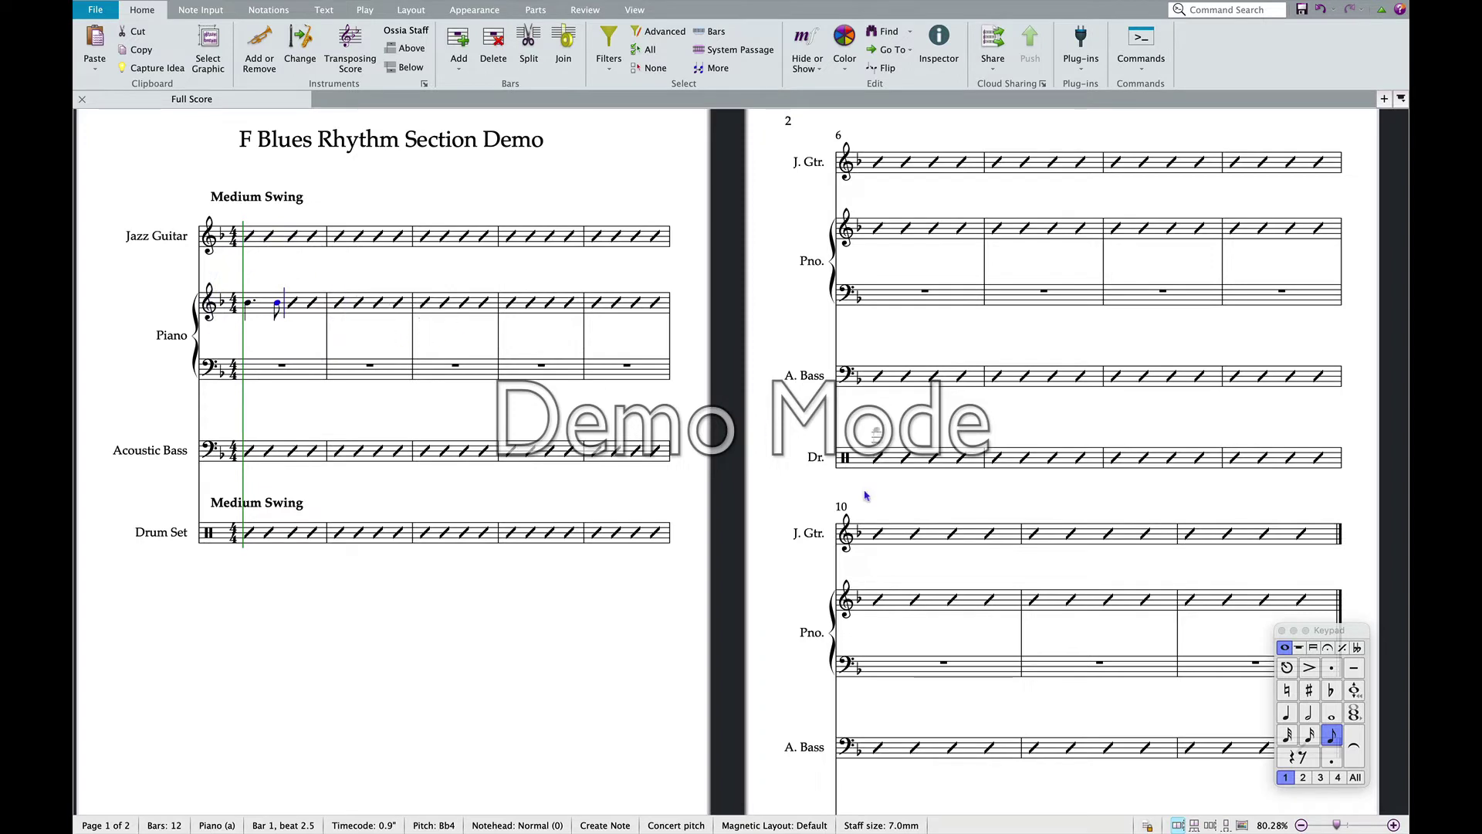
- Tie the eighth note to a half note on B-flat at beat 3 of Piano bar 1 and finish note entry
{"action": "left_click", "coordinate": [1308, 713]}
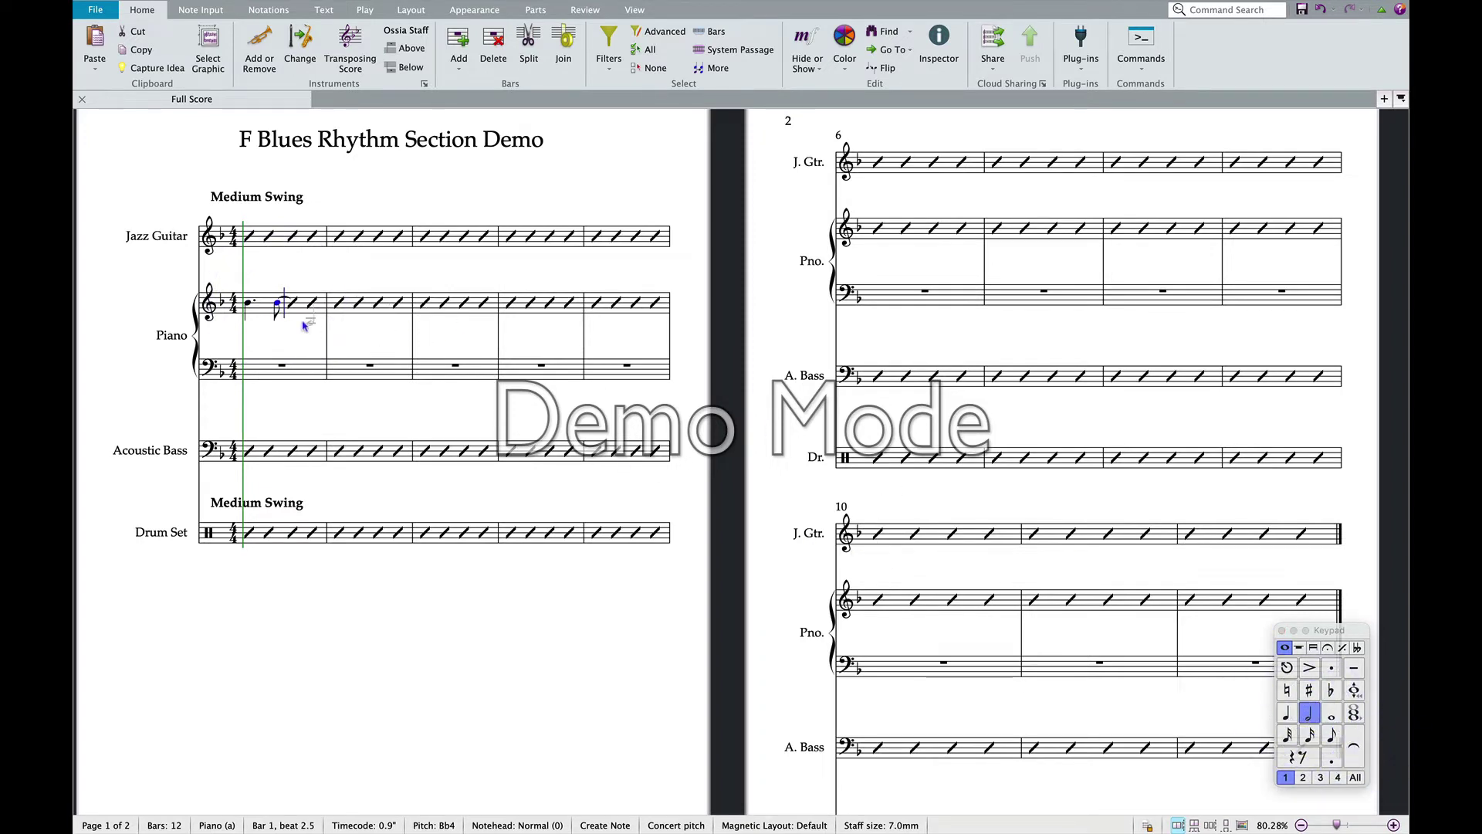
{"action": "left_click", "coordinate": [294, 302]}
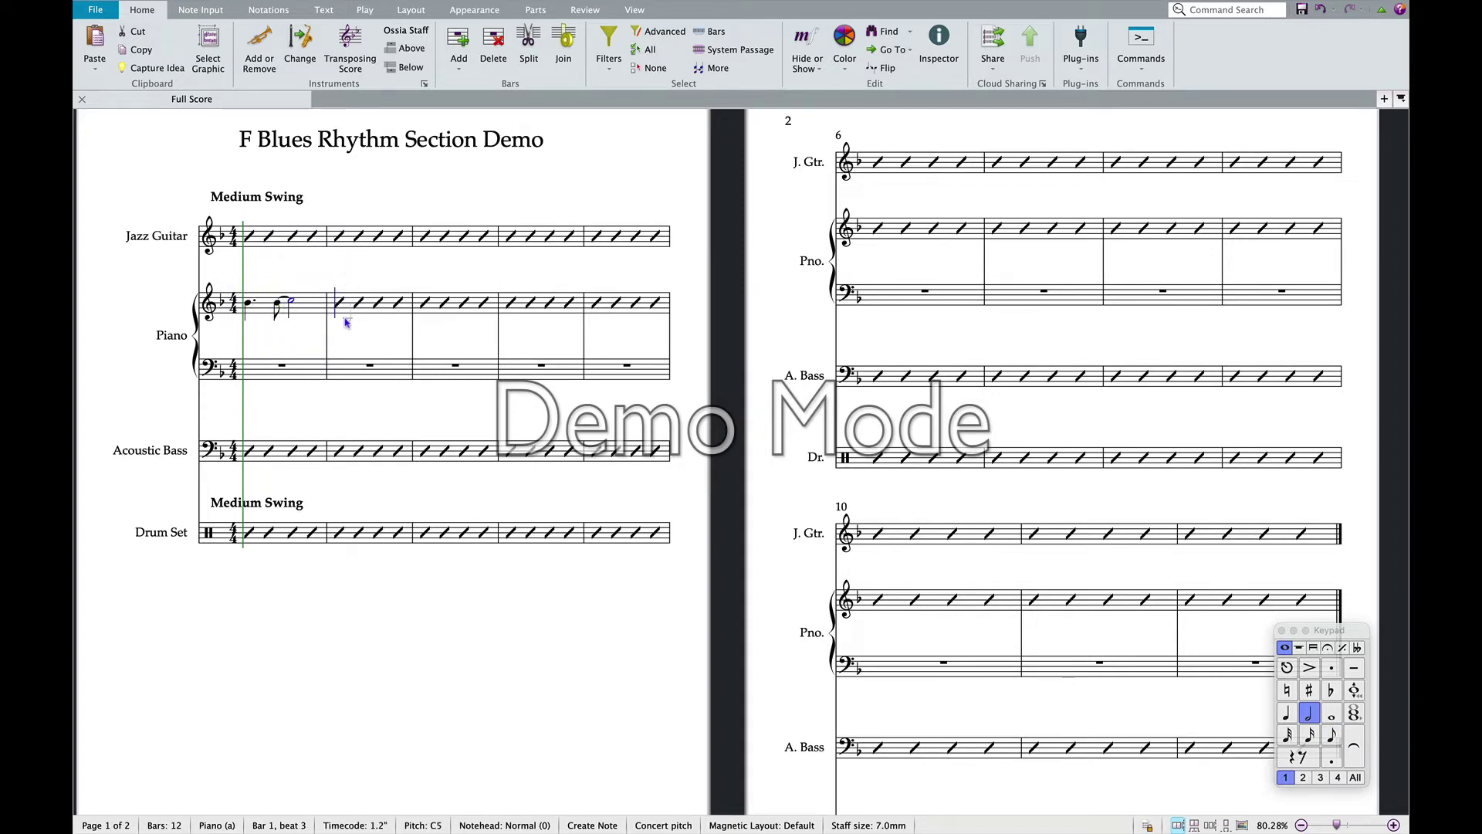
{"action": "key", "text": "Down"}
{"action": "key", "text": "Down"}
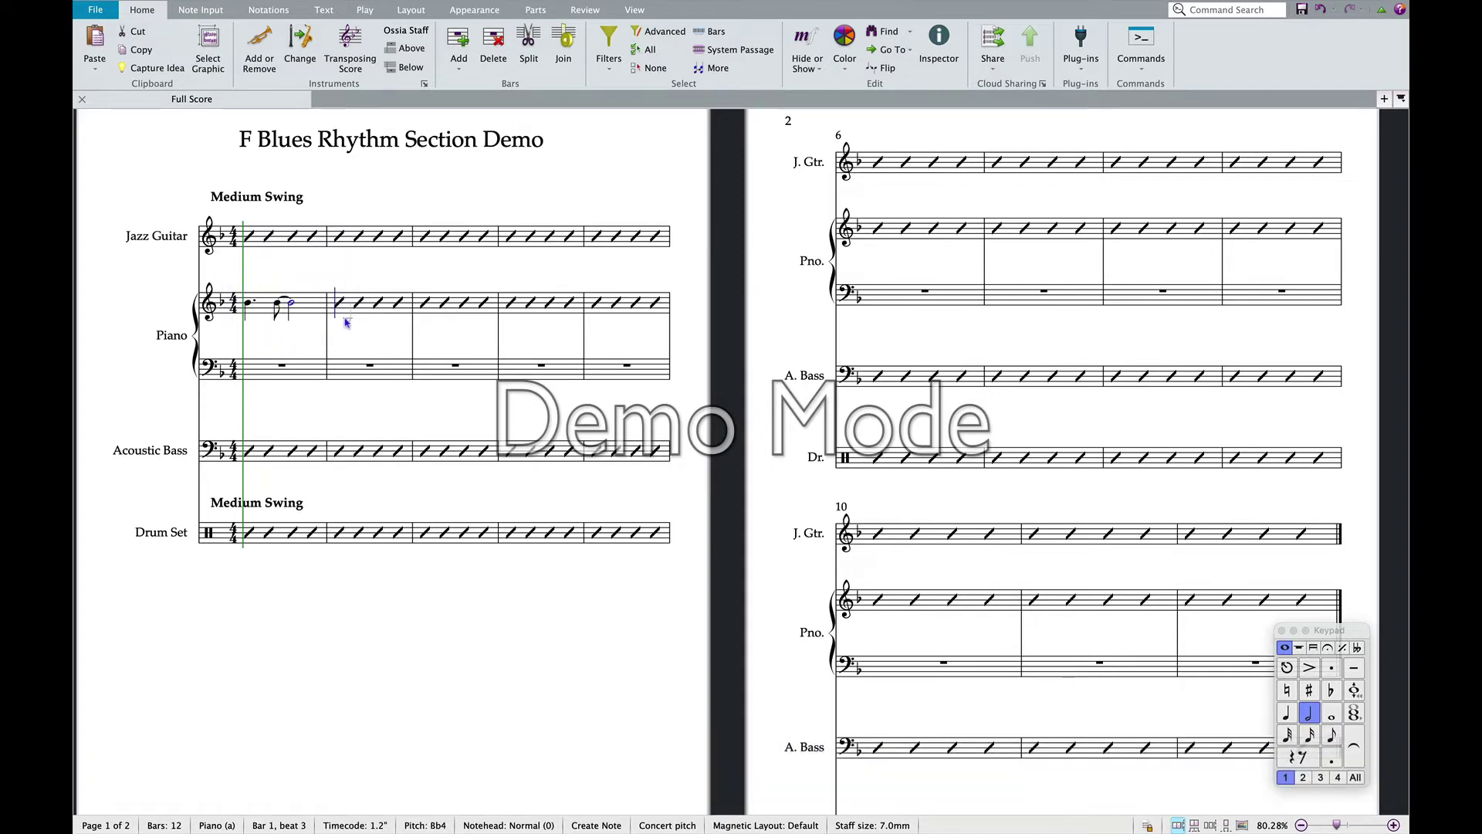
{"action": "key", "text": "Escape"}
{"action": "key", "text": "Escape"}
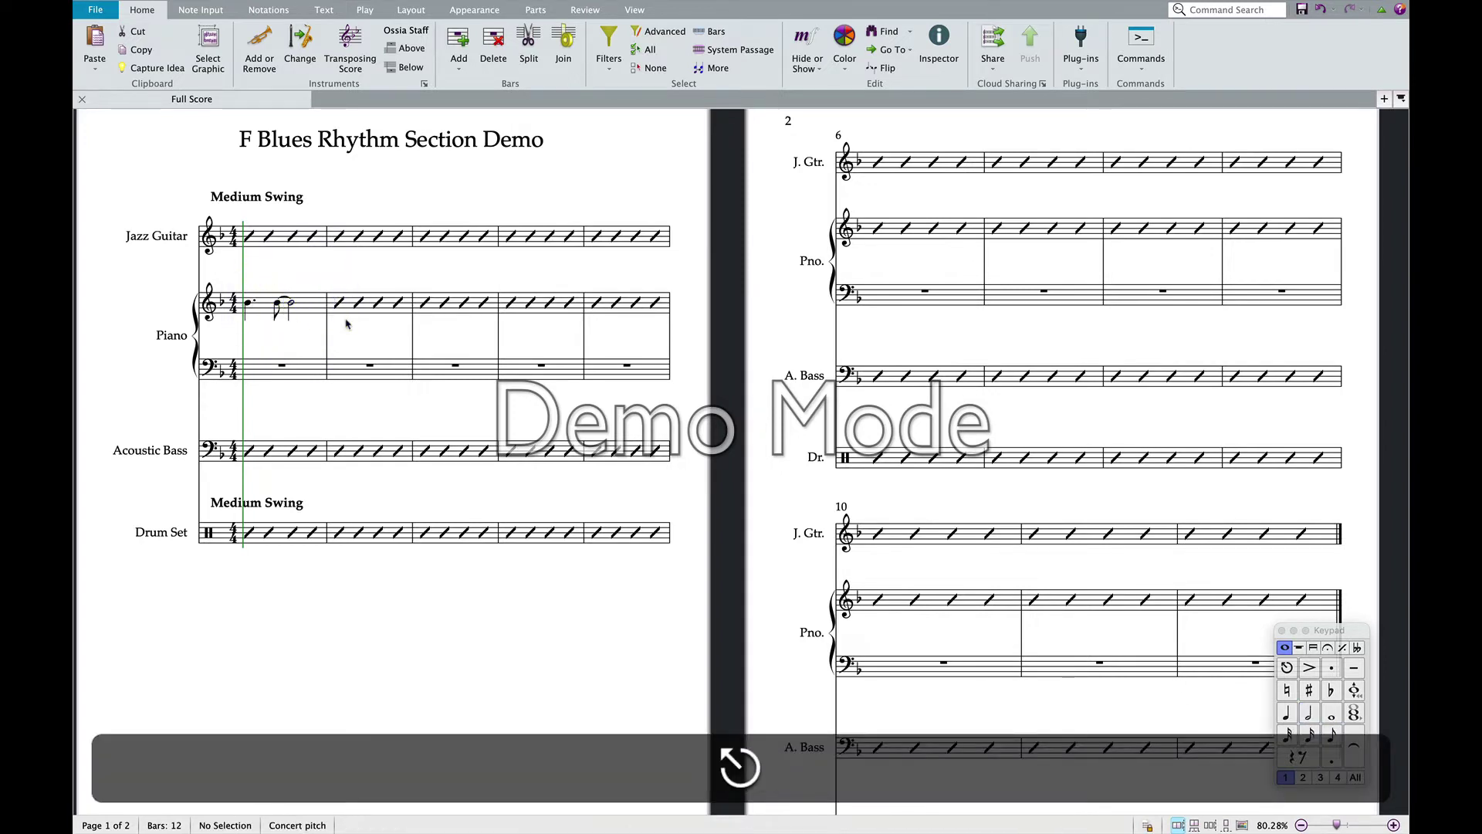
- Repeat the bar 1 rhythm of the upper Piano staff through bars 2, 3 and 4
{"action": "left_click", "coordinate": [259, 310]}
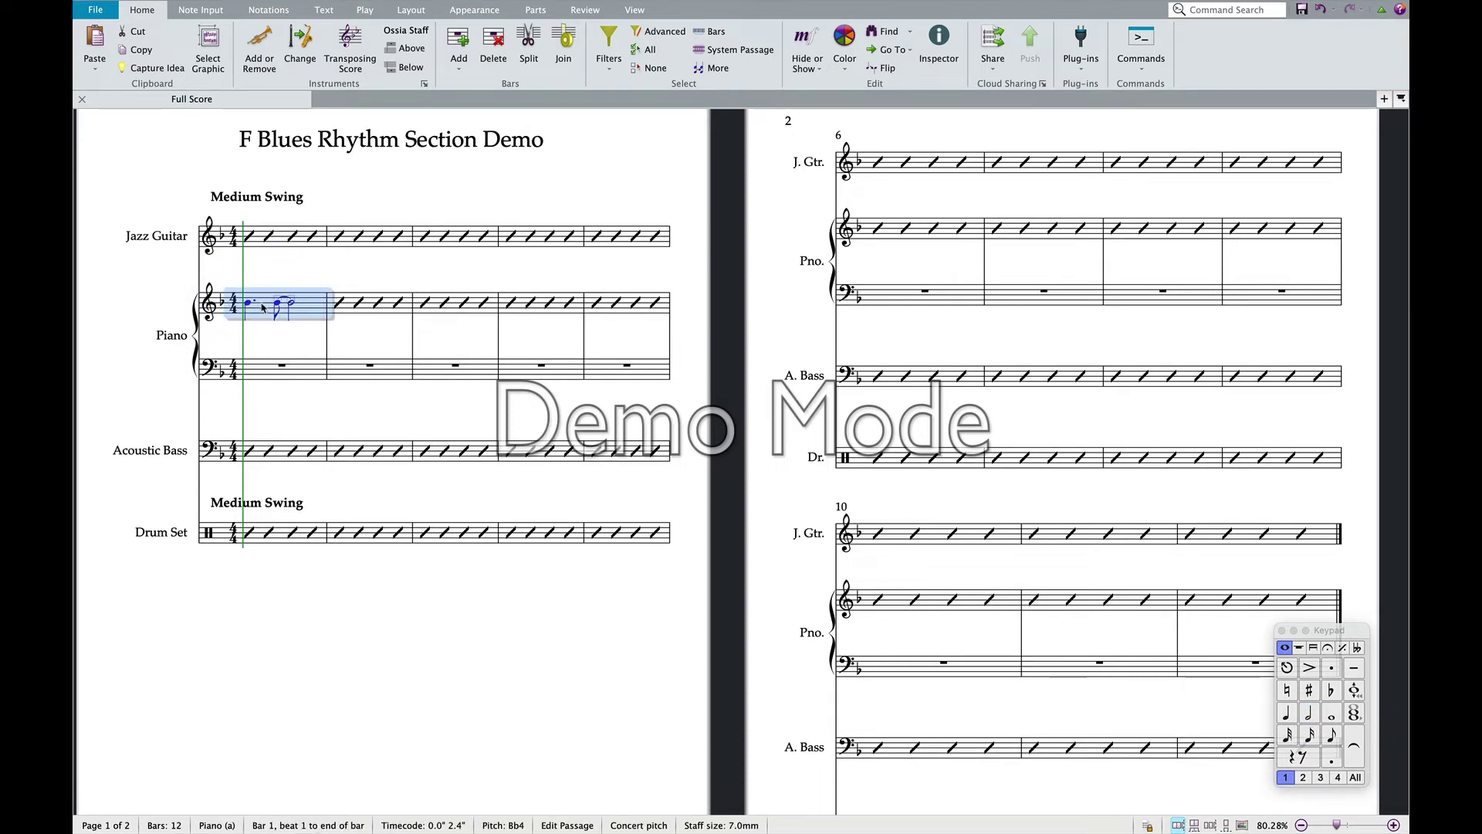
{"action": "key", "text": "r"}
{"action": "key", "text": "r"}
{"action": "key", "text": "r"}
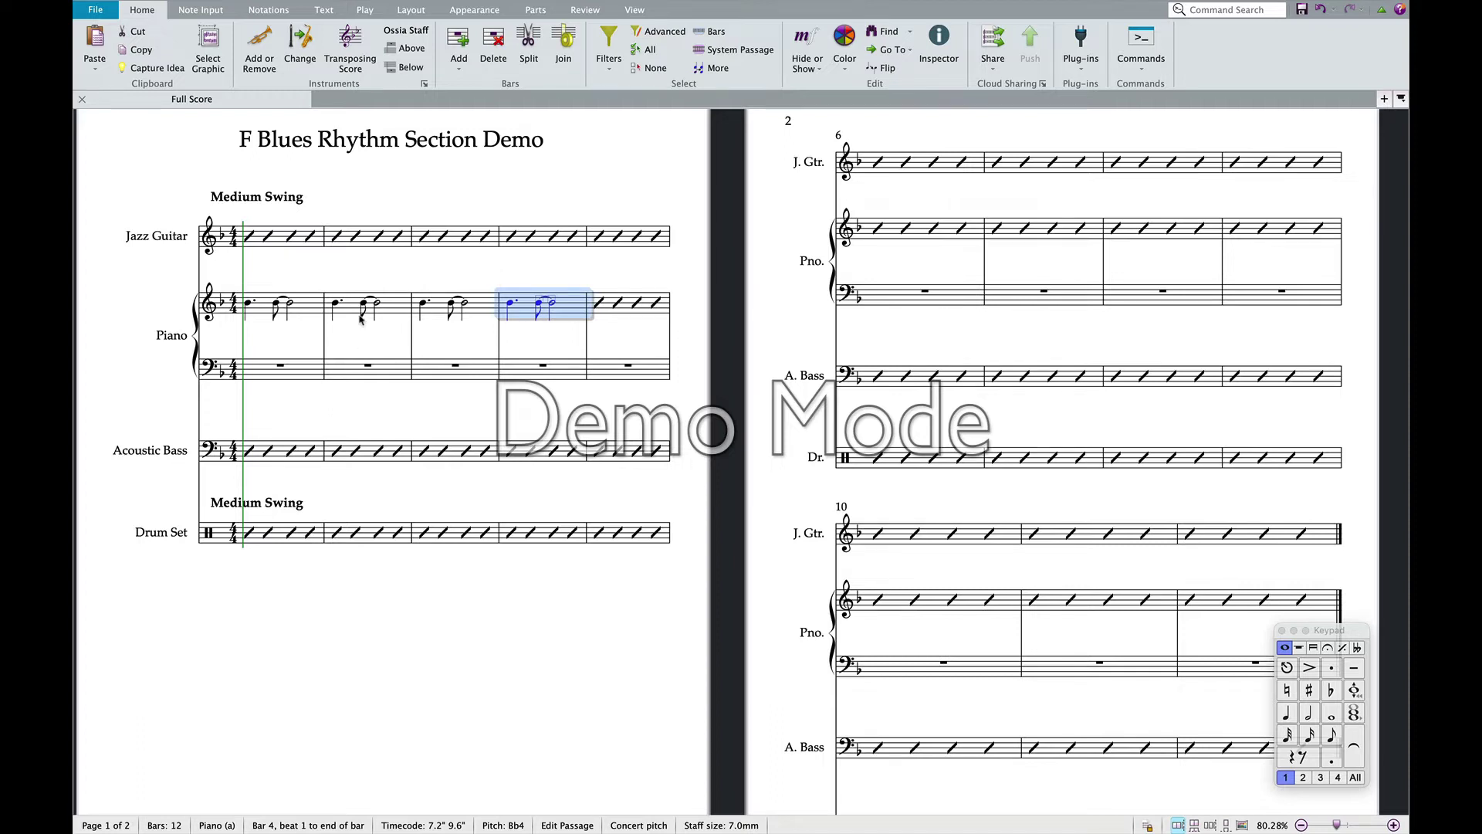
- Change the noteheads in bars 1–4 of the upper Piano staff to stemmed slashes, notehead type 4, and clear the selection
{"action": "left_click", "coordinate": [273, 314]}
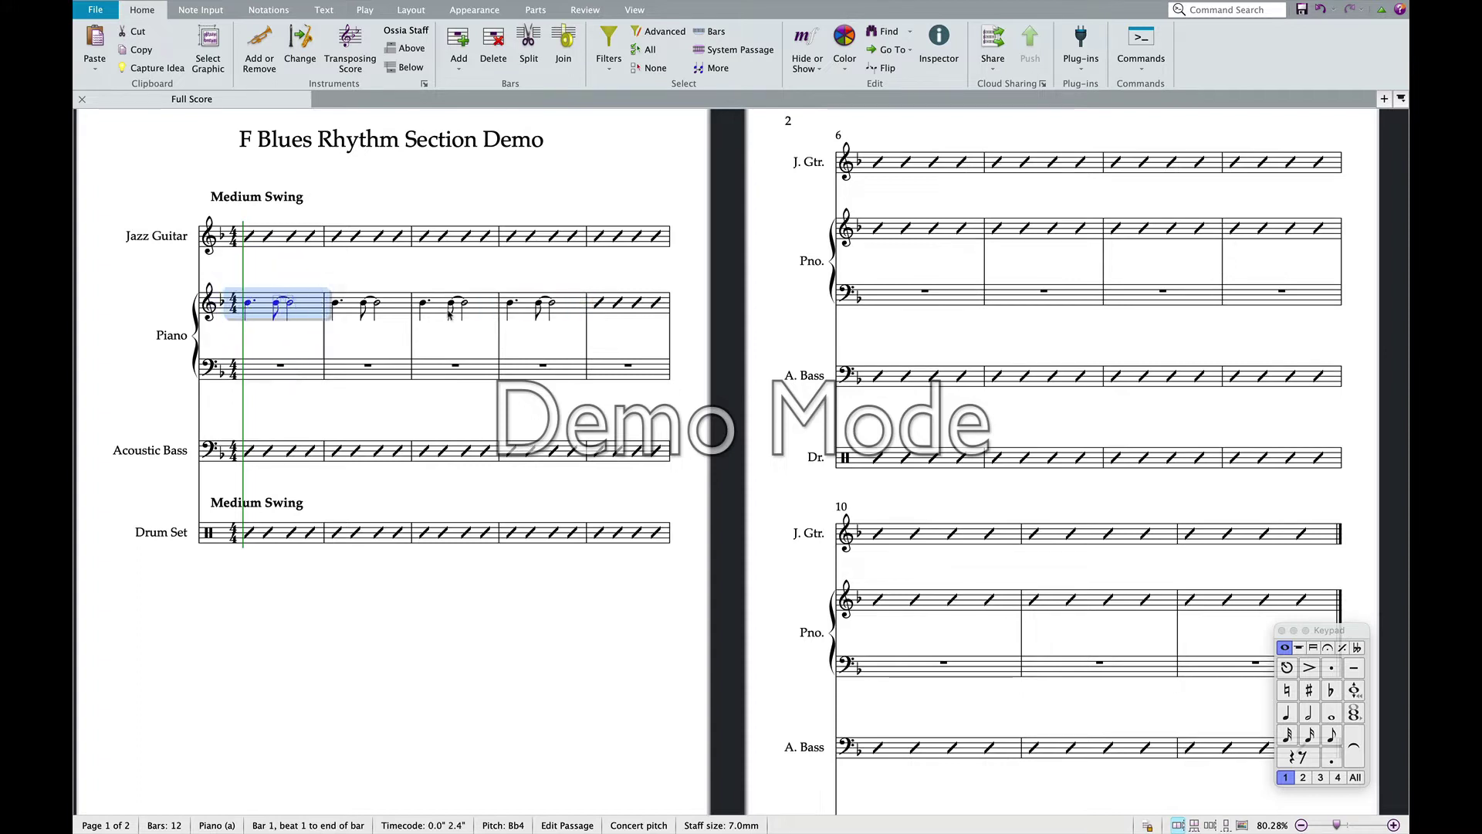
{"action": "left_click", "coordinate": [566, 306], "text": "shift"}
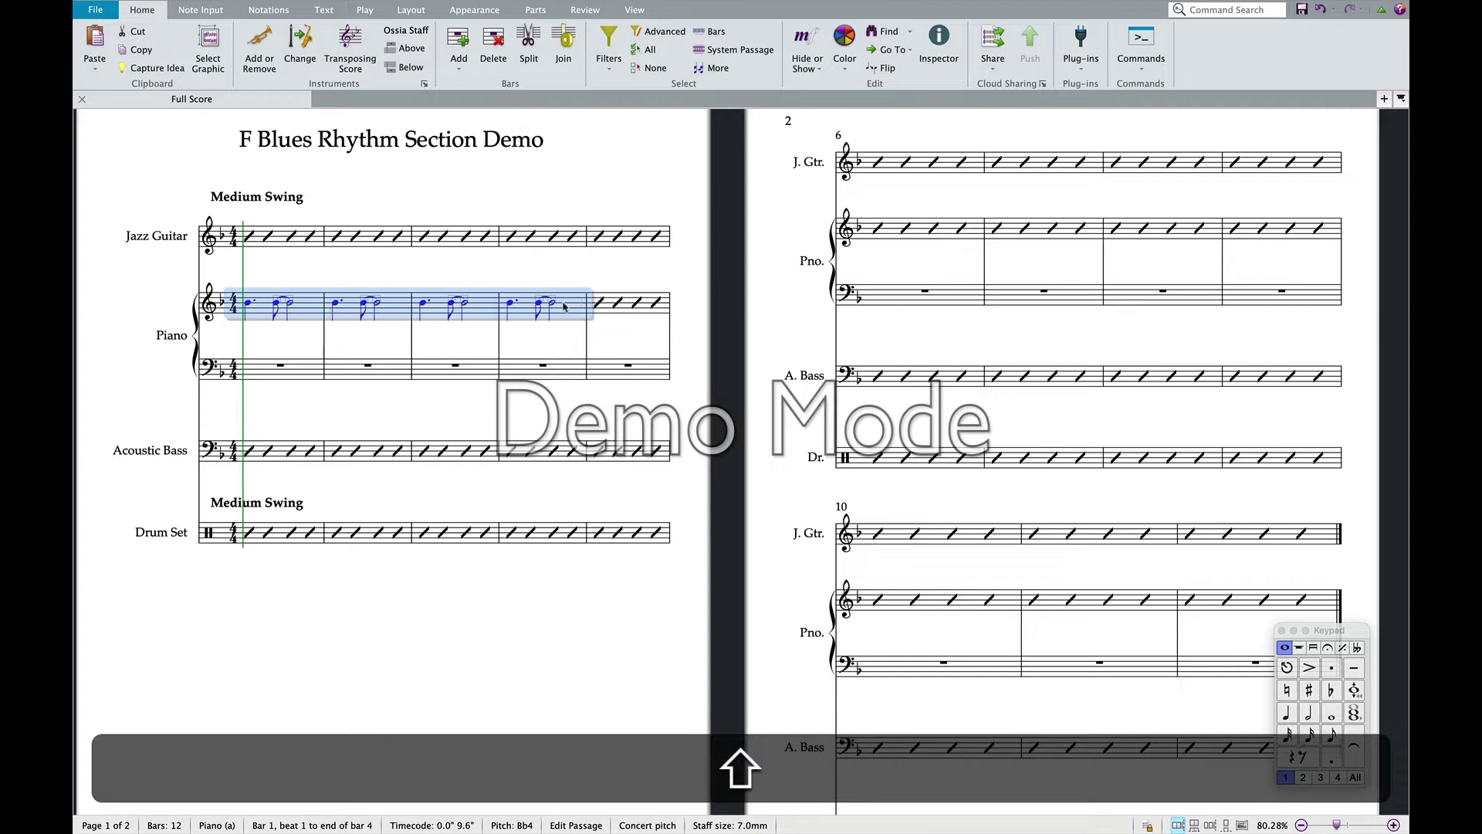
{"action": "key", "text": "alt+shift+4"}
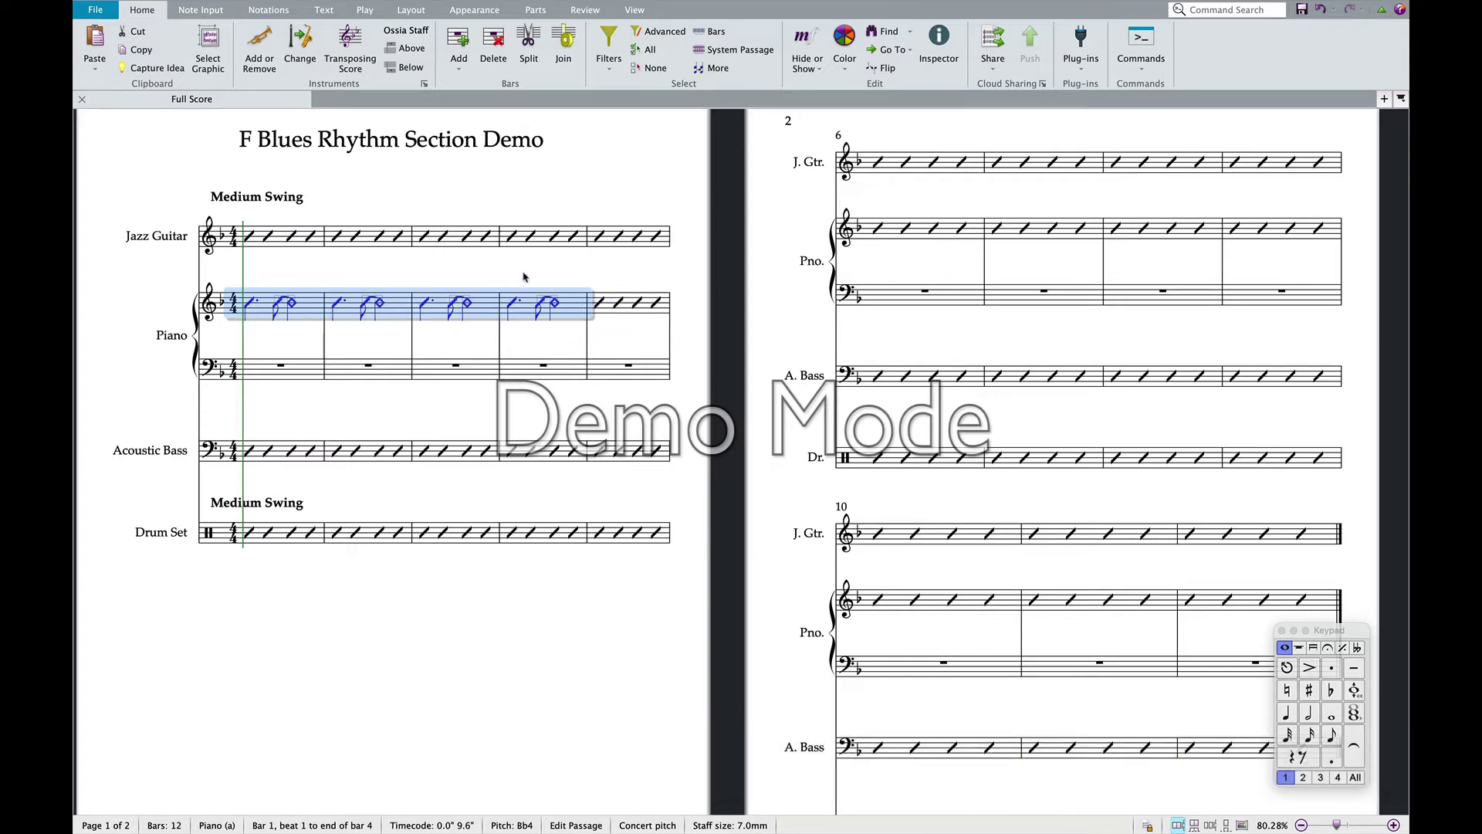
{"action": "left_click", "coordinate": [523, 277]}
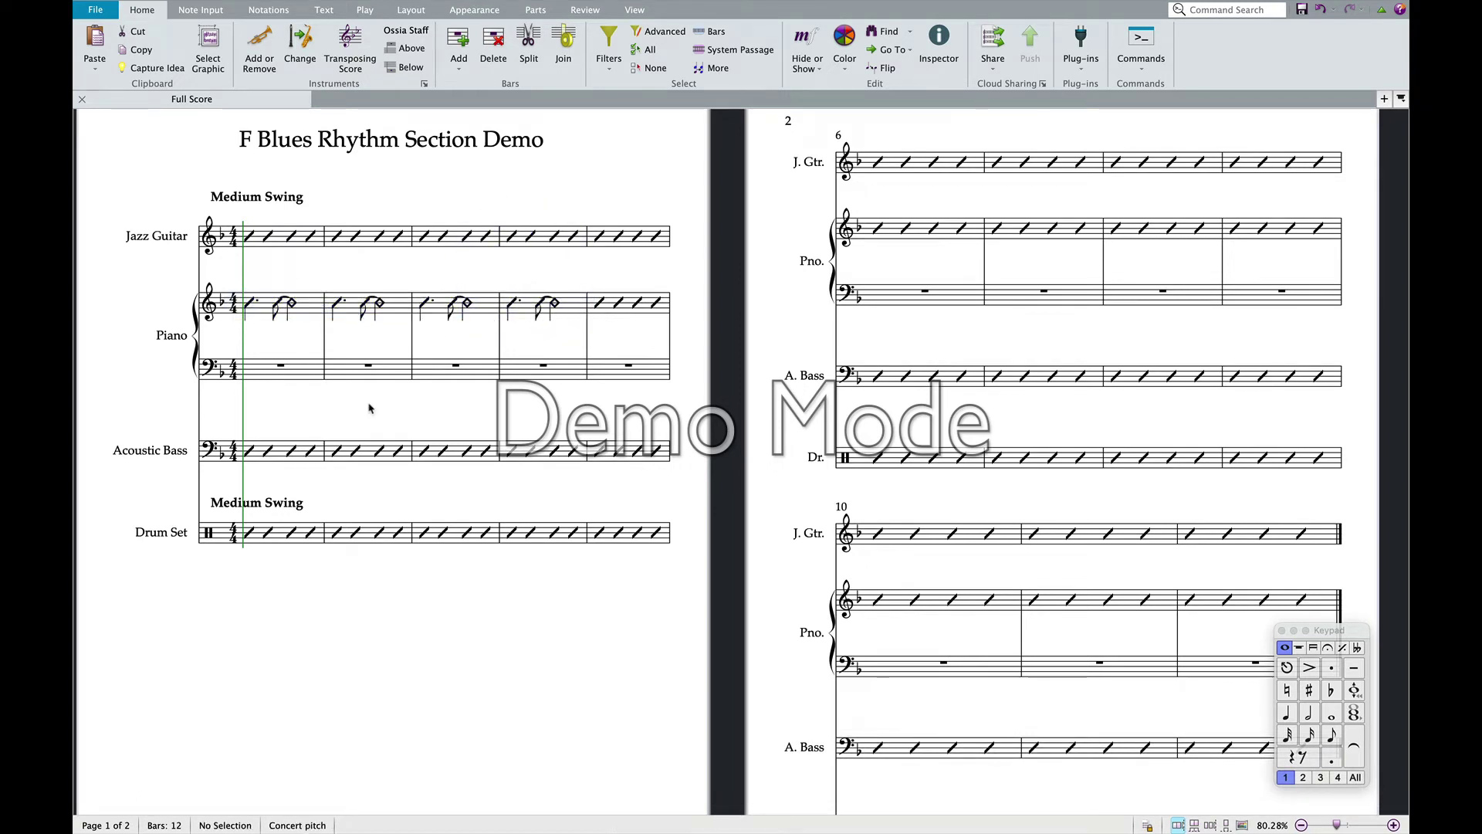
{"action": "left_click", "coordinate": [245, 419]}
- Turn the beat 2 slash of Jazz Guitar bar 2 into two eighth-note slashes and give them stemmed notehead type 4
{"action": "left_click", "coordinate": [356, 236]}
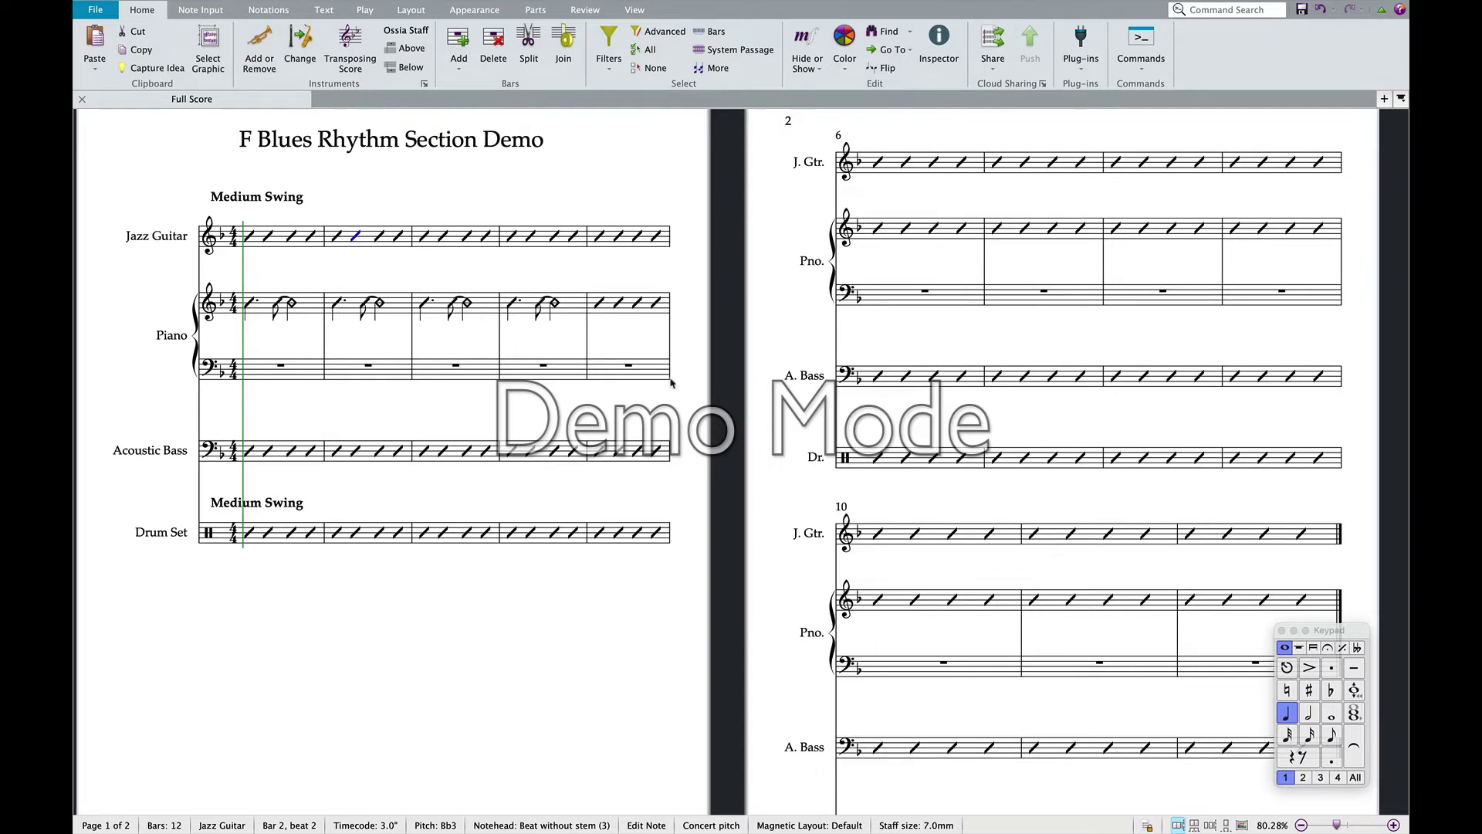
{"action": "left_click", "coordinate": [1333, 737]}
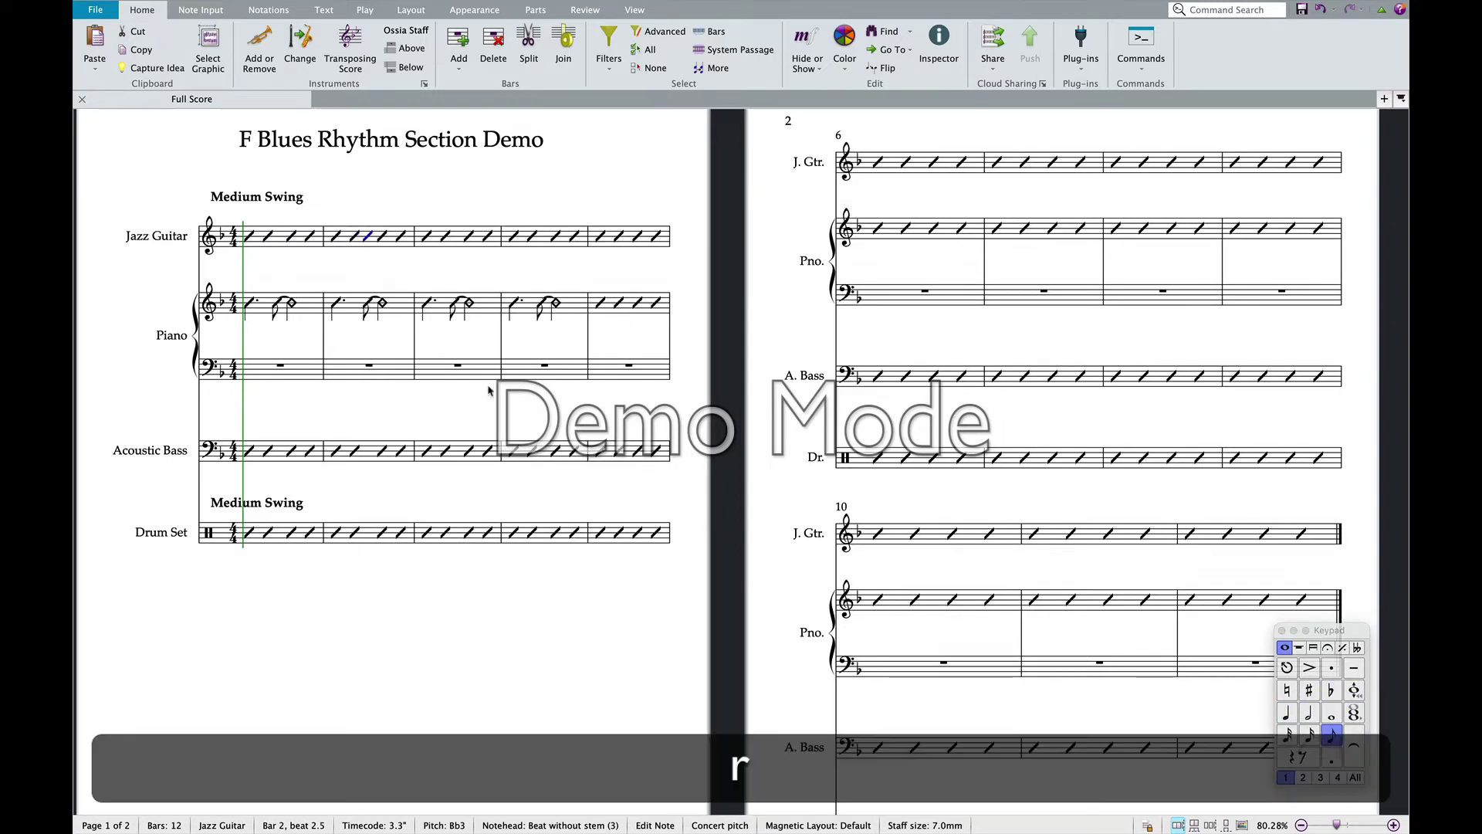
{"action": "left_click", "coordinate": [363, 238]}
{"action": "left_click", "coordinate": [359, 240], "text": "shift"}
{"action": "key", "text": "alt"}
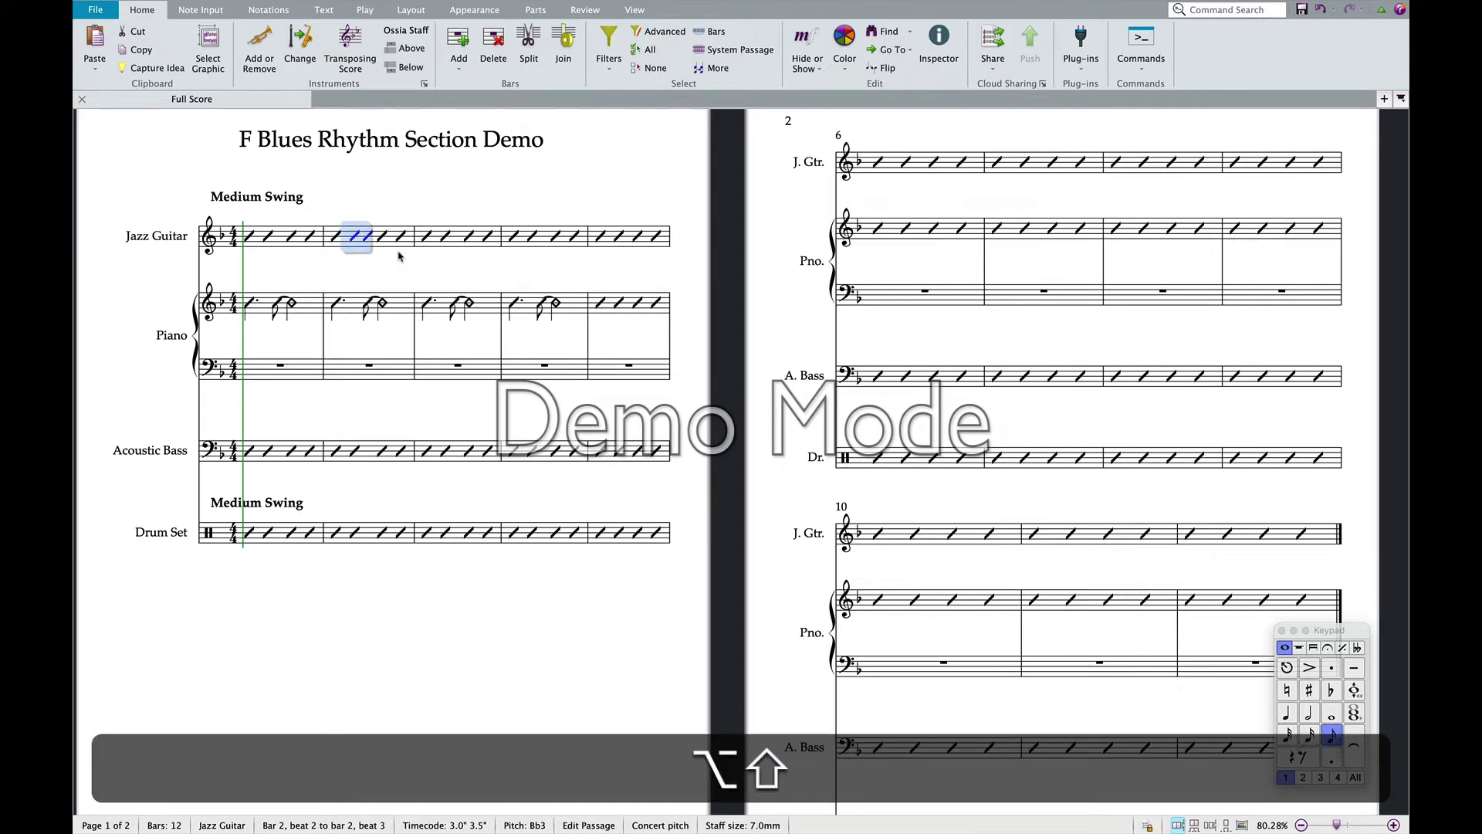
{"action": "key", "text": "alt+shift+4"}
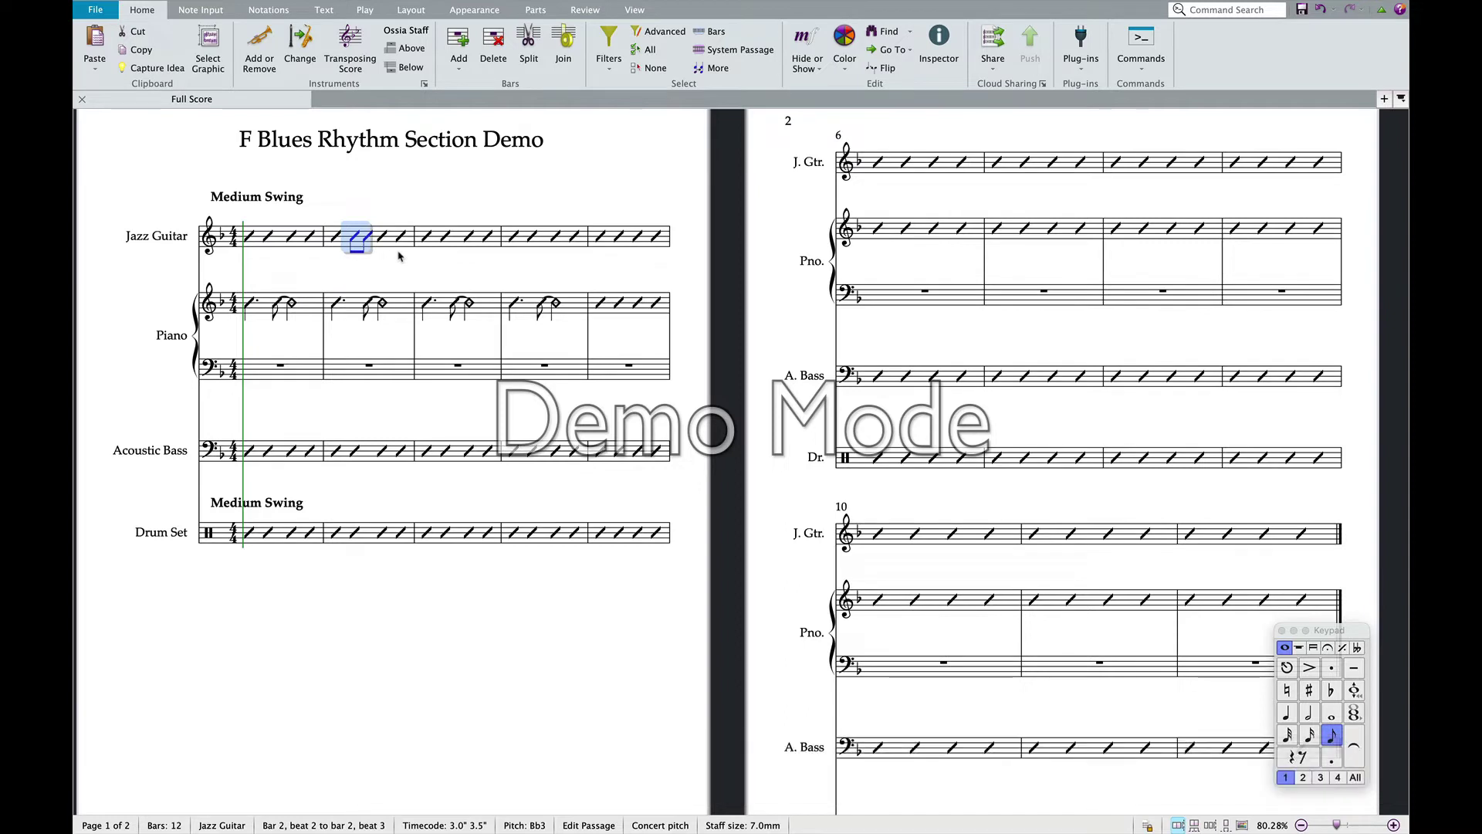
- Tie the second eighth-note slash in Jazz Guitar bar 2 to the following beat 3 slash
{"action": "left_click", "coordinate": [367, 236]}
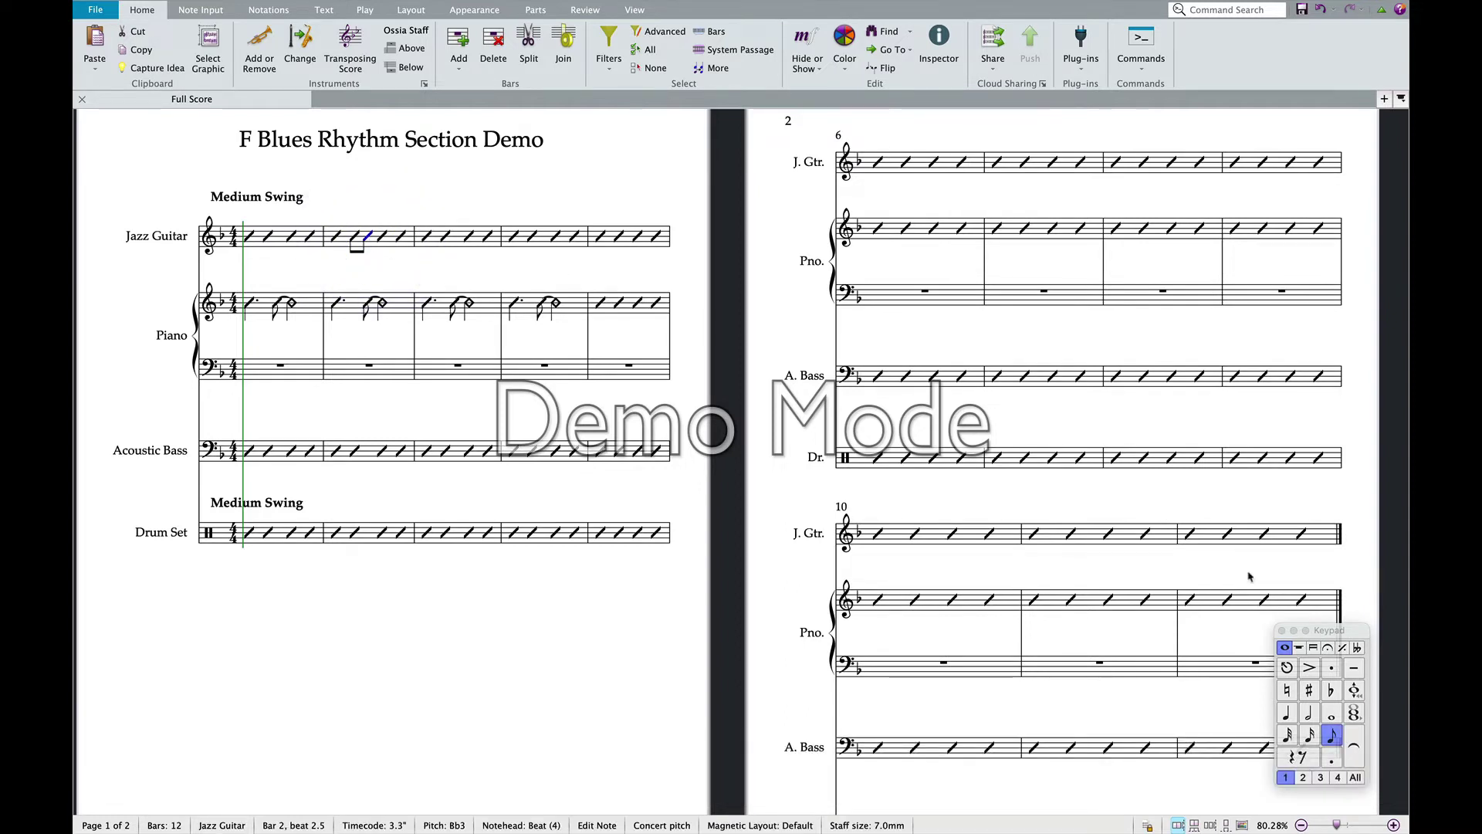
{"action": "left_click", "coordinate": [1355, 745]}
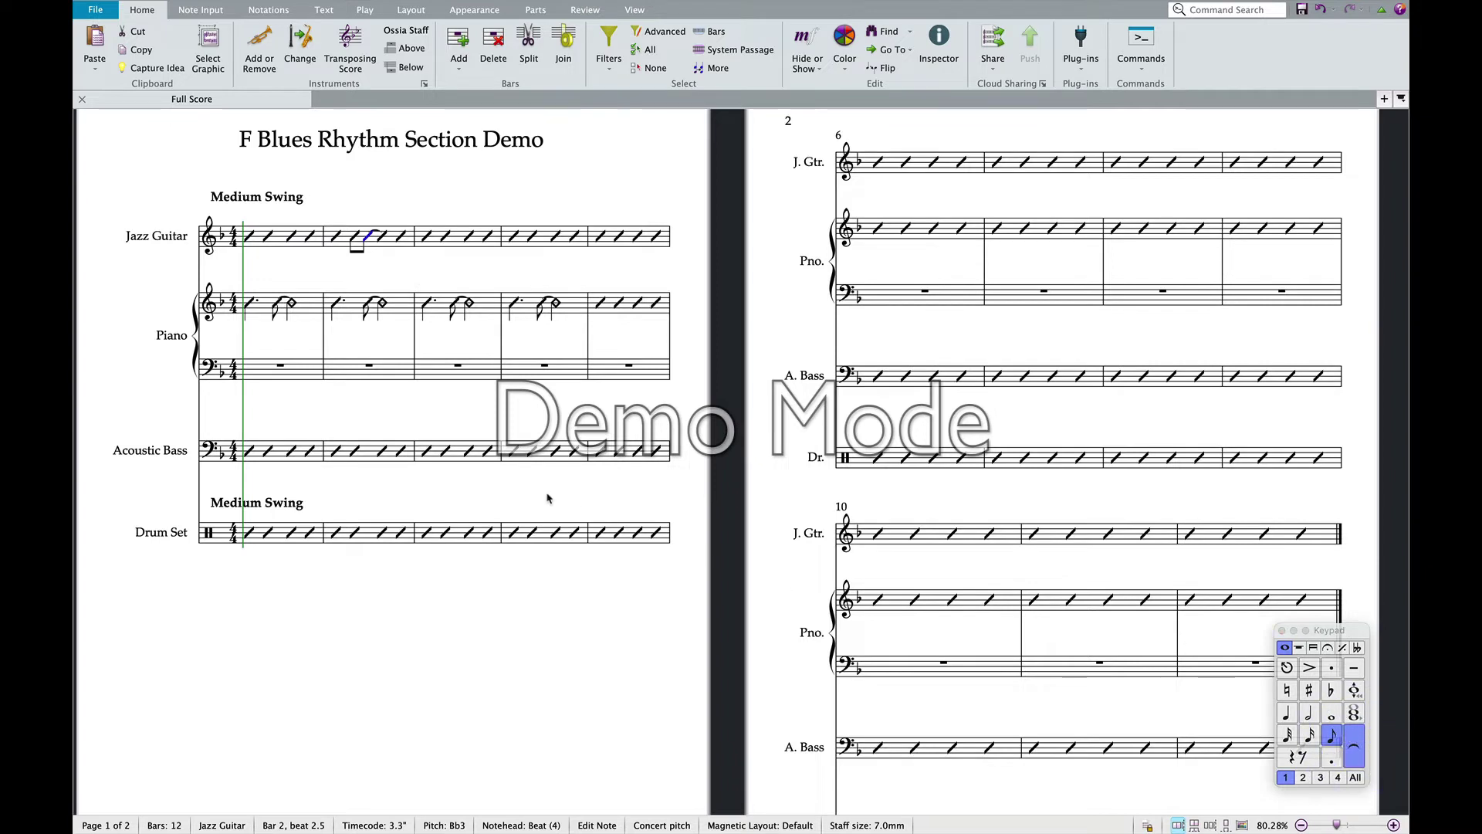
{"action": "left_click", "coordinate": [357, 409]}
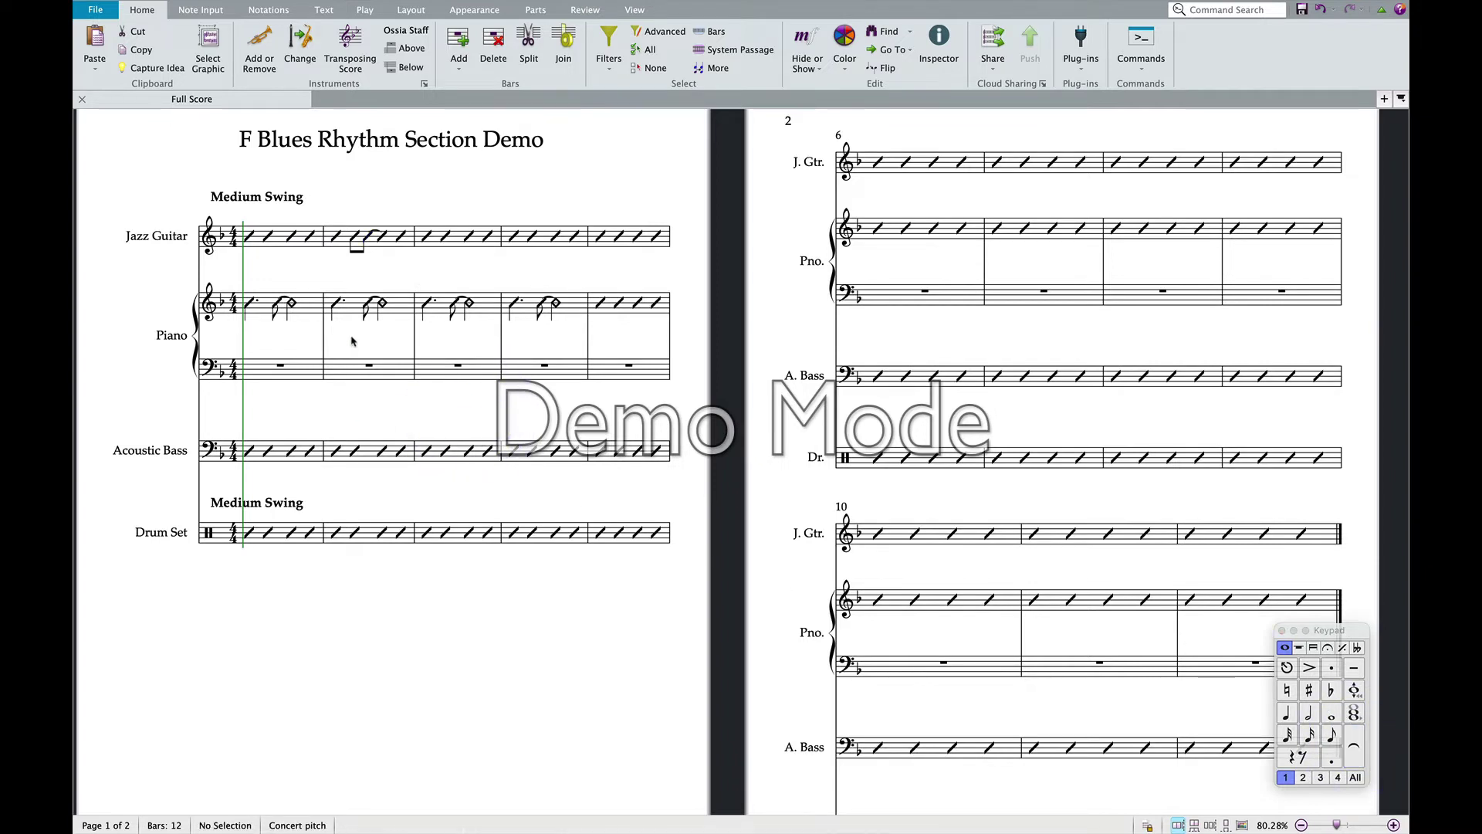
- Add accents to the eighth-note slashes on the second half of beat 2 in bar 2 of Jazz Guitar and Piano
{"action": "left_click", "coordinate": [368, 239]}
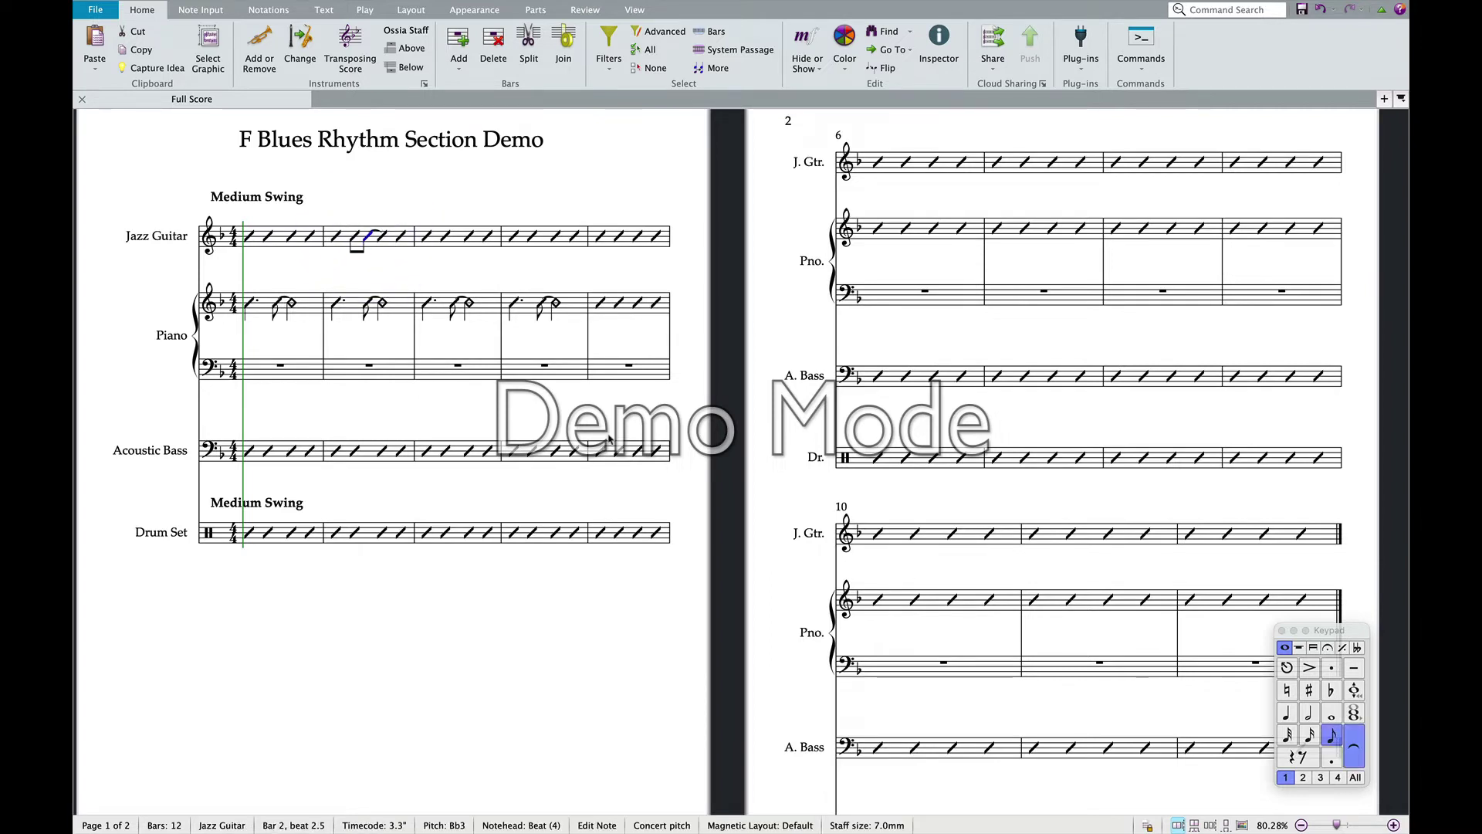
{"action": "key", "text": "super"}
{"action": "left_click", "coordinate": [366, 308], "text": "super"}
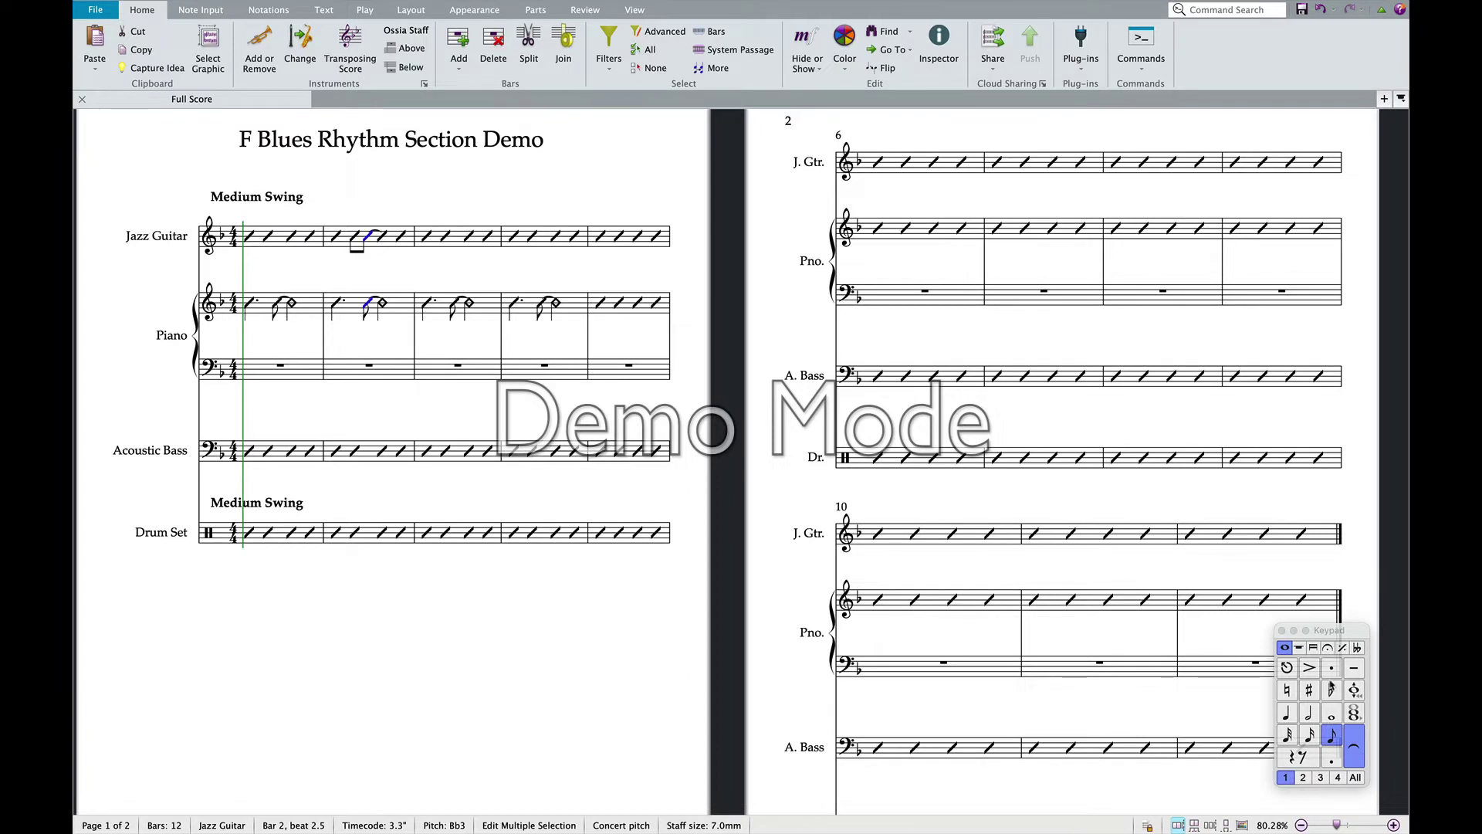
{"action": "left_click", "coordinate": [1310, 668]}
- Replace the first eighth-note slash on beat 2 of Jazz Guitar bar 2 with an eighth rest
{"action": "left_click", "coordinate": [355, 238]}
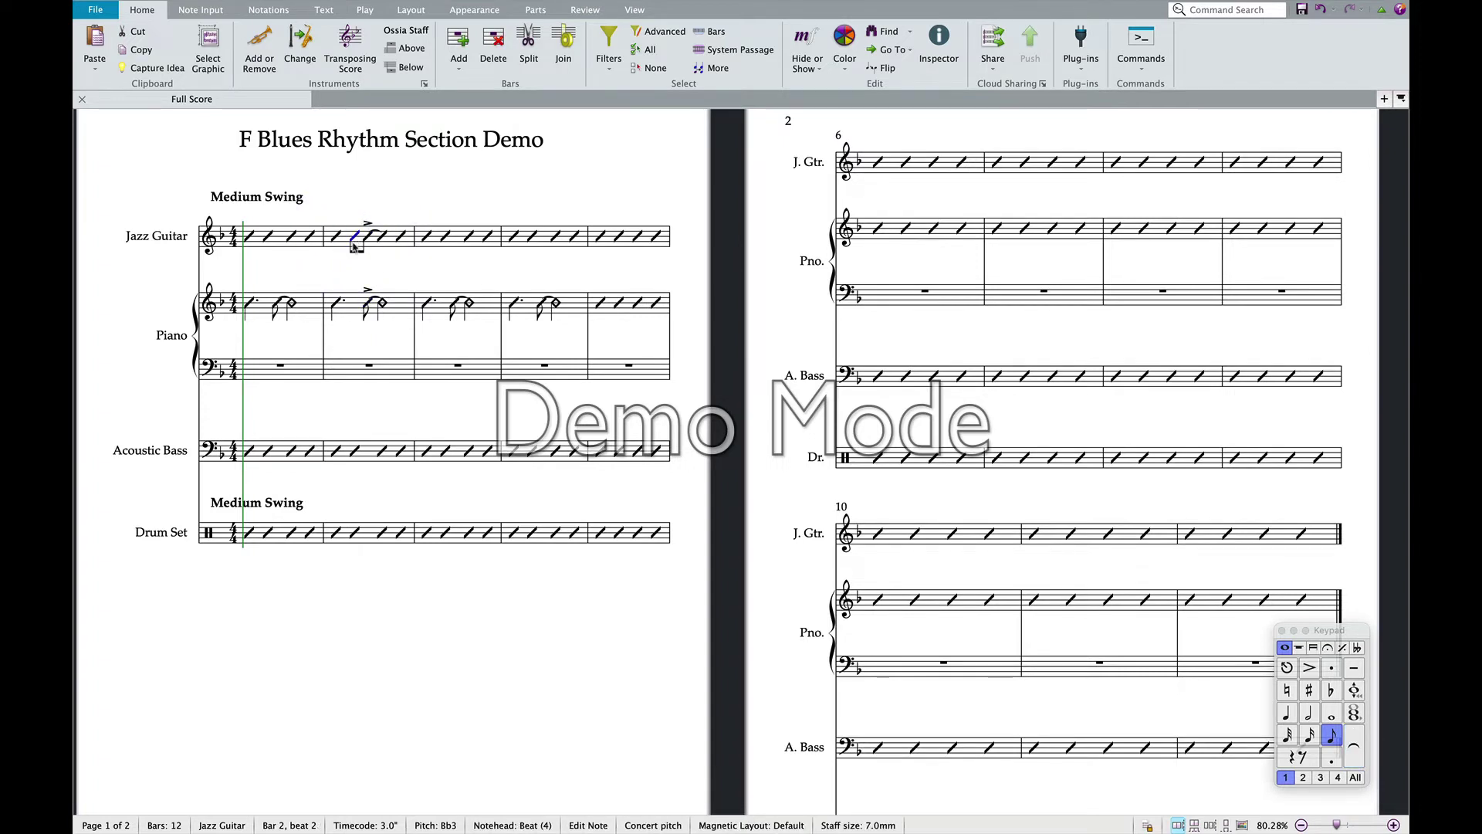
{"action": "scroll", "coordinate": [356, 239], "scroll_direction": "up", "scroll_amount": 5}
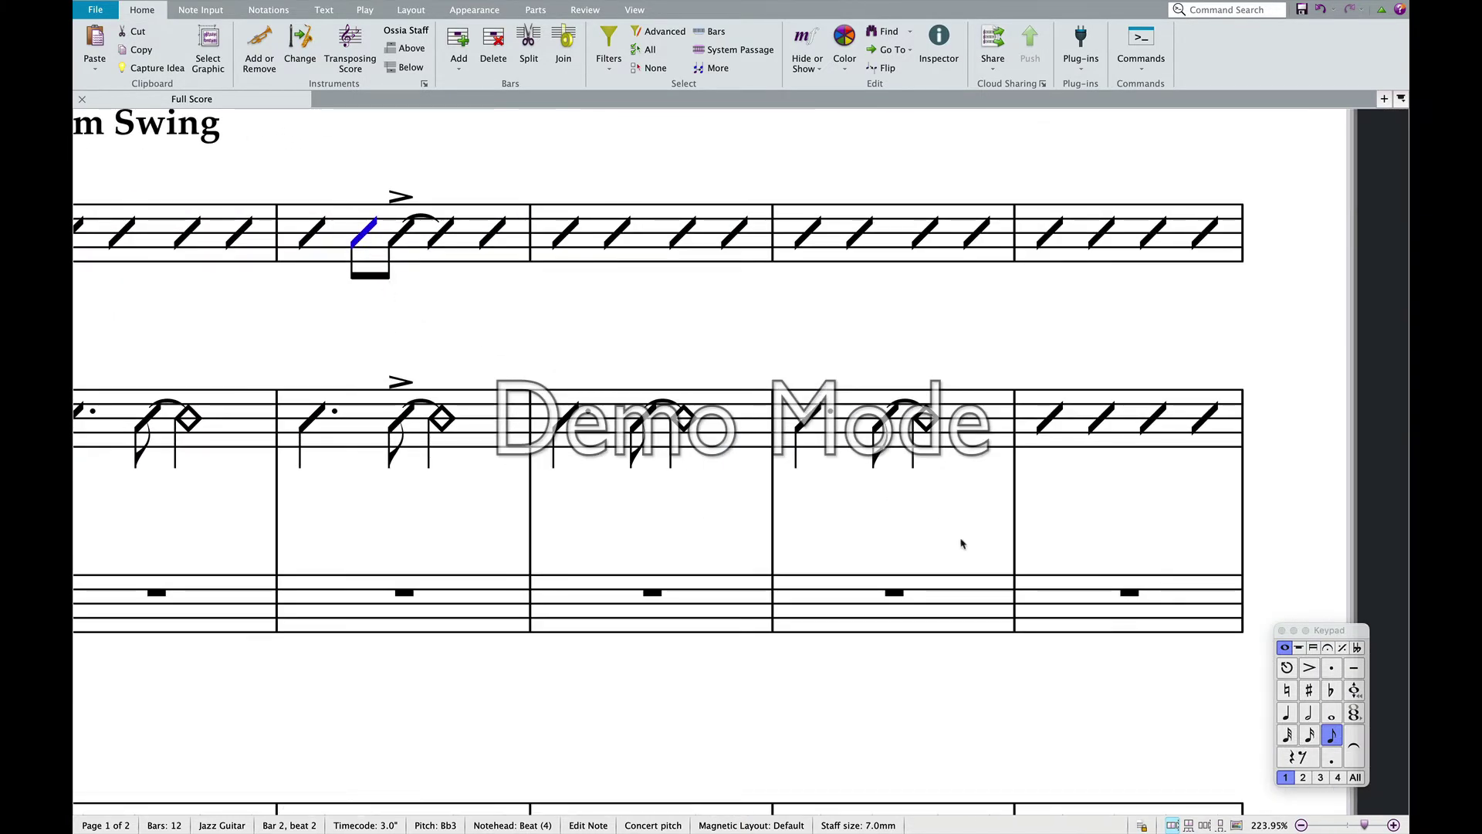
{"action": "left_click", "coordinate": [1296, 767]}
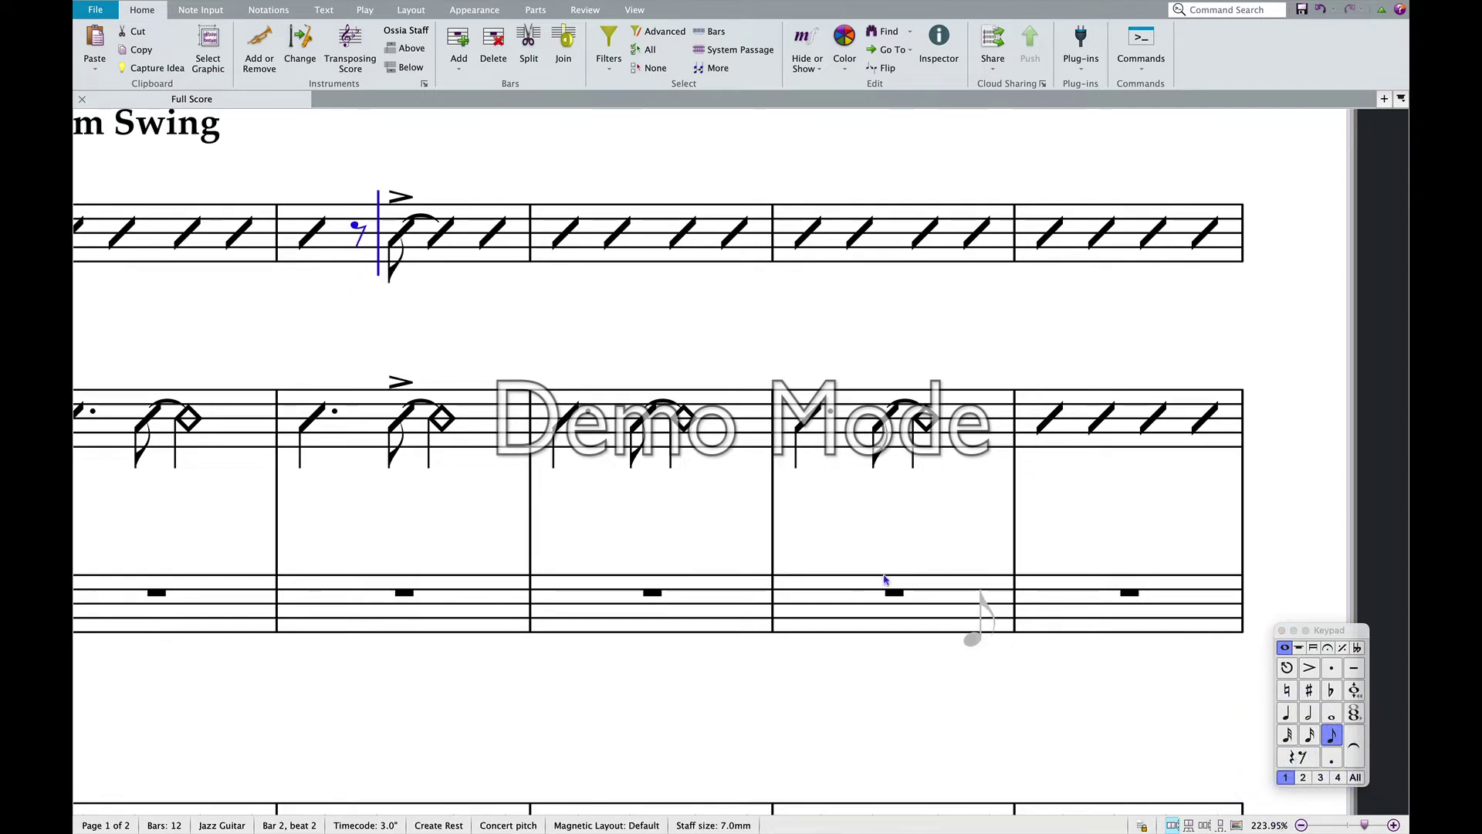
{"action": "key", "text": "Escape"}
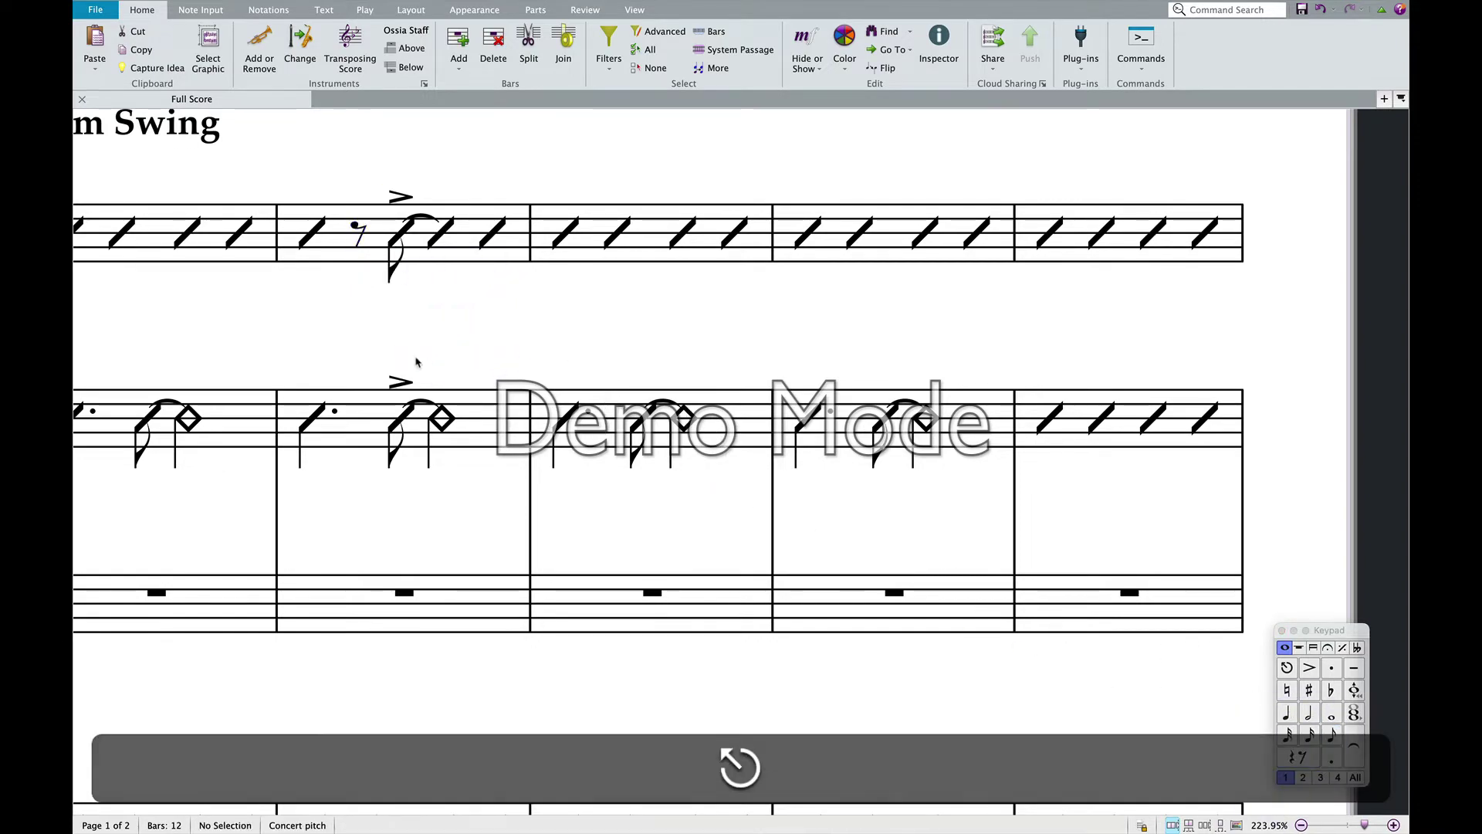
- Add an F7 chord symbol above the first slash of Piano bar 1
{"action": "scroll", "coordinate": [417, 363], "scroll_direction": "down", "scroll_amount": 4}
{"action": "scroll", "coordinate": [417, 364], "scroll_direction": "down", "scroll_amount": 3}
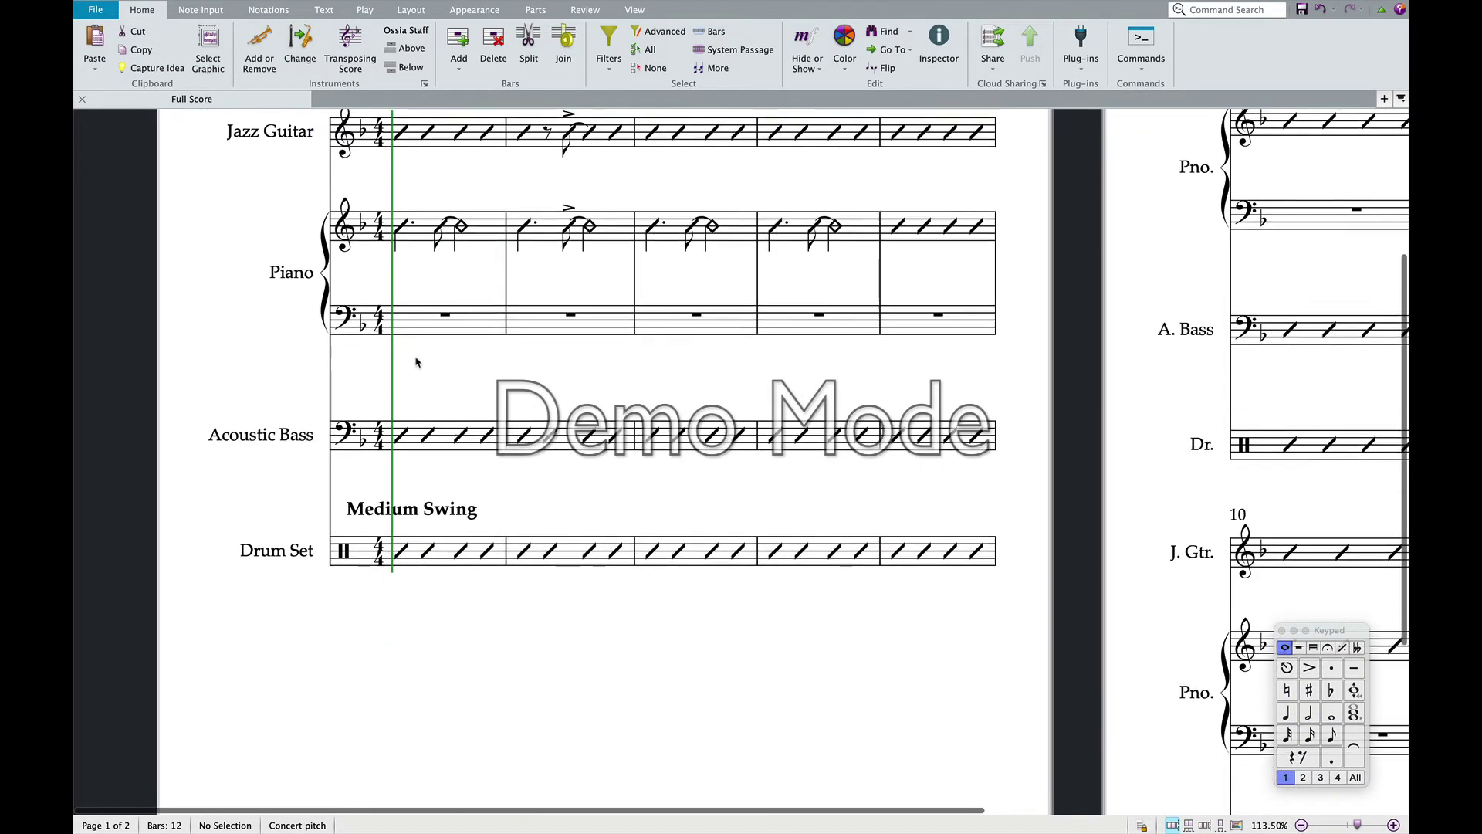
{"action": "left_click", "coordinate": [401, 316]}
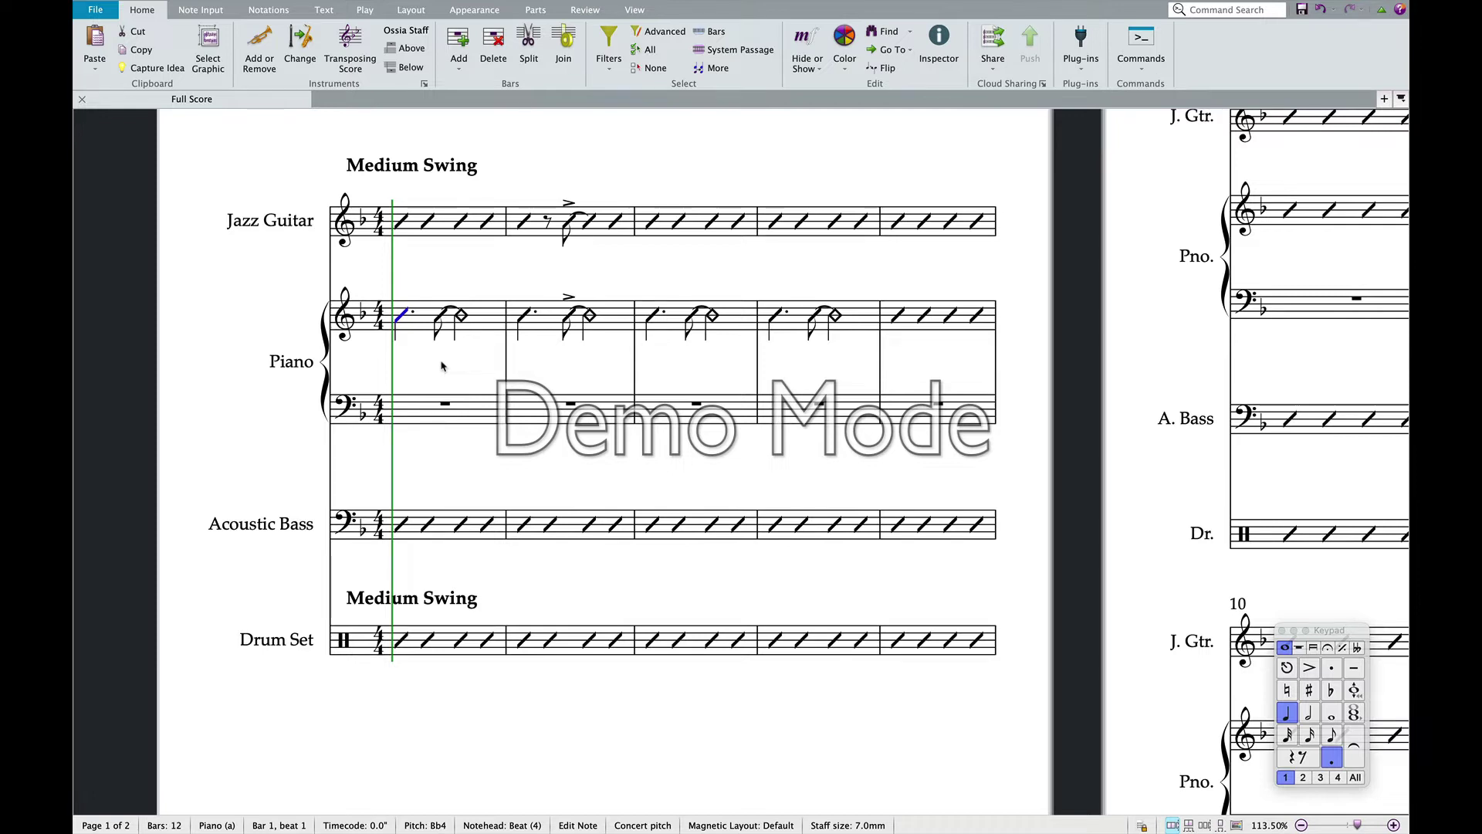
{"action": "key", "text": "super+k"}
{"action": "type", "text": "F7"}
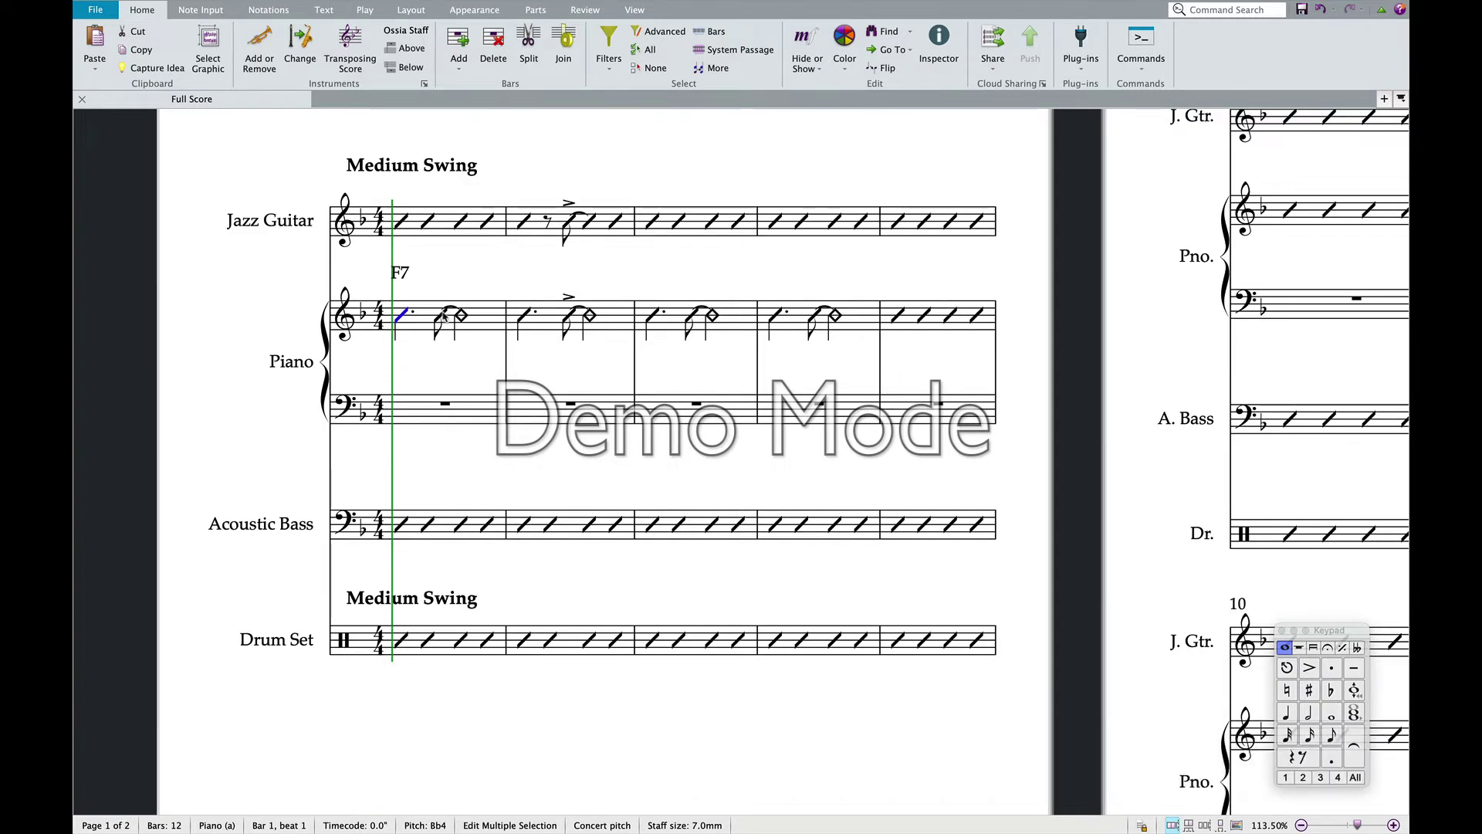
{"action": "key", "text": "Escape"}
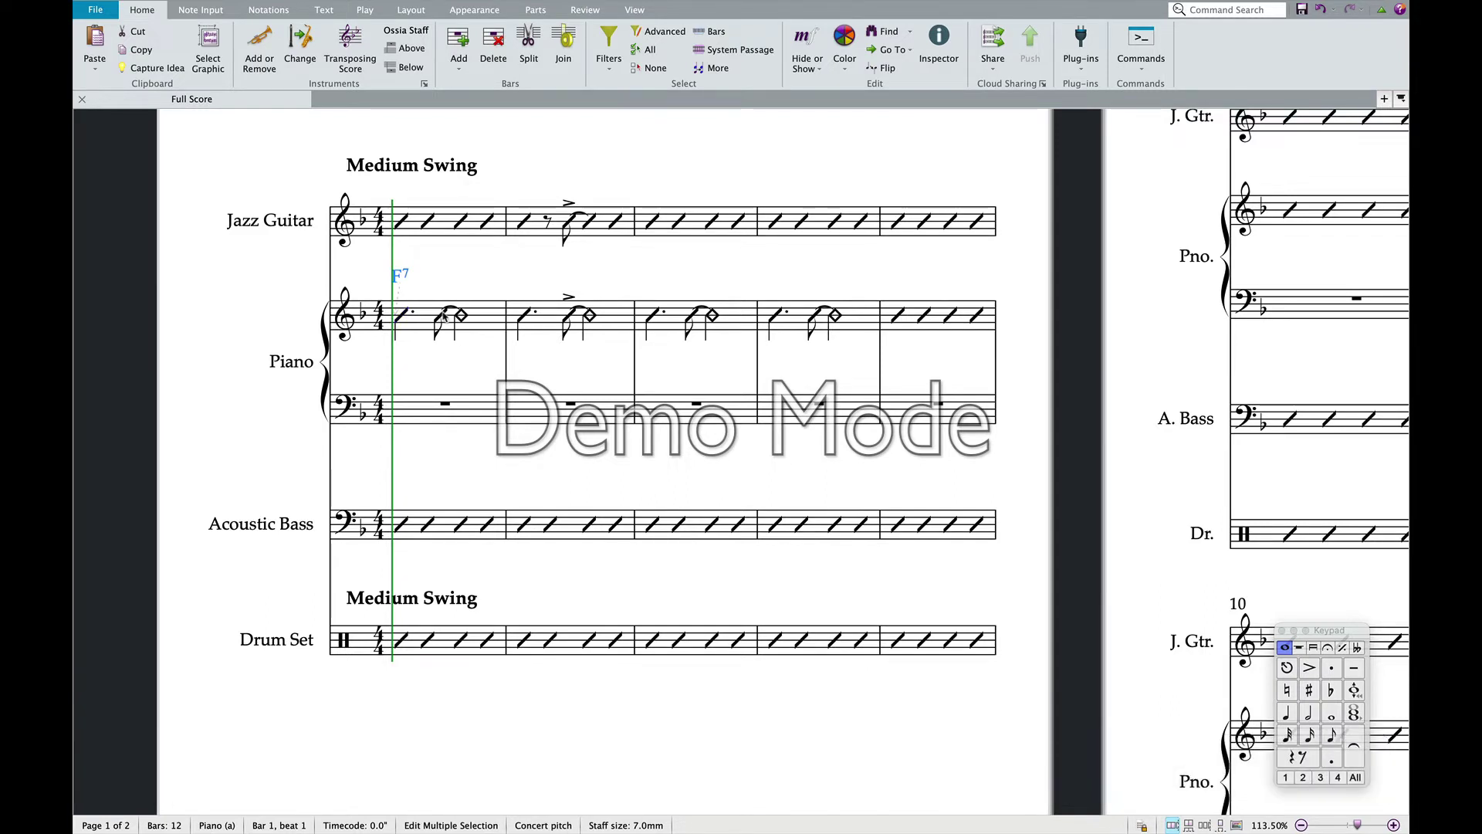
- Add an Eb7 chord symbol above the eighth-note slash in Piano bar 1 and clear the selection
{"action": "key", "text": "space"}
{"action": "key", "text": "super+k"}
{"action": "type", "text": "Eb7"}
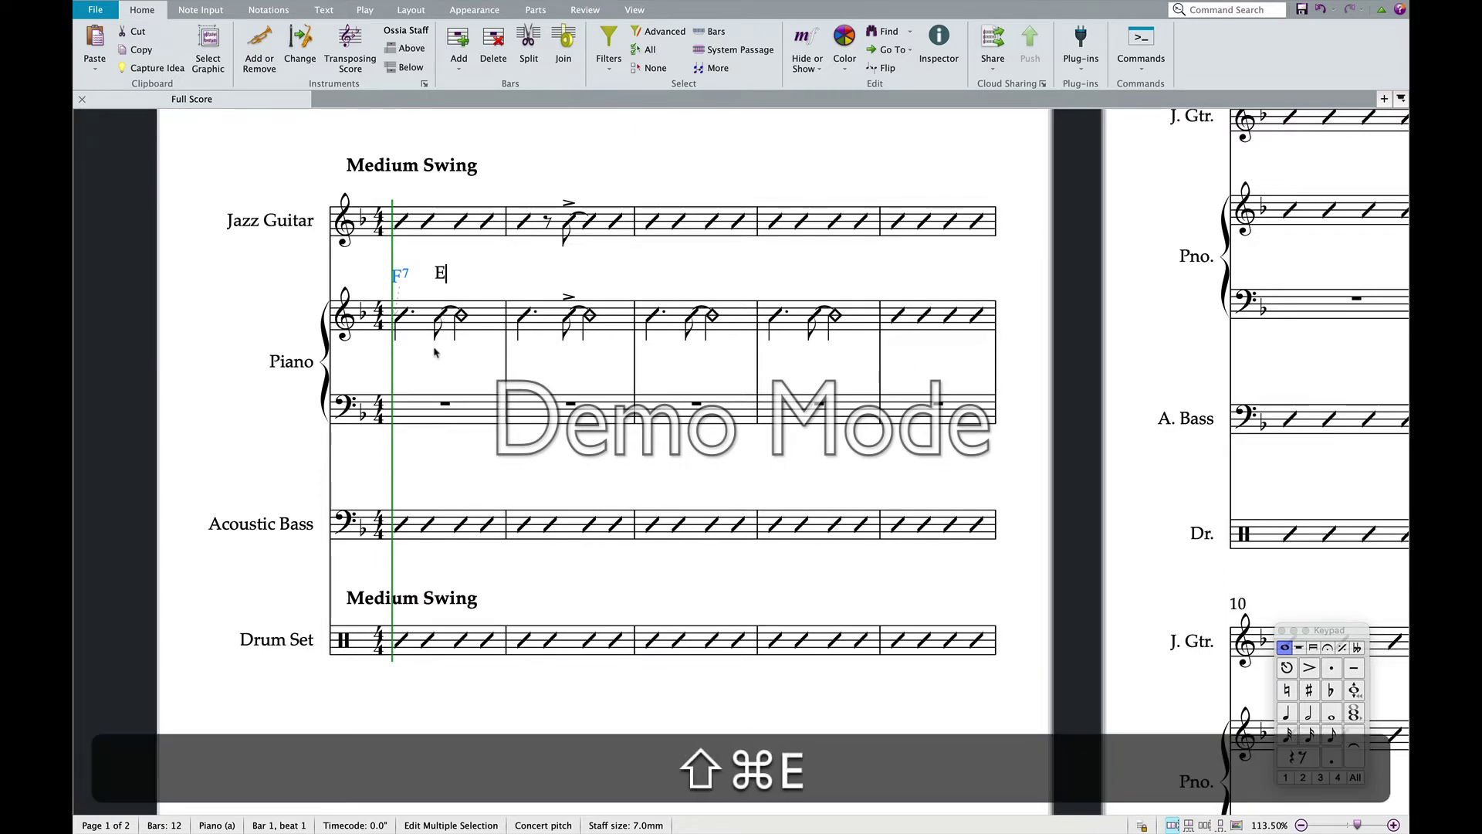
{"action": "left_click", "coordinate": [465, 366]}
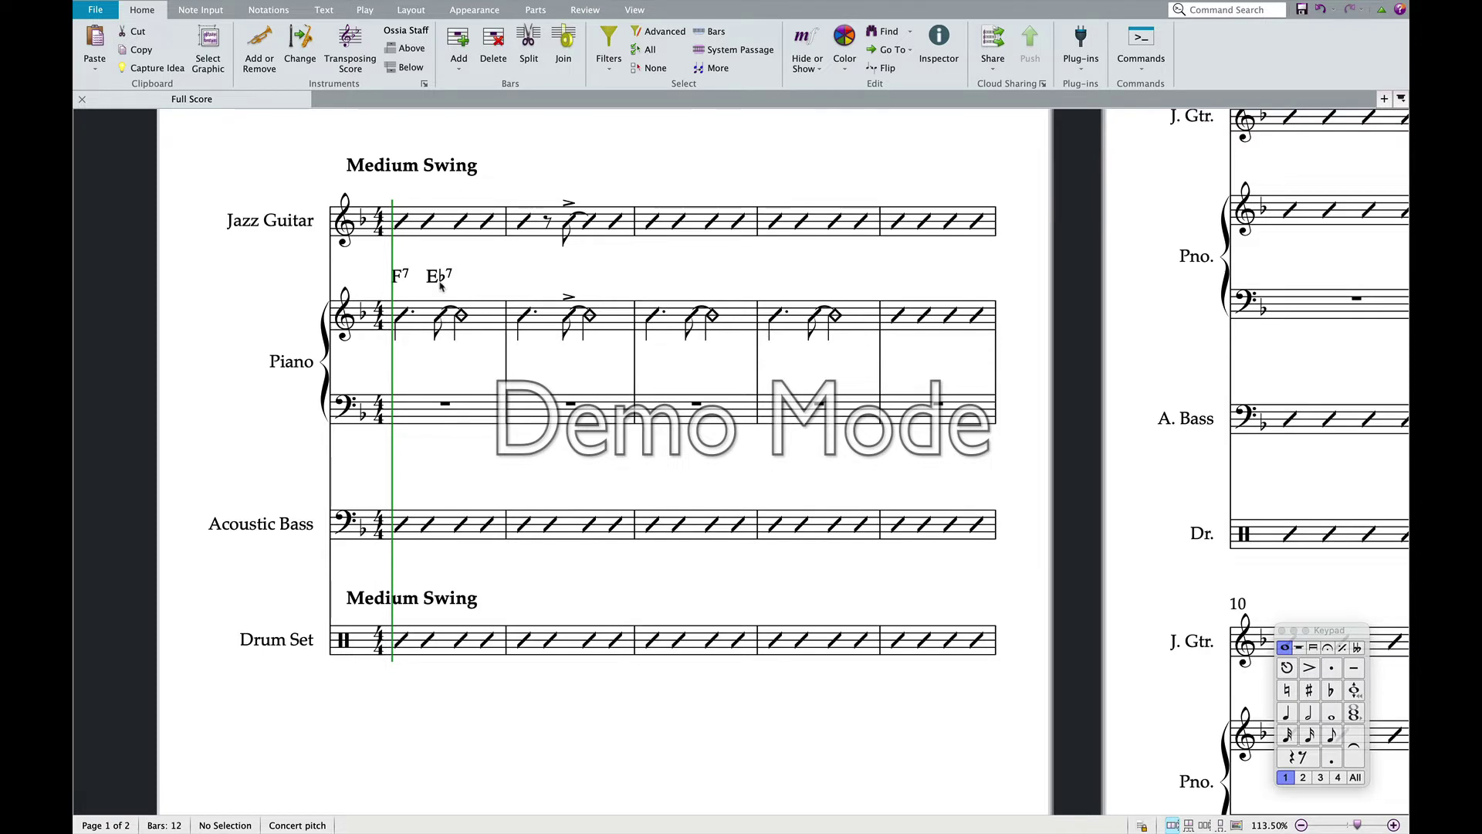
- Repeat Piano bar 1, with its F7 and Eb7 chord symbols, through bars 2 to 4 and clear the selection
{"action": "left_click", "coordinate": [487, 332]}
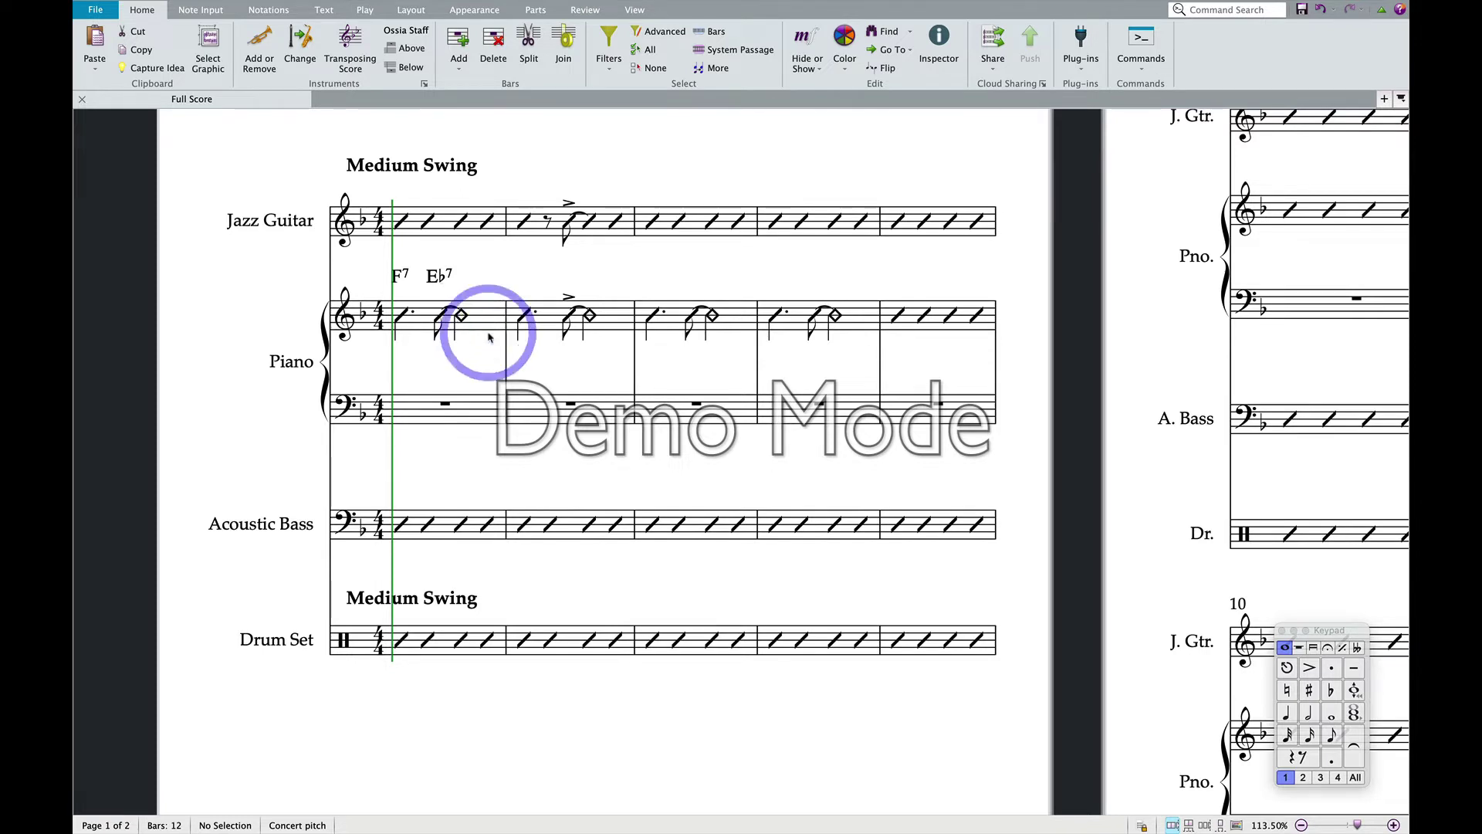
{"action": "key", "text": "r"}
{"action": "key", "text": "r"}
{"action": "key", "text": "r"}
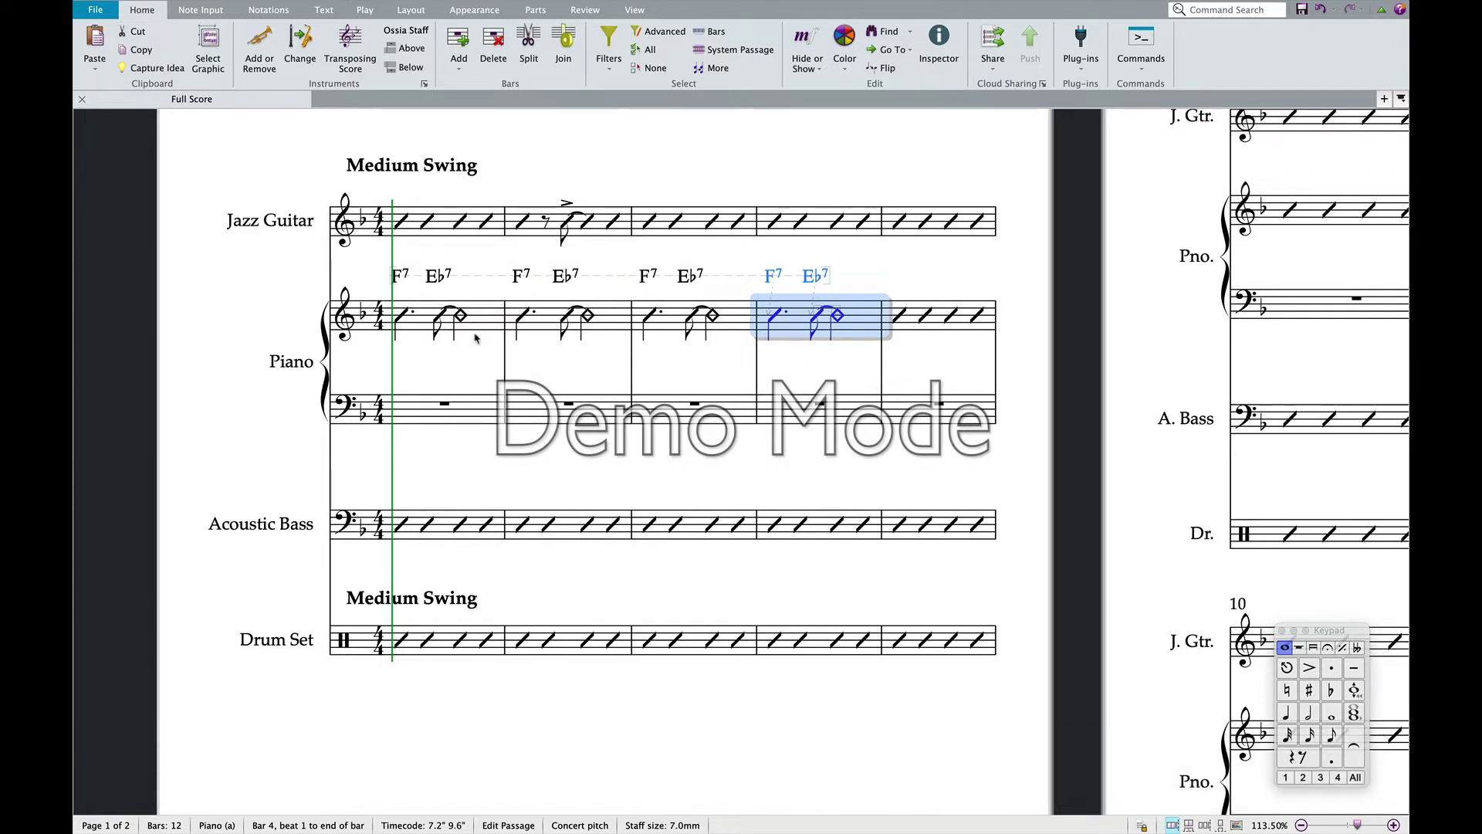
{"action": "key", "text": "Escape"}
- Delete the slashes from Acoustic Bass bars 1 to 4
{"action": "scroll", "coordinate": [456, 373], "scroll_direction": "down", "scroll_amount": 2}
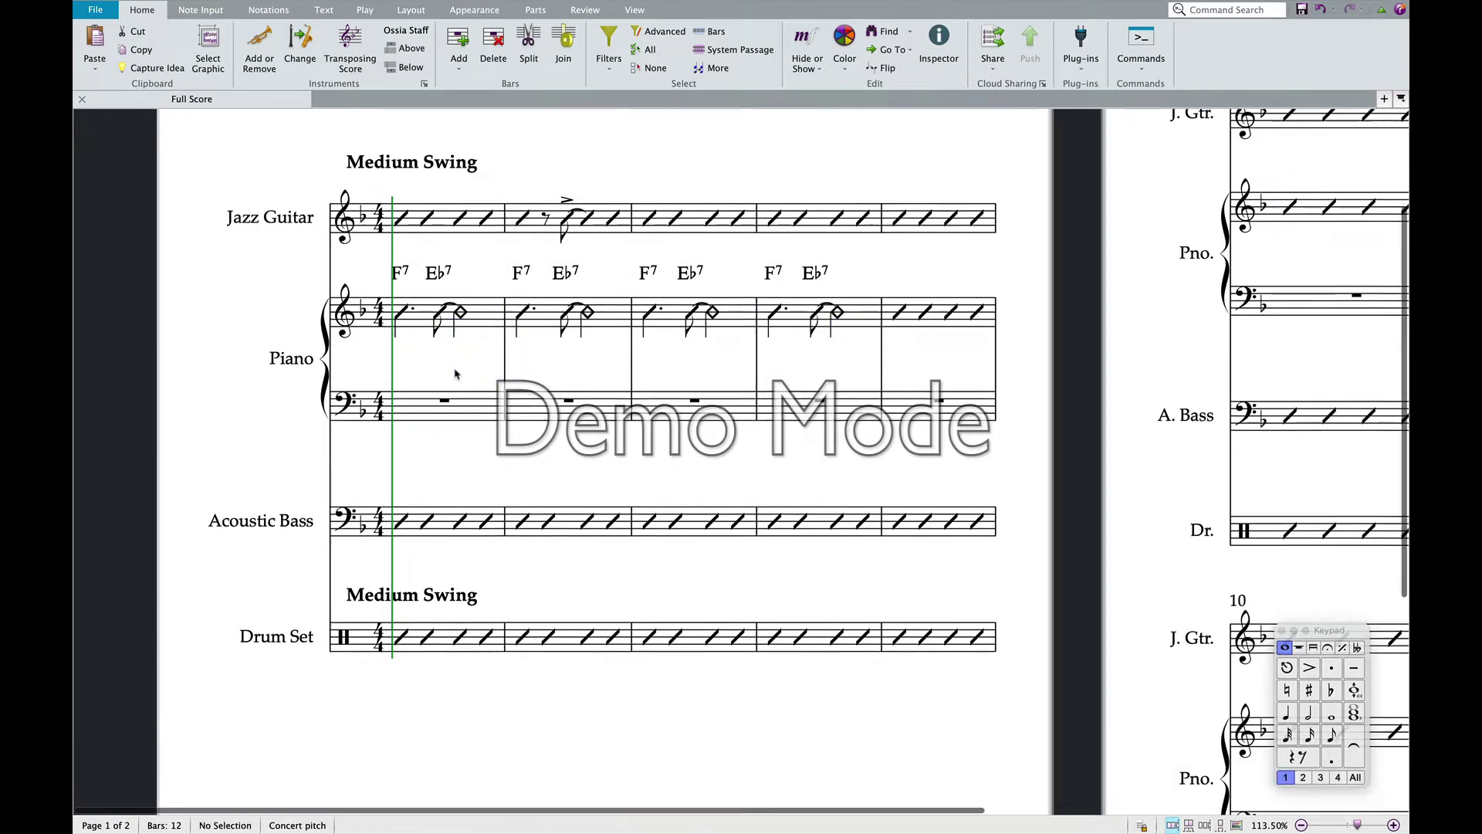
{"action": "left_click", "coordinate": [400, 502]}
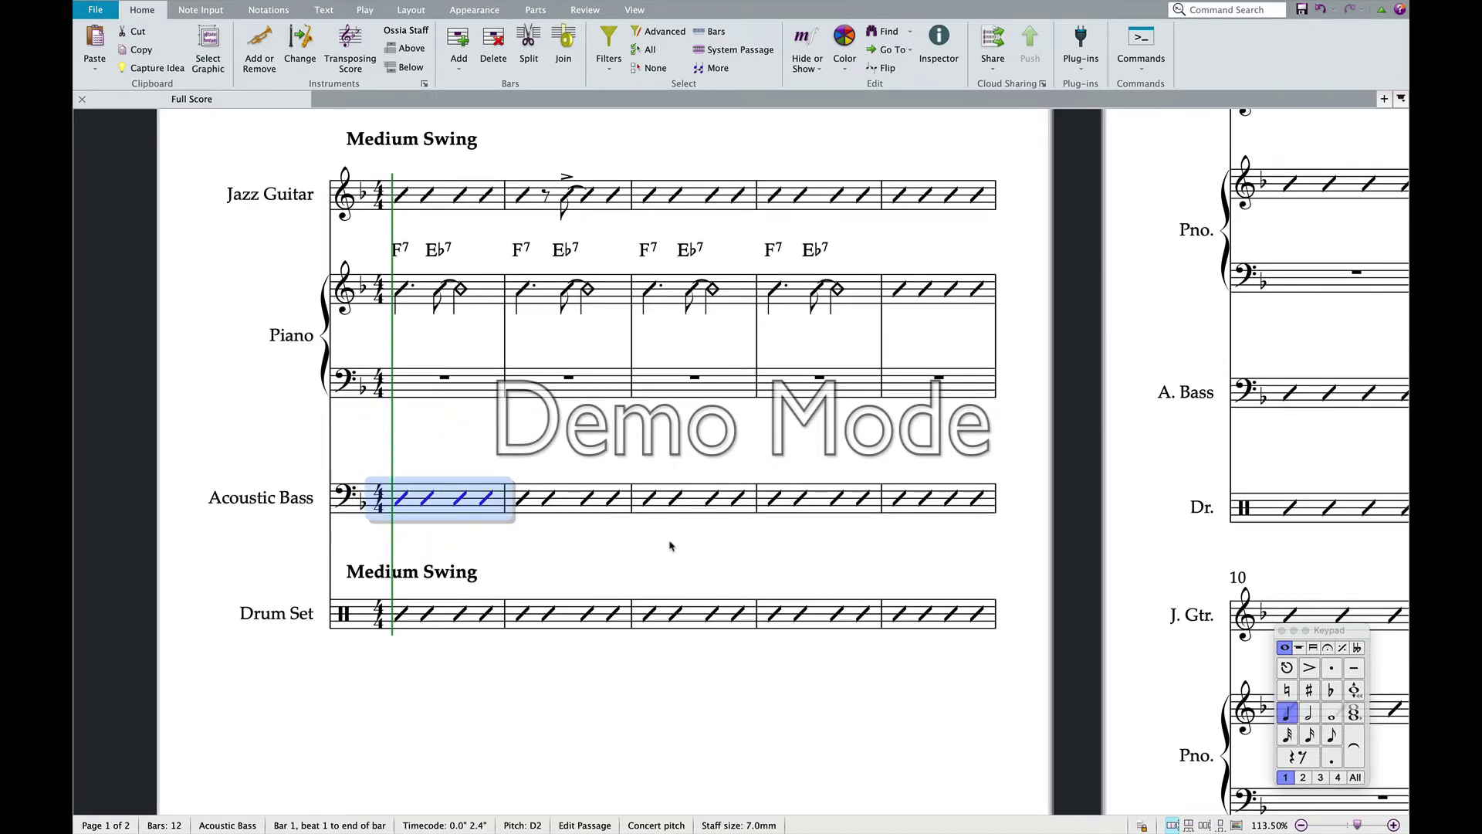
{"action": "left_click", "coordinate": [855, 504], "text": "shift"}
{"action": "key", "text": "BackSpace"}
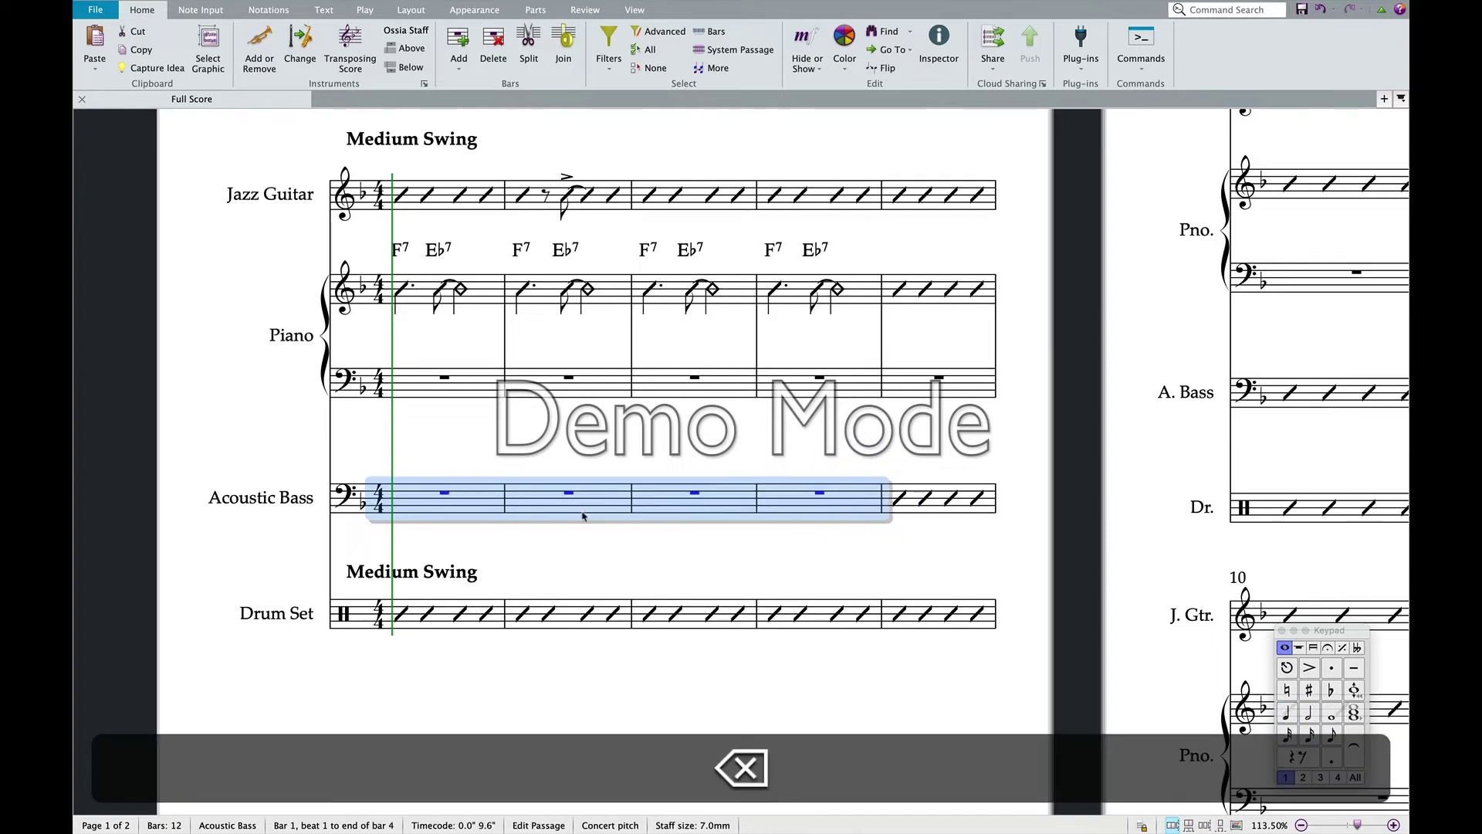
{"action": "left_click", "coordinate": [472, 468]}
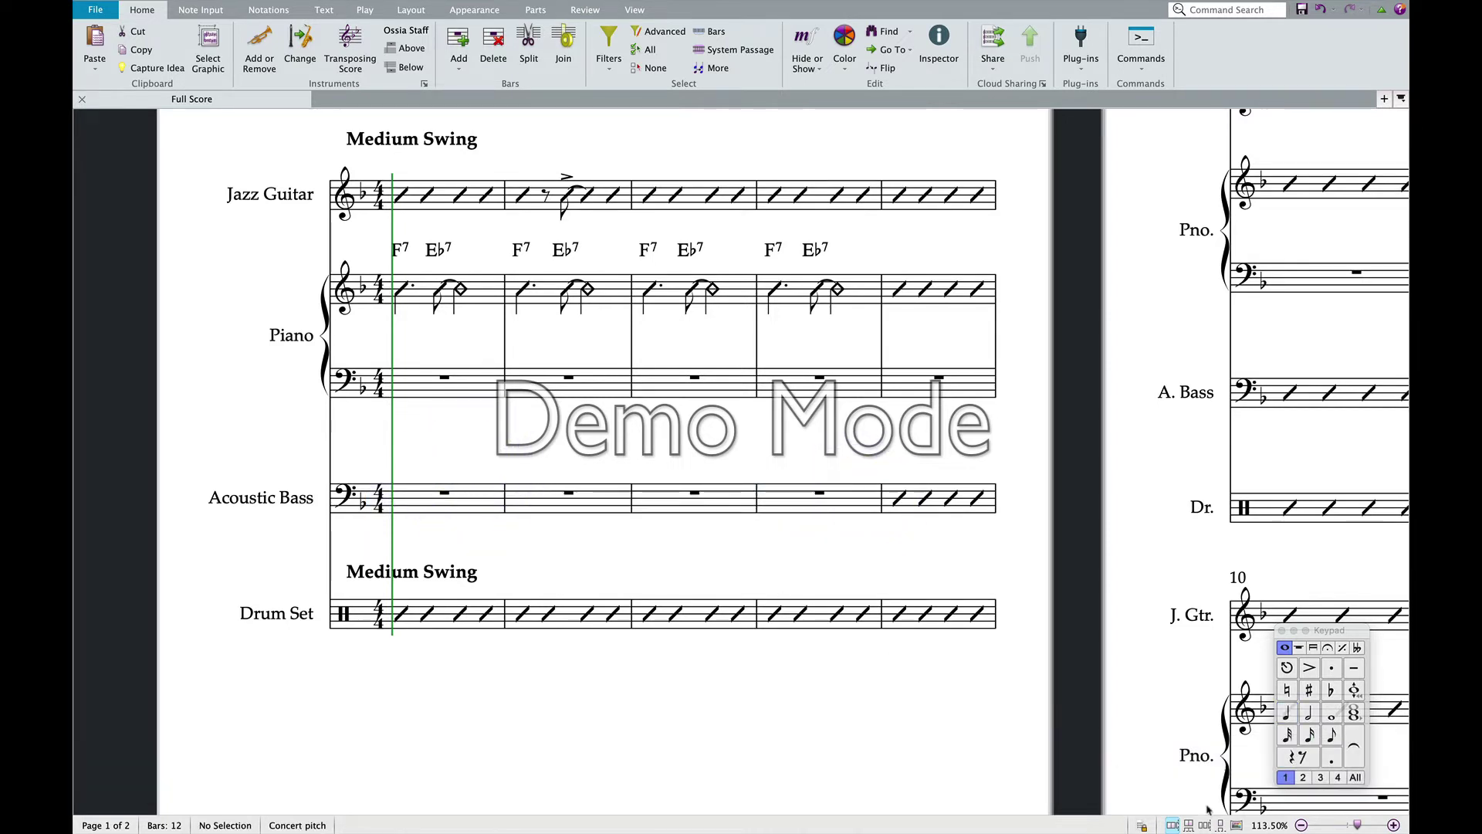
- Enter a dotted-quarter F2 and an eighth-note Eb2 tied to a half note in Acoustic Bass bar 1
{"action": "left_click", "coordinate": [1287, 713]}
{"action": "left_click", "coordinate": [1332, 759]}
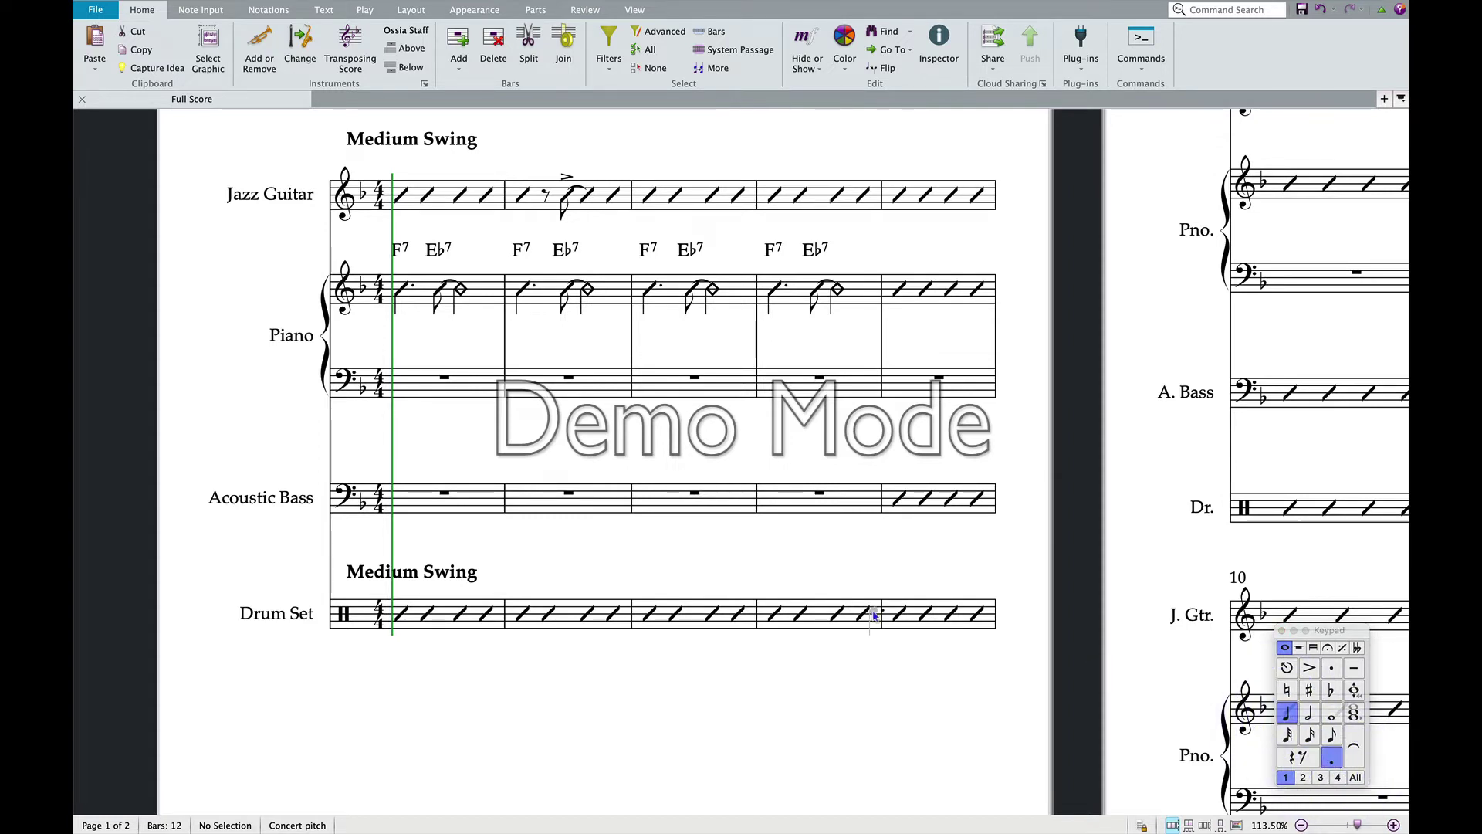
{"action": "left_click", "coordinate": [400, 493]}
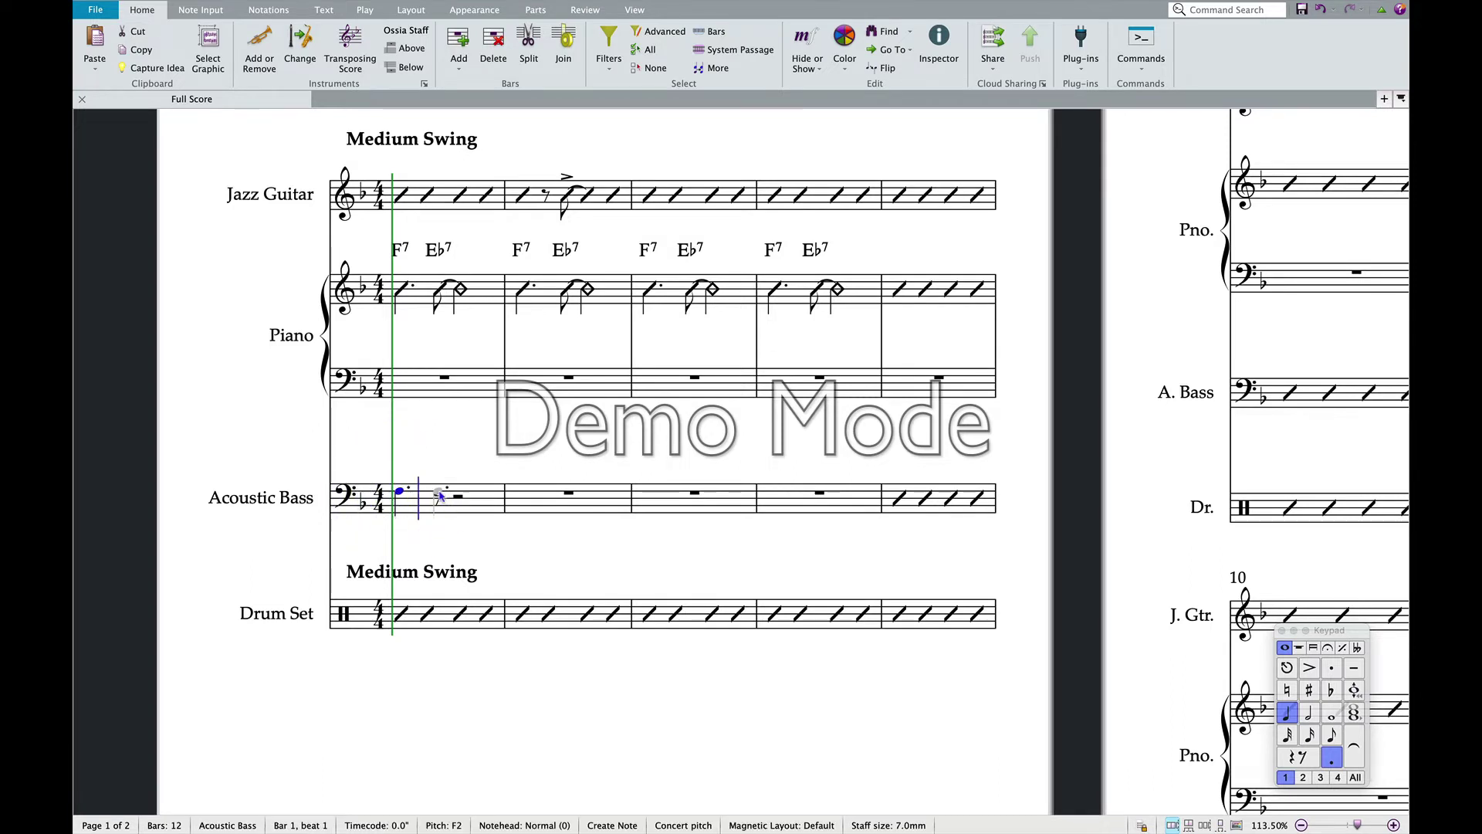
{"action": "left_click", "coordinate": [1332, 735]}
{"action": "left_click", "coordinate": [1332, 759]}
{"action": "left_click", "coordinate": [1332, 689]}
{"action": "left_click", "coordinate": [437, 495]}
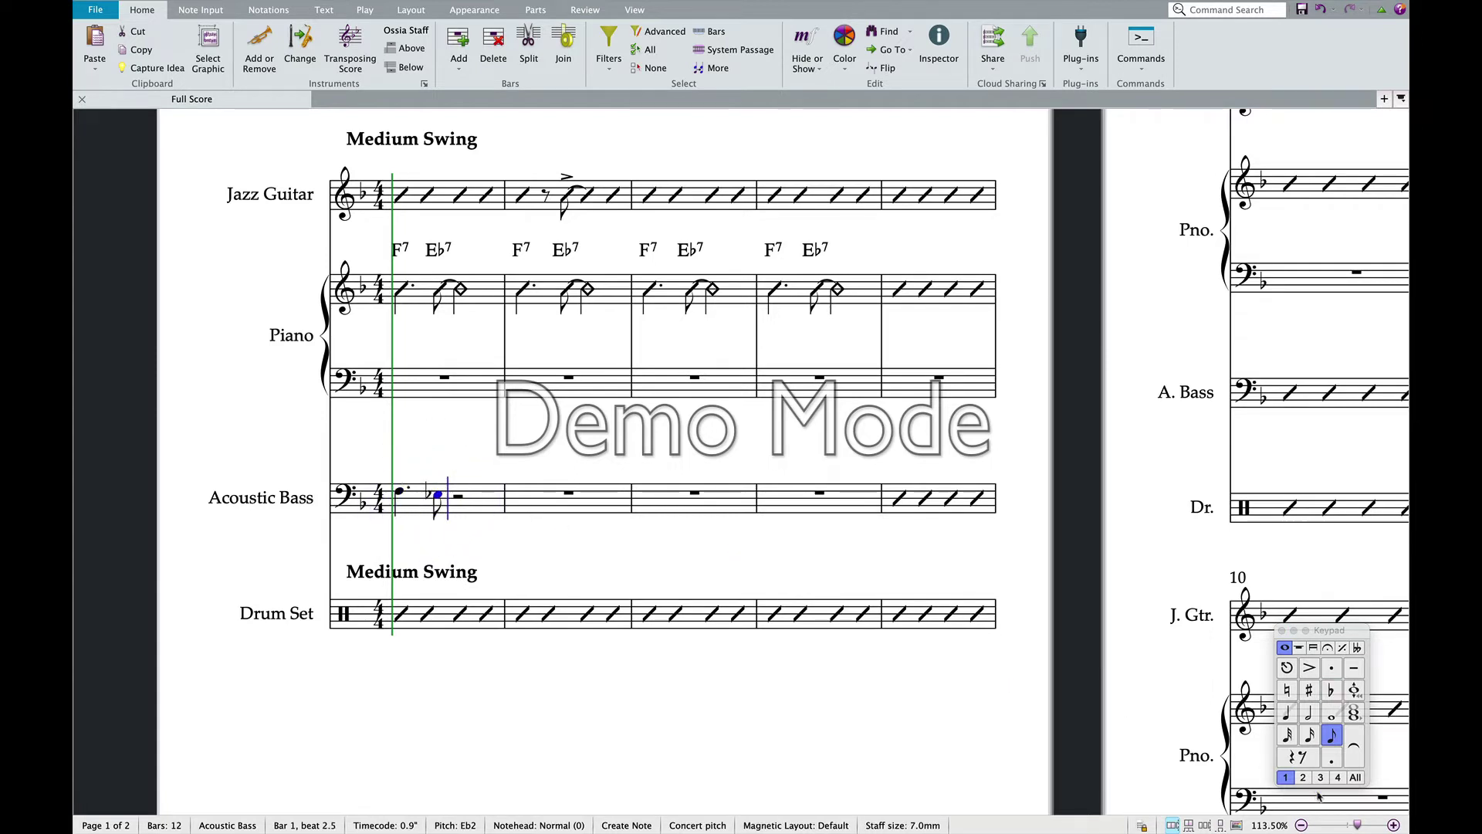
{"action": "left_click", "coordinate": [1309, 713]}
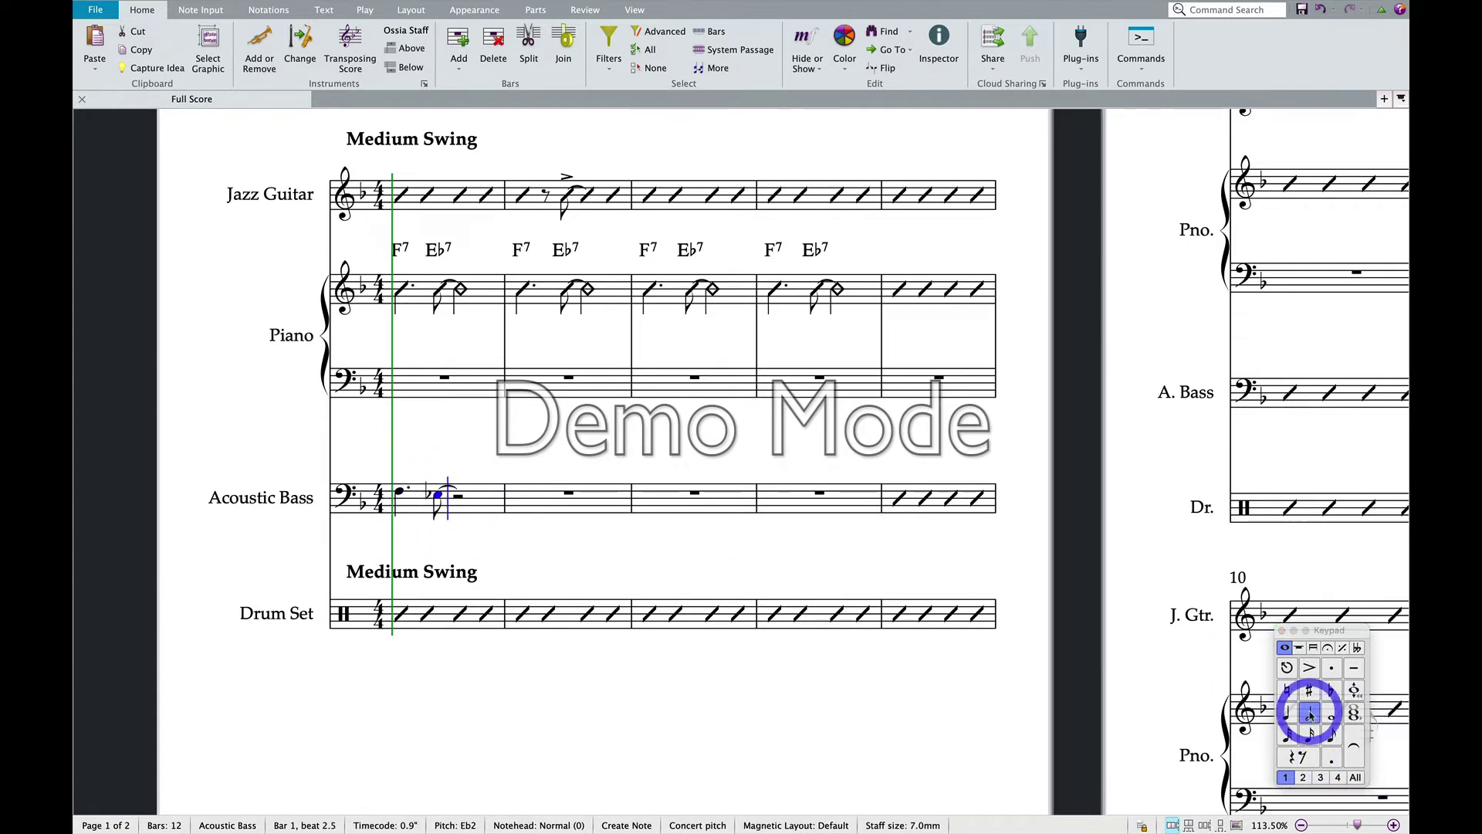
{"action": "left_click", "coordinate": [462, 495]}
- Repeat the Acoustic Bass rhythm of bar 1 through bars 2 to 4 and clear the selection
{"action": "left_click", "coordinate": [495, 507]}
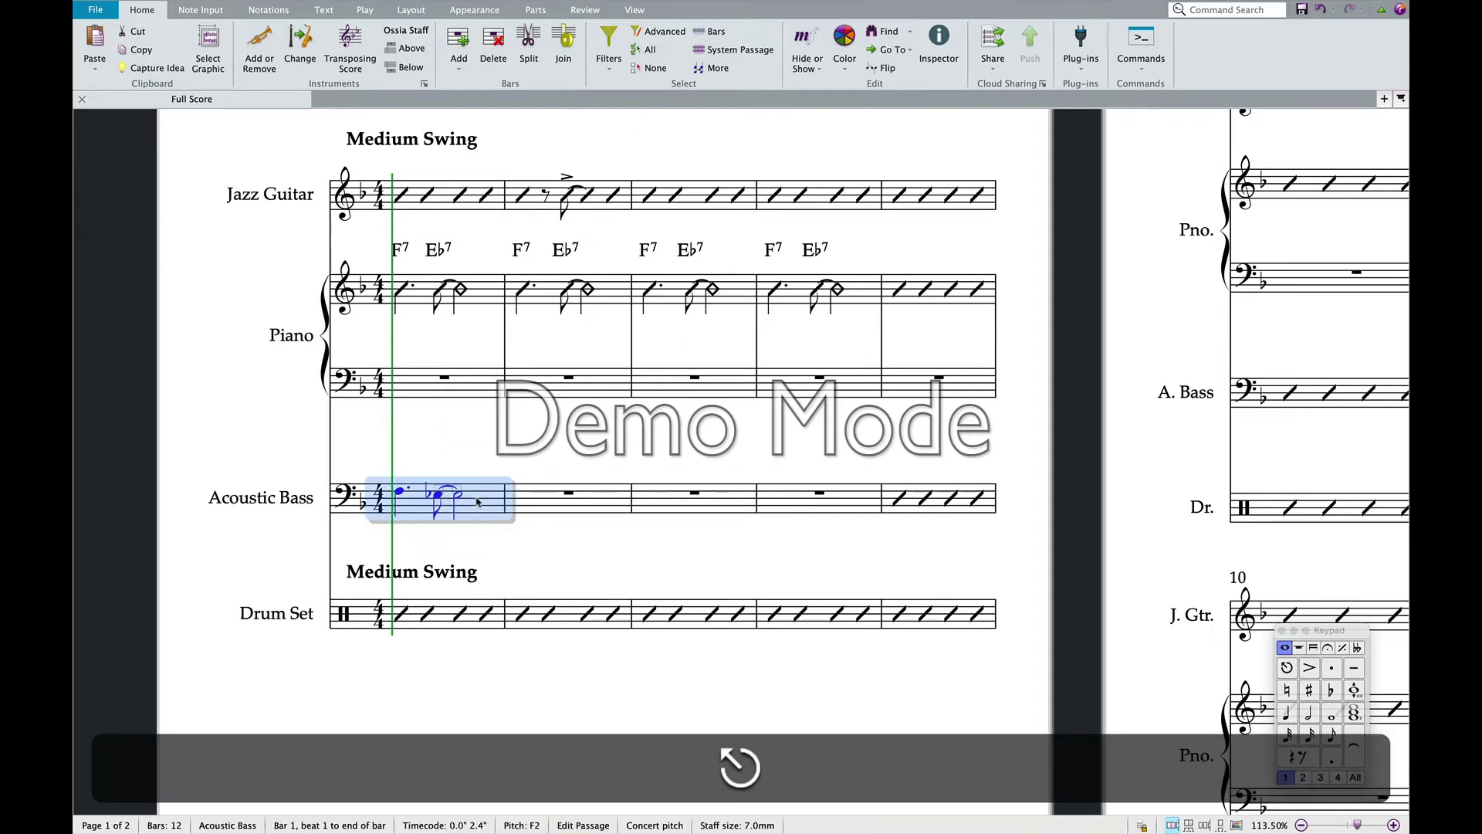
{"action": "key", "text": "r"}
{"action": "key", "text": "r"}
{"action": "key", "text": "r"}
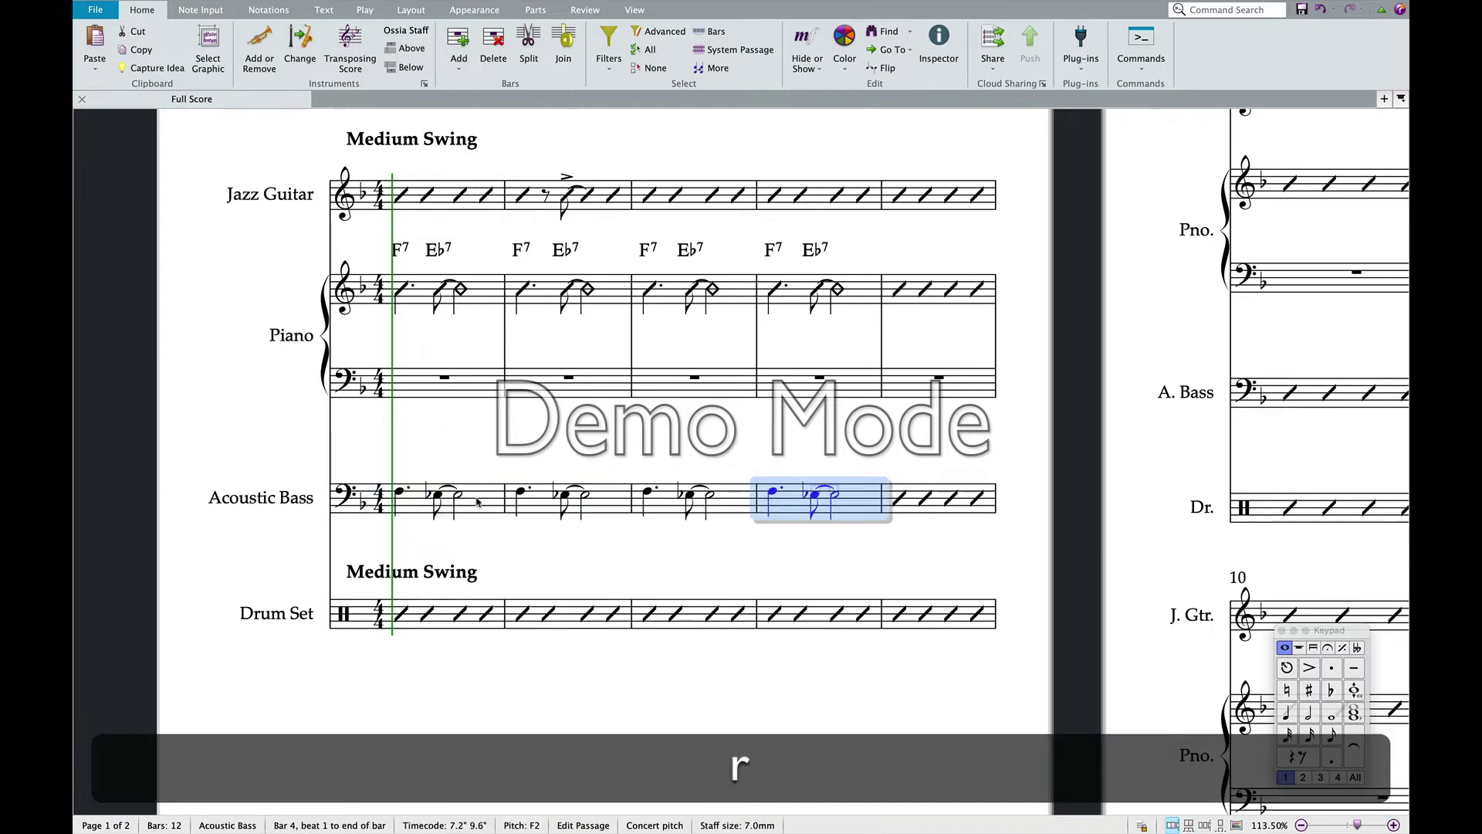
{"action": "left_click", "coordinate": [497, 440]}
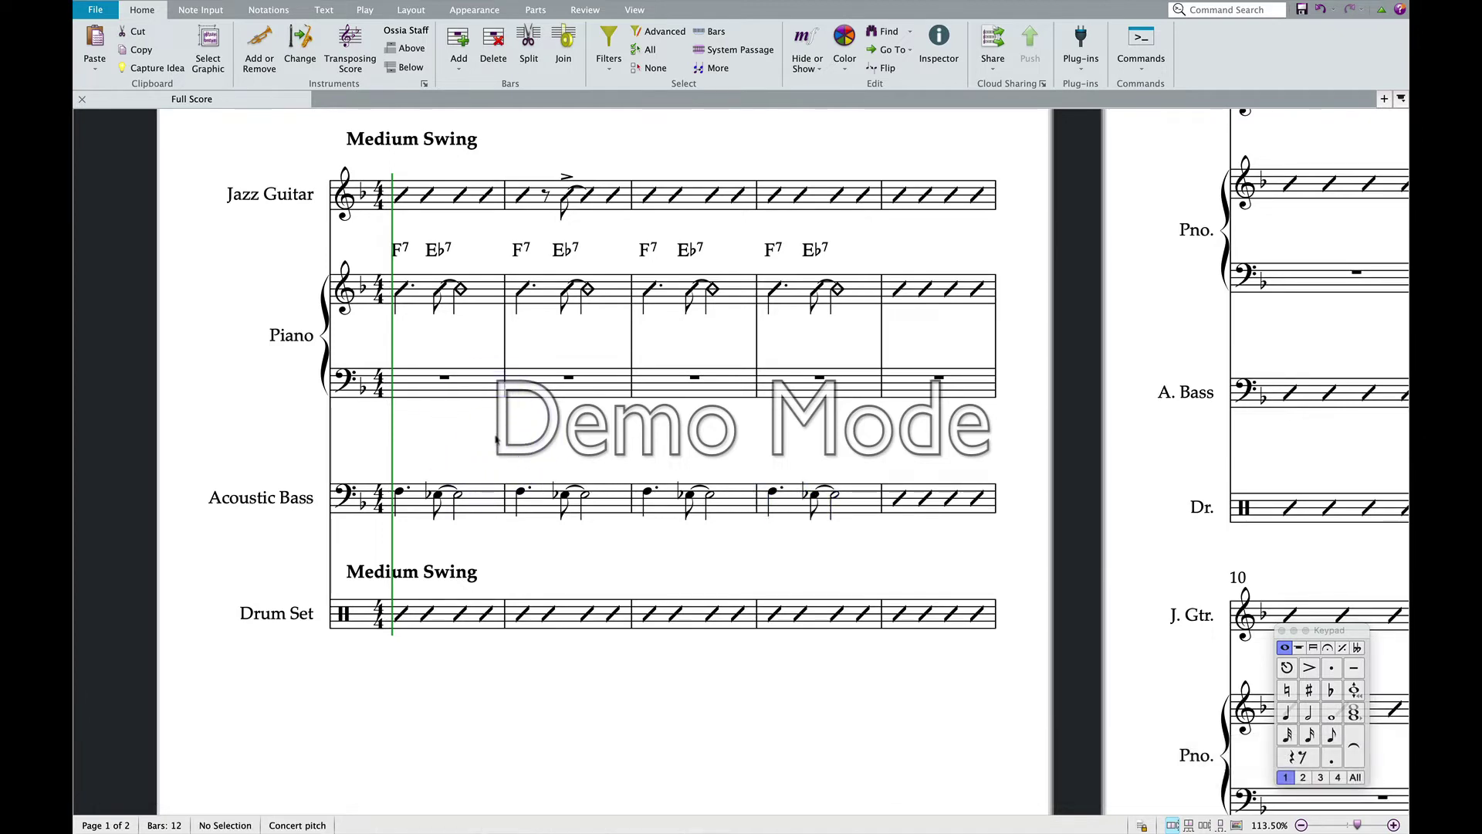
{"action": "scroll", "coordinate": [497, 440], "scroll_direction": "up", "scroll_amount": 1}
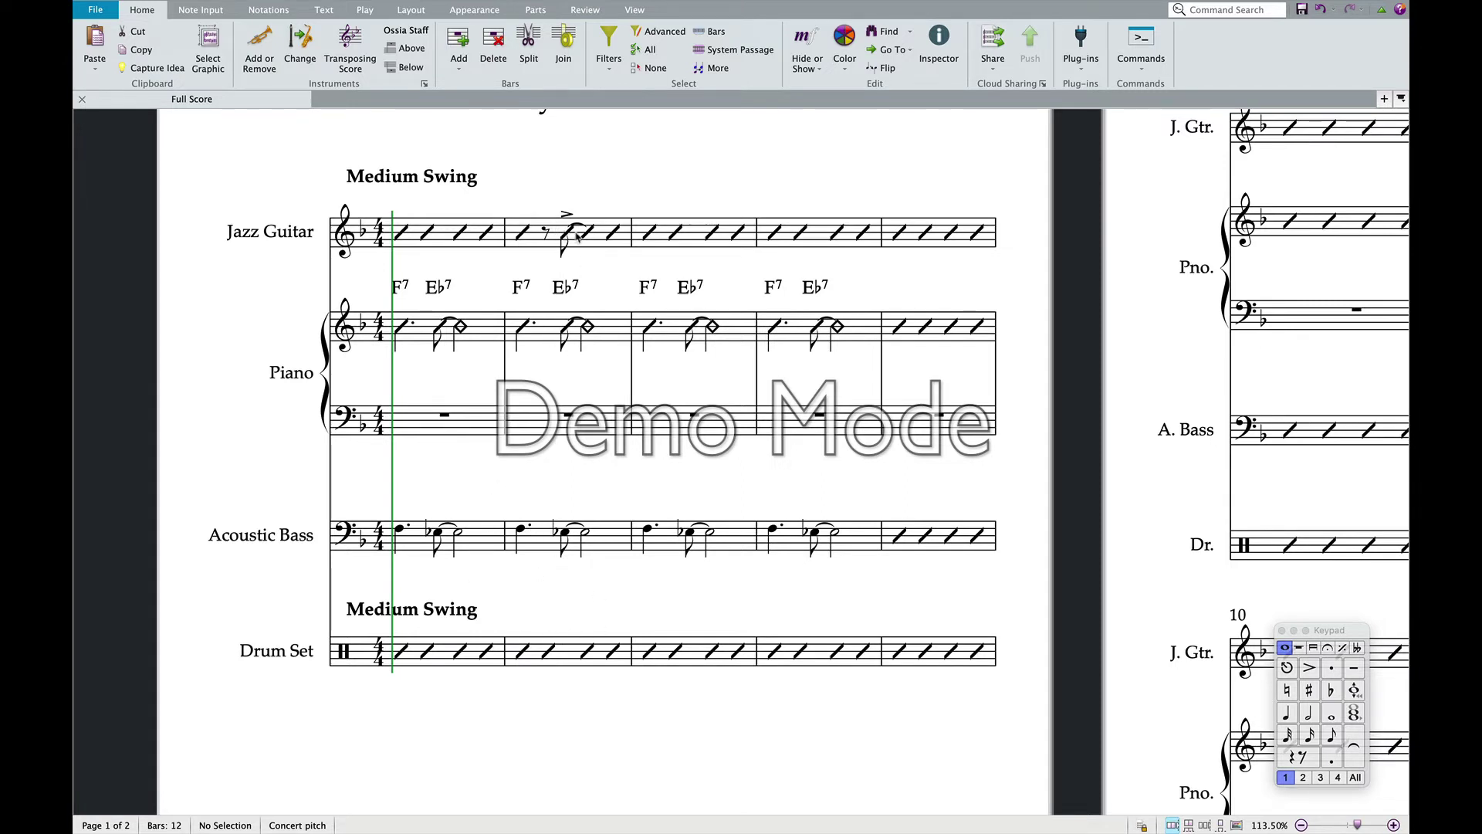
{"action": "left_click", "coordinate": [568, 693]}
{"action": "left_click", "coordinate": [595, 699]}
{"action": "left_click", "coordinate": [566, 660]}
{"action": "left_click", "coordinate": [630, 714]}
- Move the floating Keypad beside the first score page and check the voice of the first Jazz Guitar slash
{"action": "left_click_drag", "start_coordinate": [1326, 635], "coordinate": [1136, 465]}
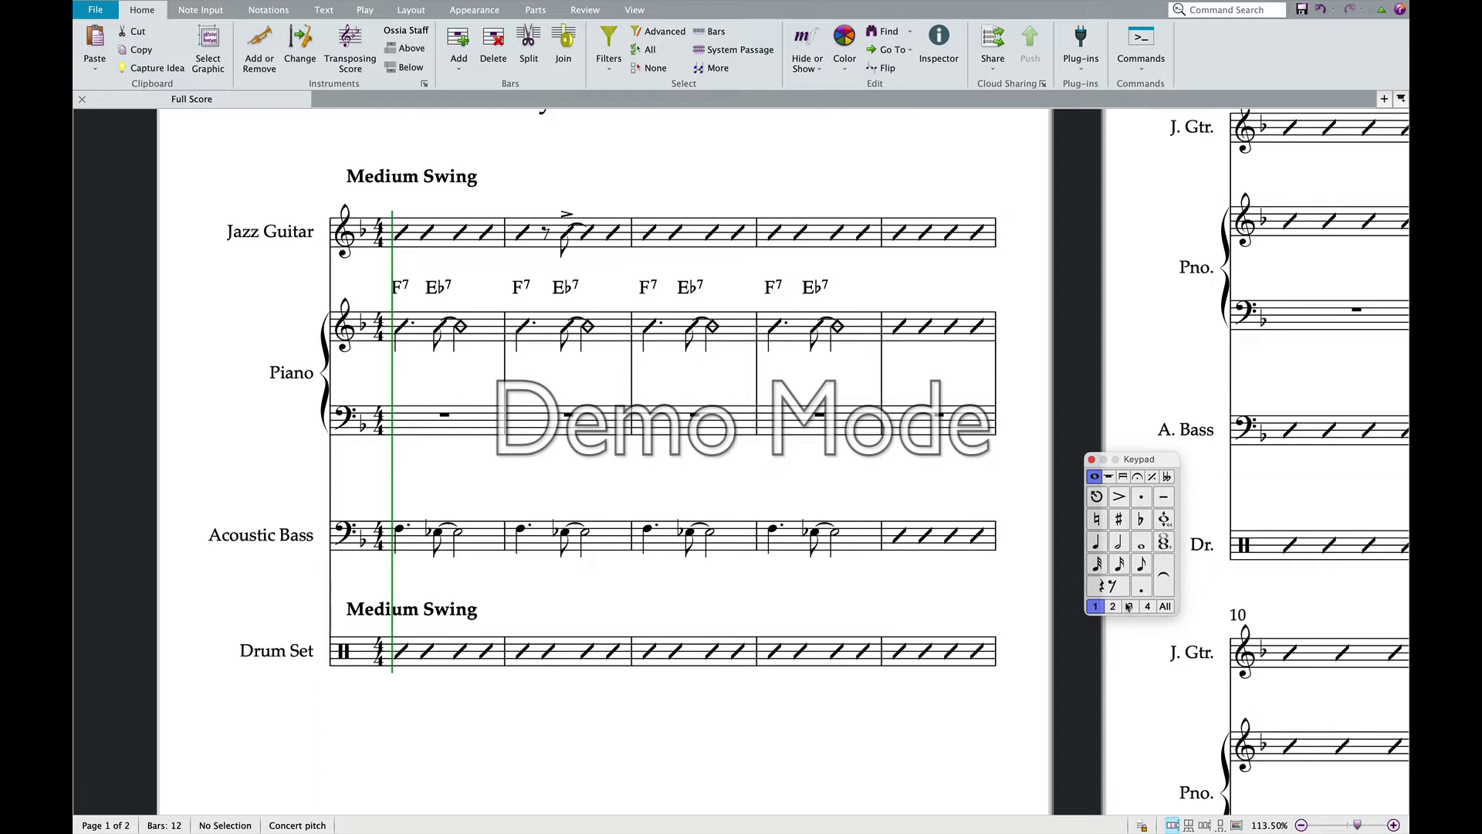
{"action": "left_click", "coordinate": [404, 233]}
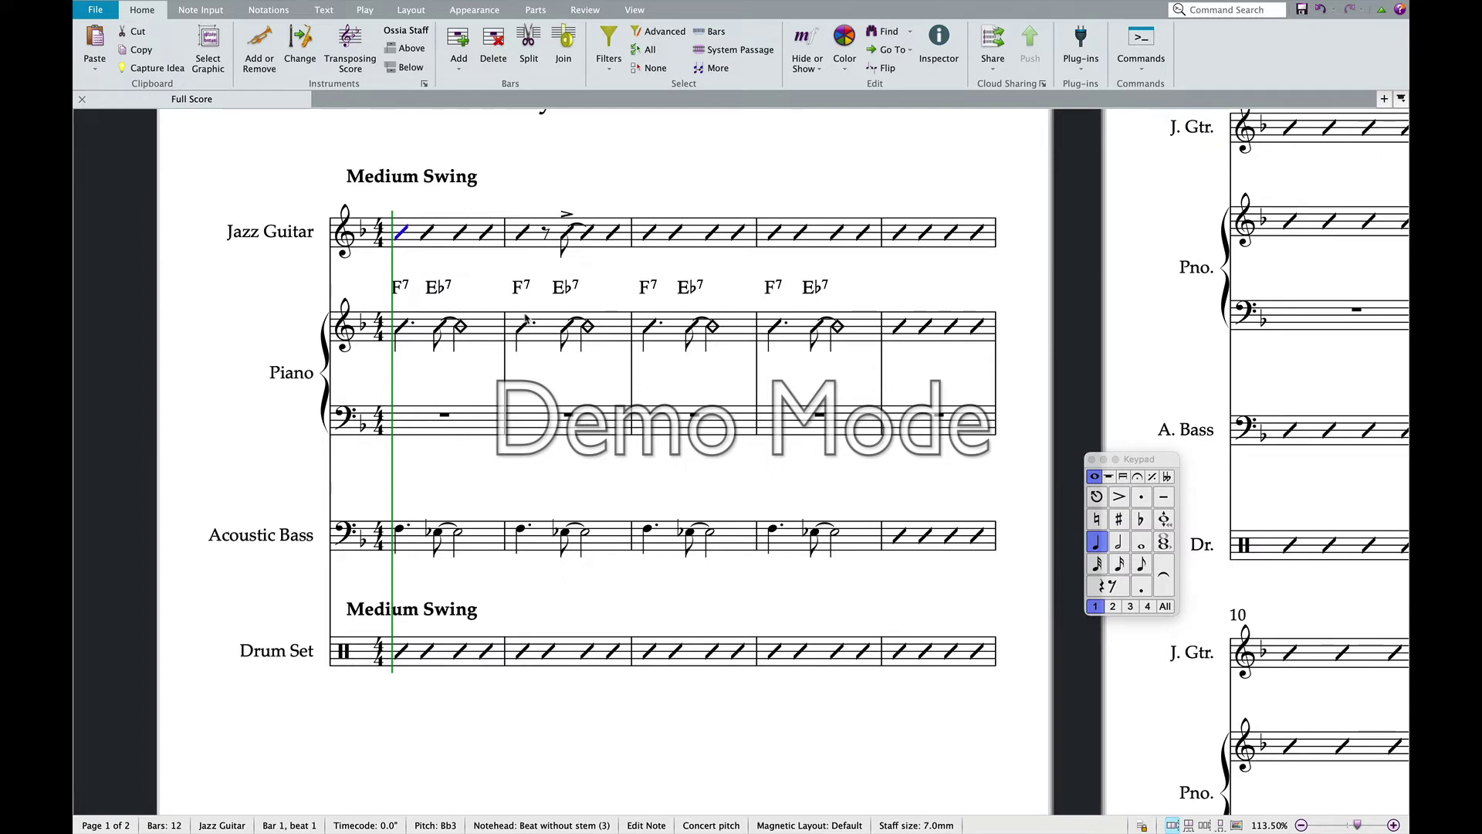
{"action": "key", "text": "Escape"}
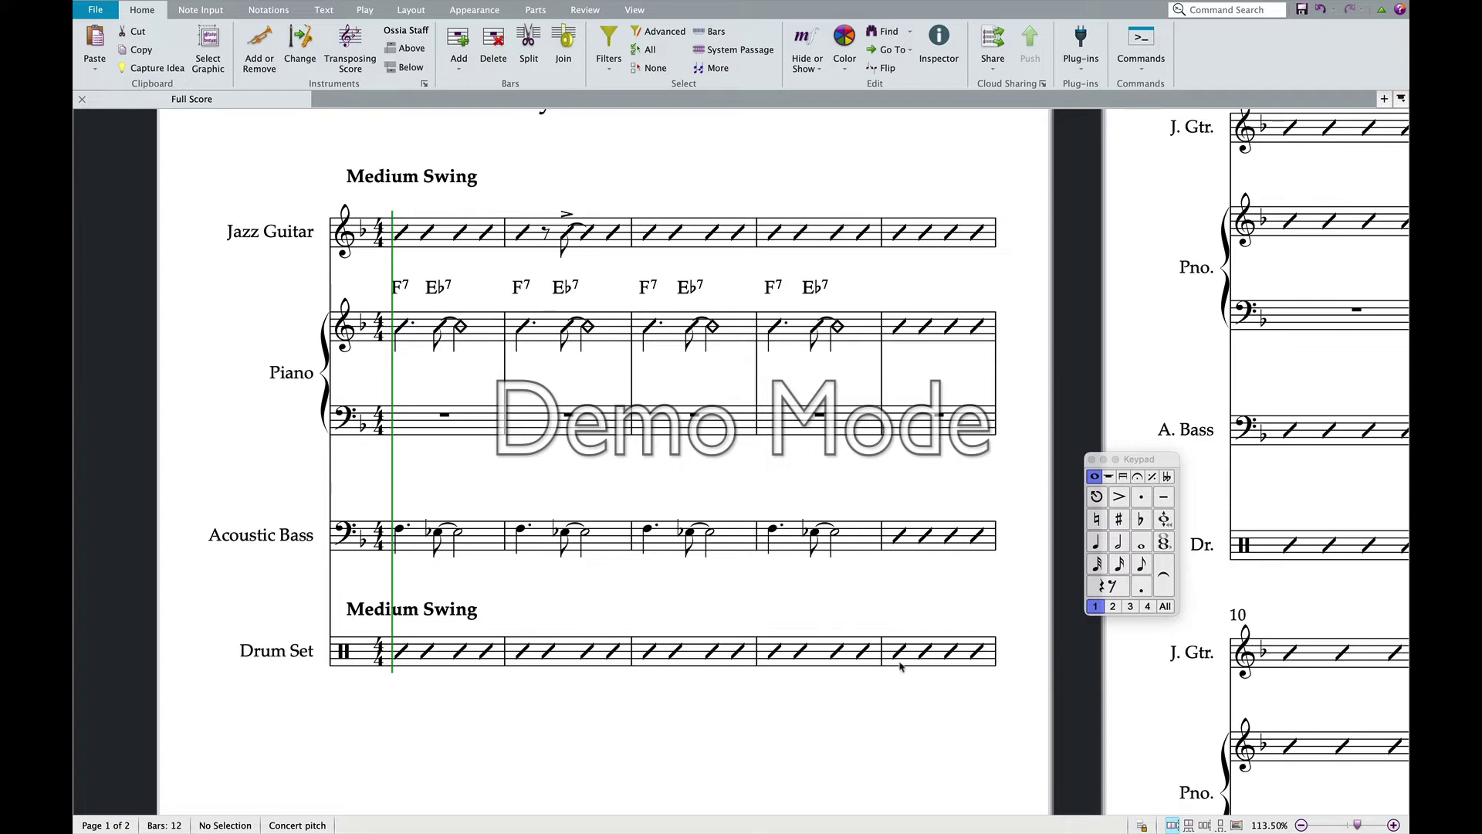
- Add a voice 2 eighth-note G5 above the staff on the second half of beat 2 in Drum Set bar 2
{"action": "left_click", "coordinate": [1114, 607]}
{"action": "left_click", "coordinate": [1142, 564]}
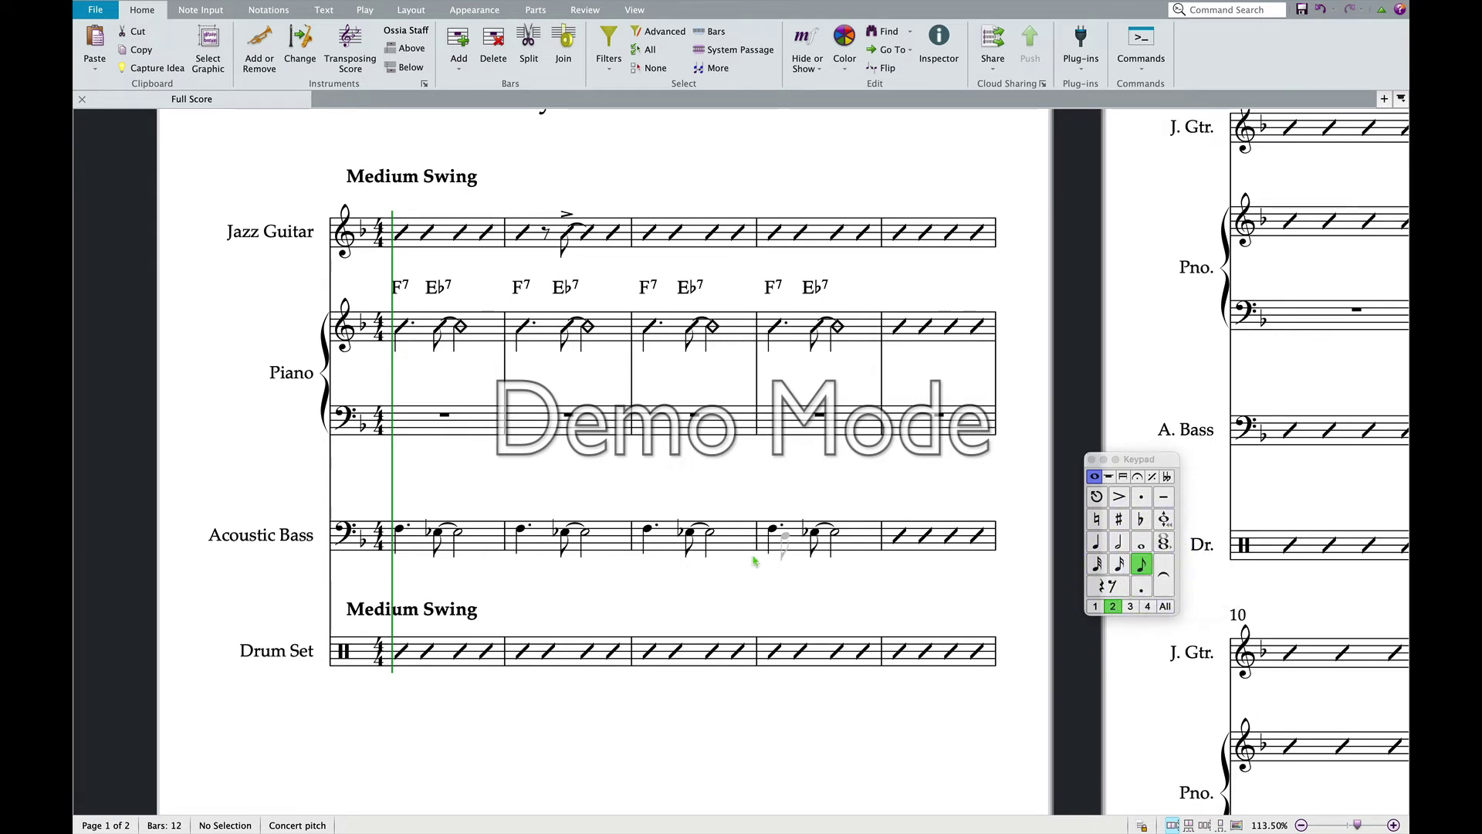
{"action": "left_click", "coordinate": [566, 635]}
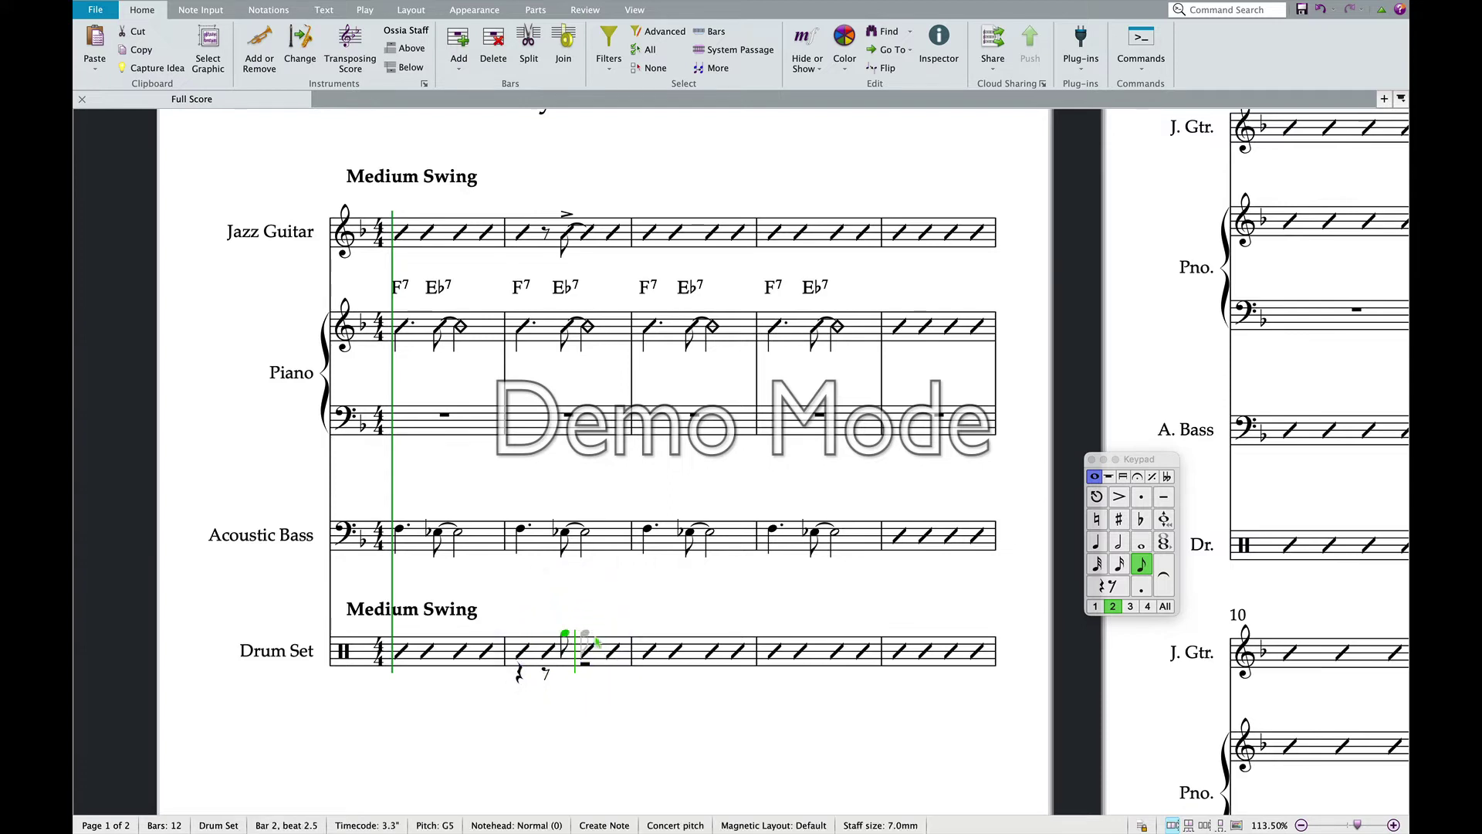
{"action": "key", "text": "Escape"}
{"action": "key", "text": "Escape"}
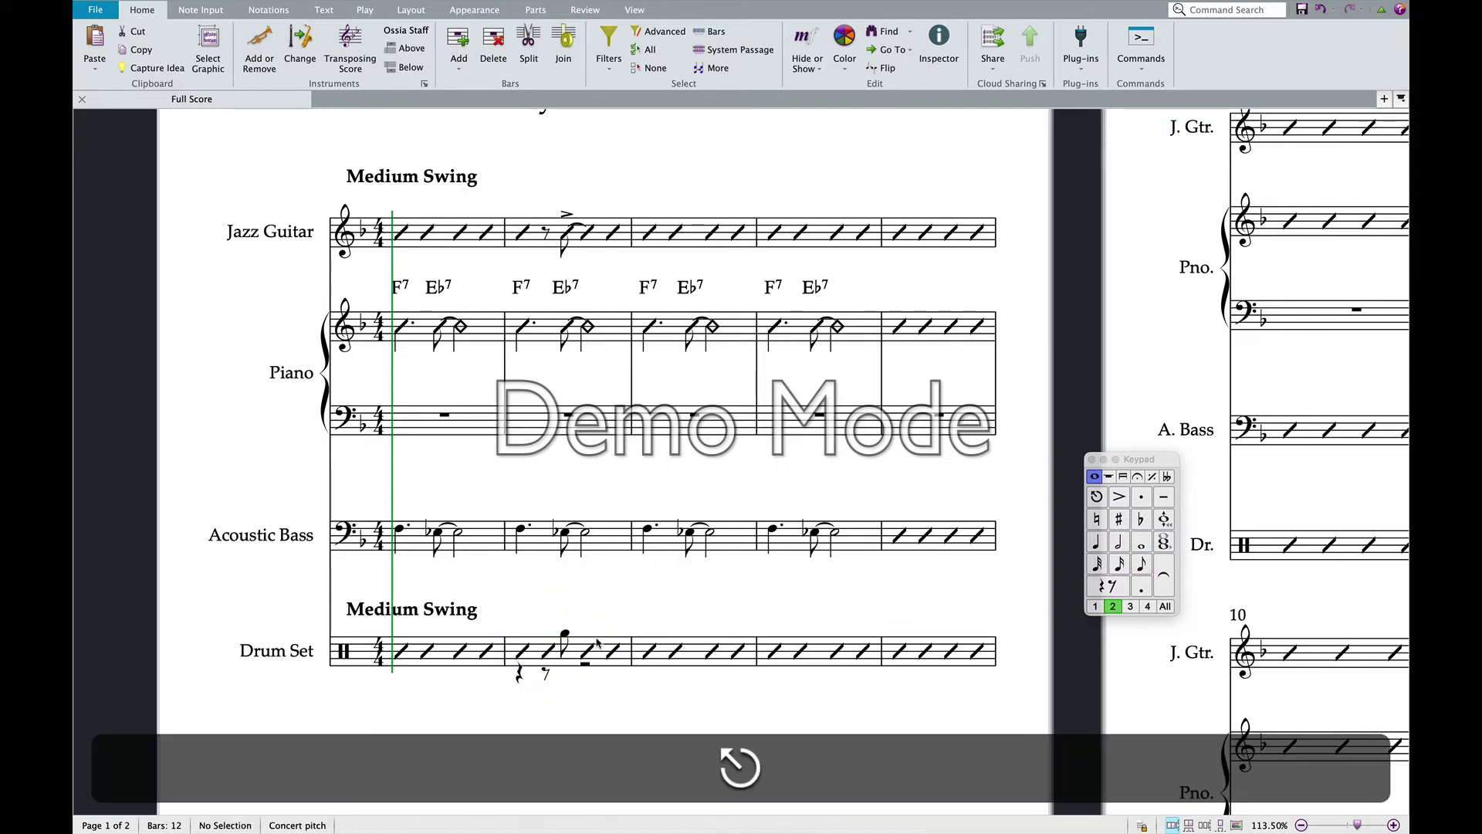
- Raise the voice 2 quarter rest on beat 1 of Drum Set bar 2 above the staff
{"action": "left_click", "coordinate": [518, 675]}
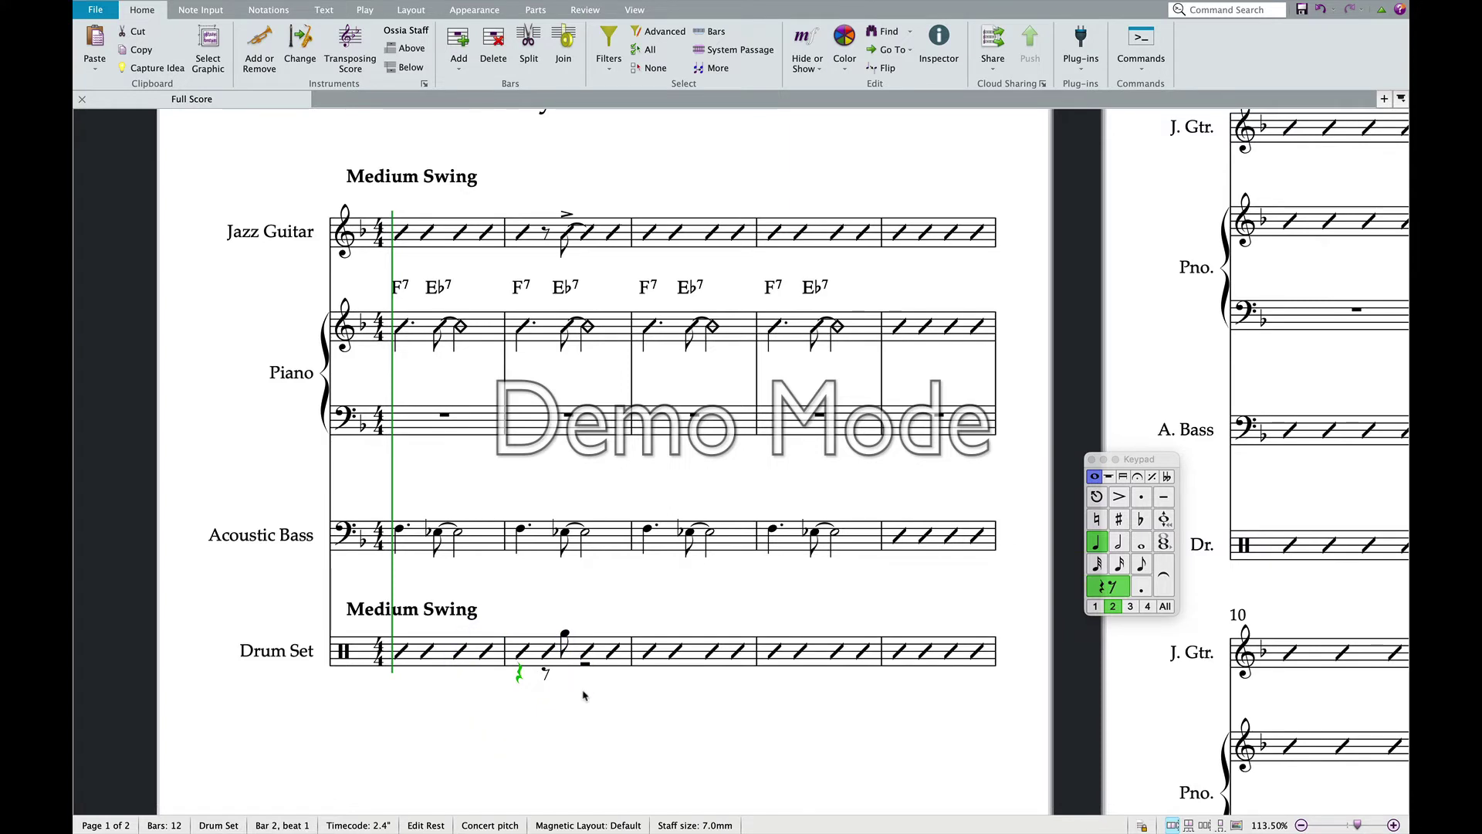
{"action": "key", "text": "Up"}
{"action": "key", "text": "Up"}
{"action": "key", "text": "Up"}
{"action": "key", "text": "Up"}
{"action": "key", "text": "Up"}
{"action": "key", "text": "Up"}
{"action": "key", "text": "Up"}
{"action": "key", "text": "Up"}
{"action": "key", "text": "Up"}
{"action": "key", "text": "Up"}
{"action": "key", "text": "Up"}
{"action": "key", "text": "Up"}
{"action": "key", "text": "Up"}
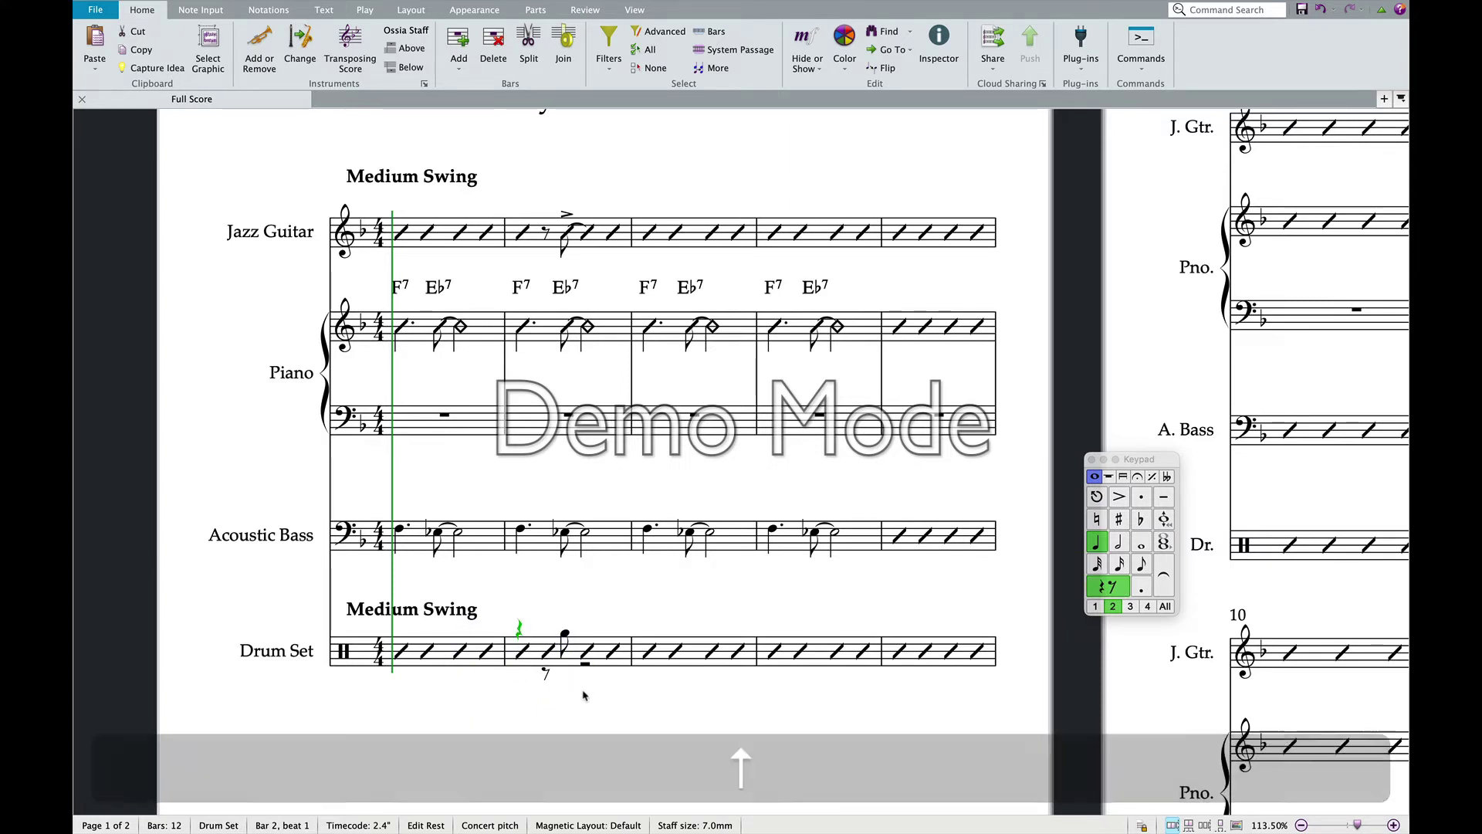
- Raise the voice 2 eighth rest on beat 2 and half rest on beat 3 of Drum Set bar 2 above the staff
{"action": "left_click", "coordinate": [546, 675]}
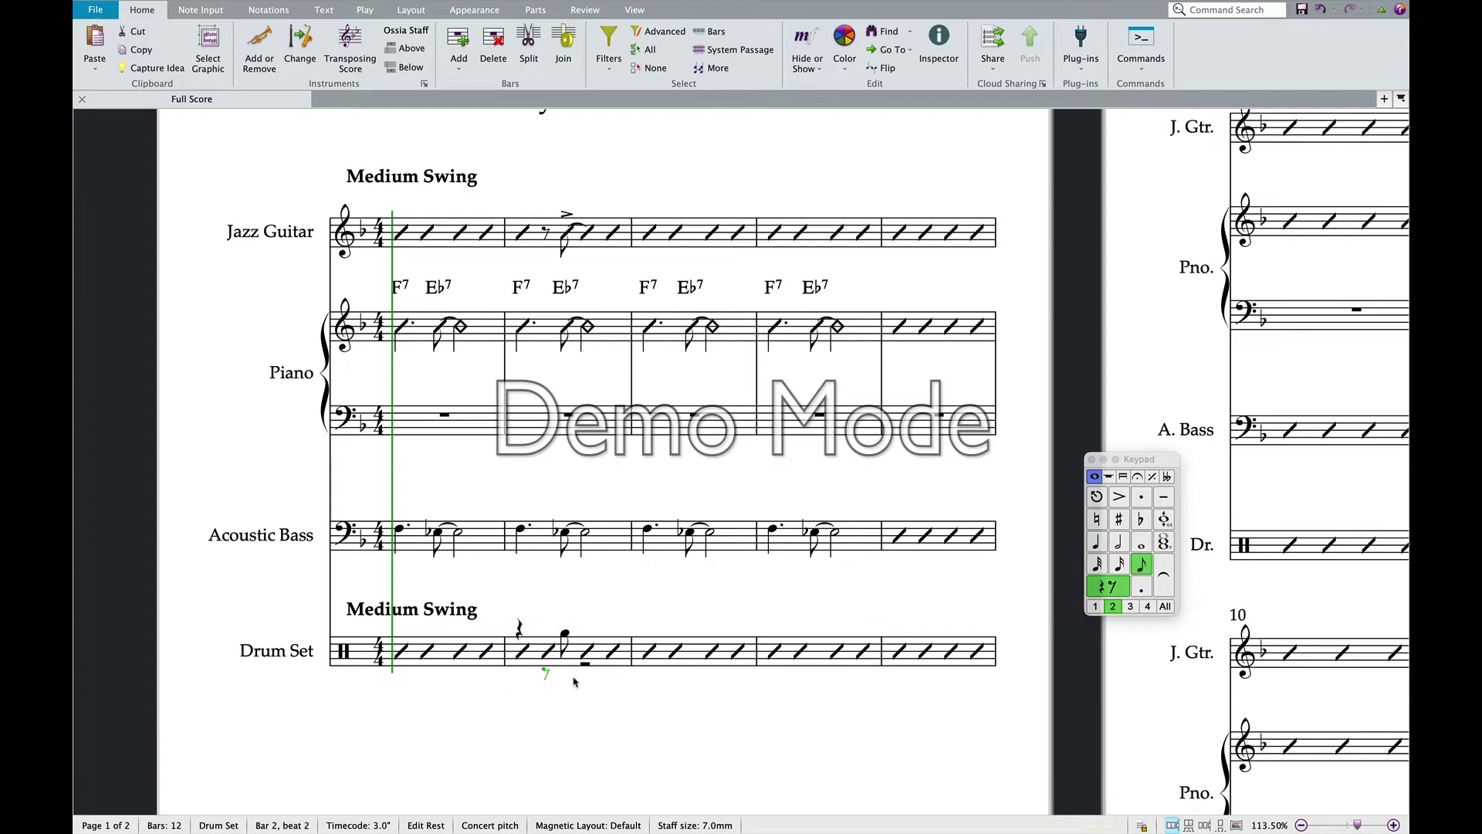
{"action": "key", "text": "Up"}
{"action": "key", "text": "Up"}
{"action": "key", "text": "Up"}
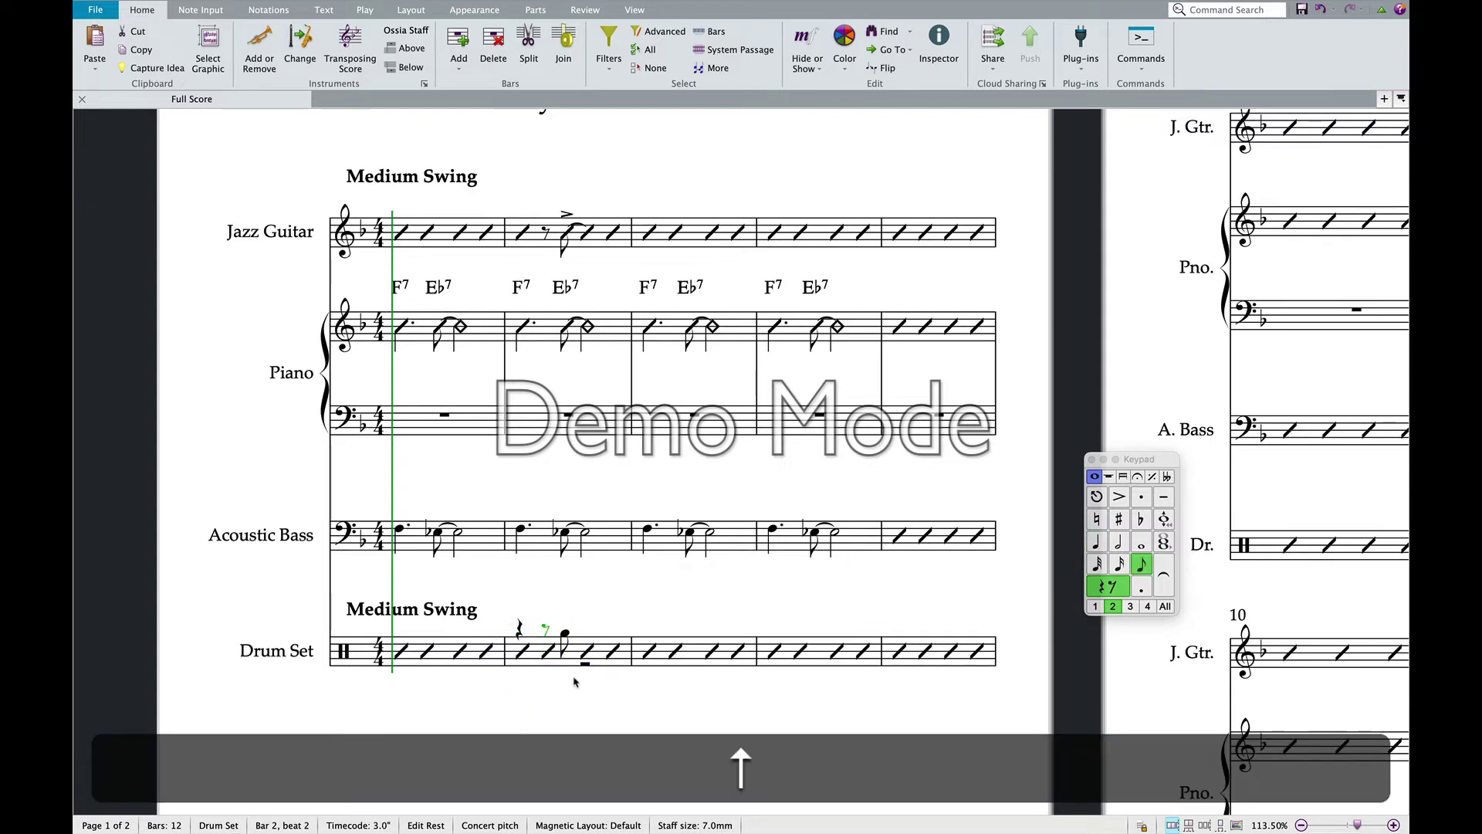
{"action": "left_click", "coordinate": [585, 662]}
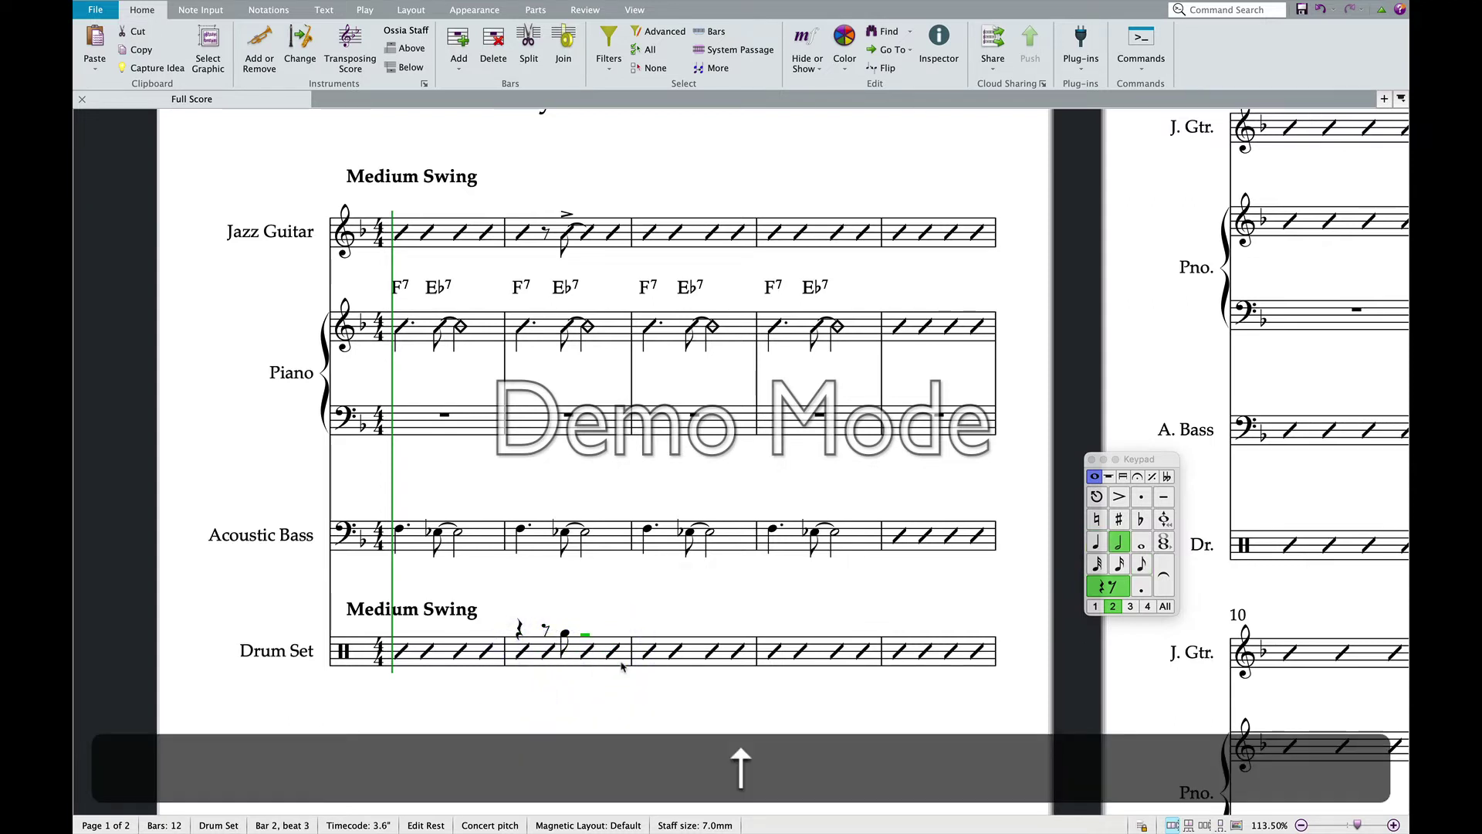
- Flip the voice 2 eighth note's stem upward in Drum Set bar 2 and add a tie curving above the note
{"action": "left_click", "coordinate": [565, 633]}
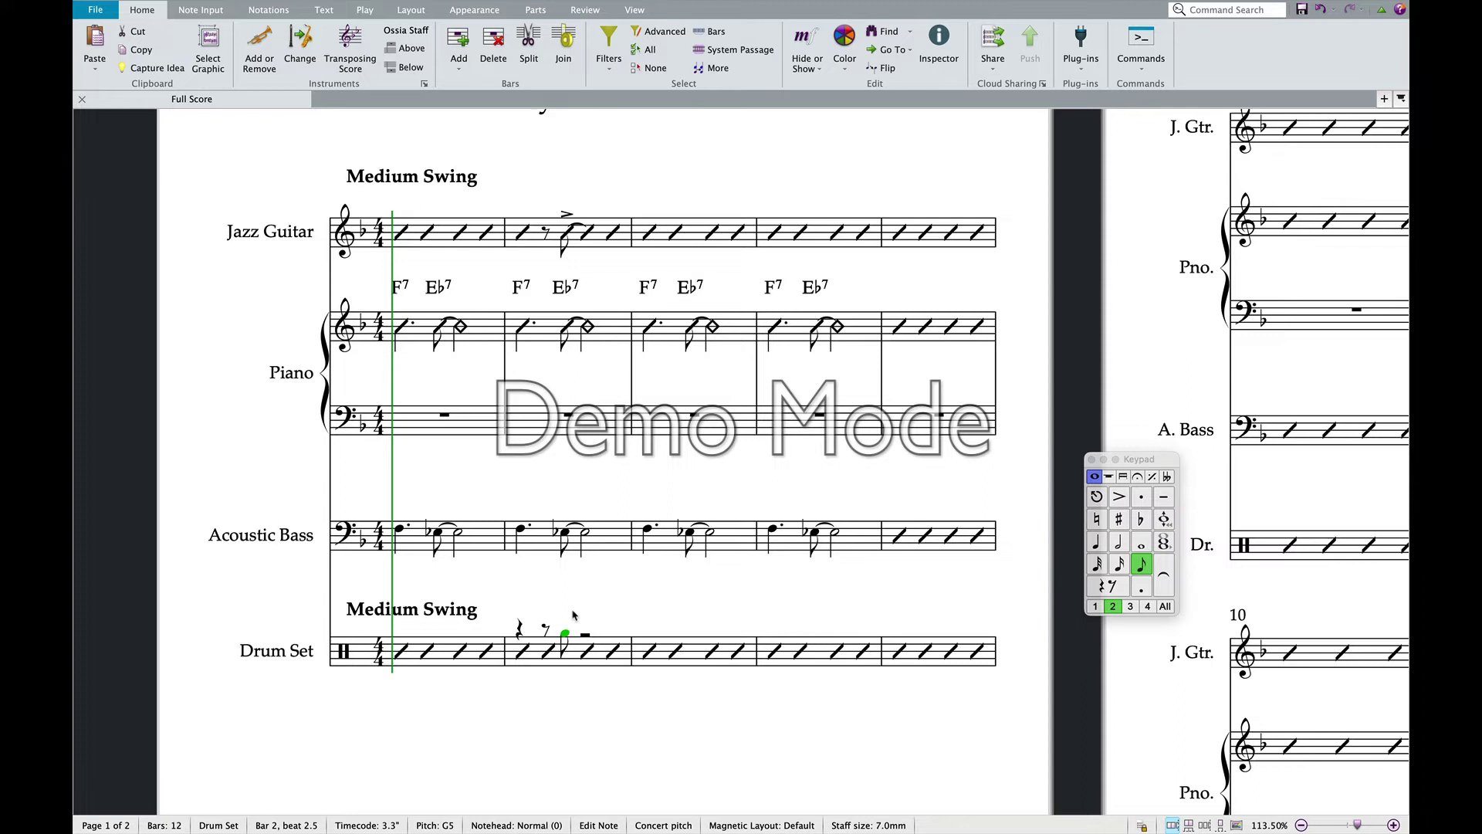
{"action": "key", "text": "x"}
{"action": "left_click", "coordinate": [1163, 575]}
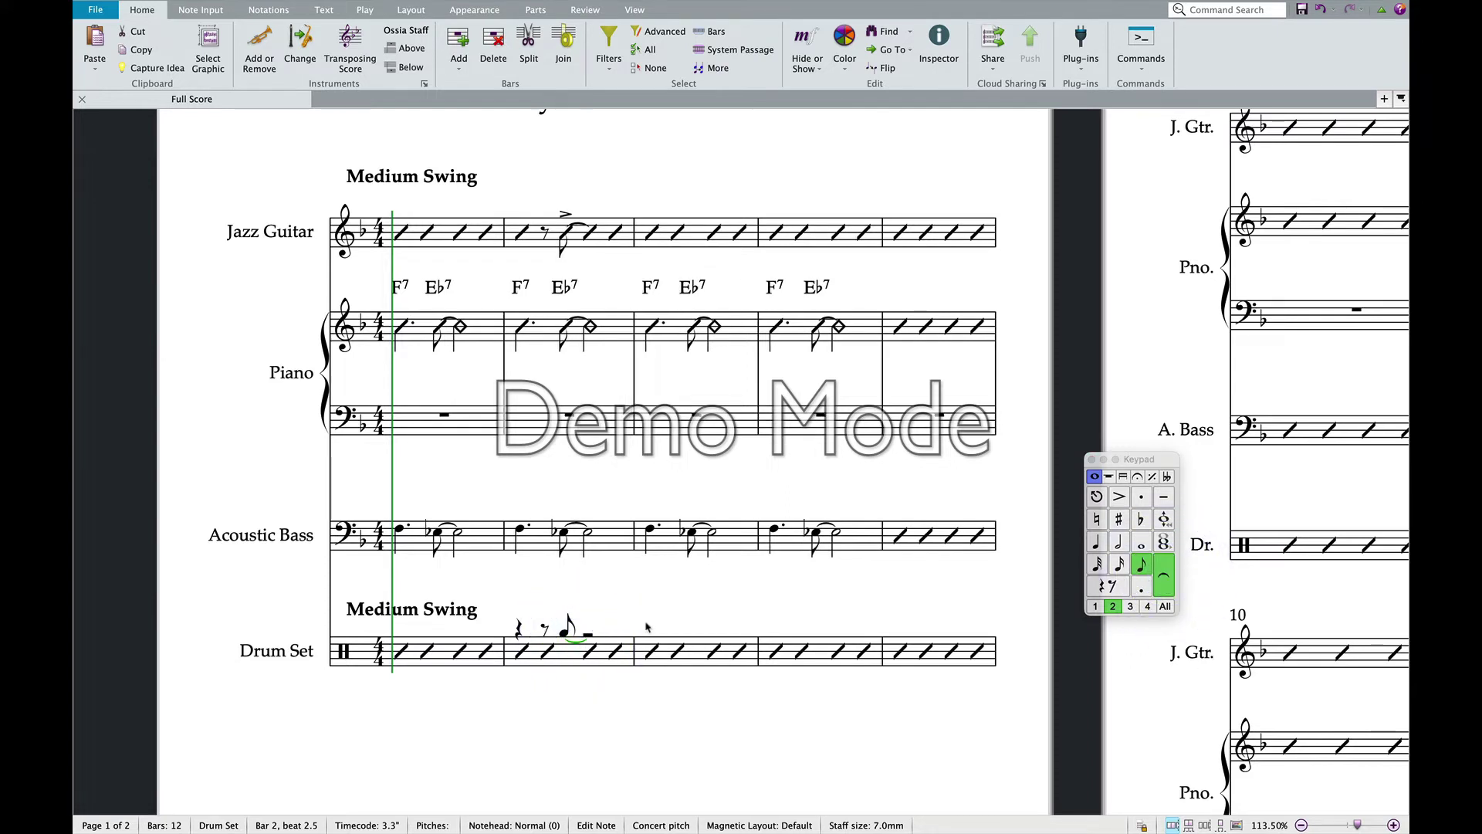
{"action": "left_click", "coordinate": [668, 599]}
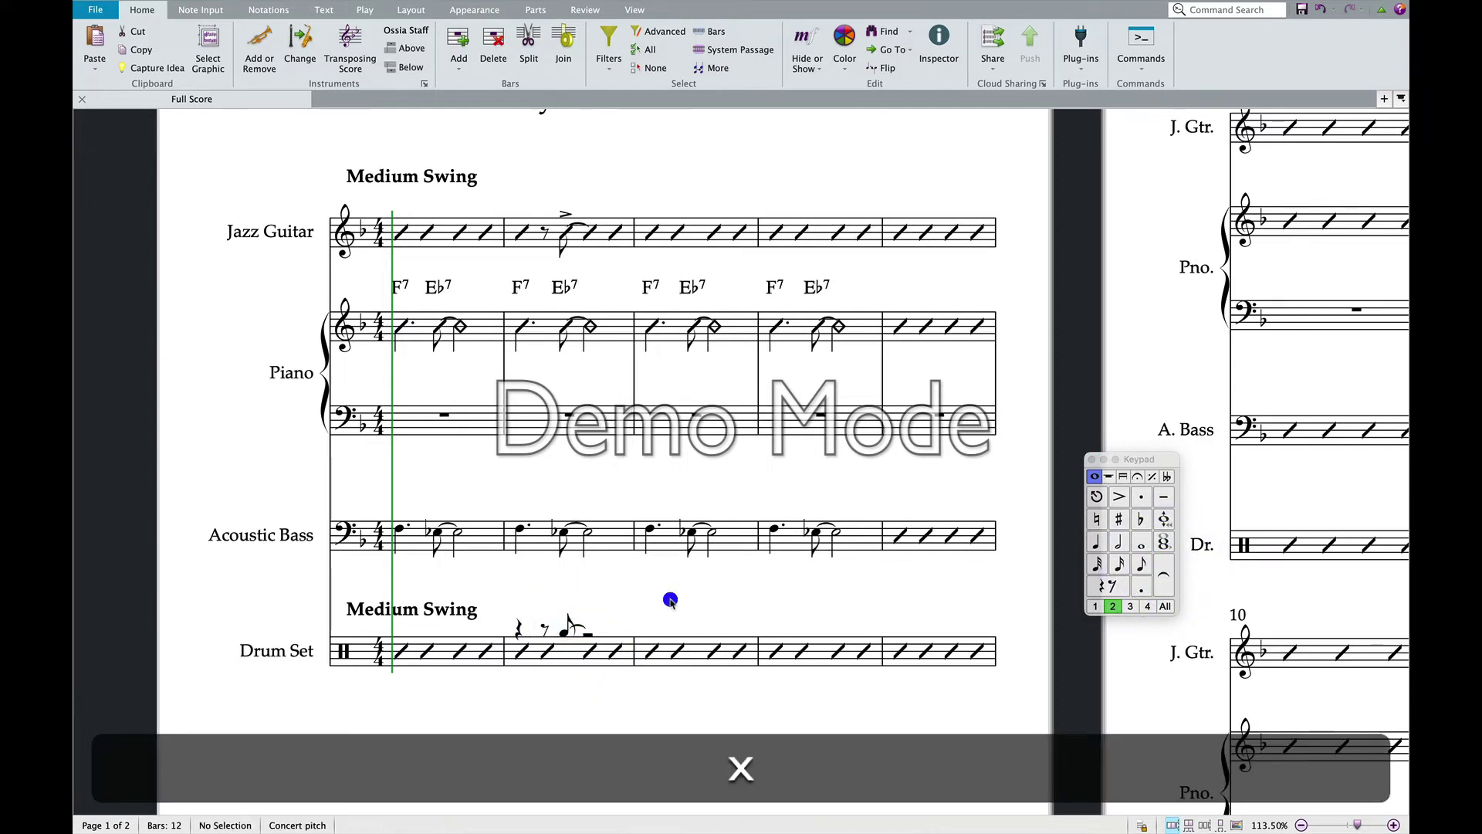
- Make the voice 2 rests and tied eighth note in Drum Set bar 2 cue-sized, and clear the selection
{"action": "left_click", "coordinate": [518, 628]}
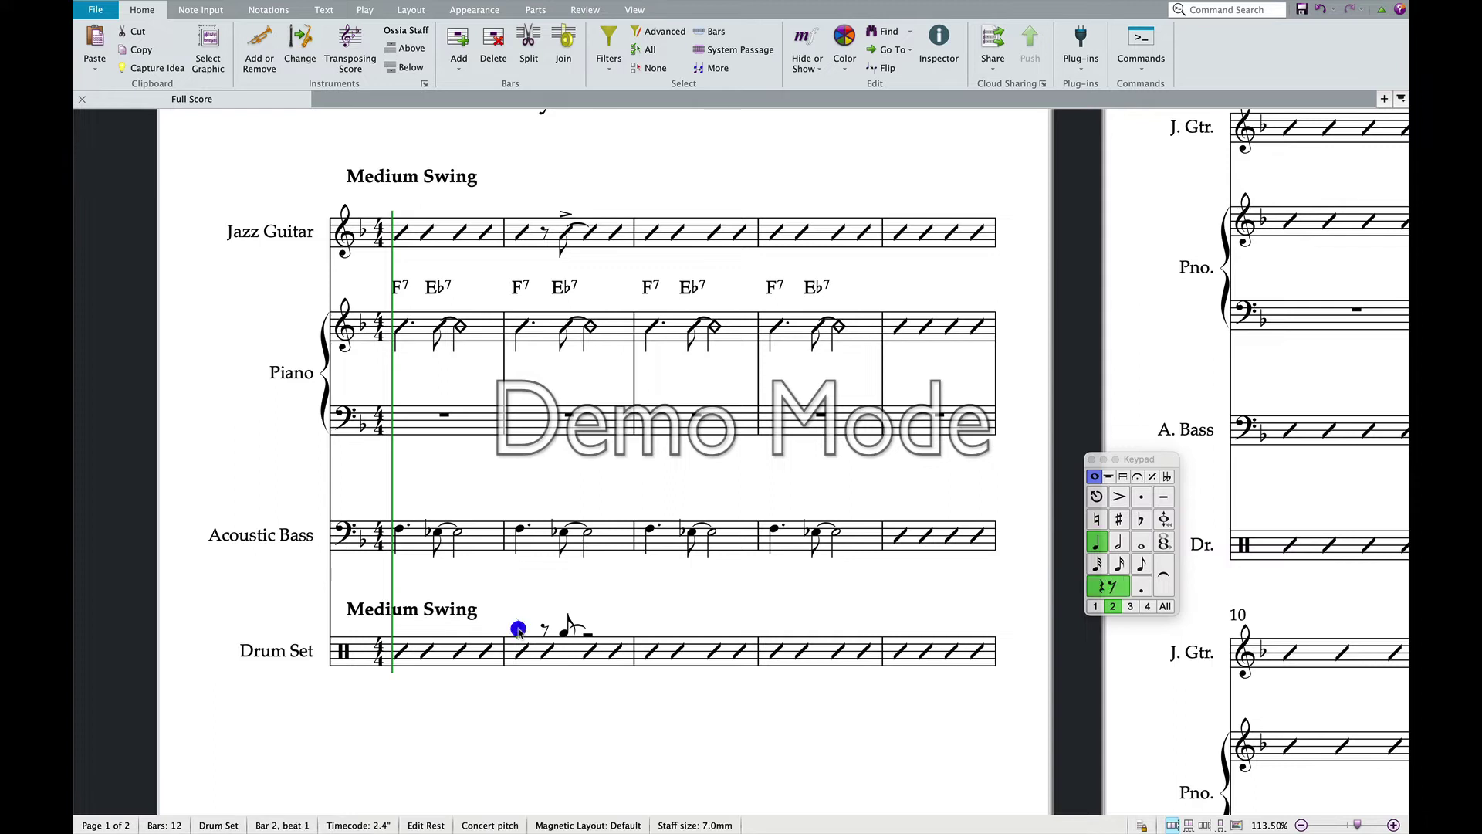
{"action": "left_click", "coordinate": [545, 630], "text": "super"}
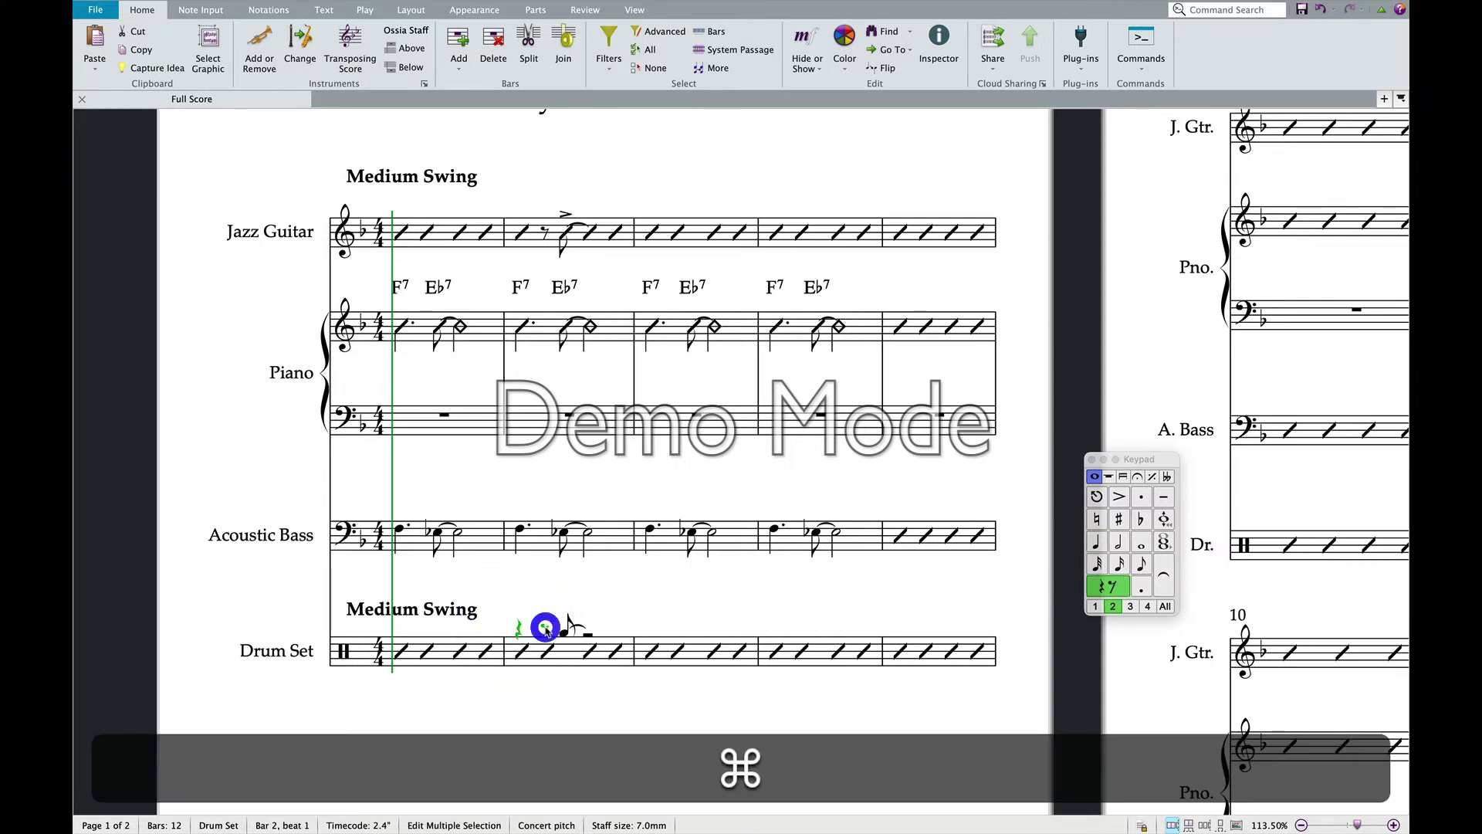
{"action": "left_click", "coordinate": [564, 630], "text": "super"}
{"action": "left_click", "coordinate": [591, 634], "text": "super"}
{"action": "left_click", "coordinate": [591, 634], "text": "super"}
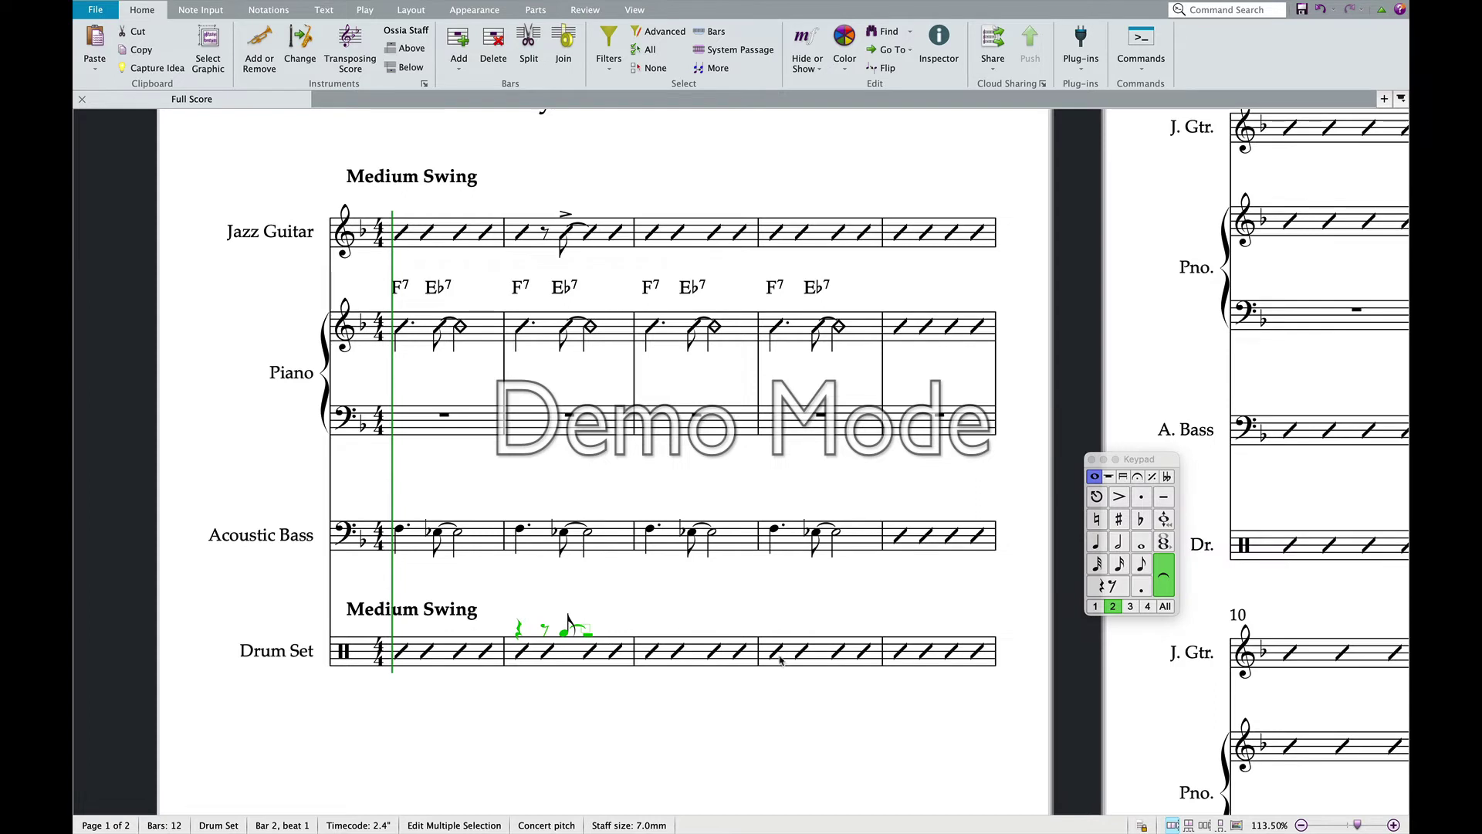
{"action": "left_click", "coordinate": [1109, 478]}
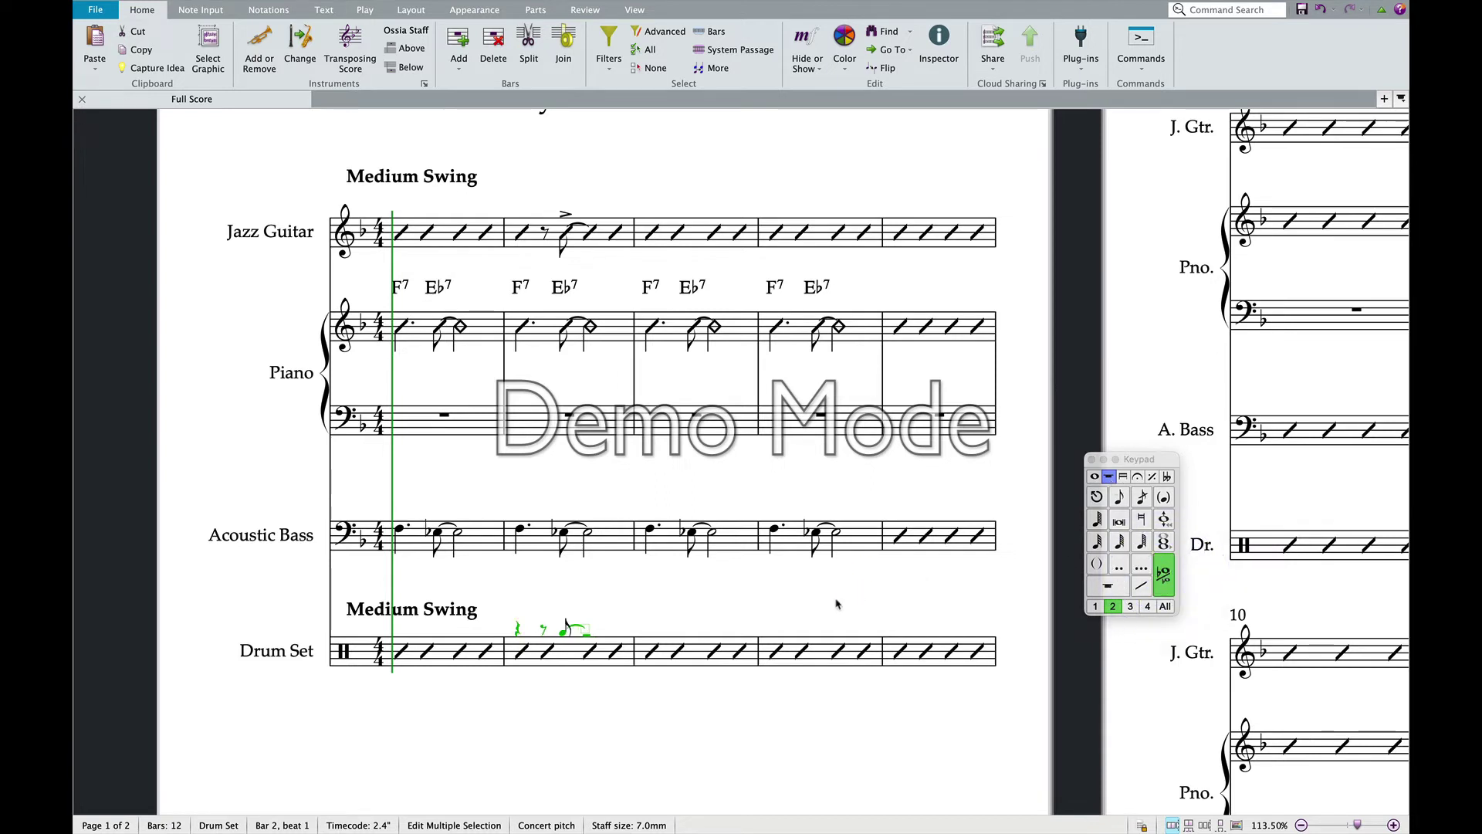
{"action": "left_click", "coordinate": [747, 612]}
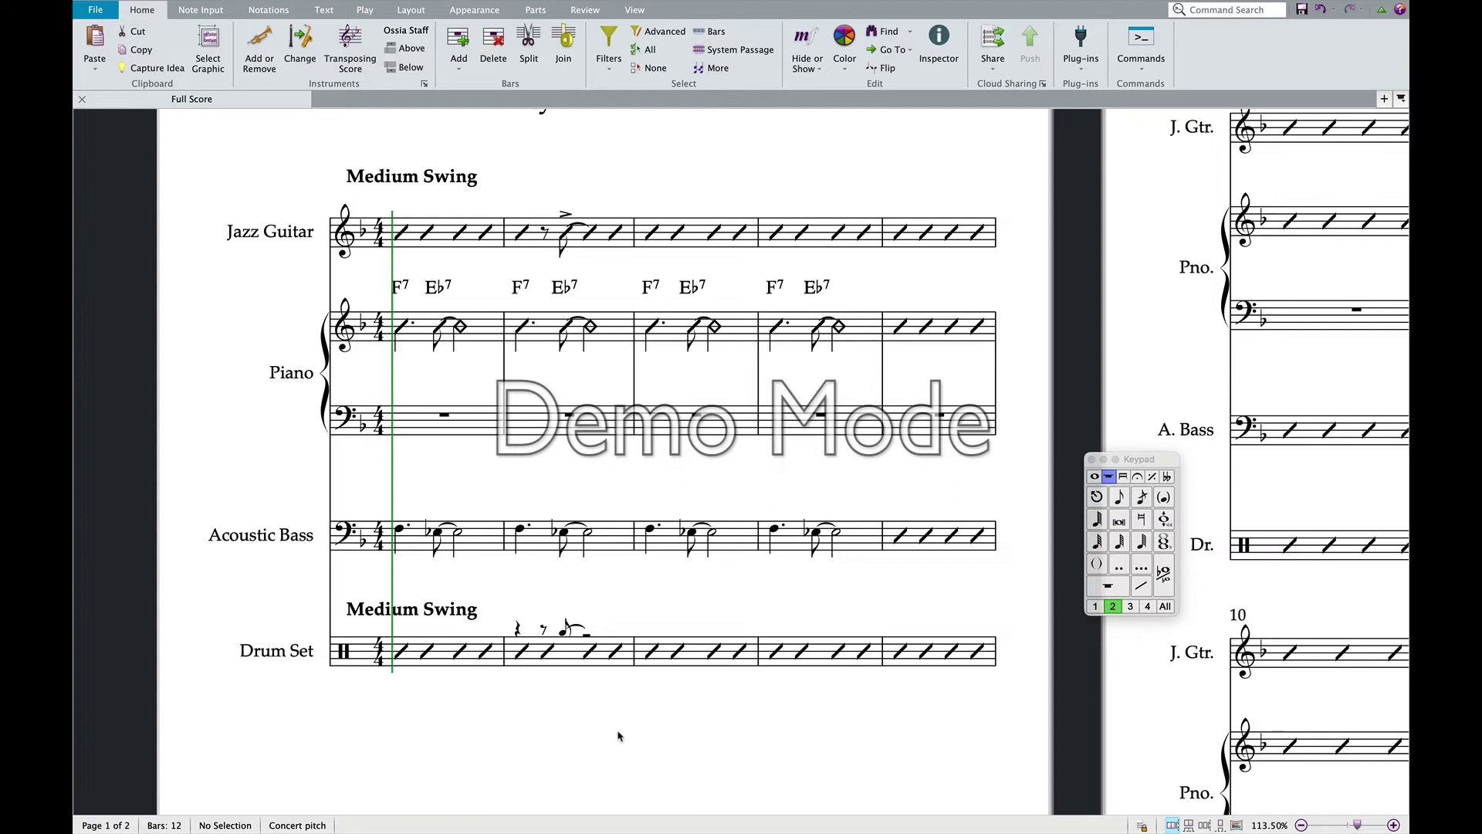
- Copy Acoustic Bass bar 3 into Drum Set bar 3
{"action": "left_click", "coordinate": [668, 538]}
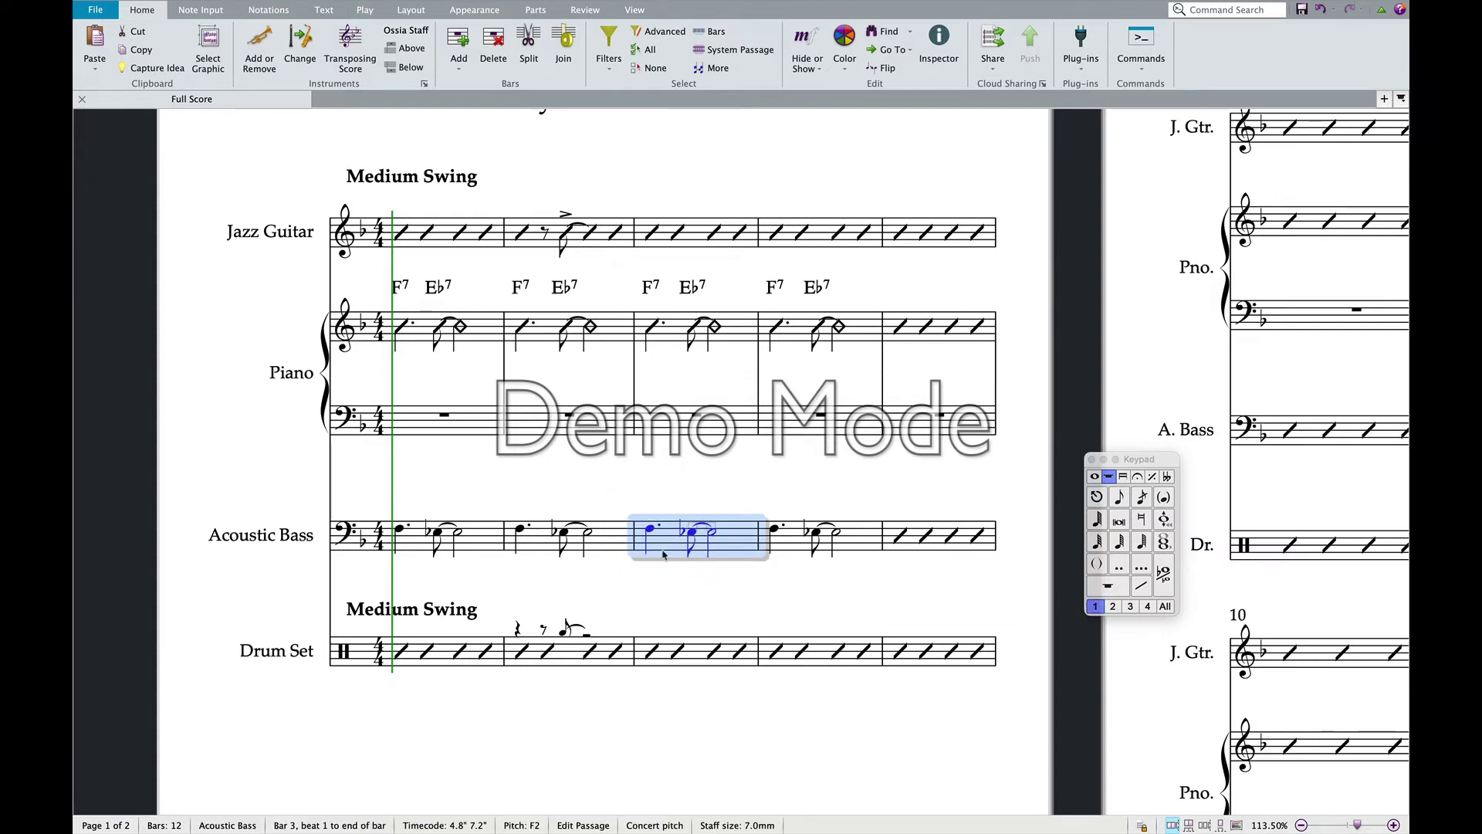
{"action": "left_click", "coordinate": [655, 655], "text": "alt"}
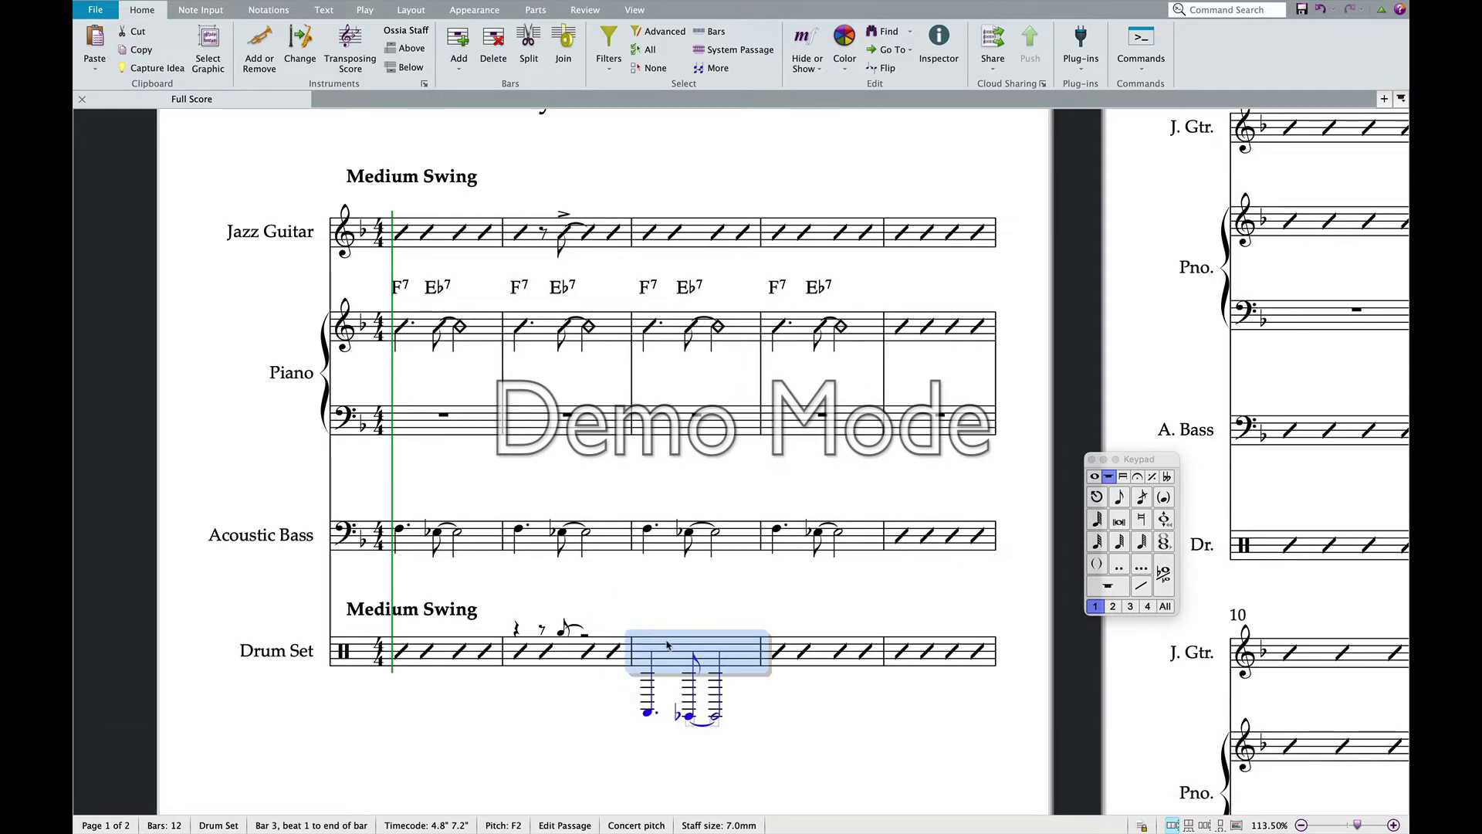
- Run the Drum Cues plug-in on Drum Set bar 3 with cue-size notes above the top staff line, and clear the selection
{"action": "left_click", "coordinate": [1210, 10]}
{"action": "type", "text": "drum"}
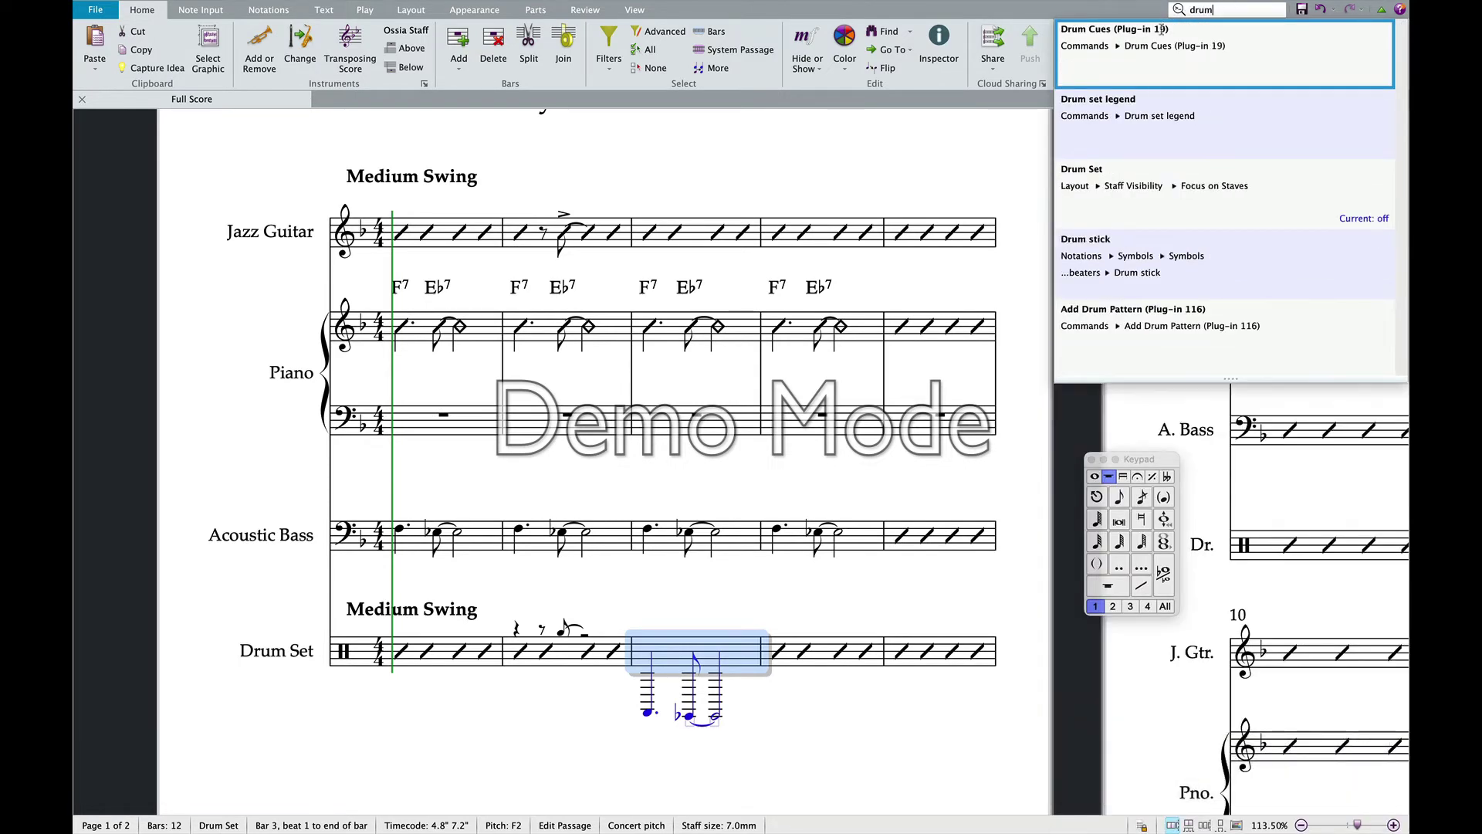
{"action": "left_click", "coordinate": [1155, 59]}
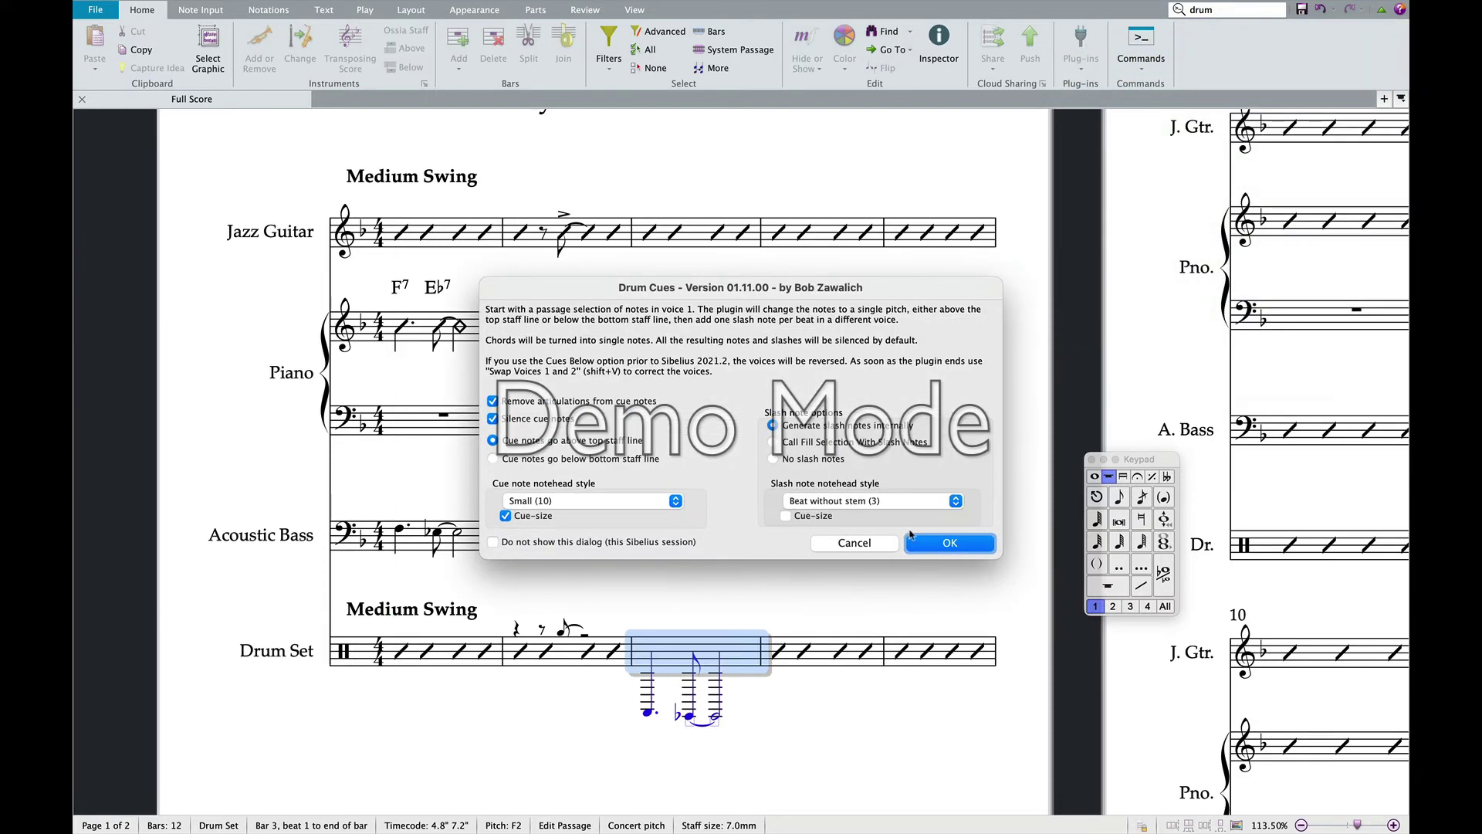
{"action": "left_click", "coordinate": [936, 547]}
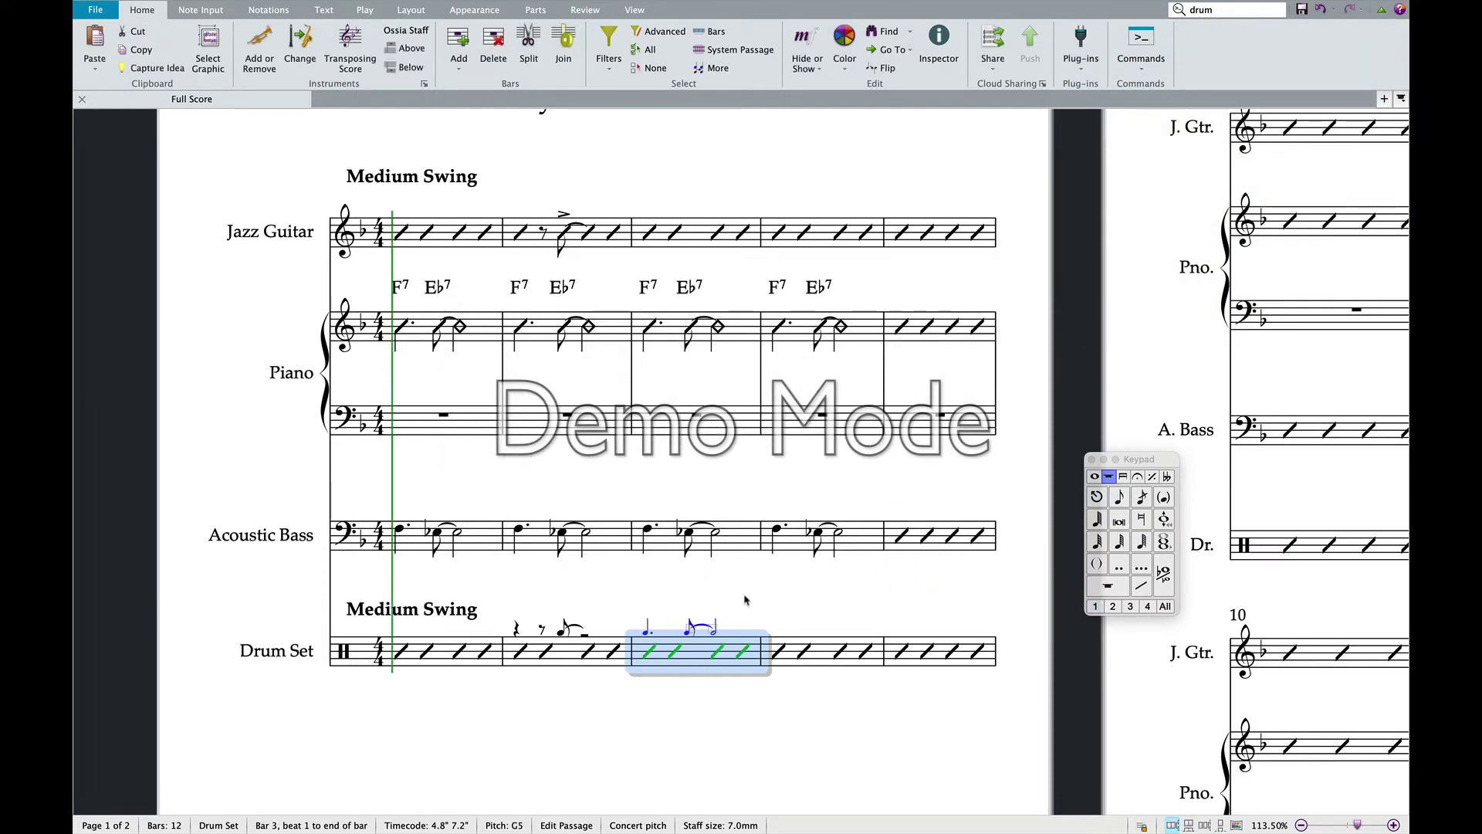
{"action": "left_click", "coordinate": [675, 732]}
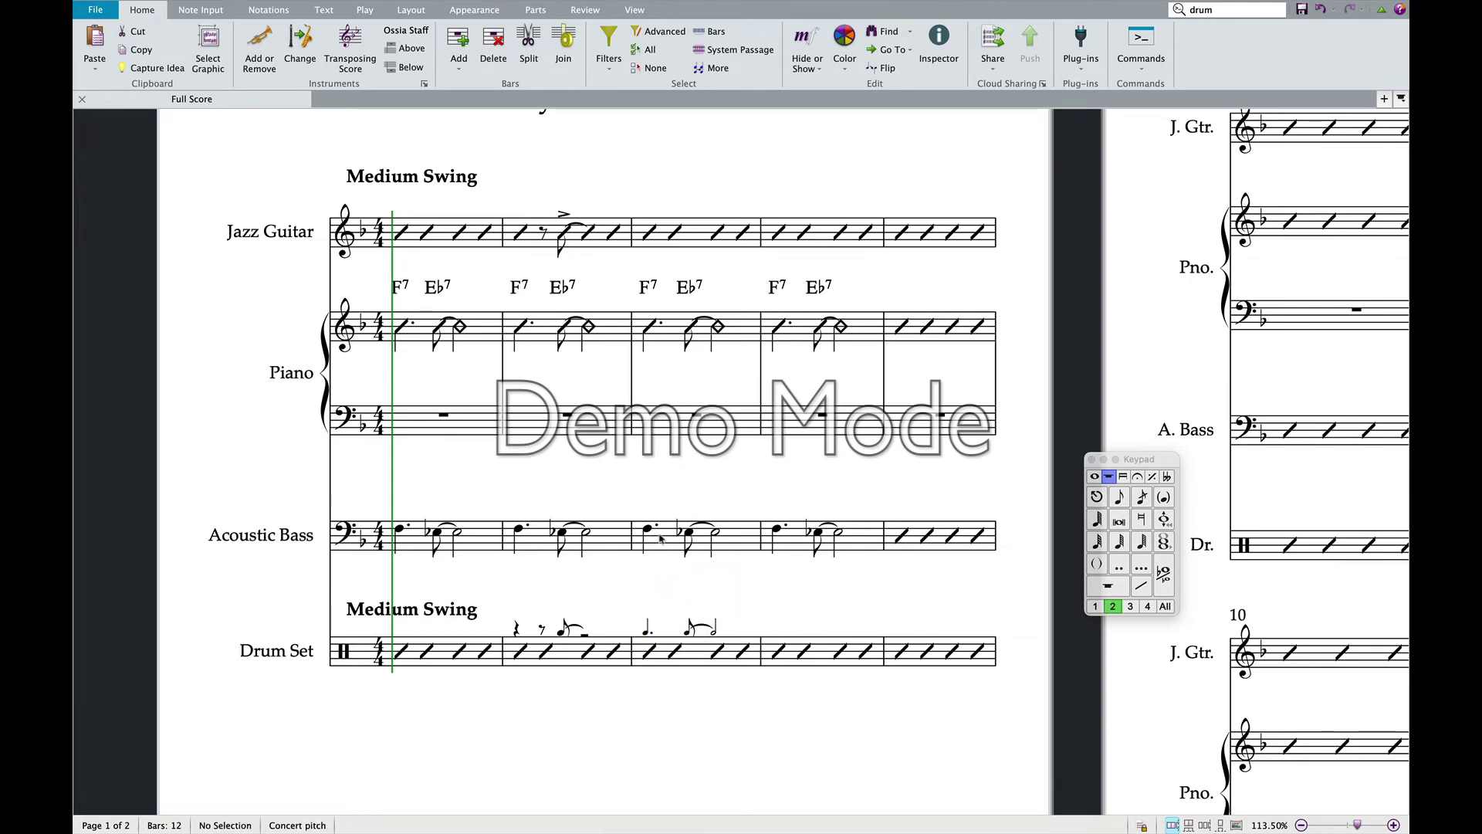
- Enter a rising line of six eighth notes and a quarter note, starting on A2, in bar 4 of the Piano's bass staff
{"action": "scroll", "coordinate": [695, 502], "scroll_direction": "right", "scroll_amount": 3}
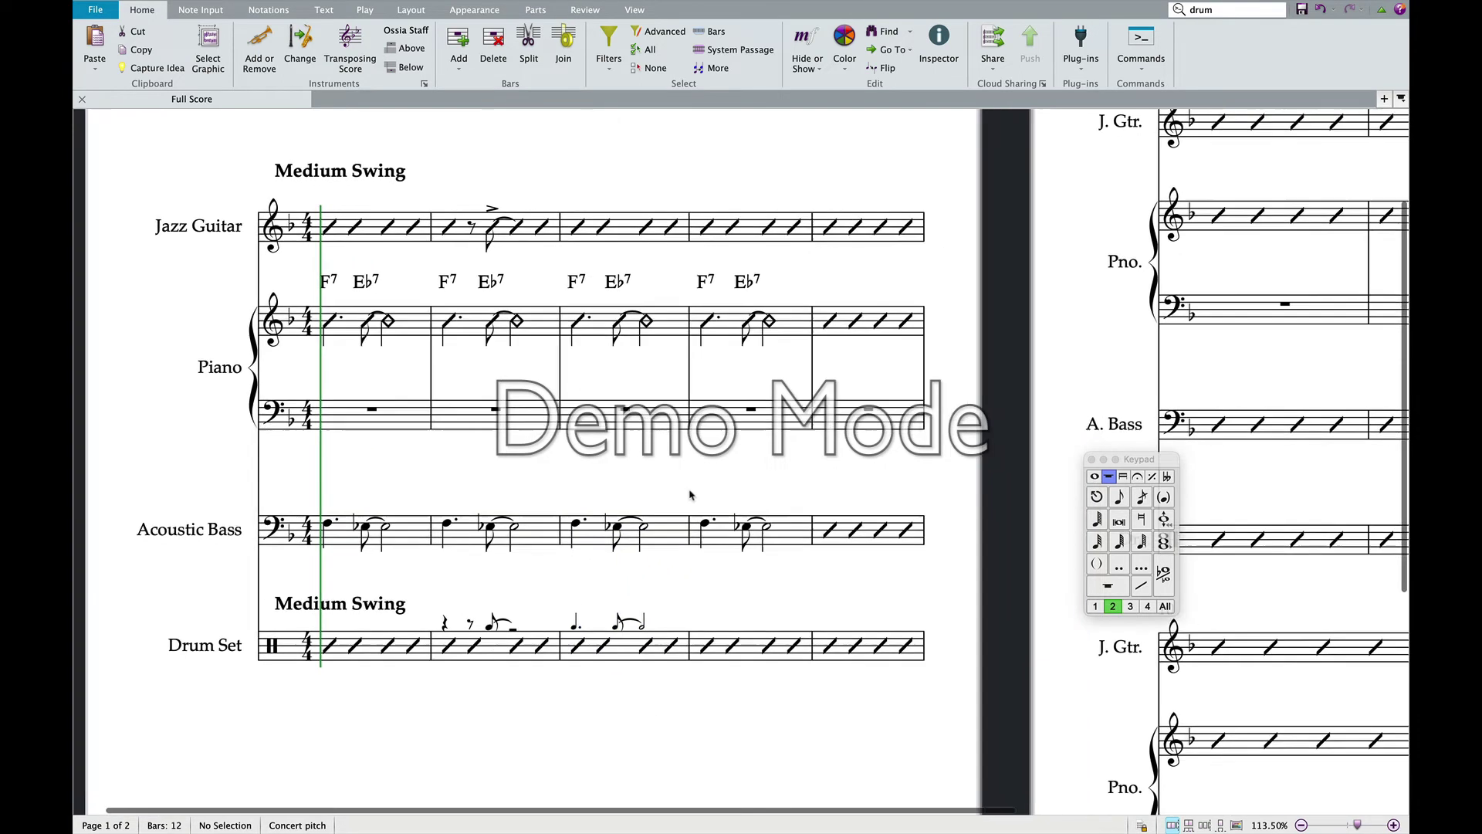
{"action": "left_click", "coordinate": [692, 465]}
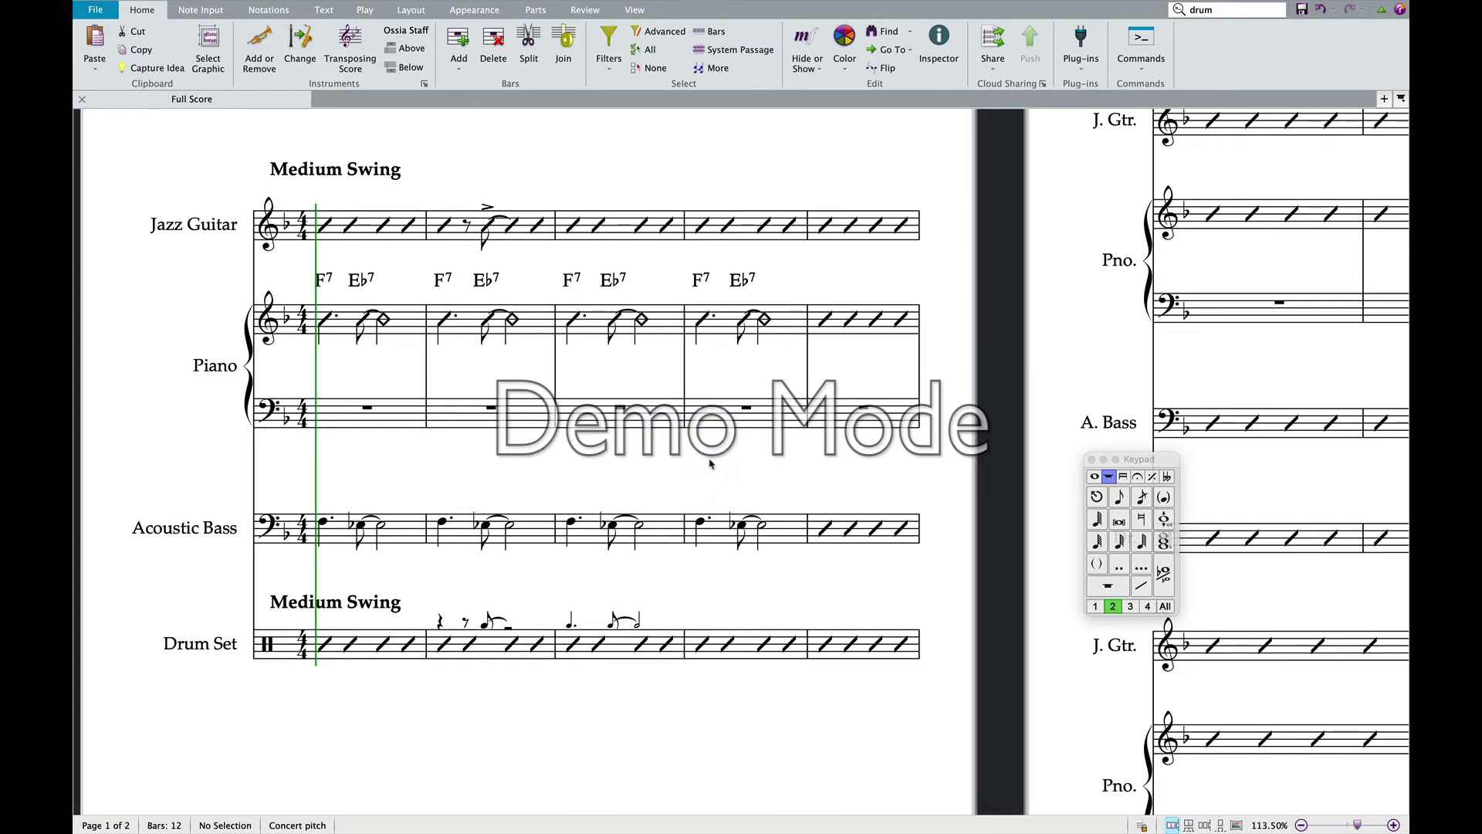
{"action": "left_click", "coordinate": [711, 460]}
{"action": "key", "text": "4"}
{"action": "left_click", "coordinate": [1095, 606]}
{"action": "left_click", "coordinate": [688, 424]}
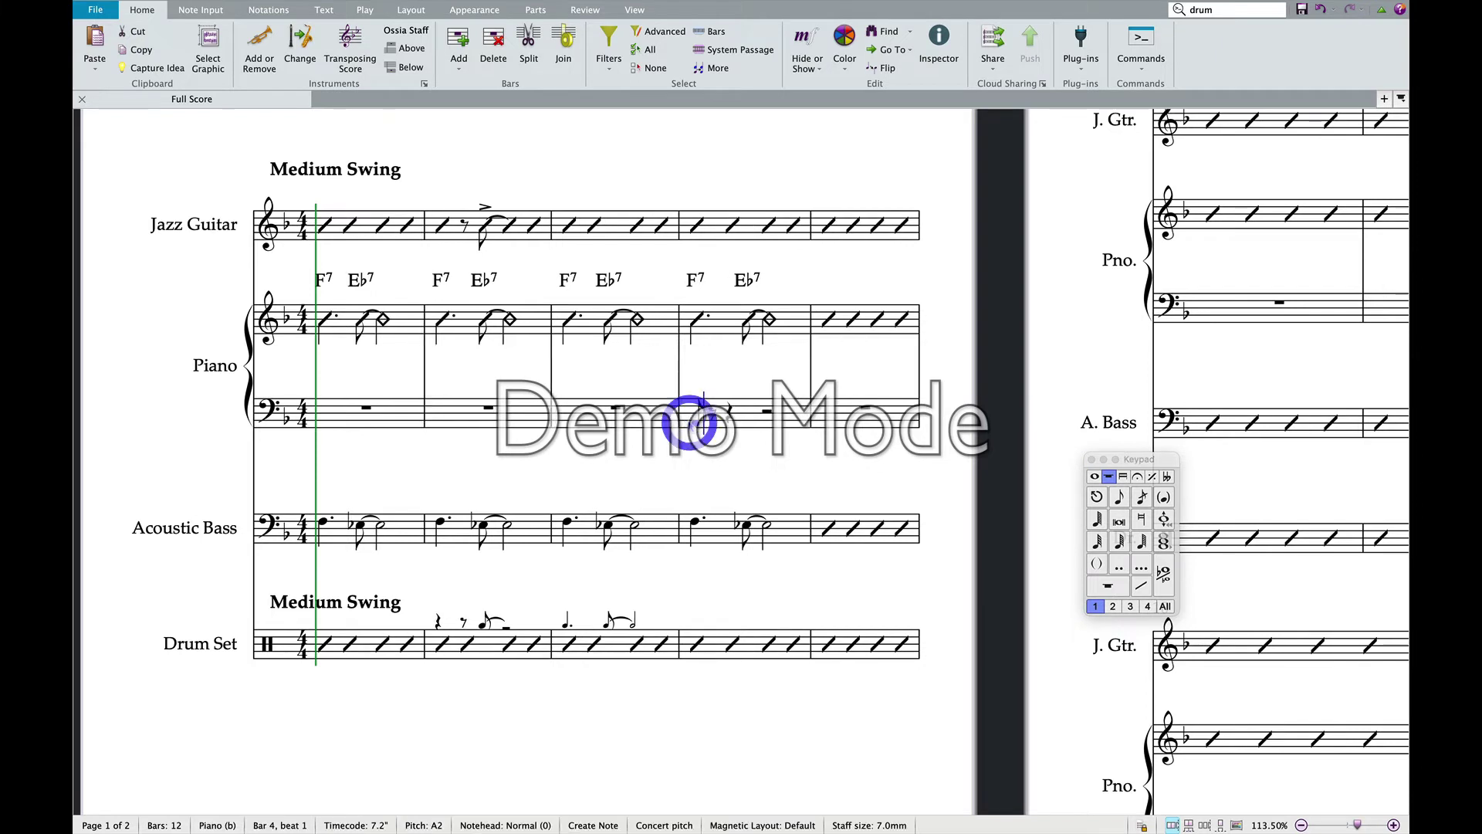
{"action": "key", "text": "Up"}
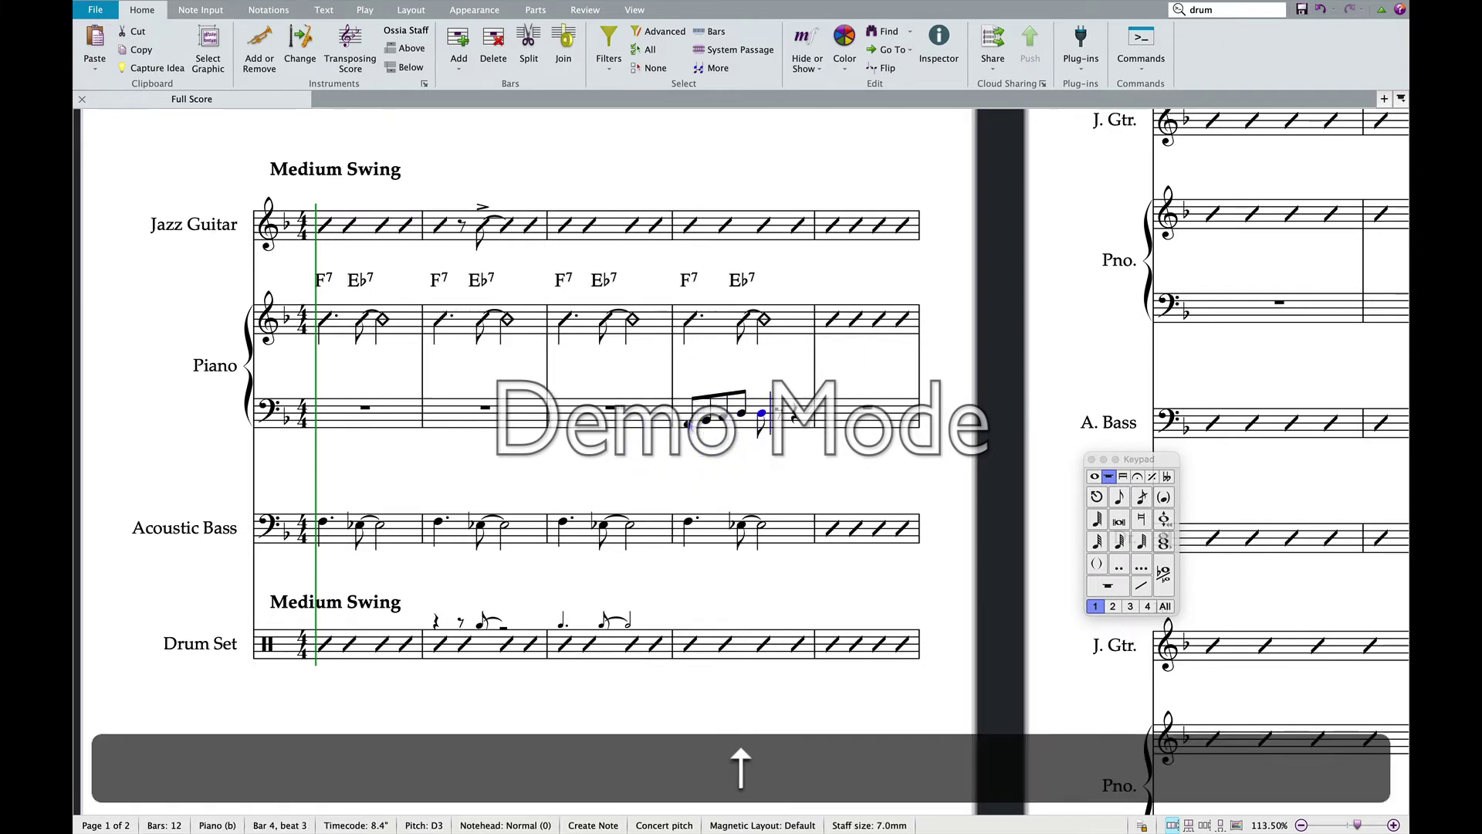
{"action": "key", "text": "Left"}
{"action": "key", "text": "Right"}
{"action": "key", "text": "5"}
- Copy bar 4 of the Piano's bass staff into Drum Set bar 4
{"action": "left_click", "coordinate": [791, 417]}
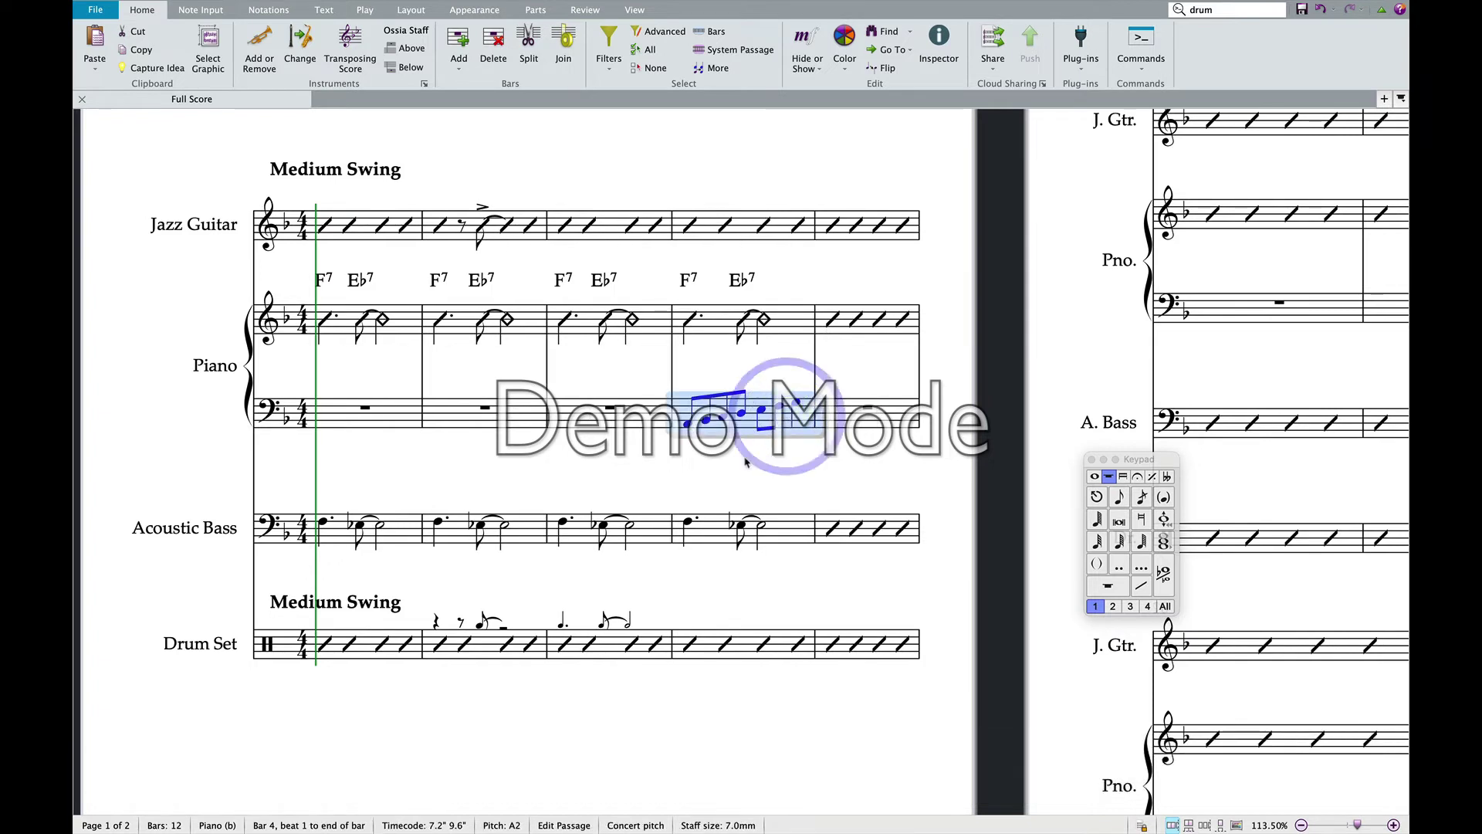
{"action": "key", "text": "alt"}
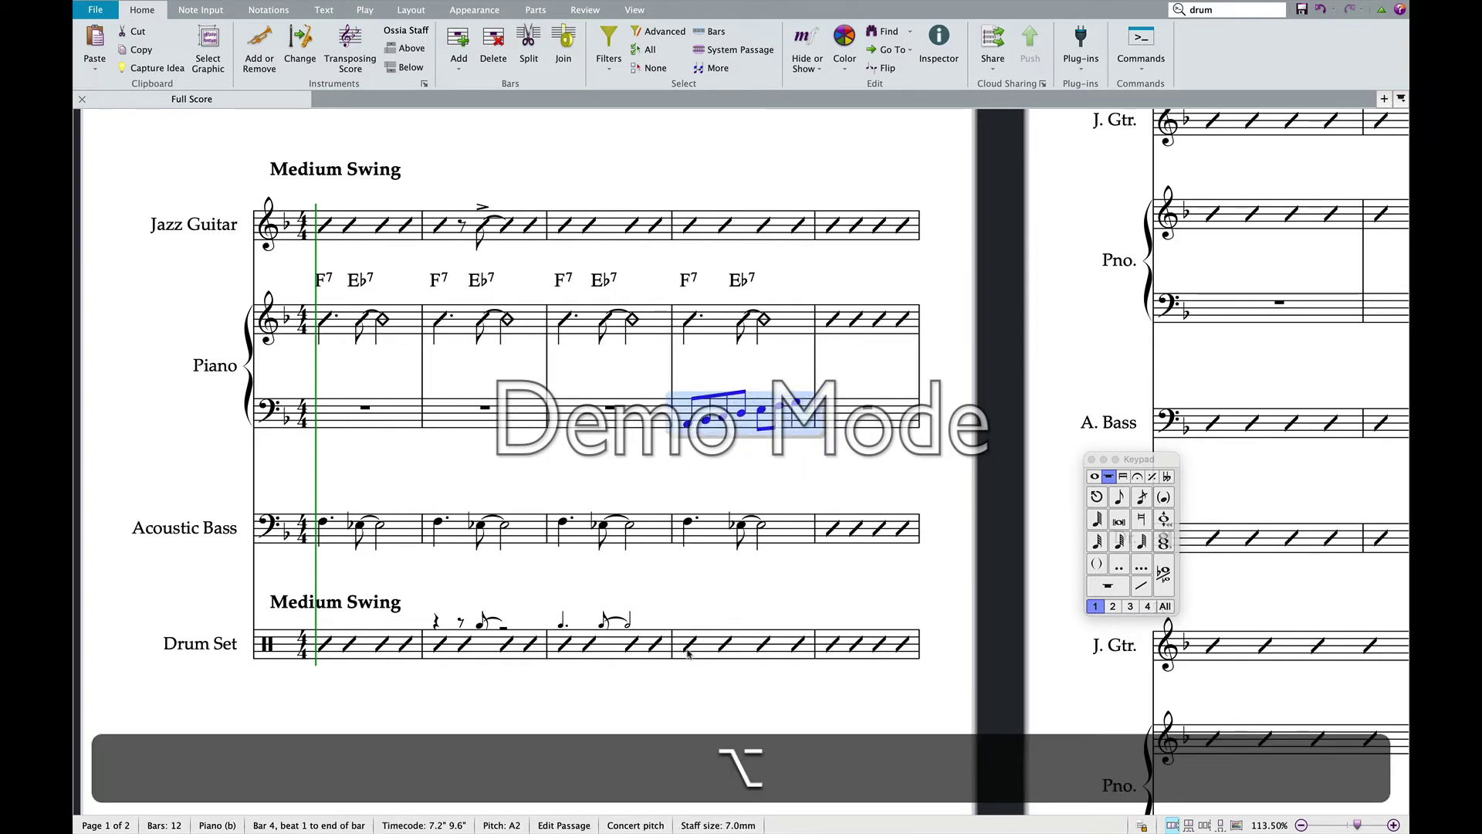
{"action": "left_click", "coordinate": [688, 651], "text": "alt"}
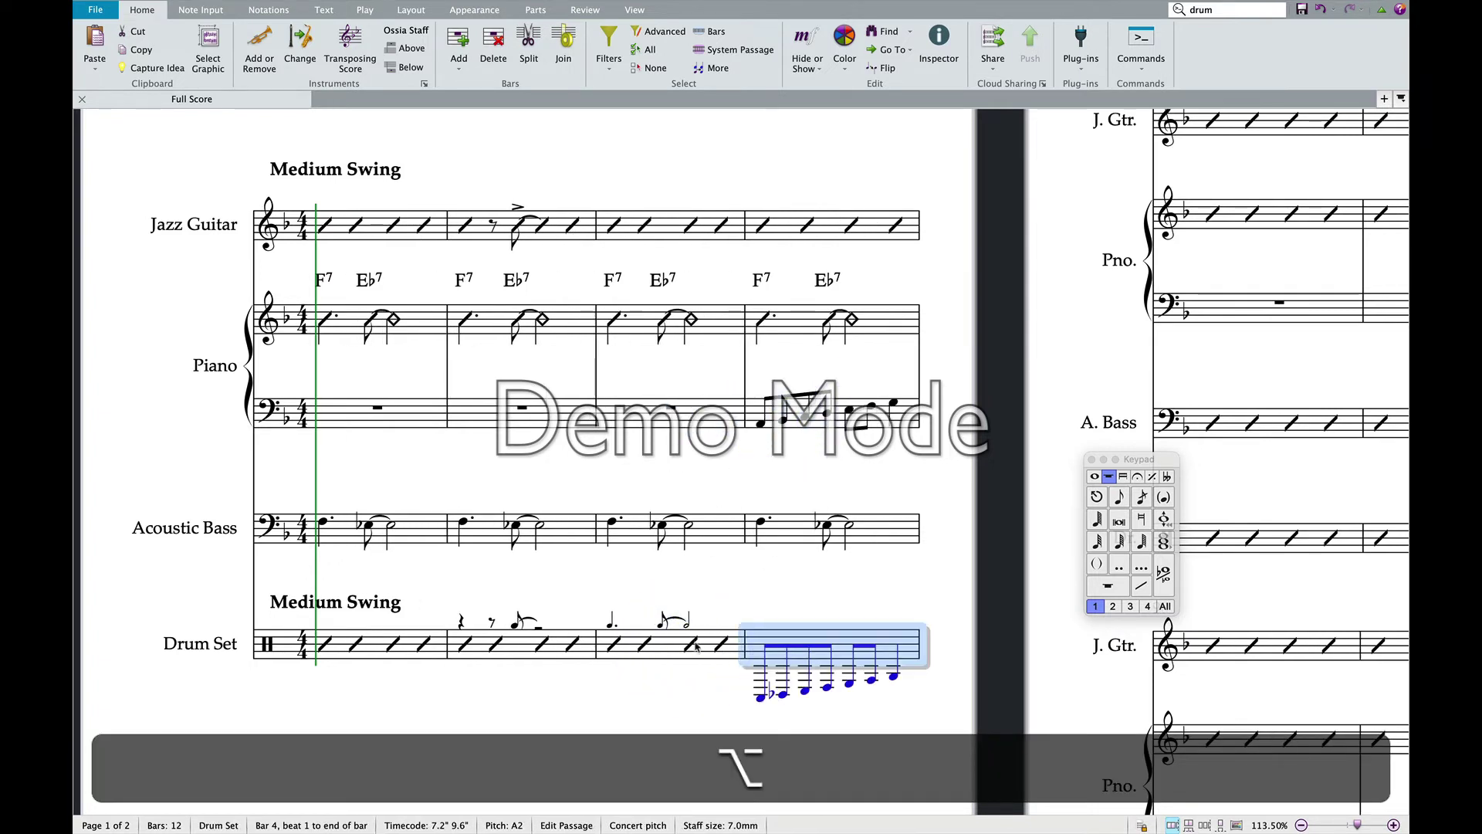
- Run the Drum Cues plug-in on Drum Set bar 4 with cue-size notes above the top staff line, and clear the command search
{"action": "left_click", "coordinate": [1223, 10]}
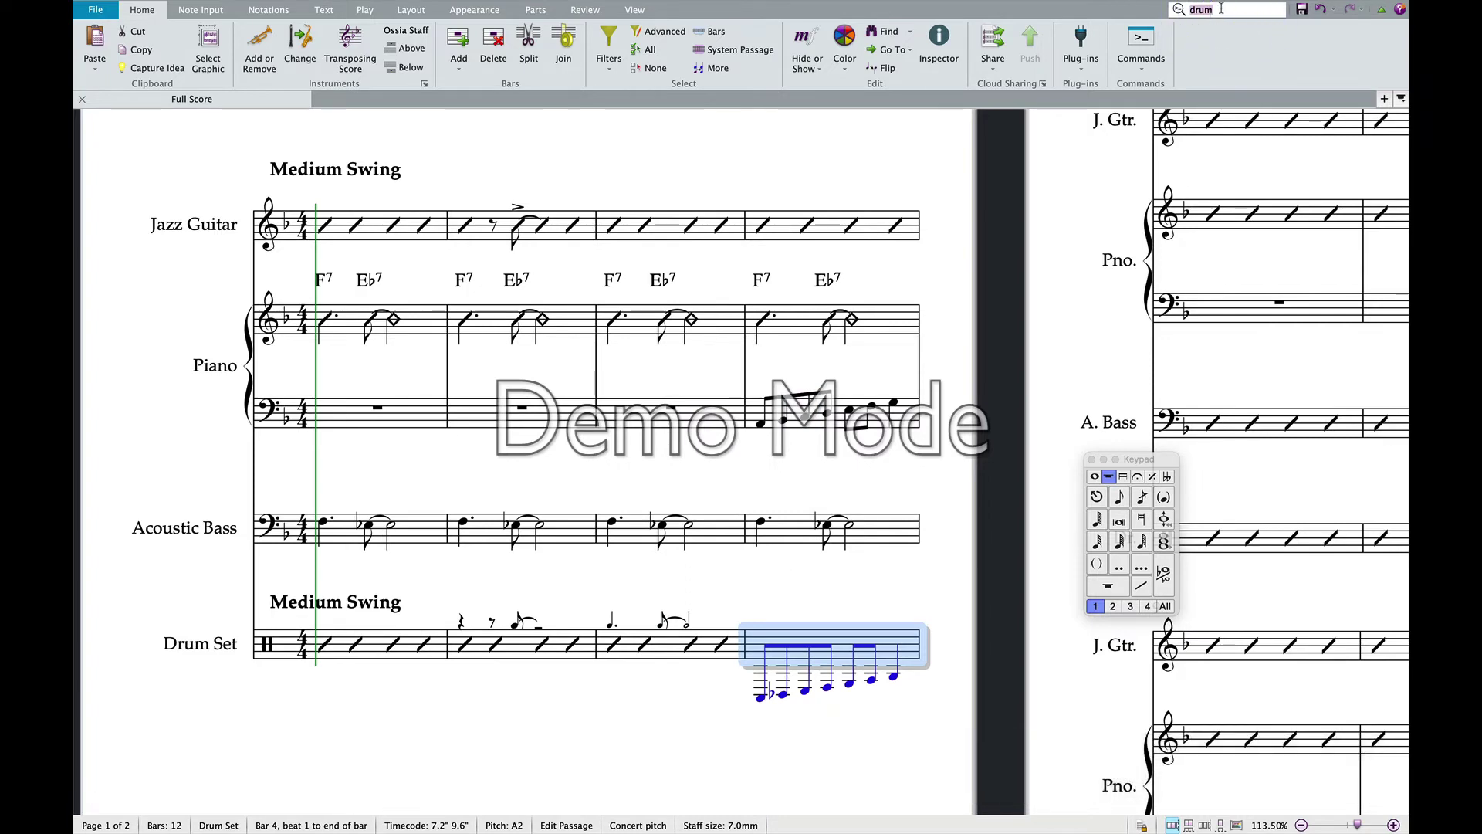
{"action": "type", "text": "drum"}
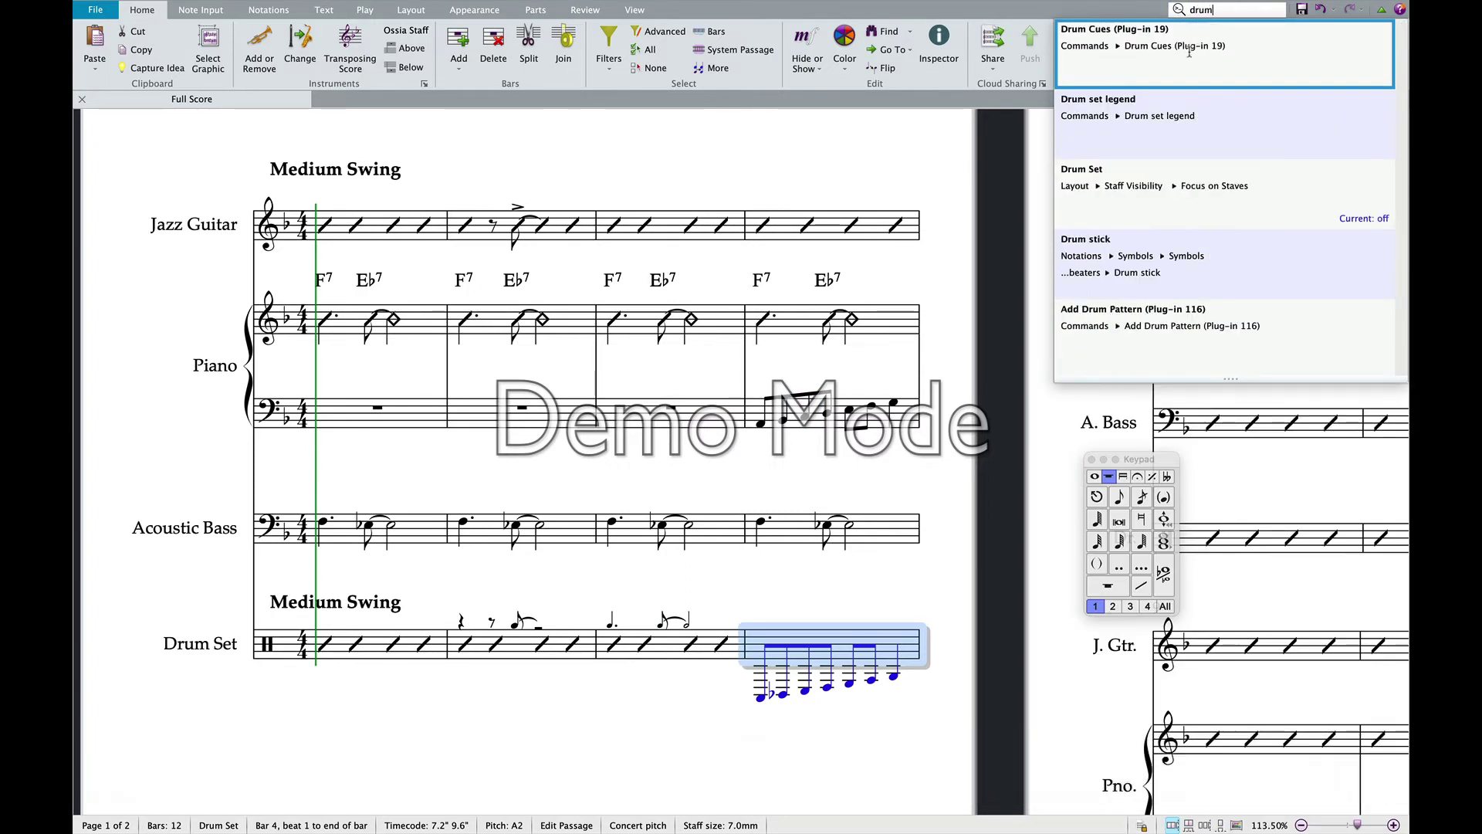
{"action": "left_click", "coordinate": [1189, 51]}
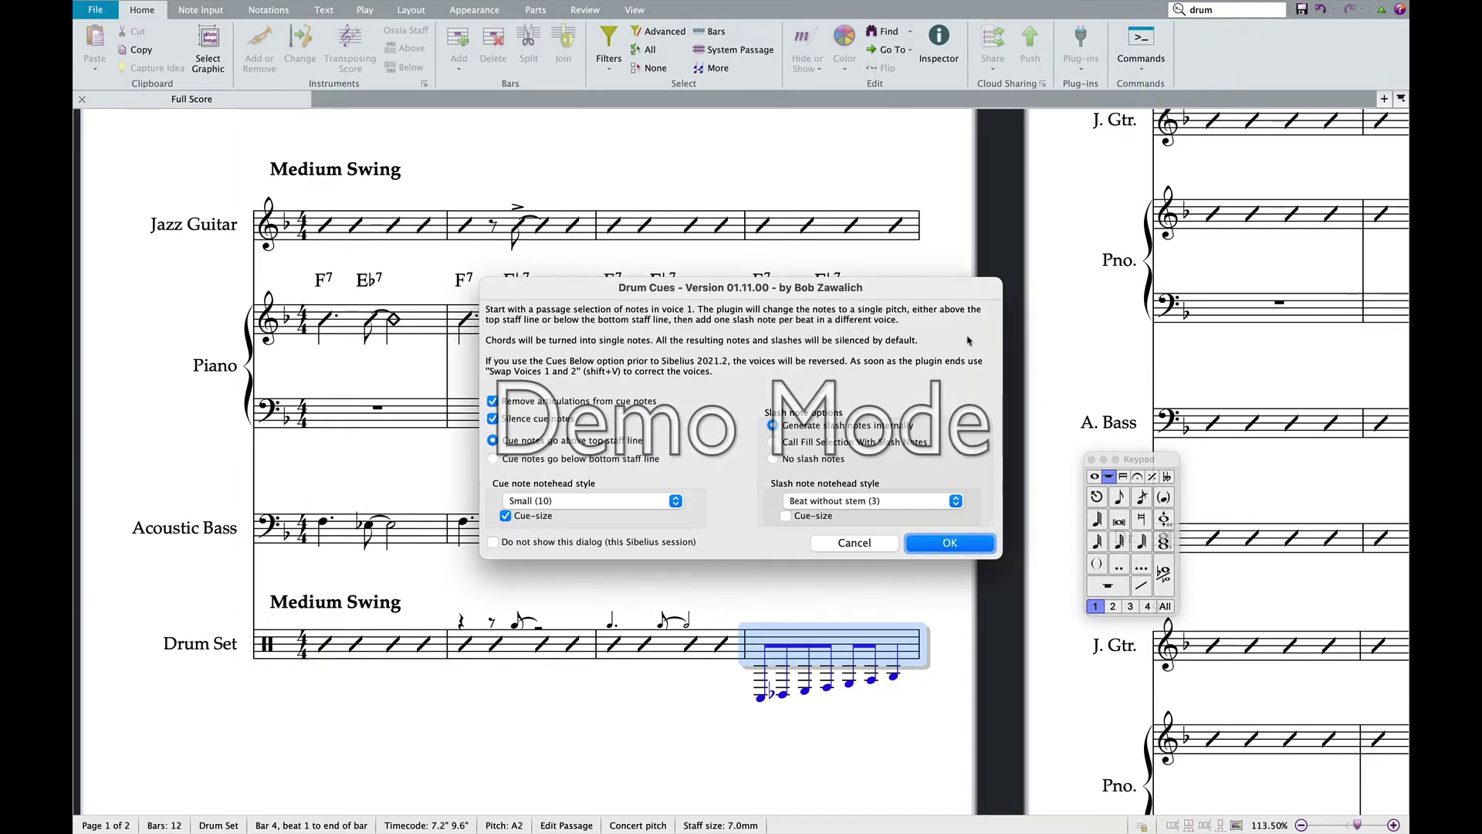
{"action": "left_click", "coordinate": [943, 543]}
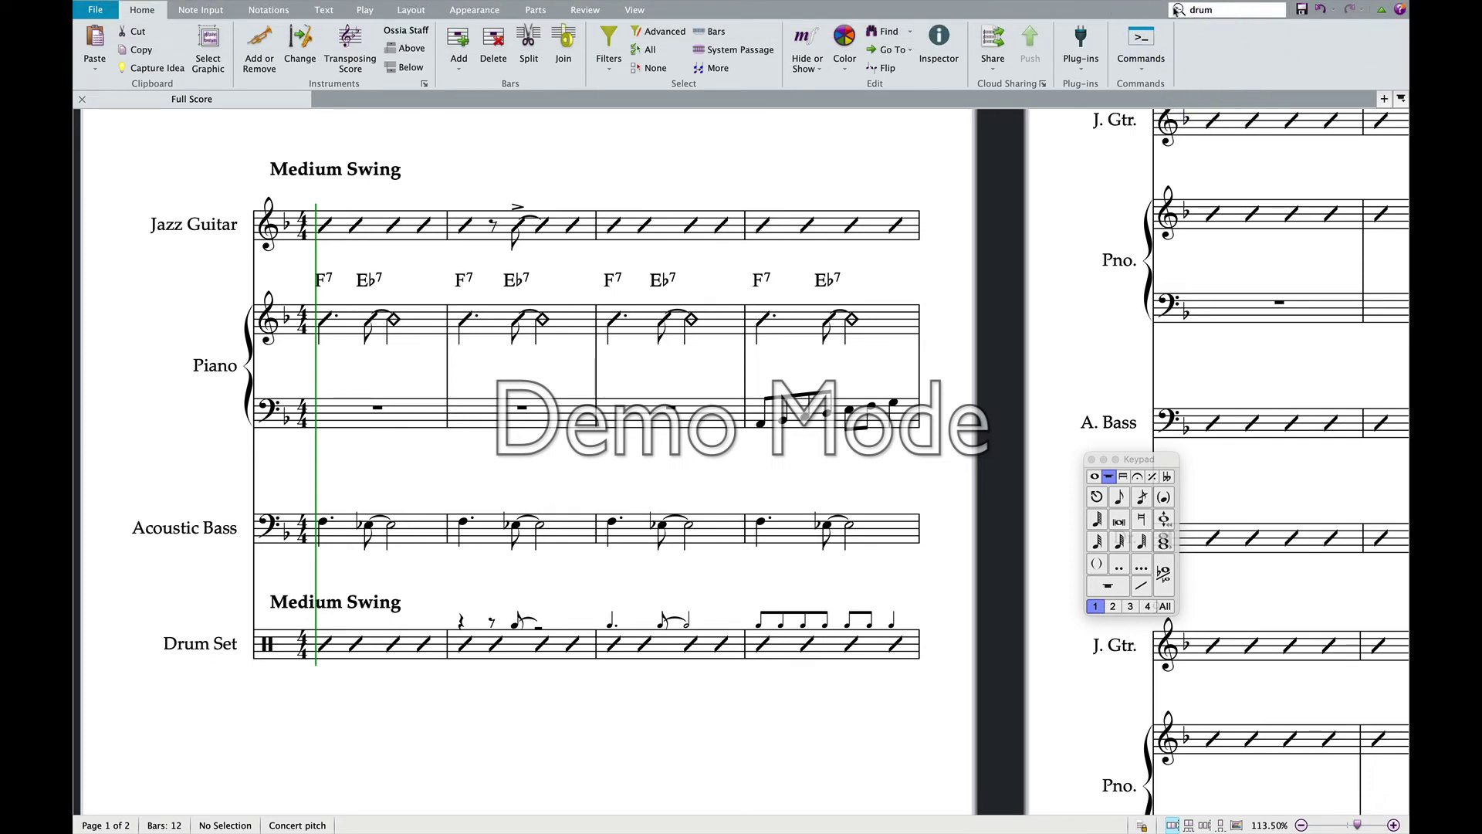
{"action": "key", "text": "super+BackSpace"}
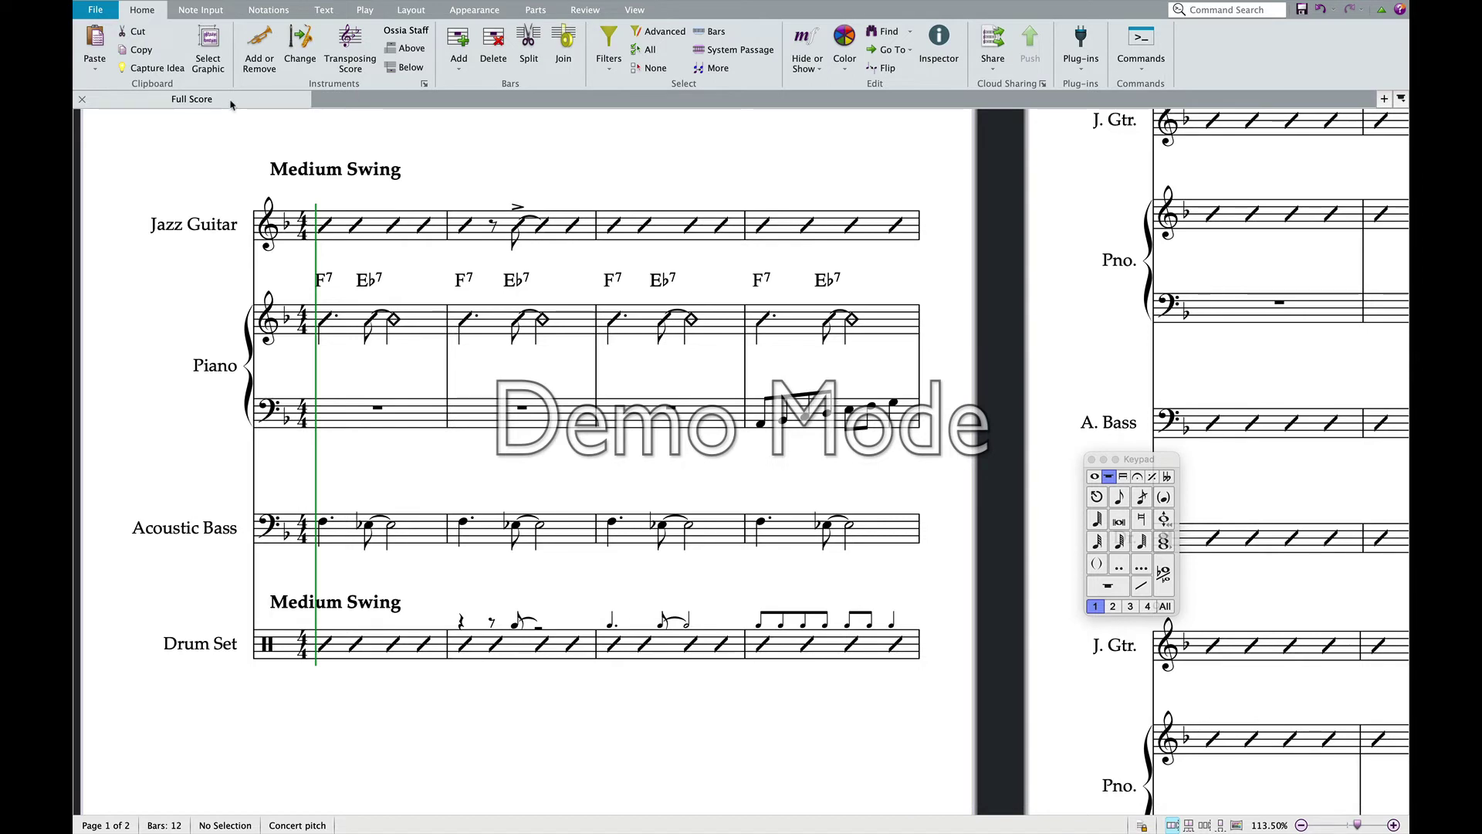
- Open the plug-in installer, show all plug-ins and find "Drum Cues"
{"action": "left_click", "coordinate": [97, 11]}
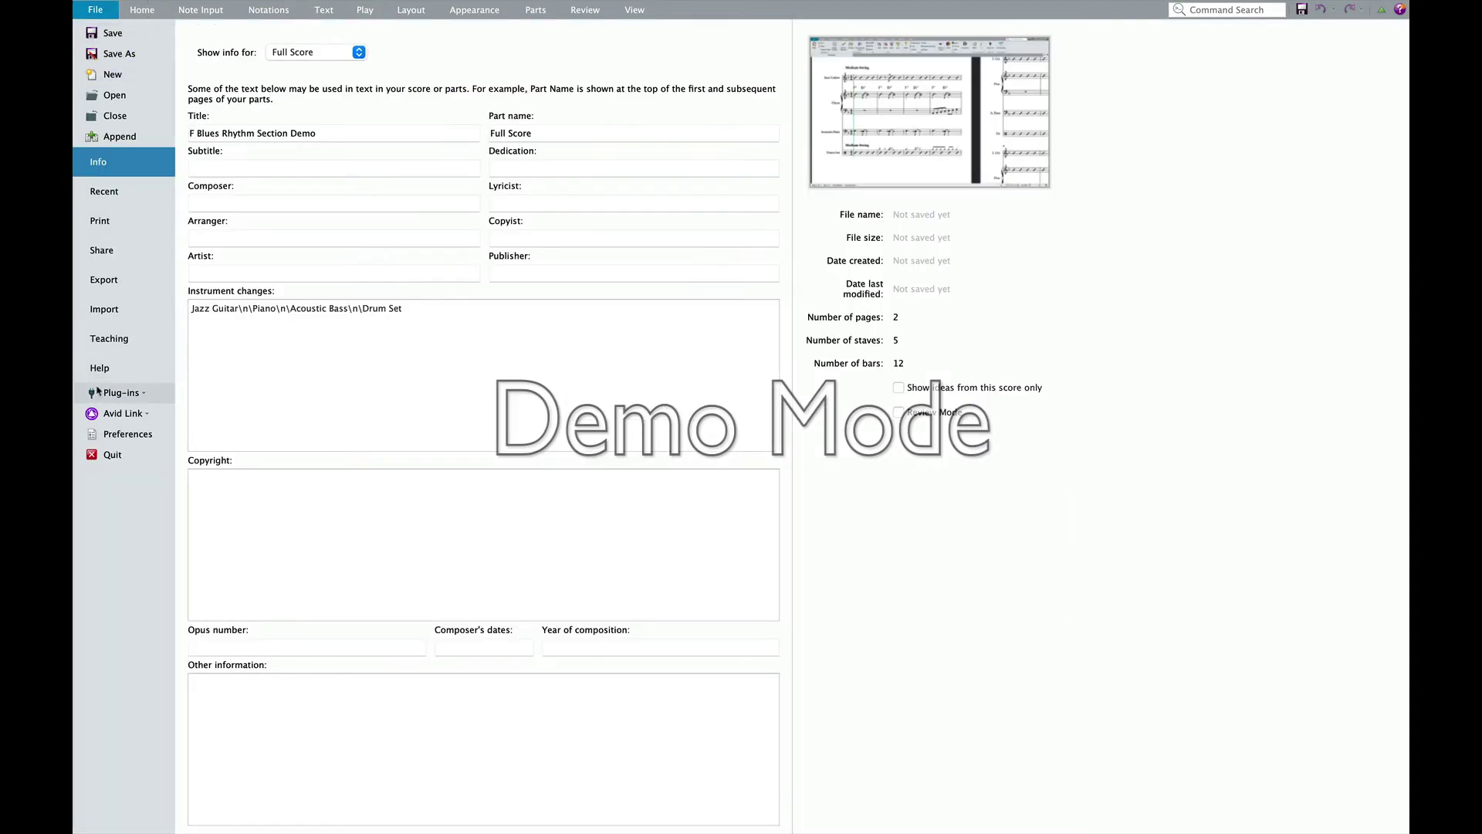
{"action": "left_click", "coordinate": [101, 392]}
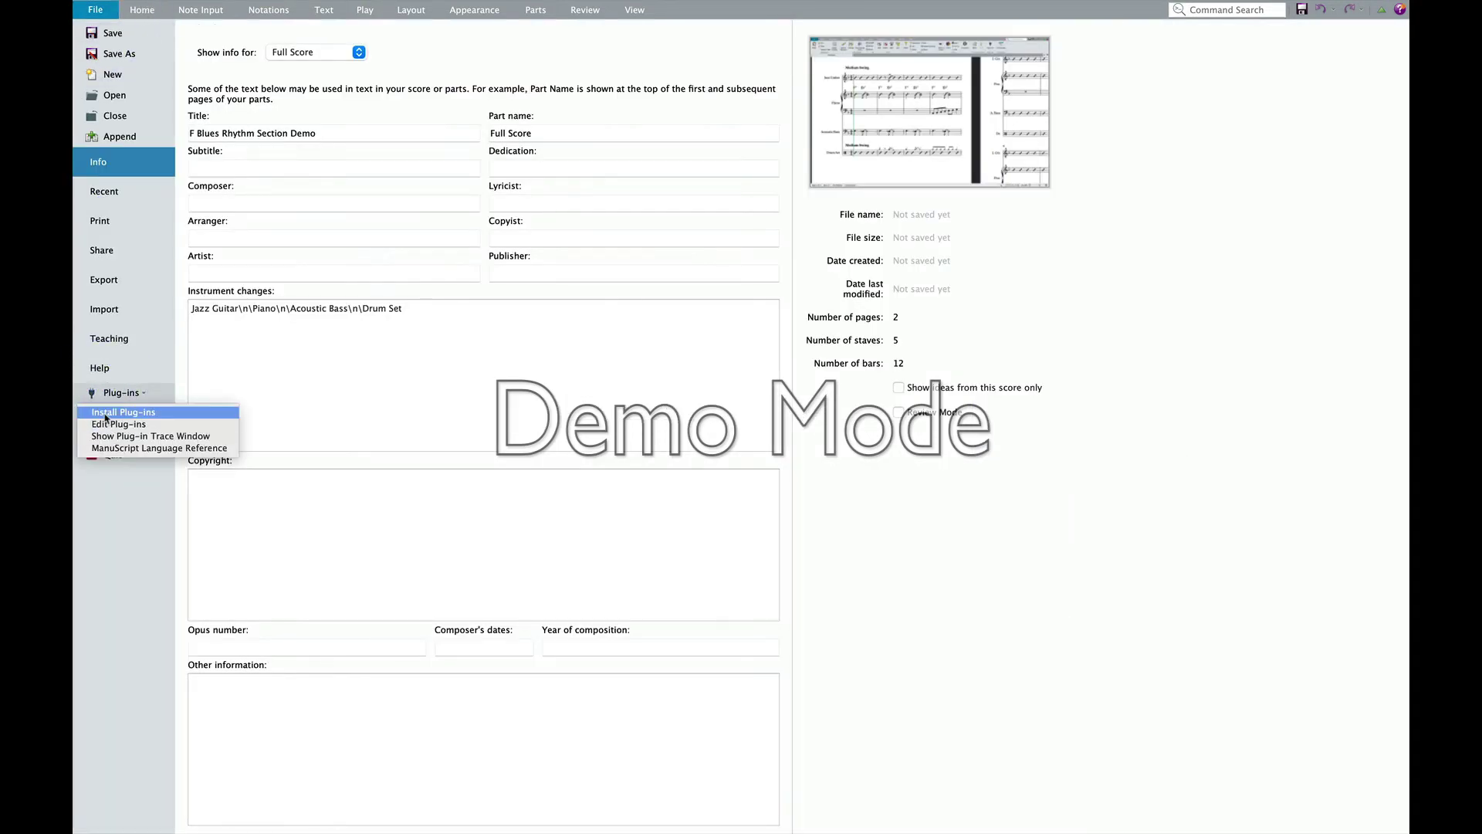
{"action": "left_click", "coordinate": [106, 413]}
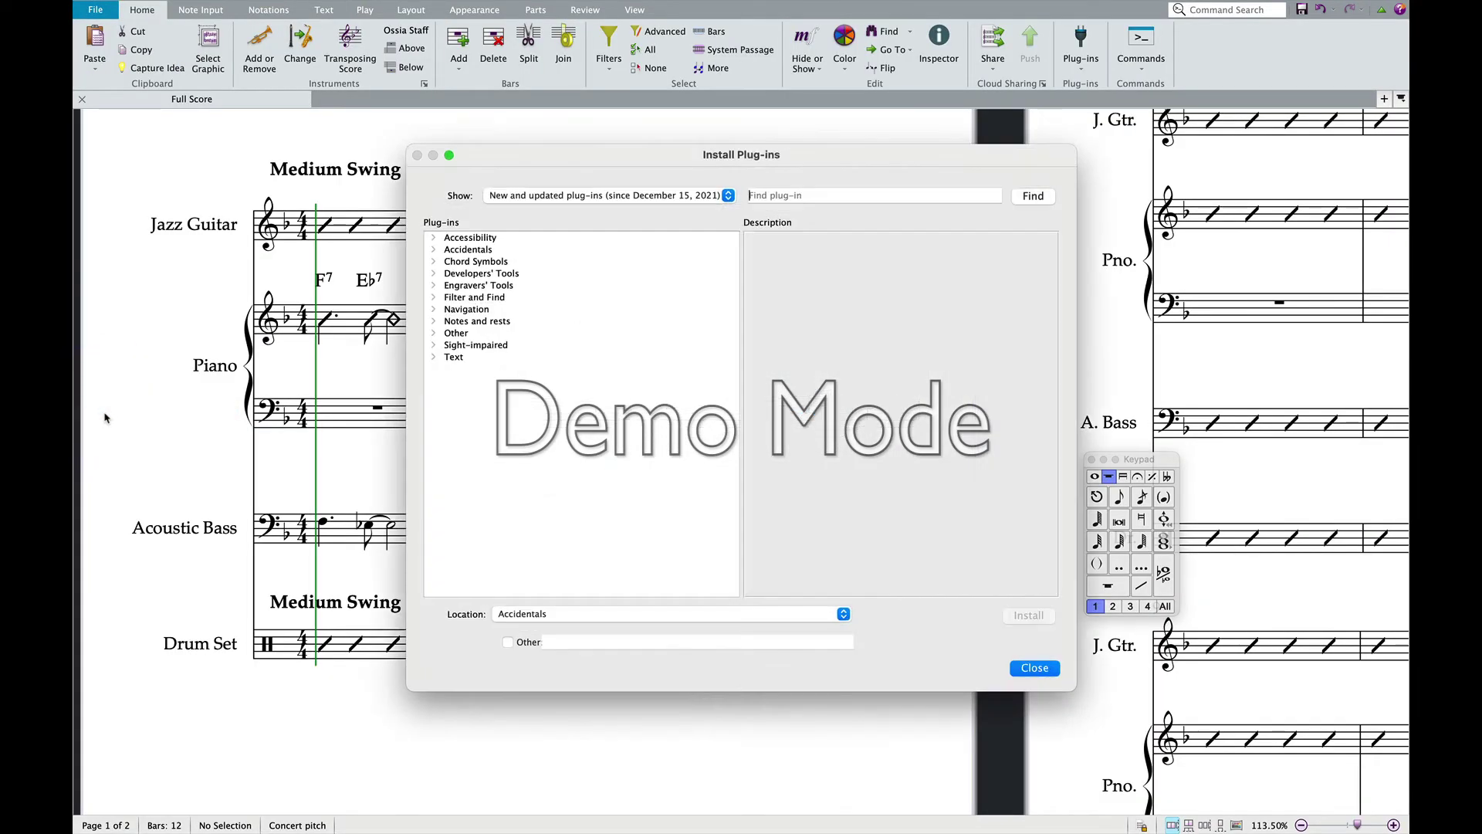
{"action": "left_click", "coordinate": [705, 198]}
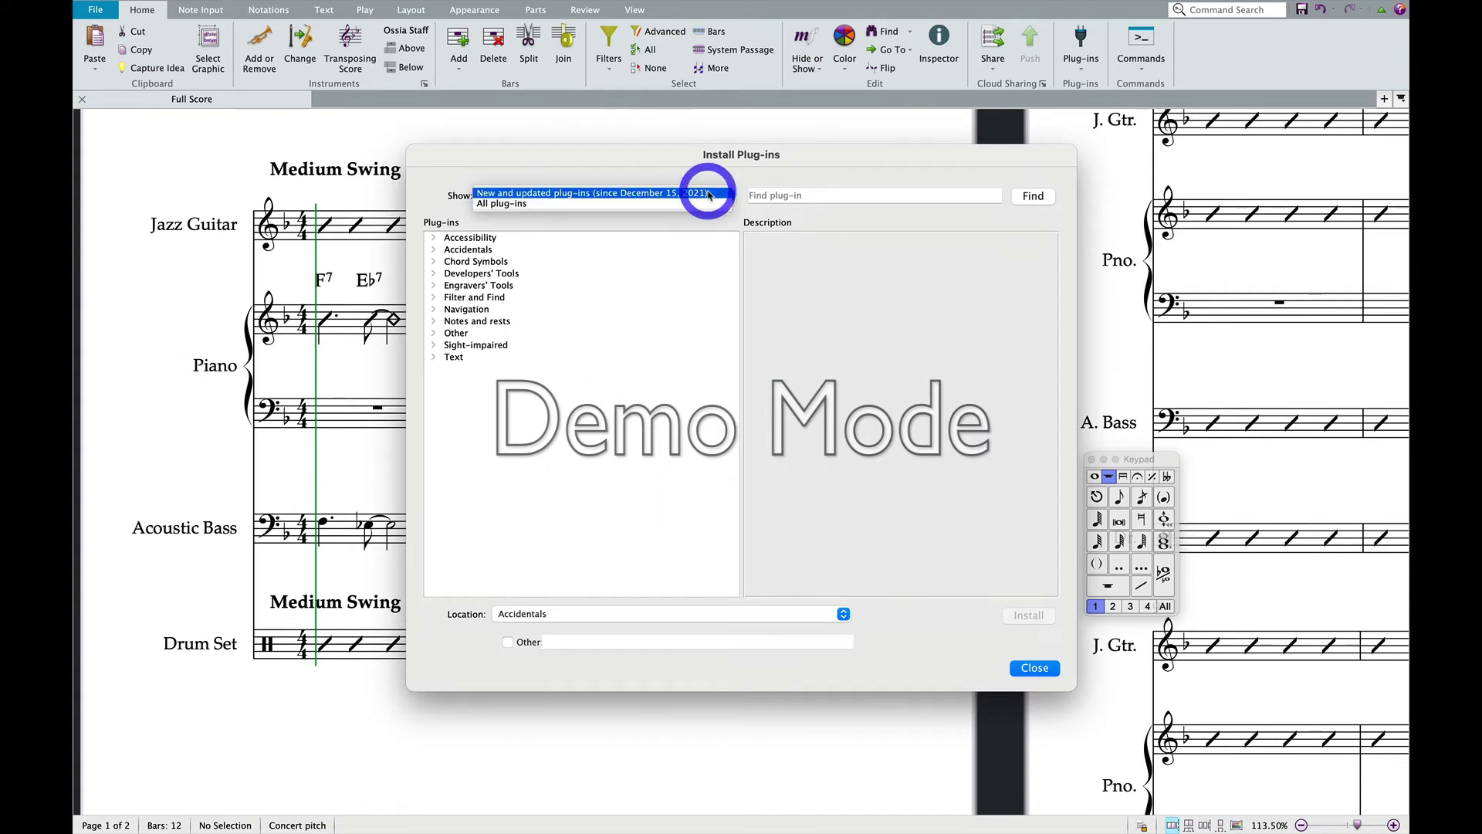
{"action": "left_click", "coordinate": [647, 205]}
{"action": "left_click", "coordinate": [789, 196]}
{"action": "type", "text": "Drum Cuts"}
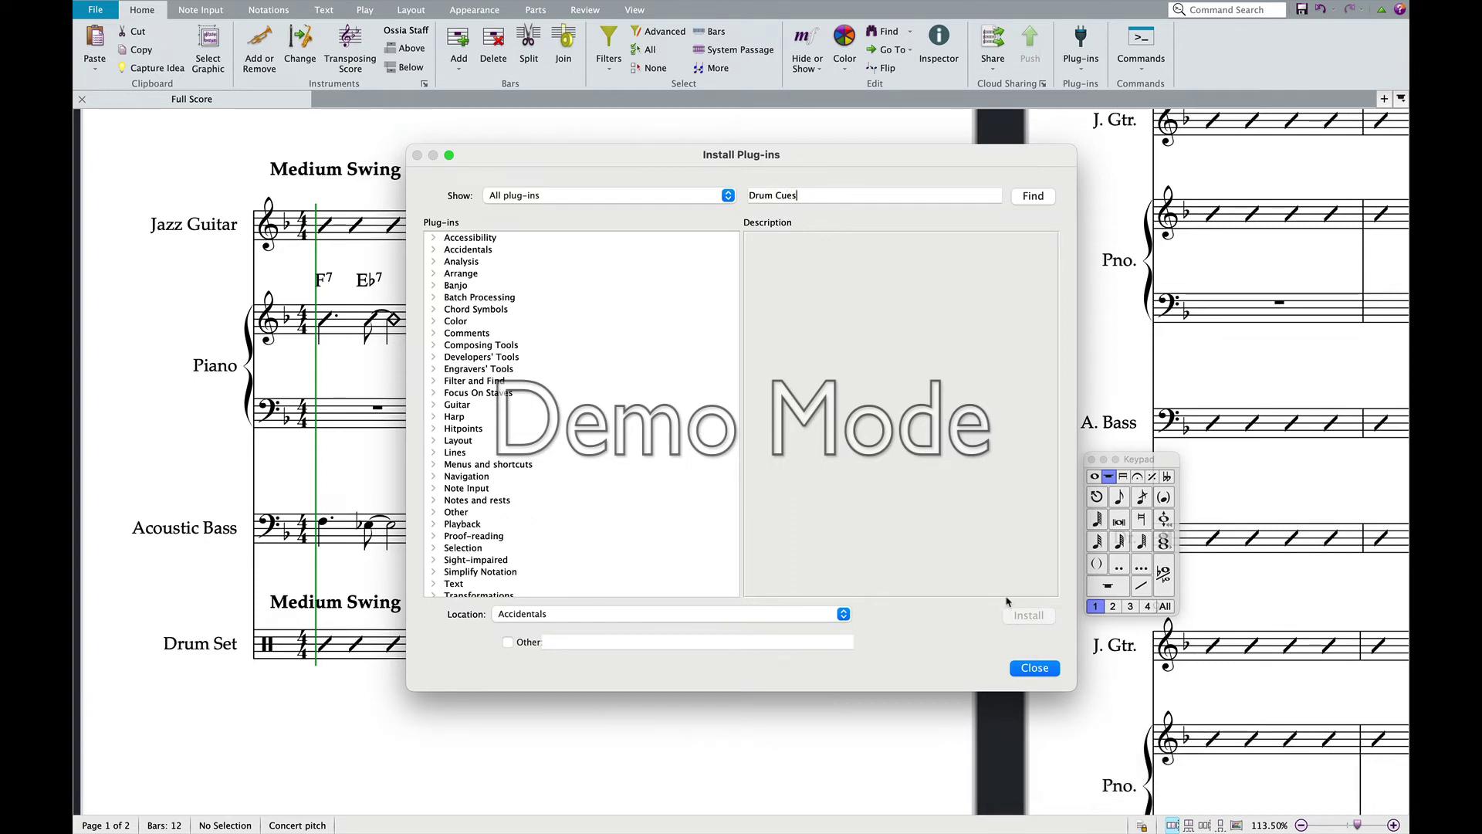
{"action": "left_click", "coordinate": [1038, 199]}
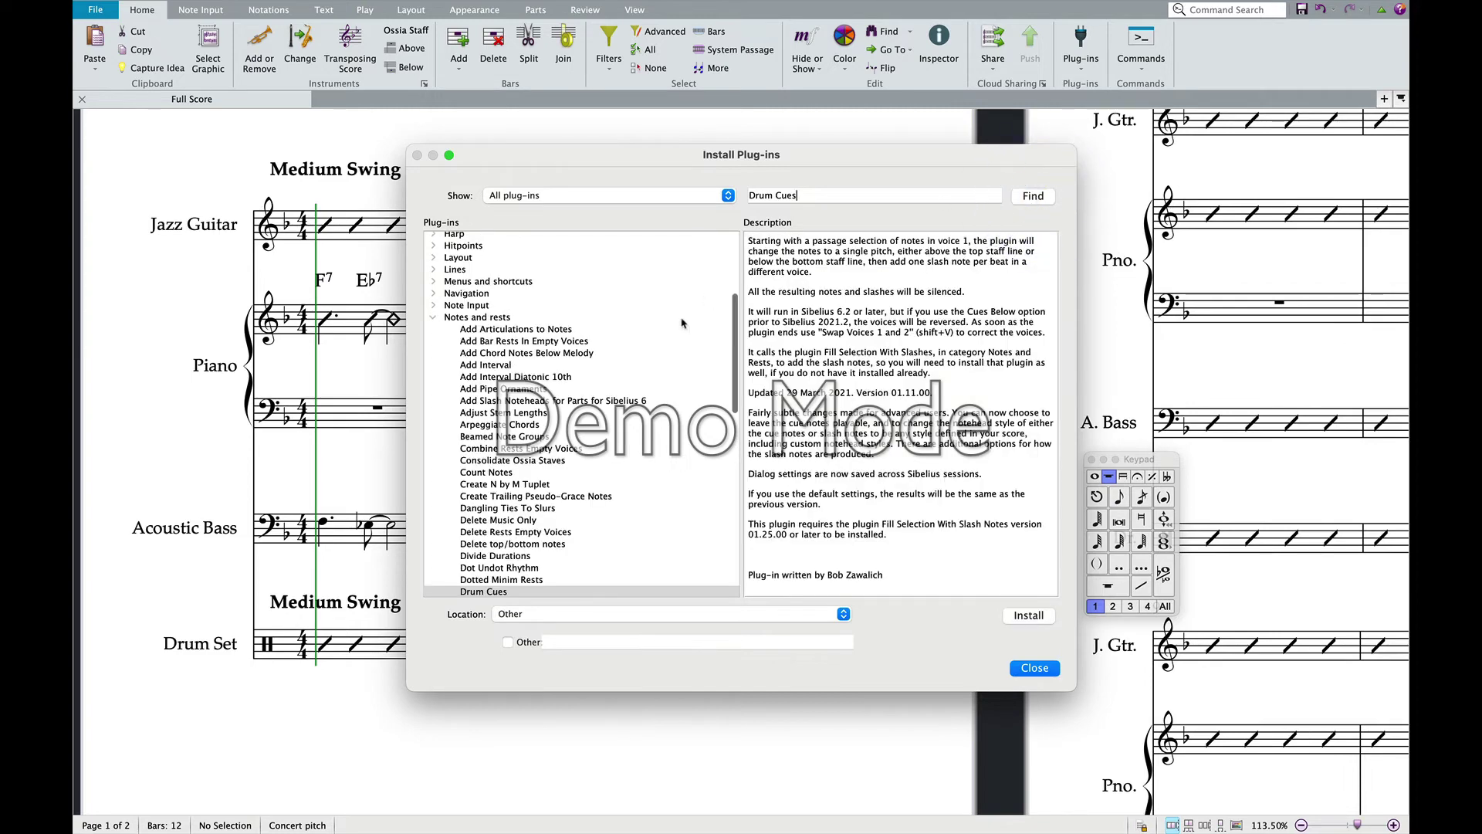
- Install the Drum Cues plug-in from the Notes and rests category to the Other location
{"action": "left_click", "coordinate": [492, 590]}
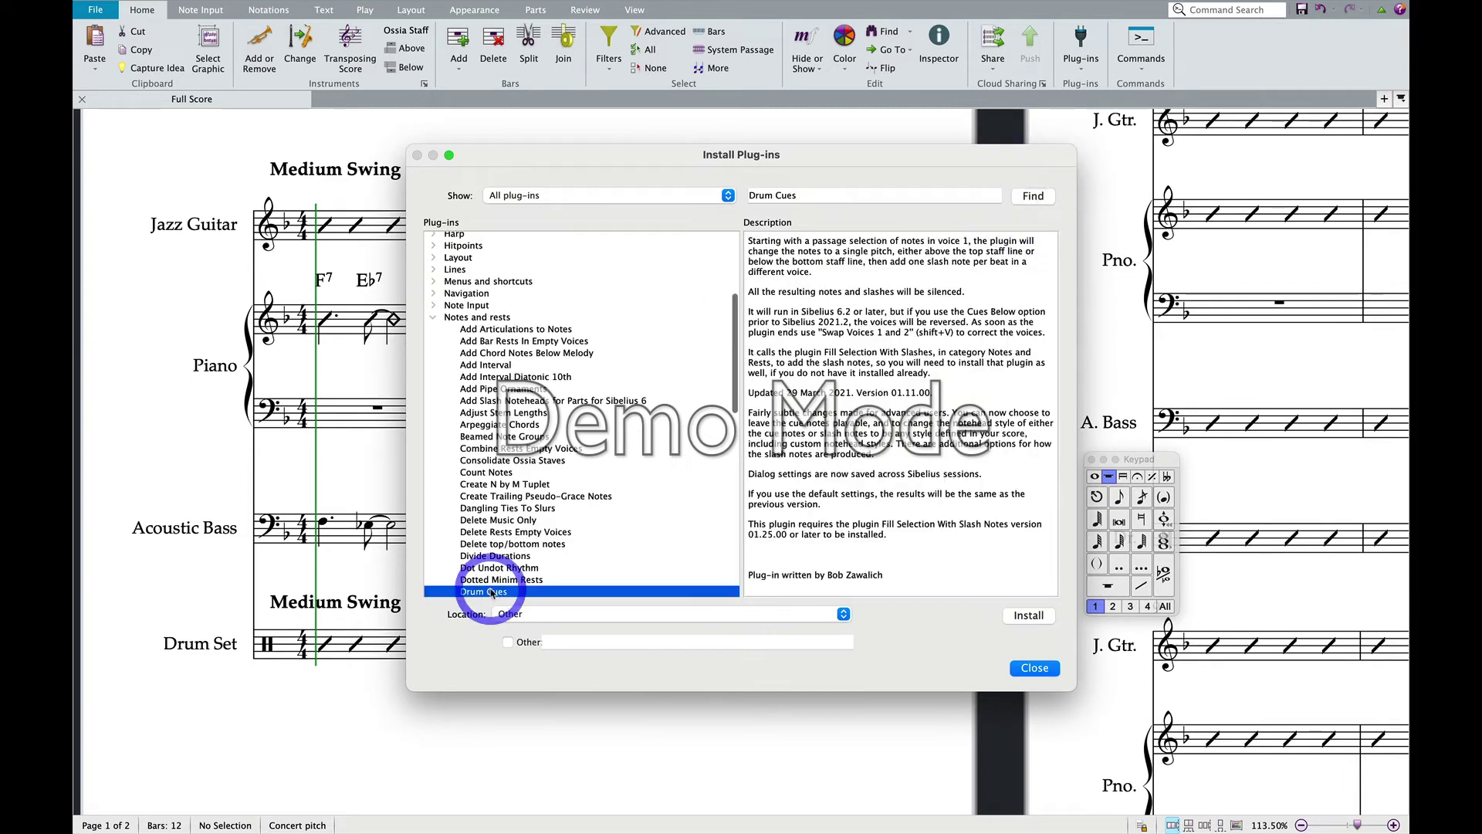
{"action": "scroll", "coordinate": [574, 461], "scroll_direction": "down", "scroll_amount": 1}
{"action": "scroll", "coordinate": [573, 462], "scroll_direction": "down", "scroll_amount": 3}
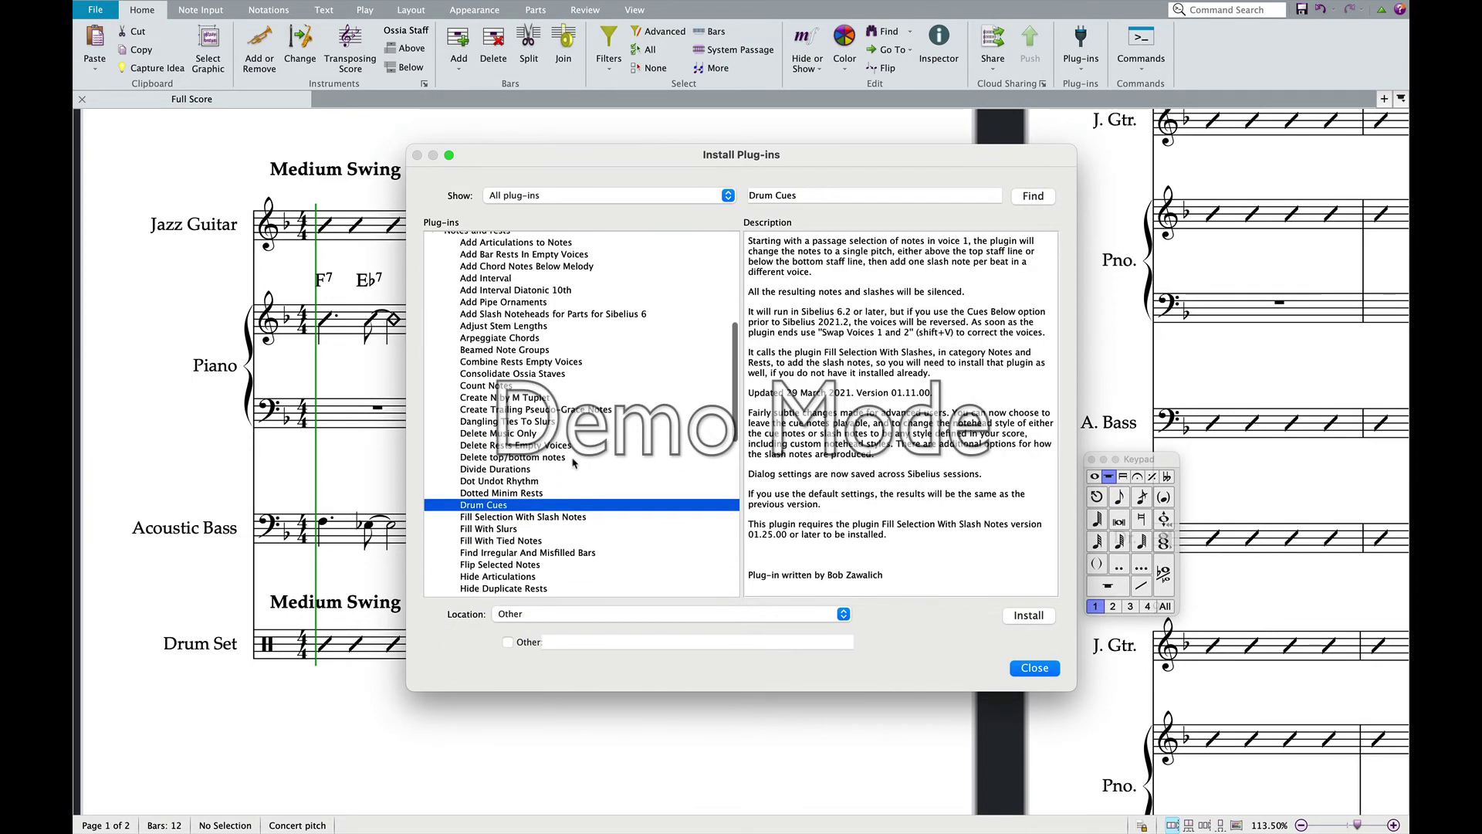
{"action": "left_click", "coordinate": [1030, 617]}
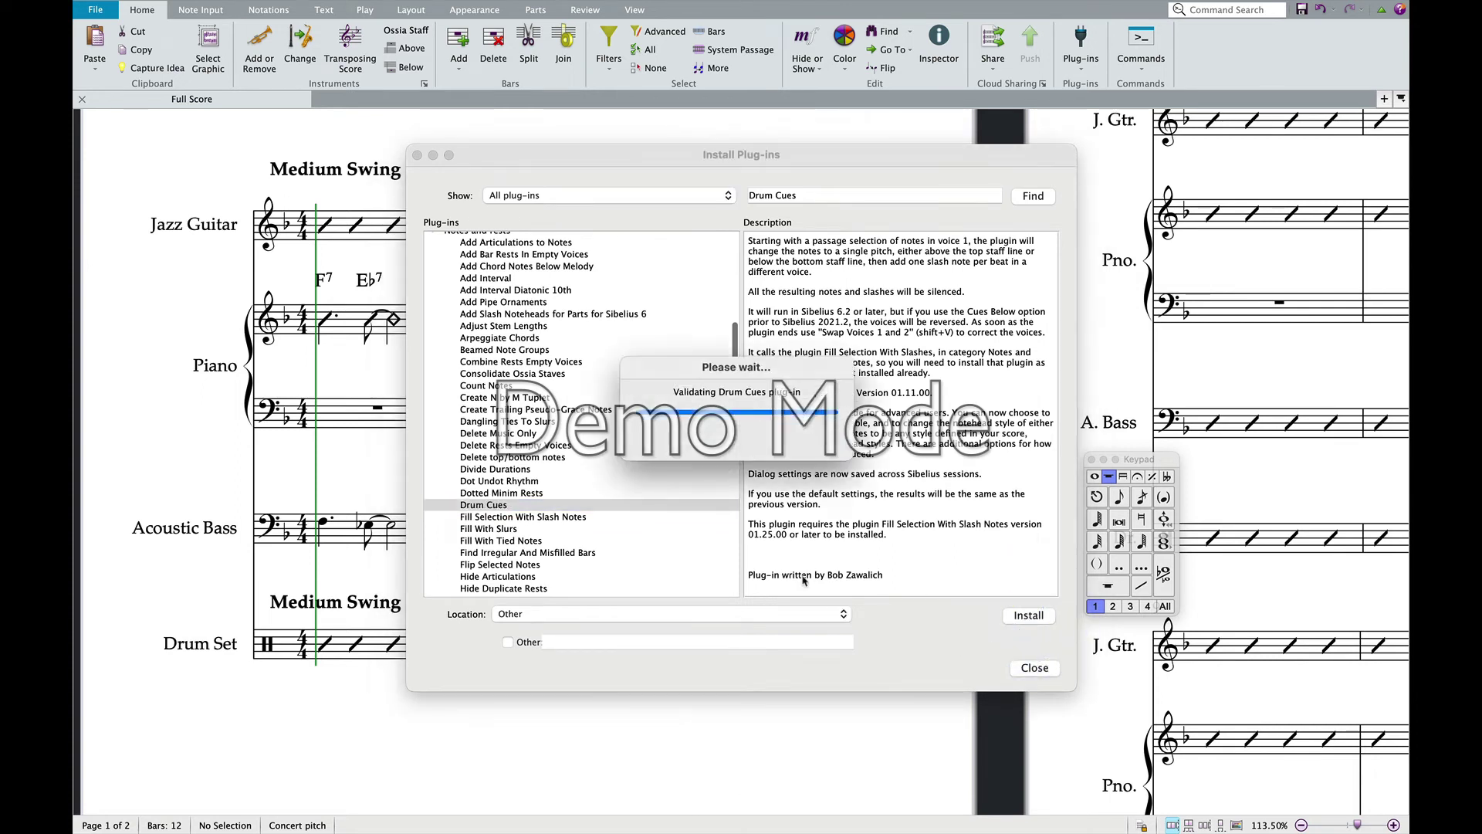
{"action": "left_click", "coordinate": [842, 461]}
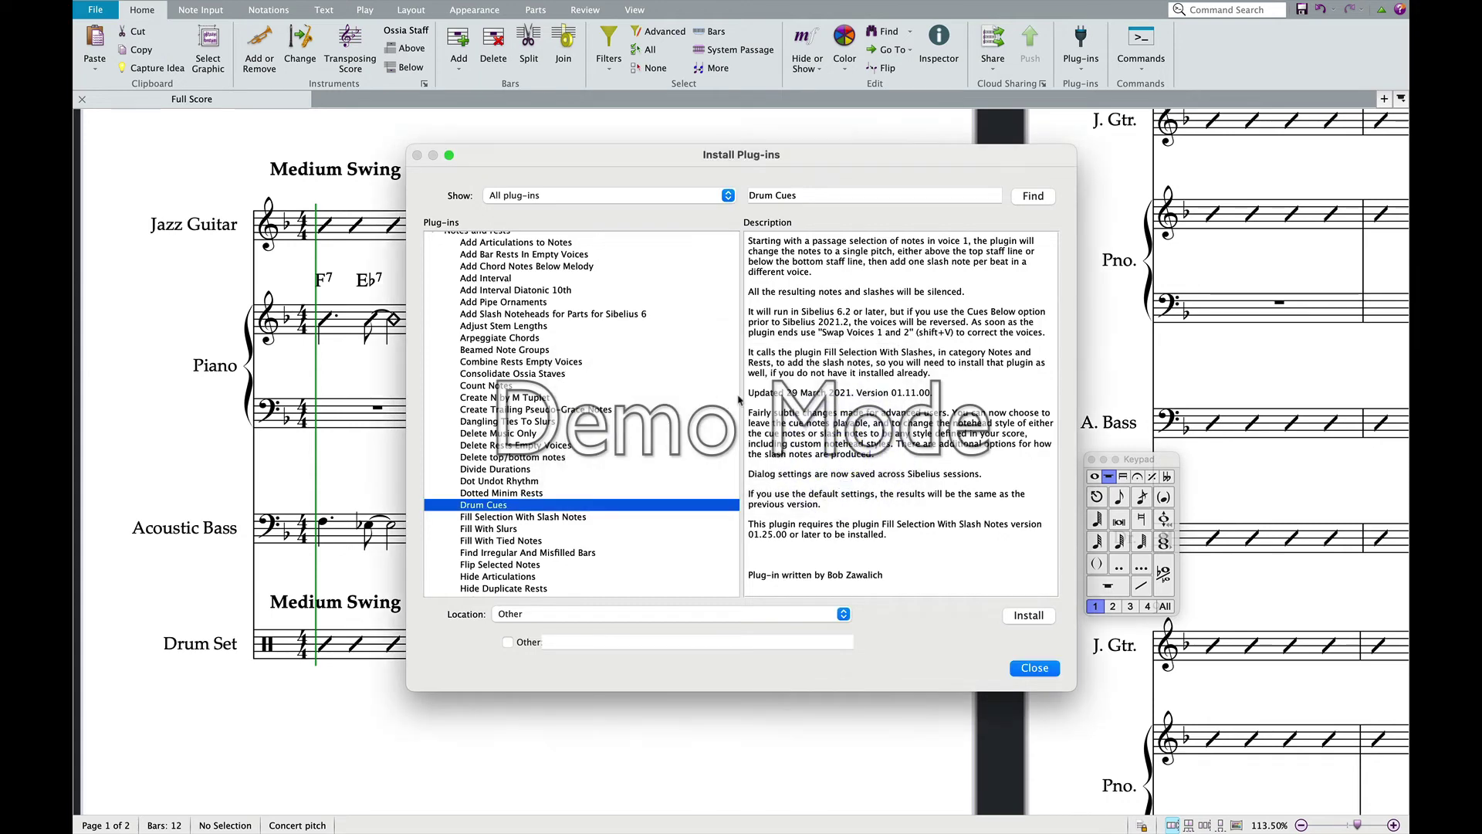
- Install the Fill Selection With Slash Notes plug-in to the Other location and close the installer
{"action": "left_click", "coordinate": [509, 518]}
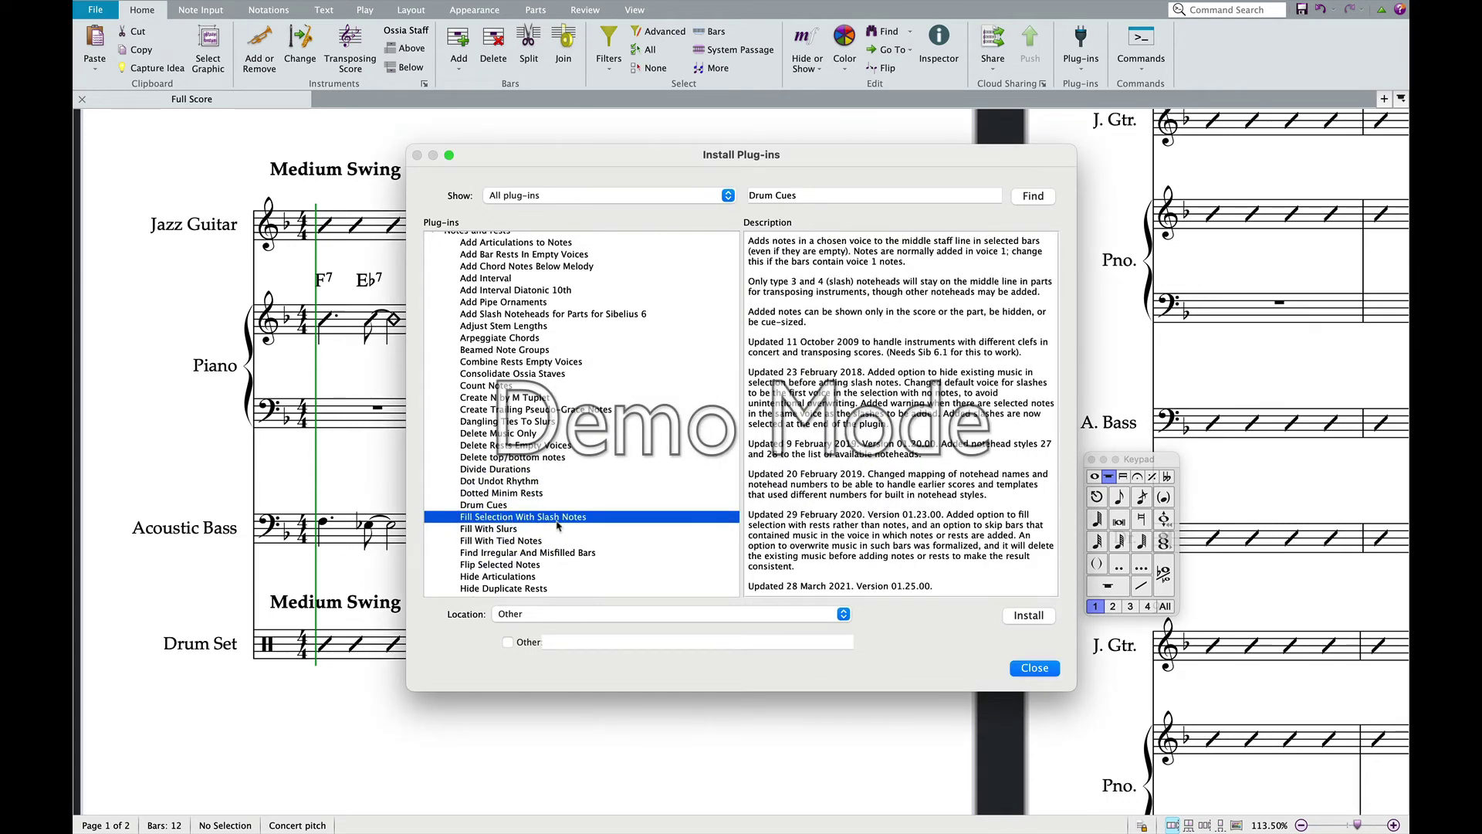
{"action": "left_click", "coordinate": [1029, 616]}
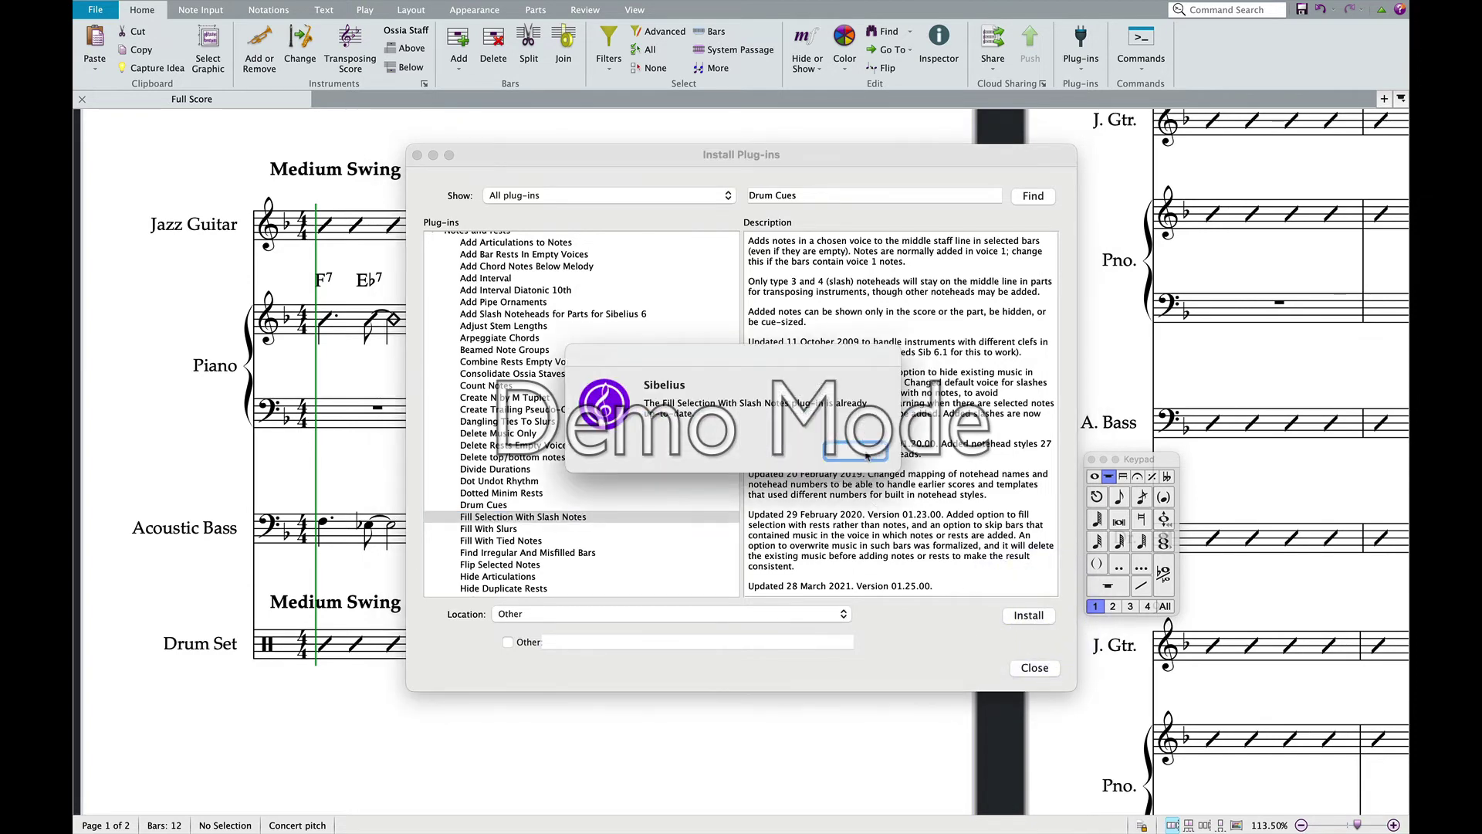
{"action": "left_click", "coordinate": [858, 452]}
{"action": "left_click", "coordinate": [1035, 667]}
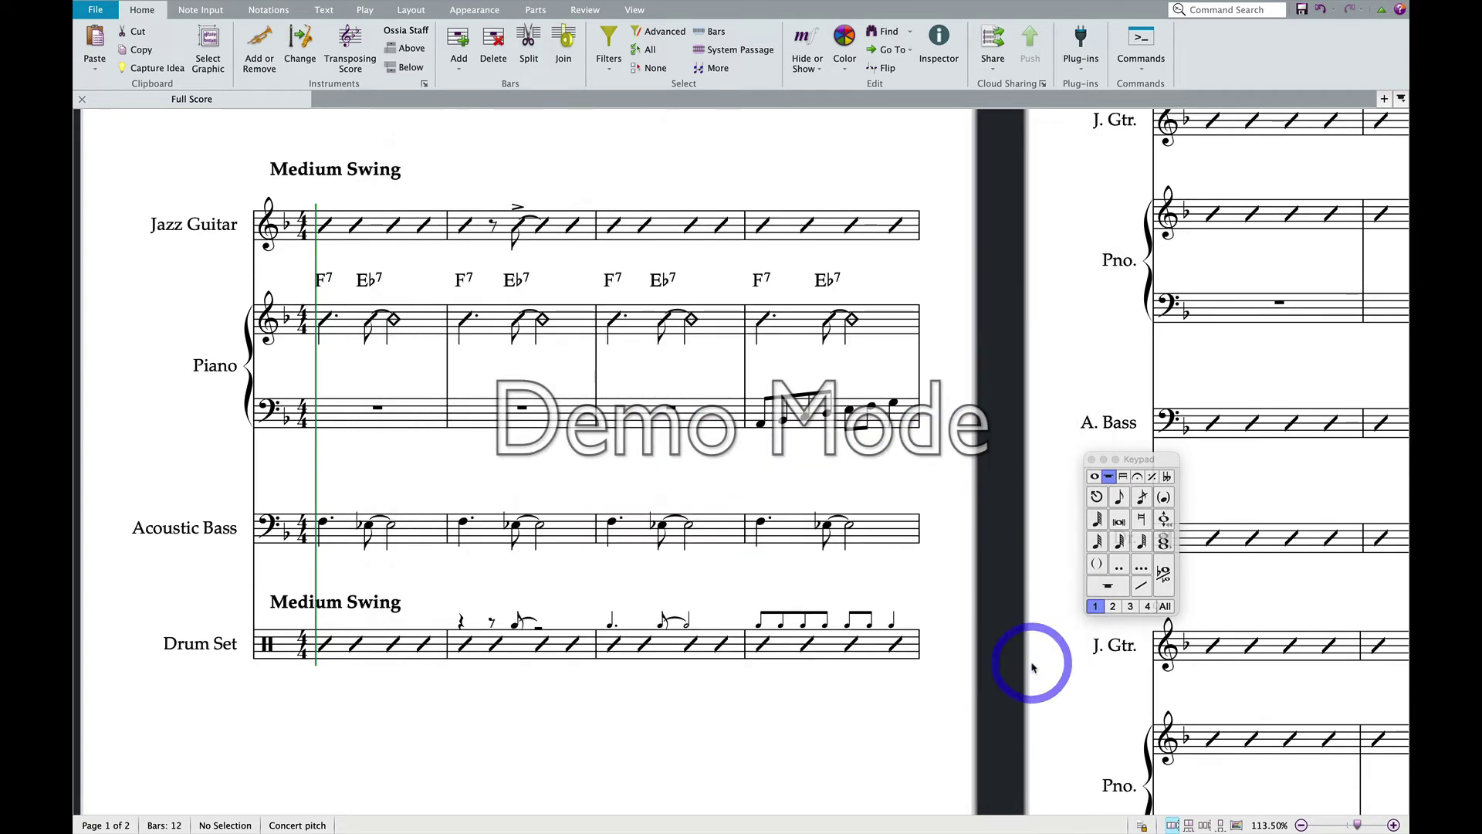
- Review the rhythm section notation in bars 1 to 4 and the overall layout of both score pages
{"action": "left_click", "coordinate": [555, 591]}
{"action": "scroll", "coordinate": [625, 441], "scroll_direction": "right", "scroll_amount": 3}
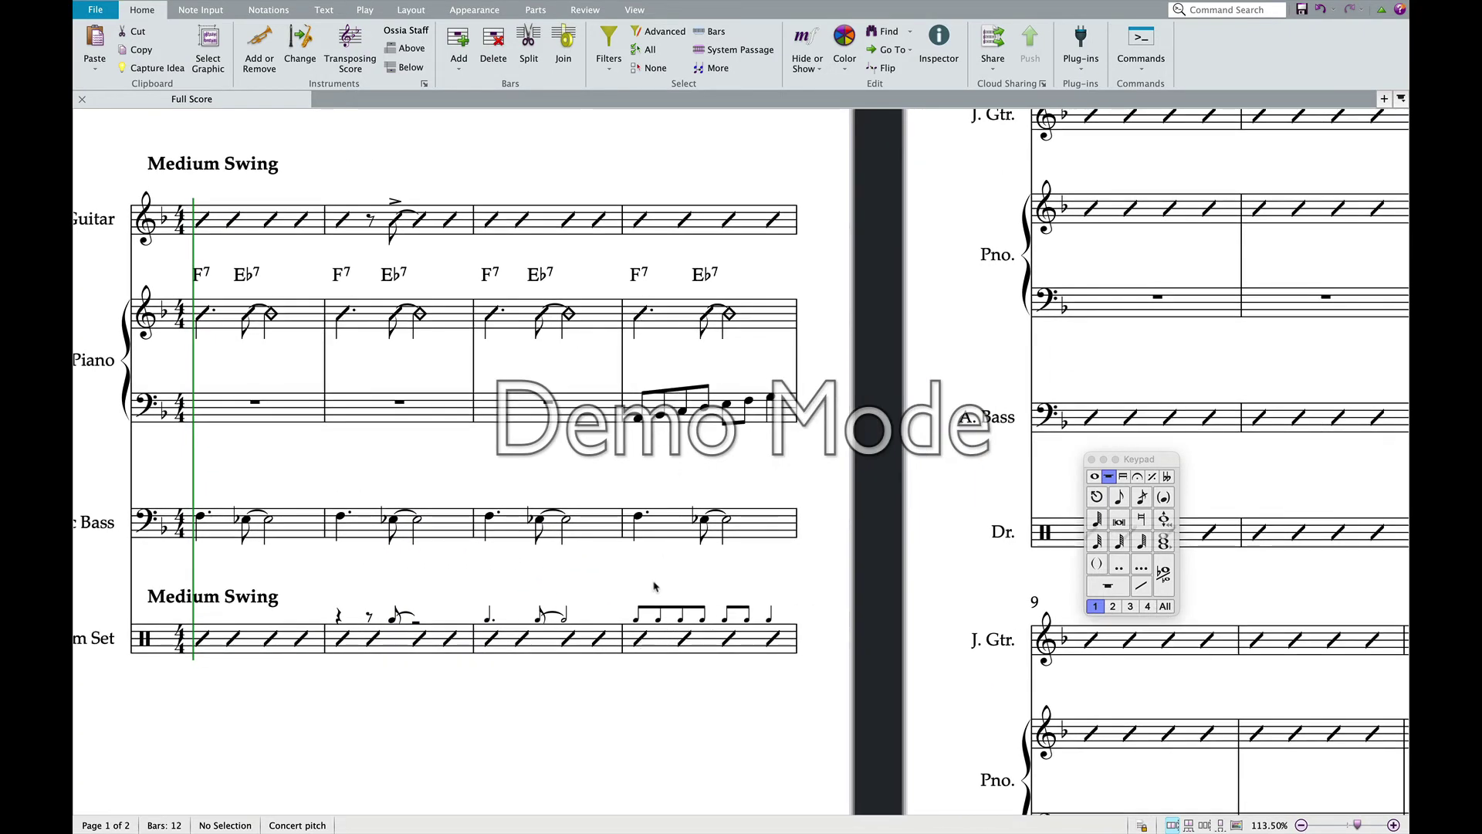
{"action": "scroll", "coordinate": [654, 587], "scroll_direction": "left", "scroll_amount": 3}
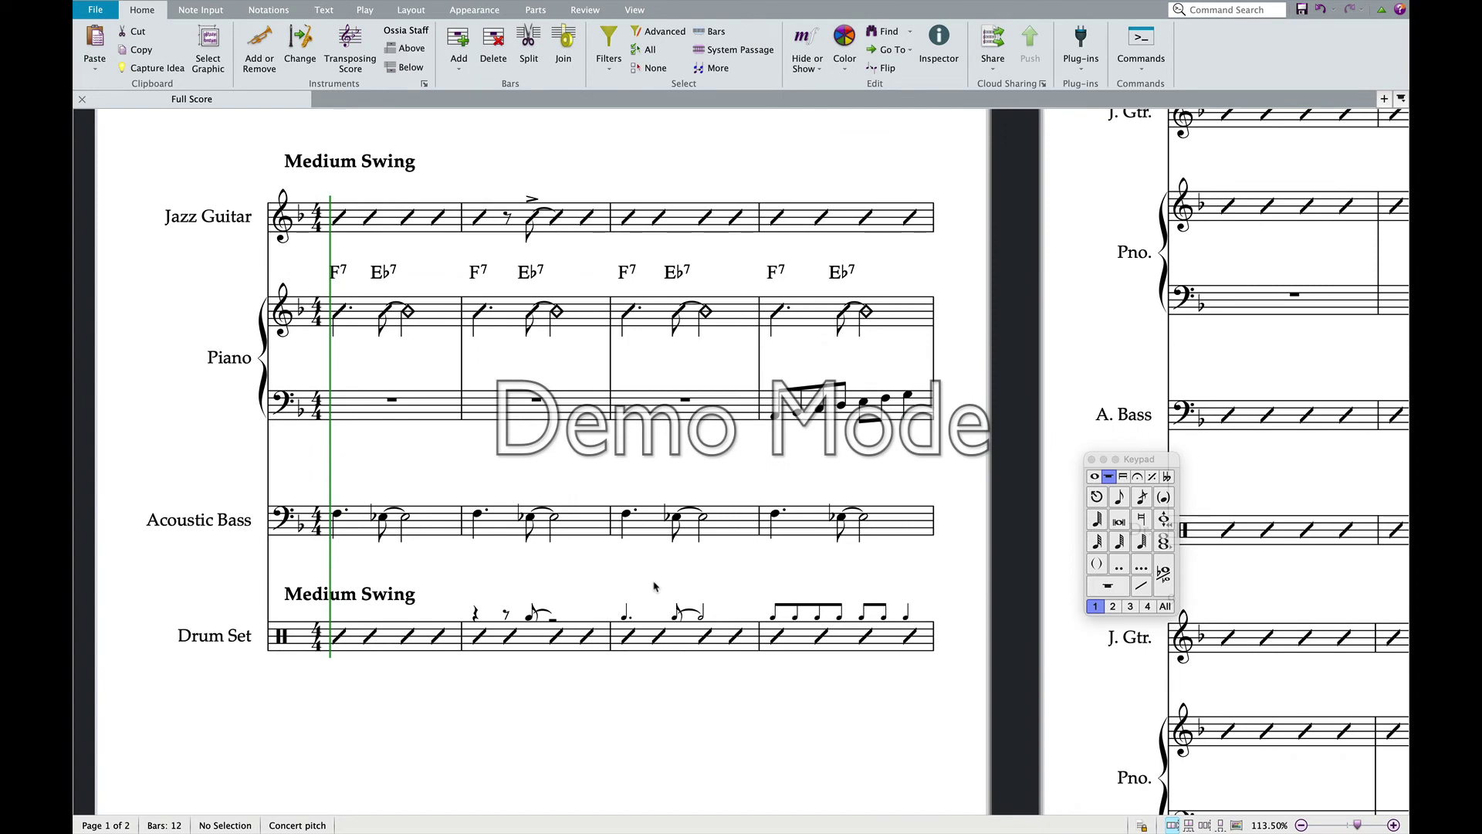
{"action": "scroll", "coordinate": [654, 587], "scroll_direction": "right", "scroll_amount": 1}
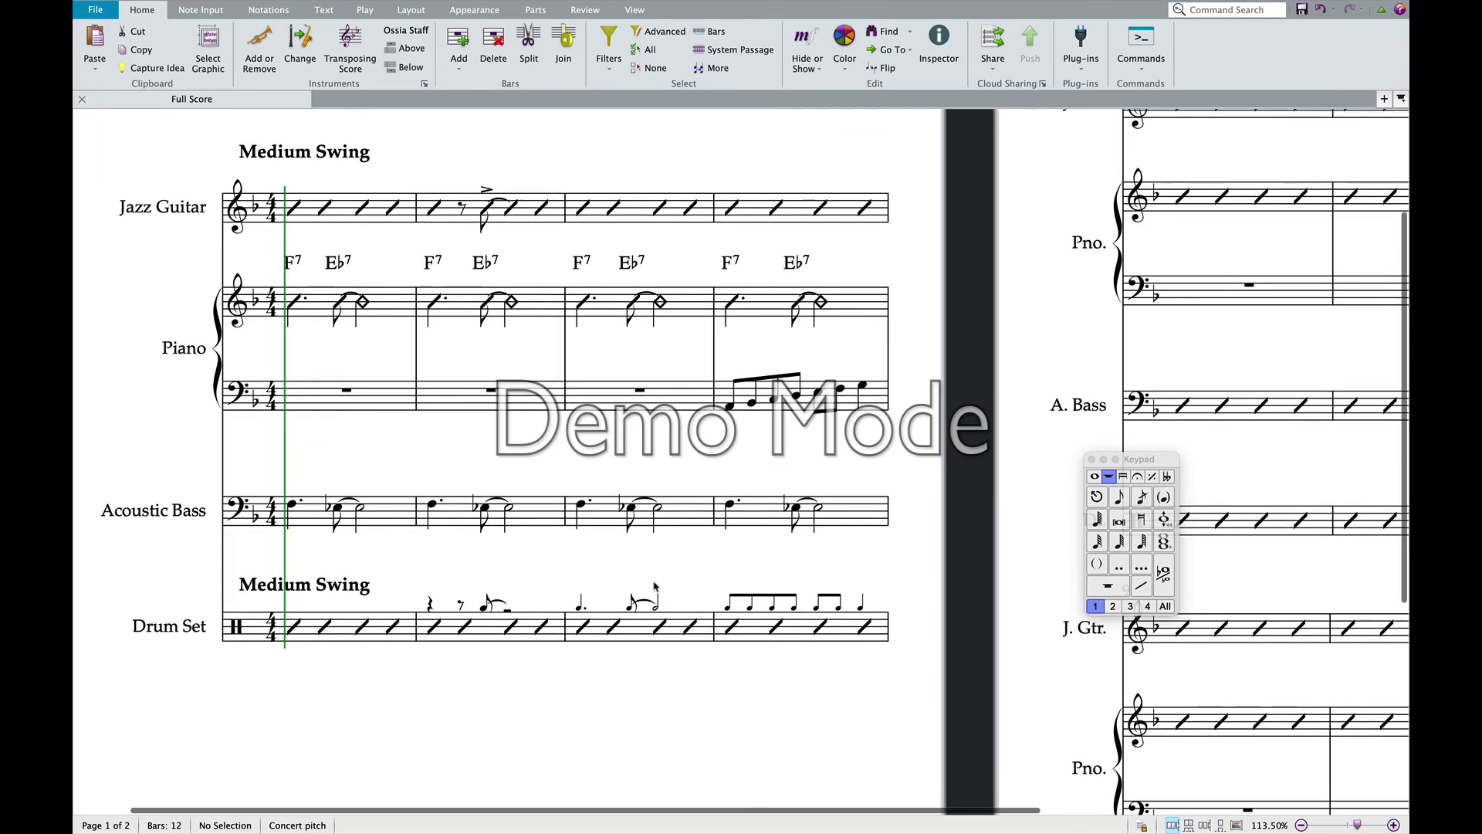
{"action": "scroll", "coordinate": [654, 587], "scroll_direction": "down", "scroll_amount": 2}
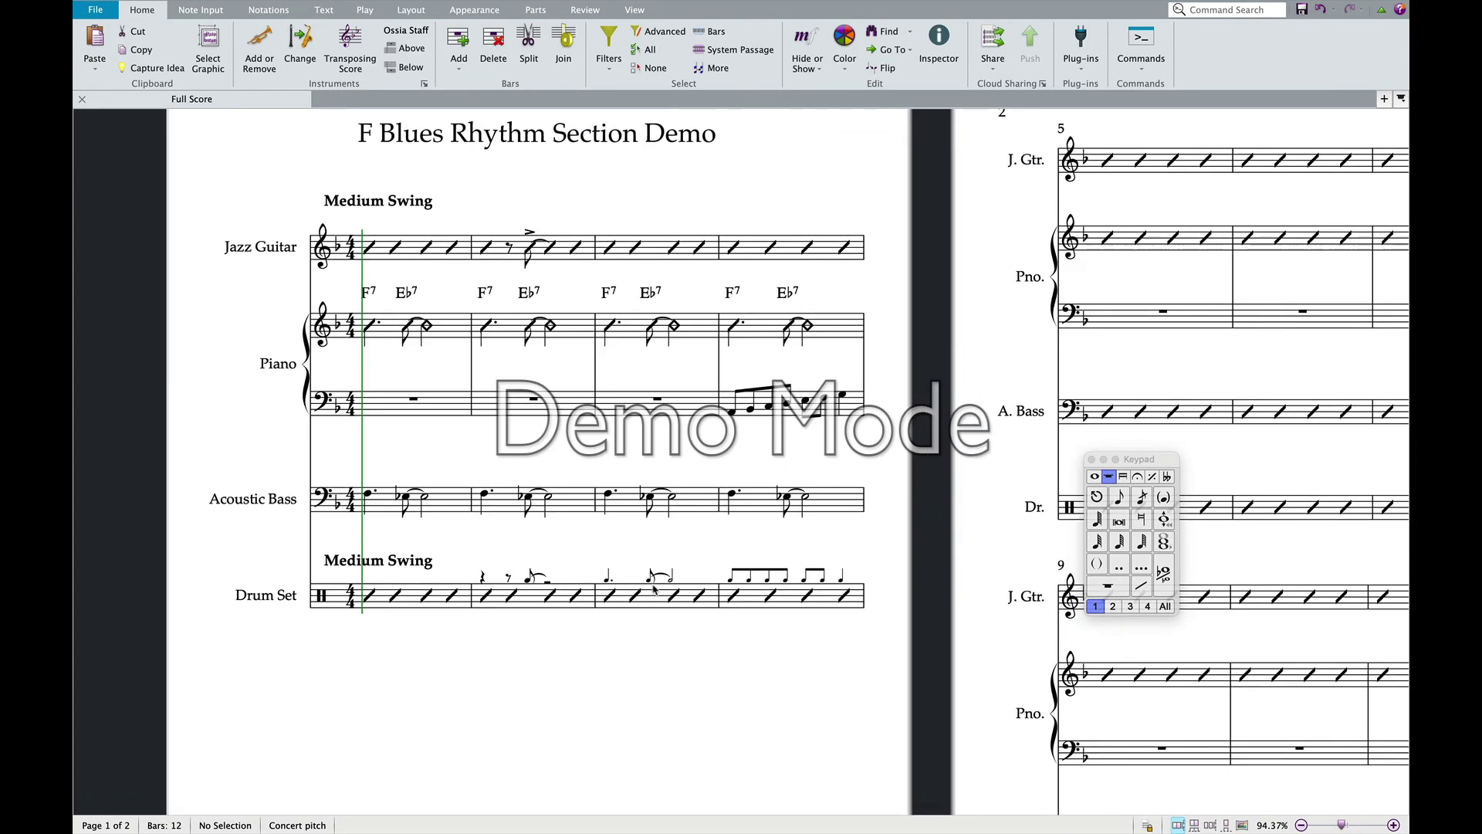
{"action": "scroll", "coordinate": [654, 588], "scroll_direction": "up", "scroll_amount": 3}
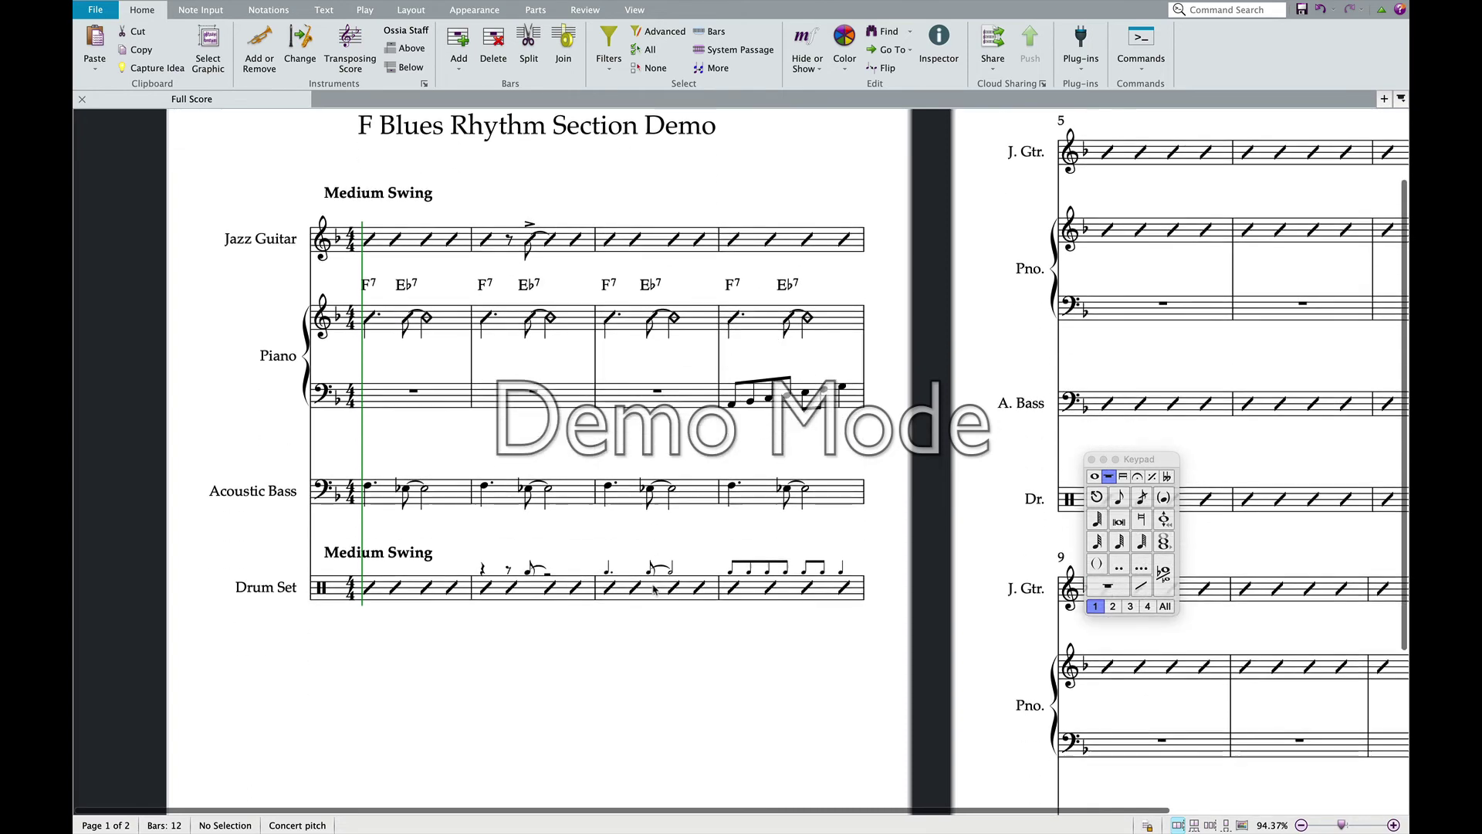
{"action": "scroll", "coordinate": [653, 589], "scroll_direction": "down", "scroll_amount": 2}
{"action": "scroll", "coordinate": [654, 589], "scroll_direction": "down", "scroll_amount": 3}
{"action": "scroll", "coordinate": [653, 589], "scroll_direction": "right", "scroll_amount": 1}
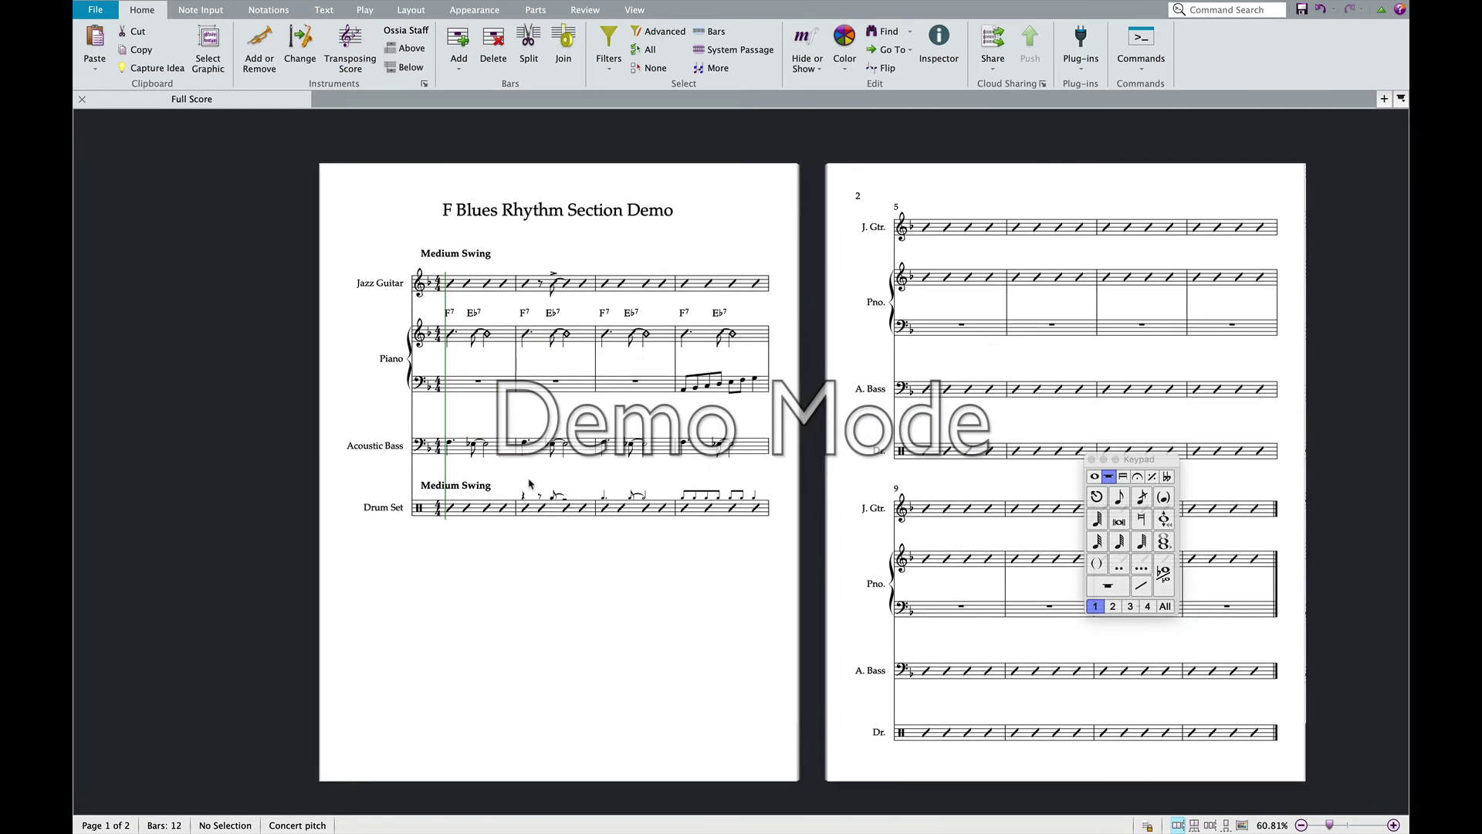
- Move the Jazz Guitar staff lower on page 1 and raise the Drum Set staff slightly in the system starting at bar 5
{"action": "left_click", "coordinate": [492, 288]}
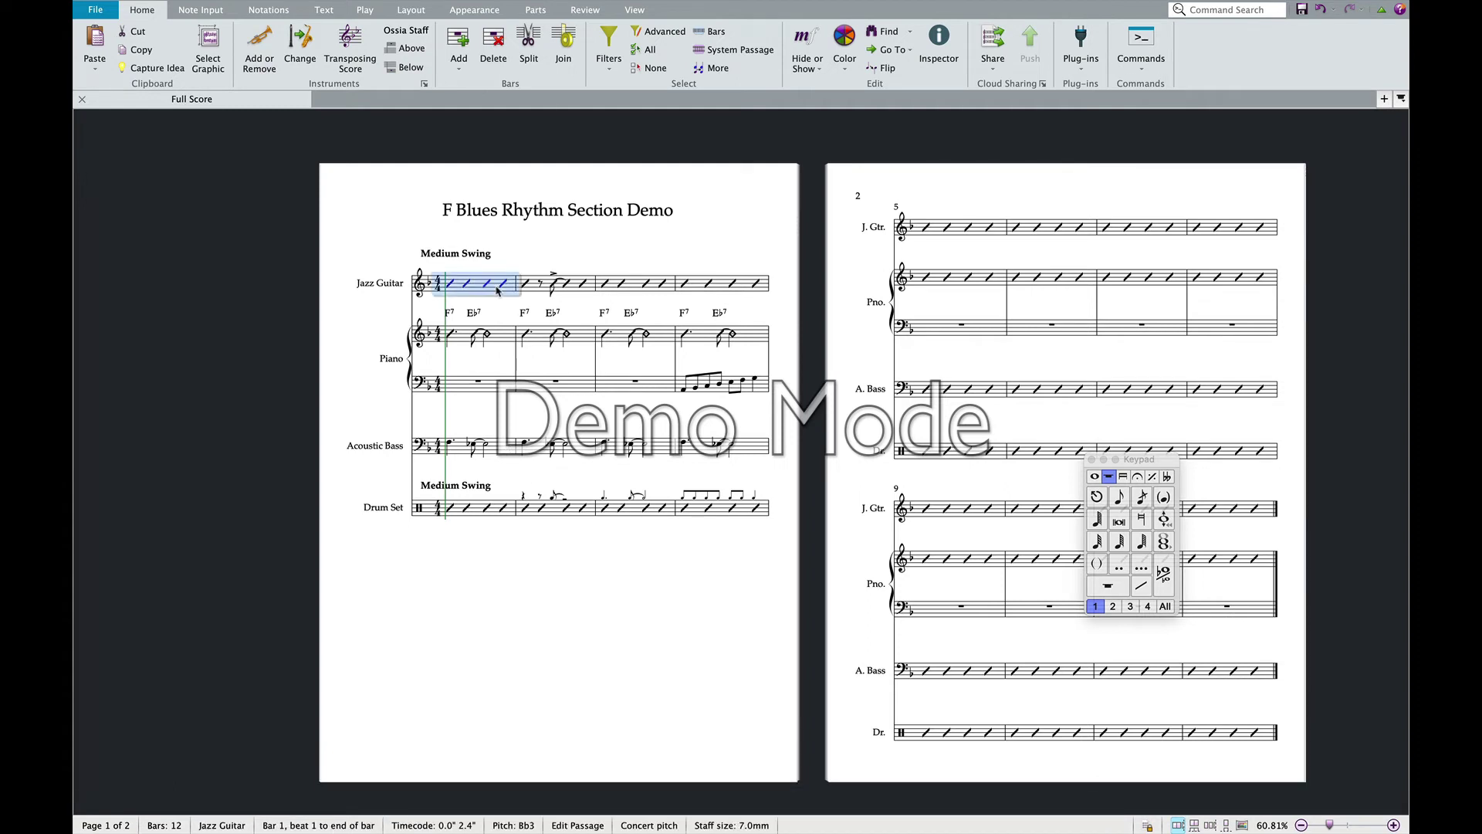
{"action": "left_click_drag", "start_coordinate": [541, 267], "coordinate": [540, 242]}
{"action": "left_click", "coordinate": [996, 450]}
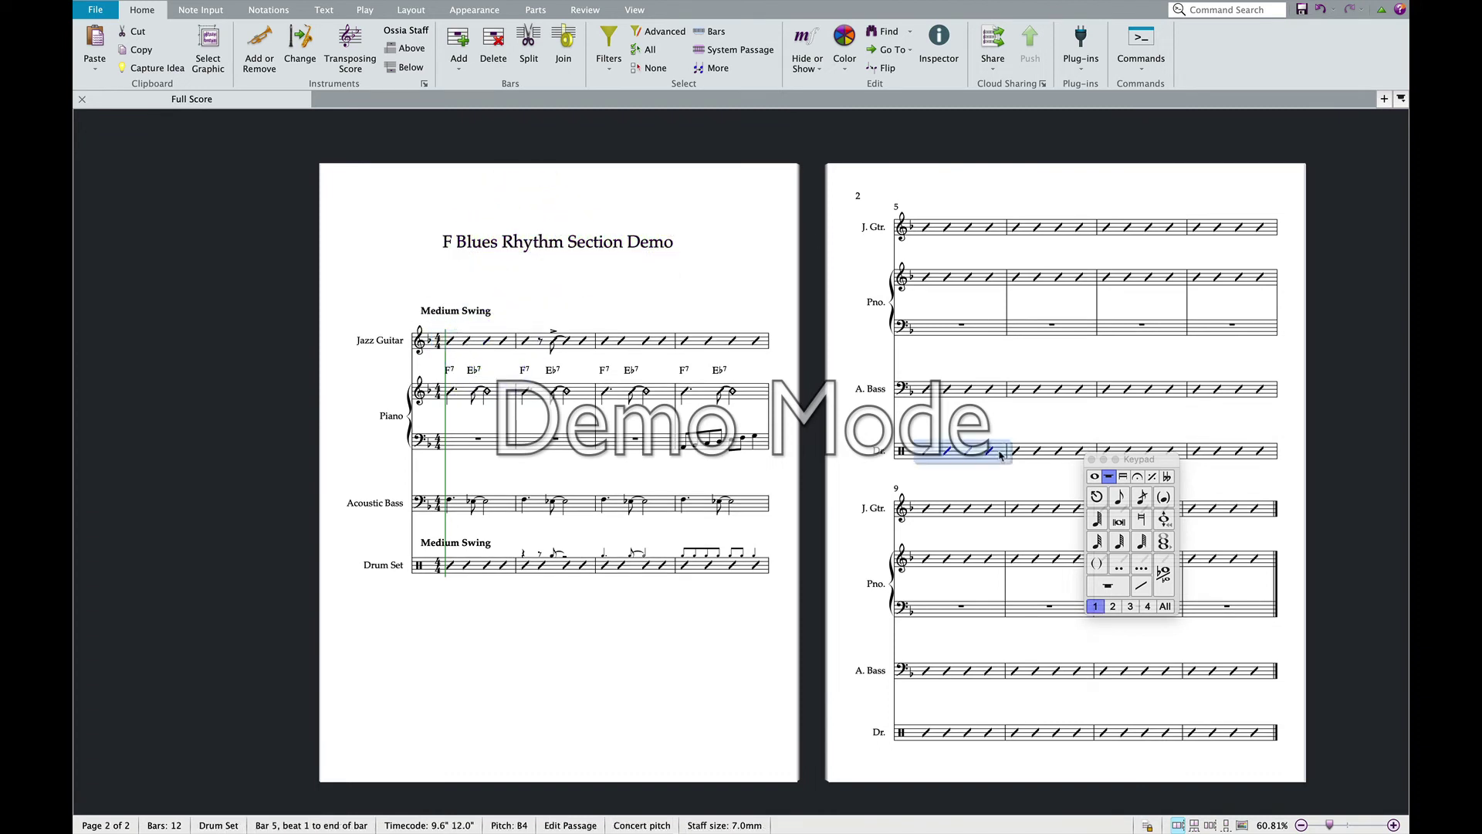
{"action": "left_click_drag", "start_coordinate": [1001, 451], "coordinate": [1001, 443]}
{"action": "left_click", "coordinate": [546, 718]}
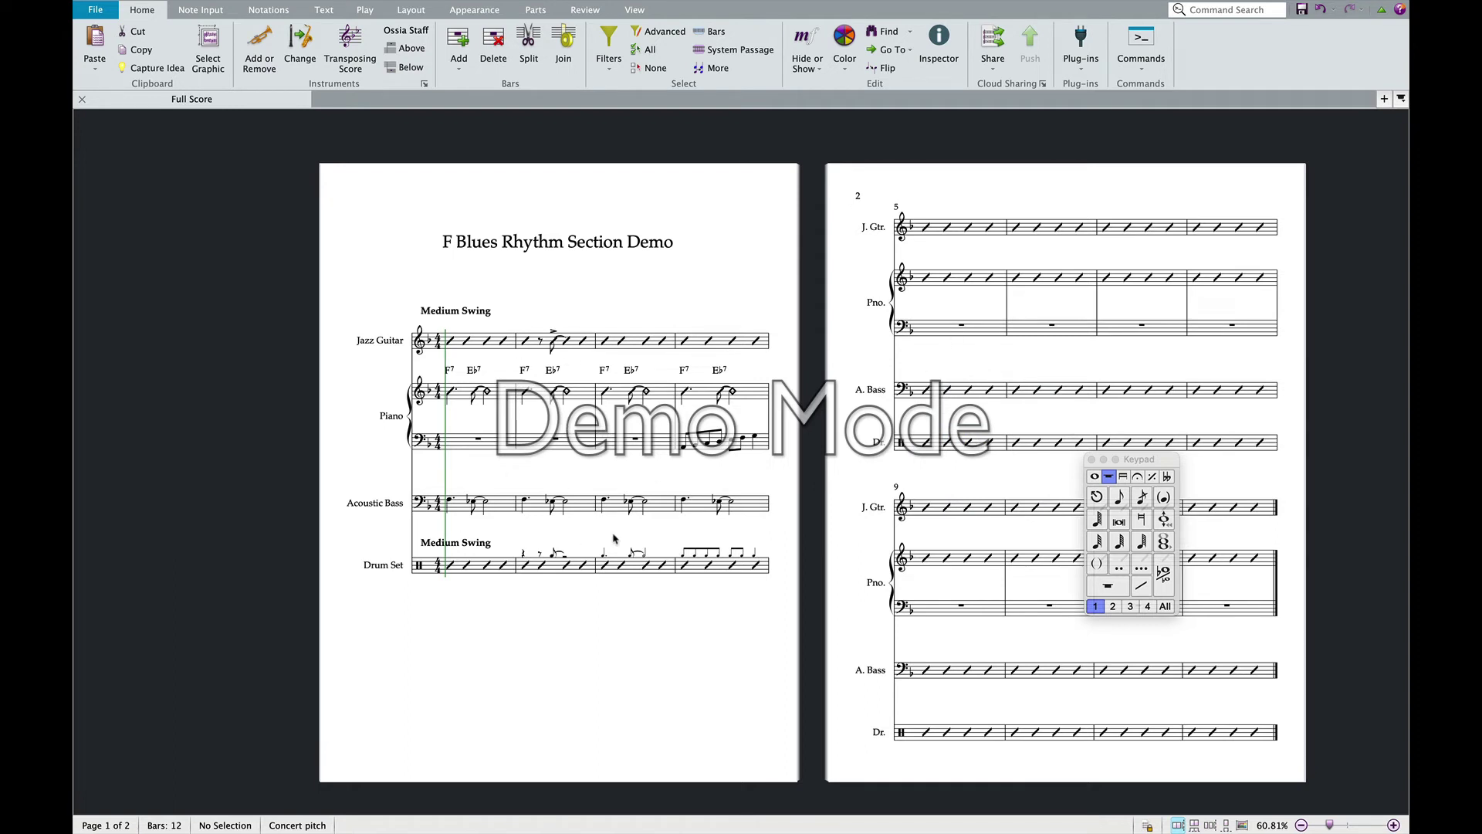
{"action": "left_click", "coordinate": [477, 344]}
{"action": "left_click", "coordinate": [513, 303]}
{"action": "left_click", "coordinate": [477, 344]}
{"action": "left_click", "coordinate": [503, 304]}
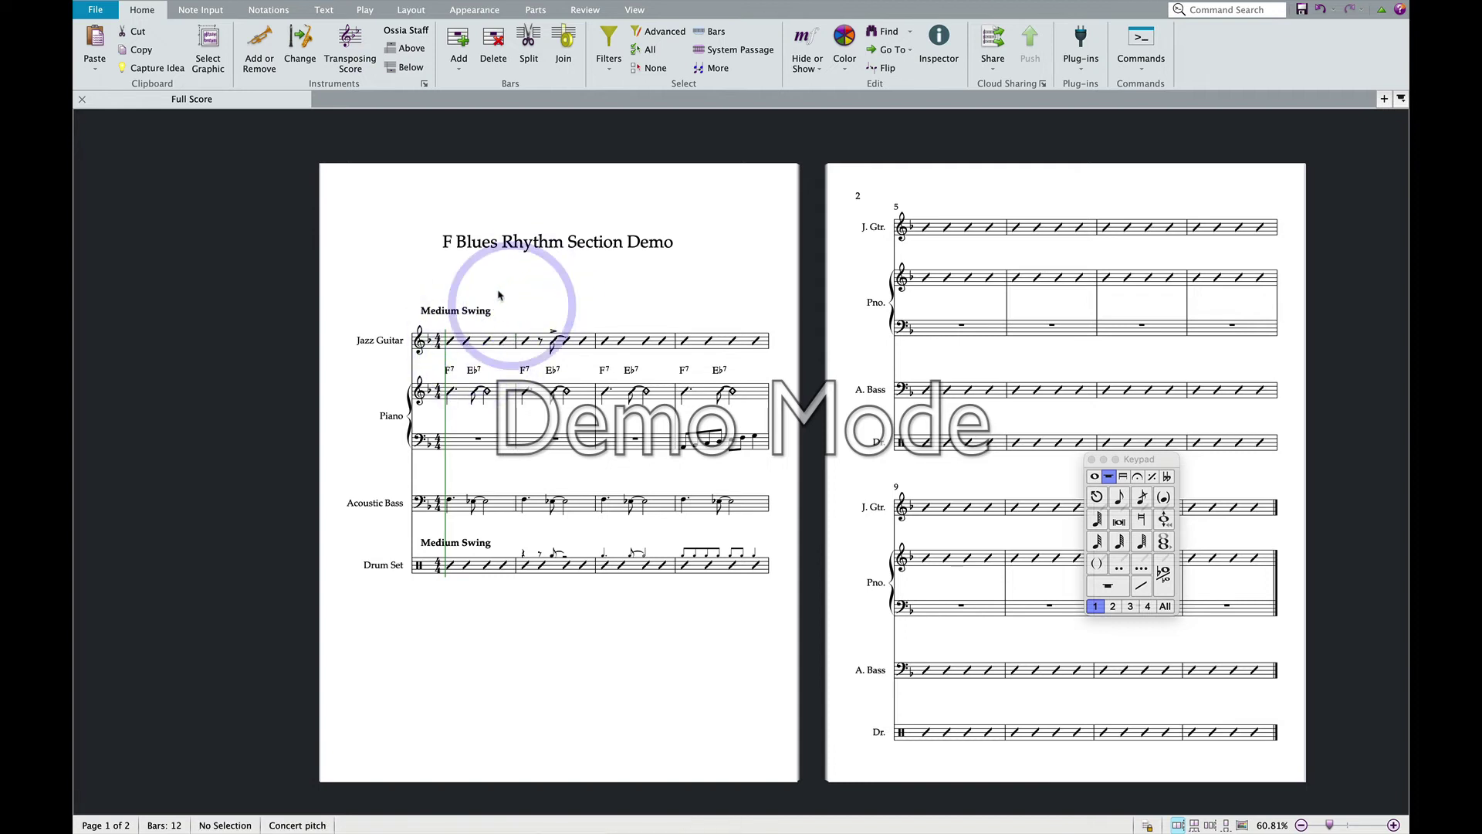
- Set the score's normal staff size to 5.0 mm
{"action": "left_click", "coordinate": [409, 10]}
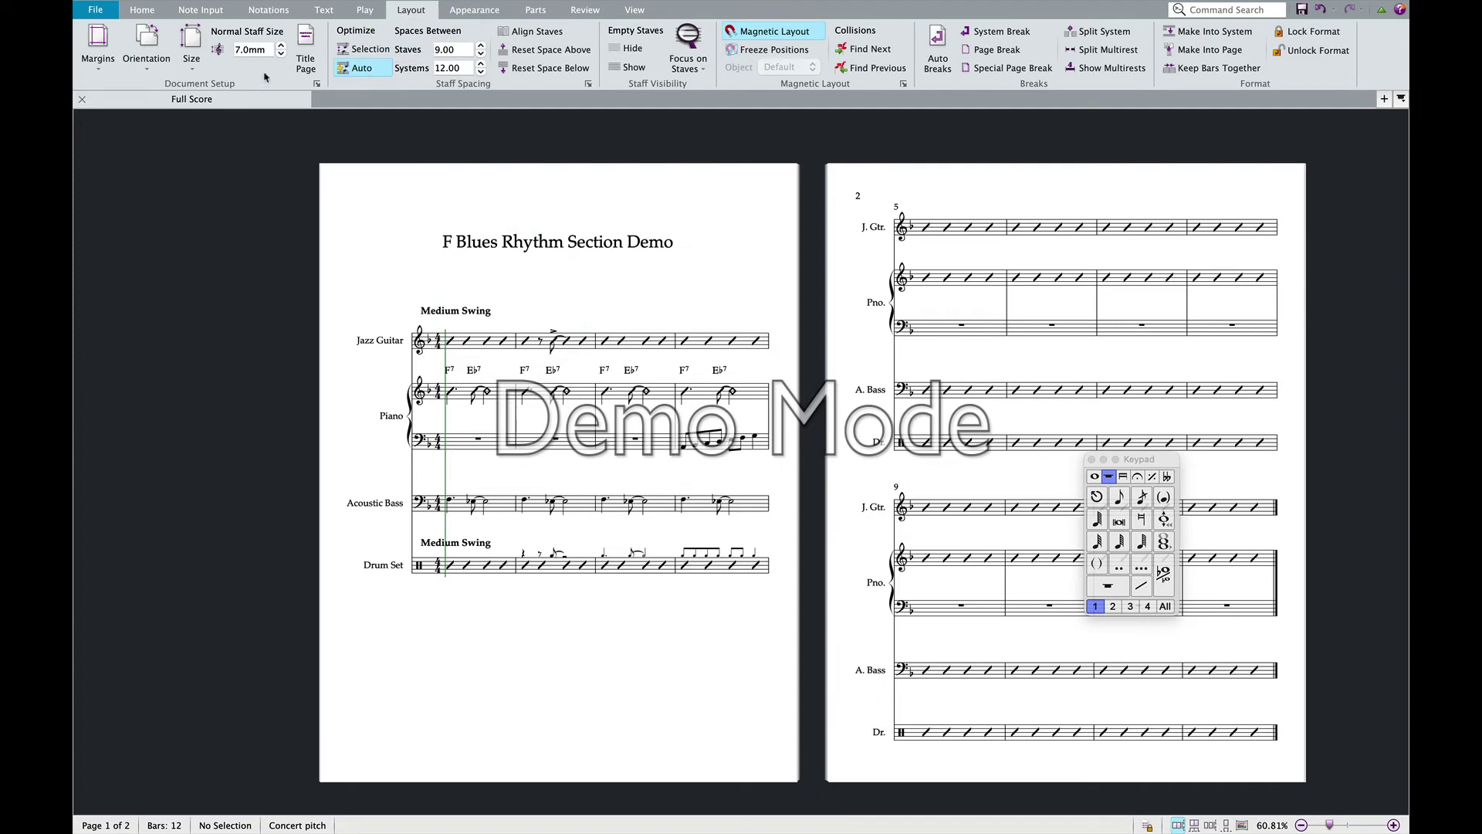
{"action": "double_click", "coordinate": [233, 51]}
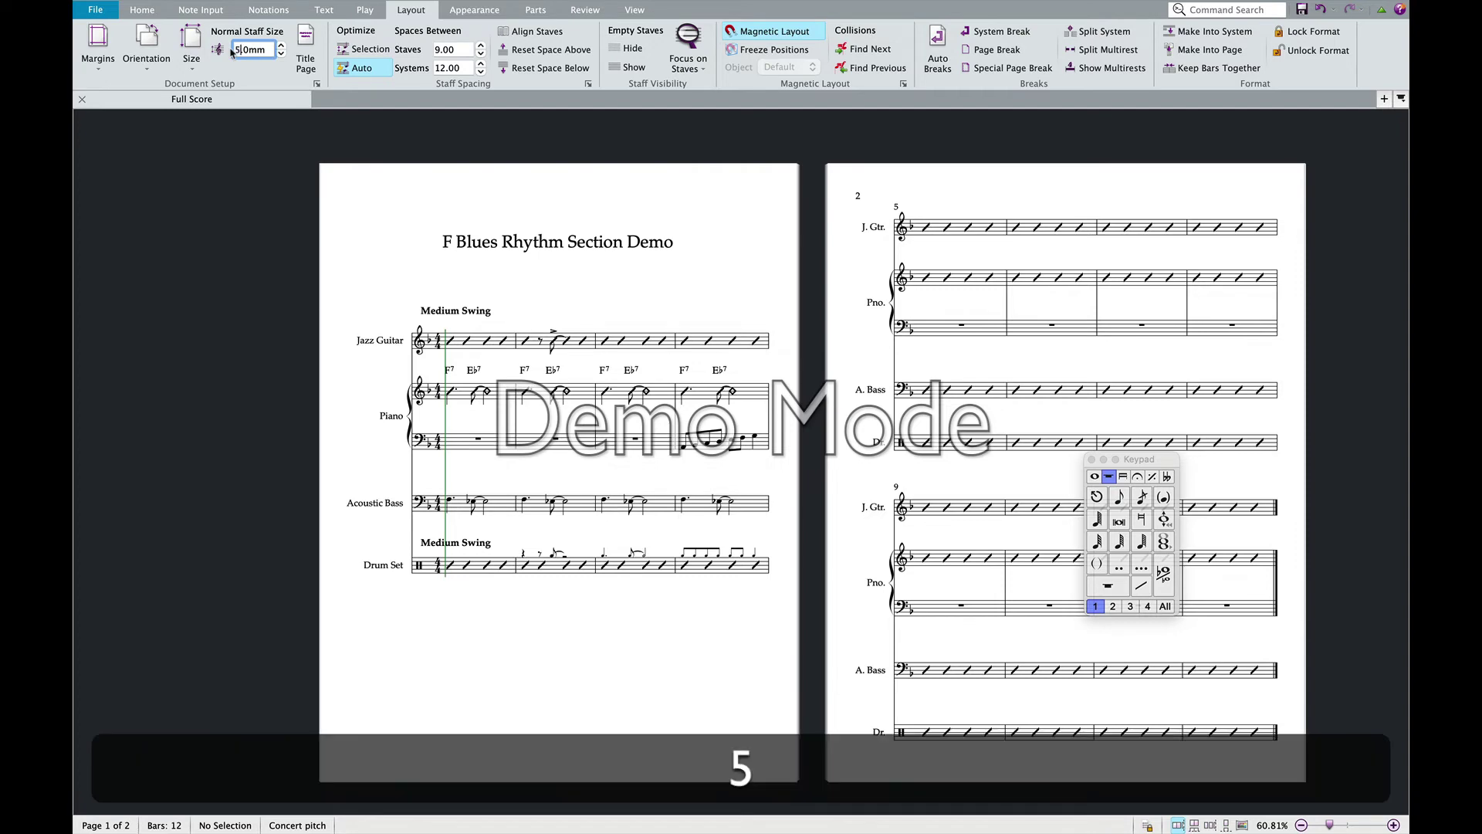
{"action": "type", "text": "5"}
{"action": "key", "text": "Return"}
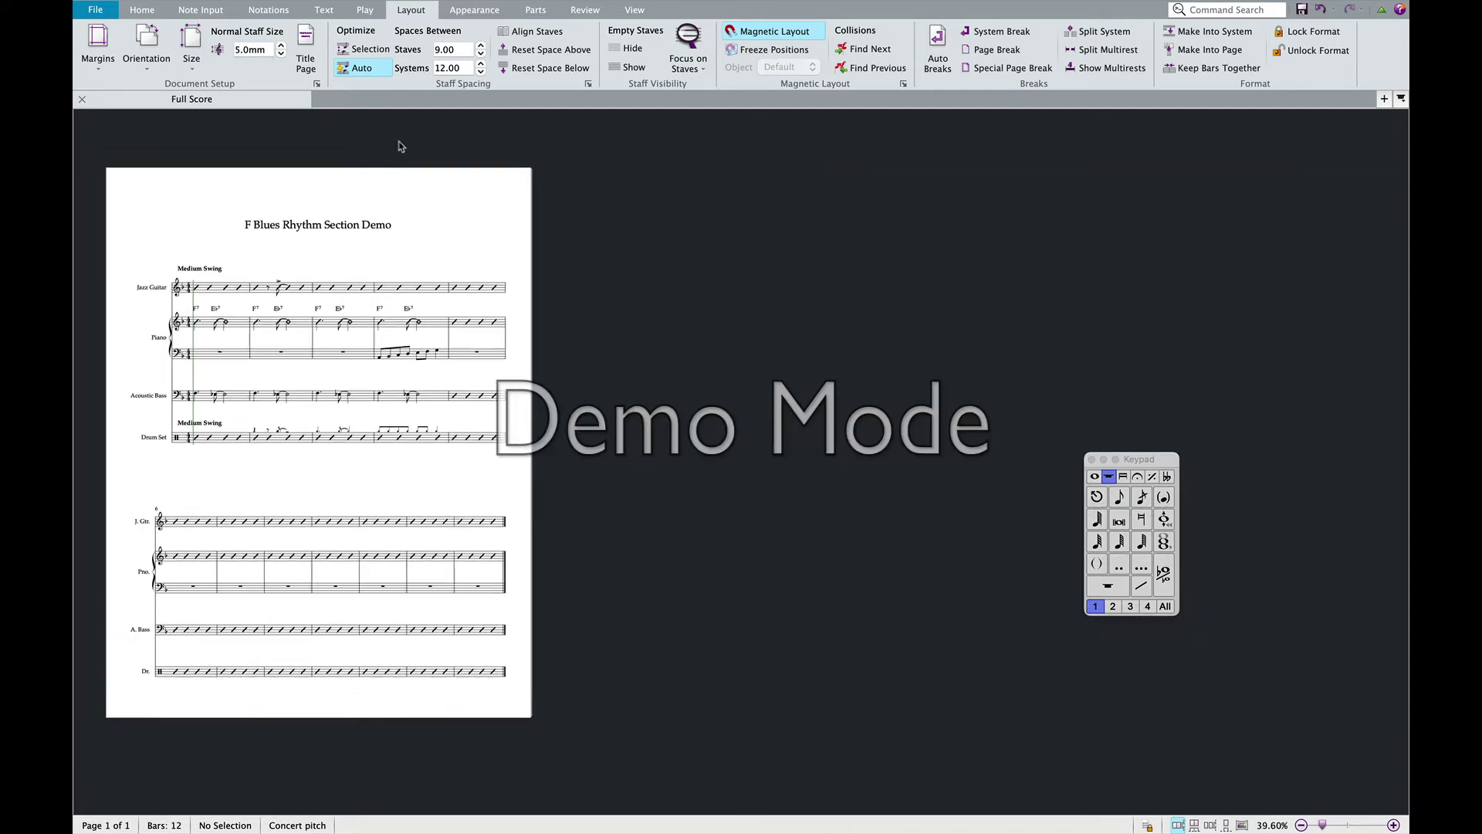
- Make bars 1 to 6 into a single system
{"action": "scroll", "coordinate": [436, 381], "scroll_direction": "up", "scroll_amount": 5}
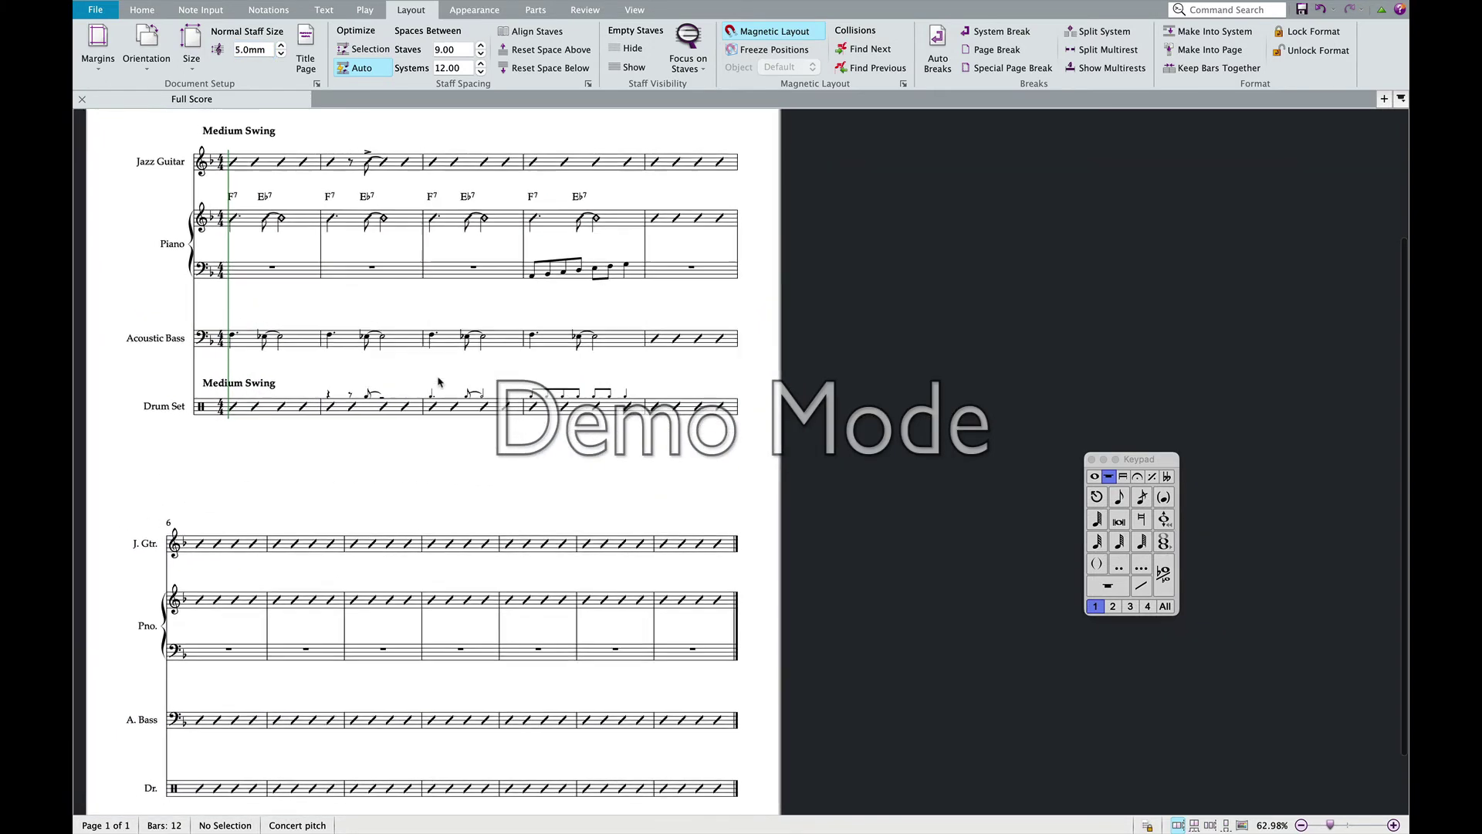
{"action": "scroll", "coordinate": [464, 444], "scroll_direction": "left", "scroll_amount": 5}
{"action": "scroll", "coordinate": [543, 411], "scroll_direction": "down", "scroll_amount": 1}
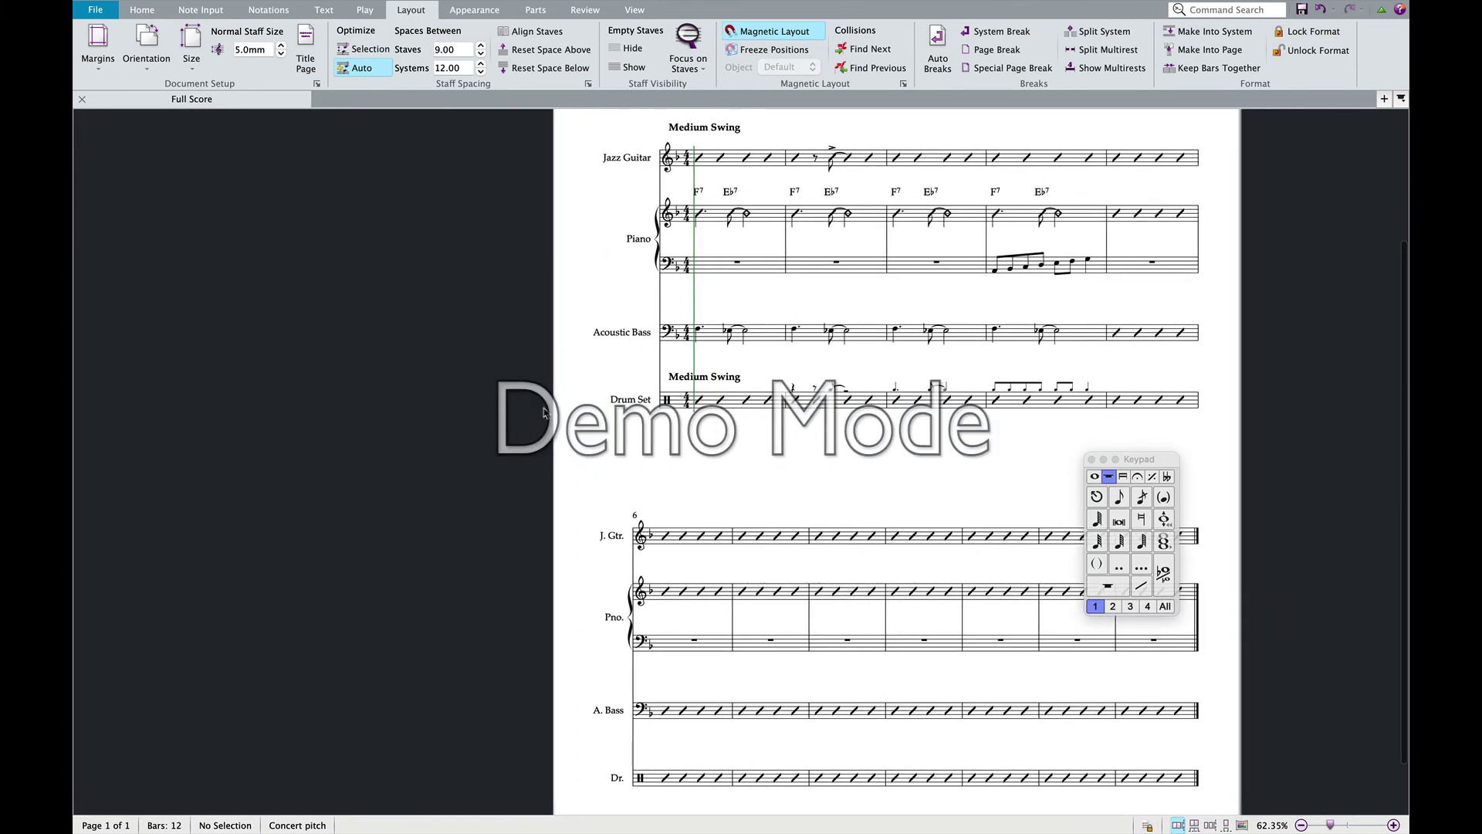
{"action": "scroll", "coordinate": [543, 411], "scroll_direction": "right", "scroll_amount": 3}
{"action": "left_click", "coordinate": [531, 155]}
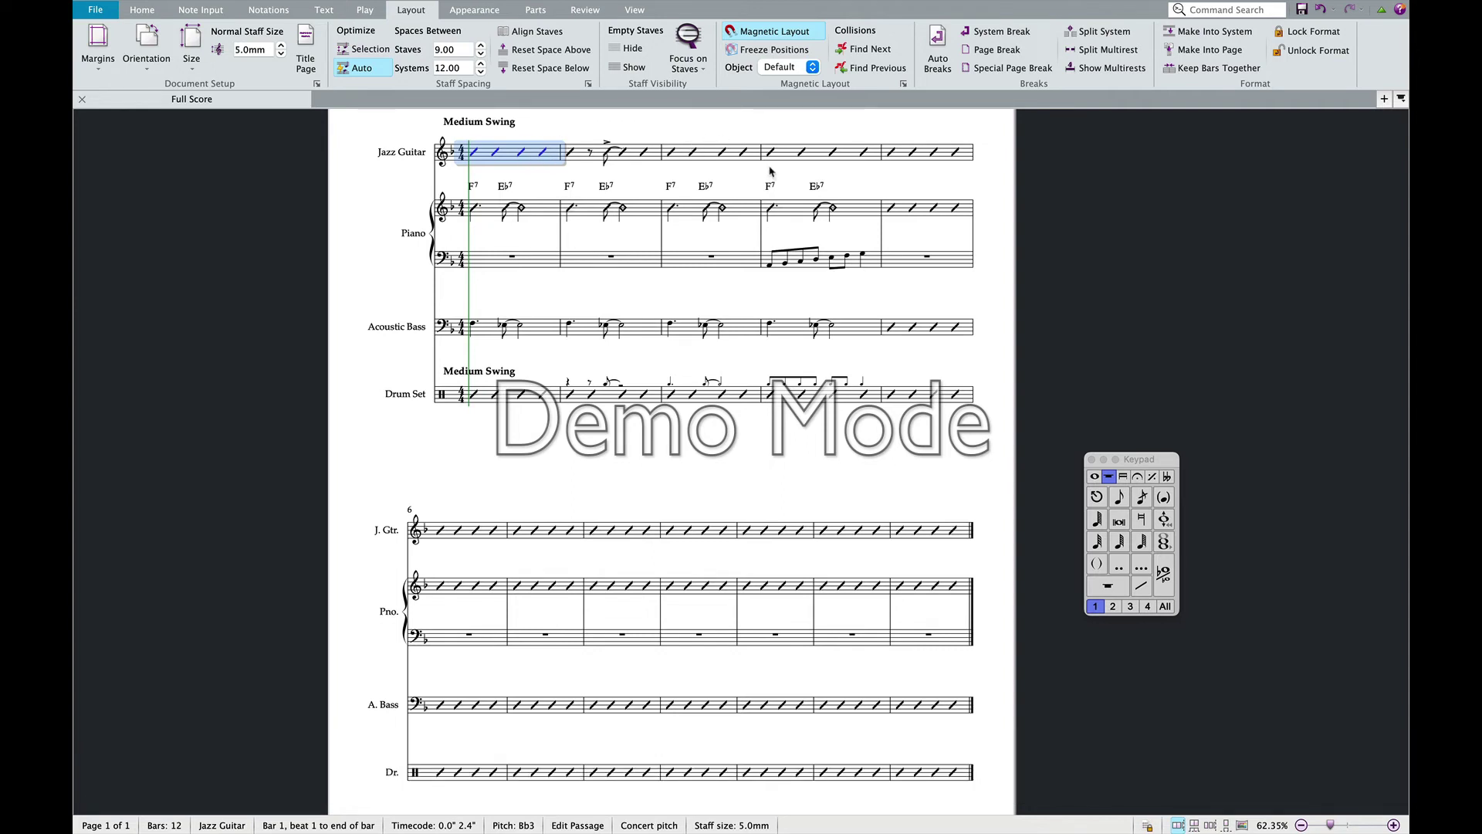
{"action": "left_click", "coordinate": [487, 536], "text": "shift"}
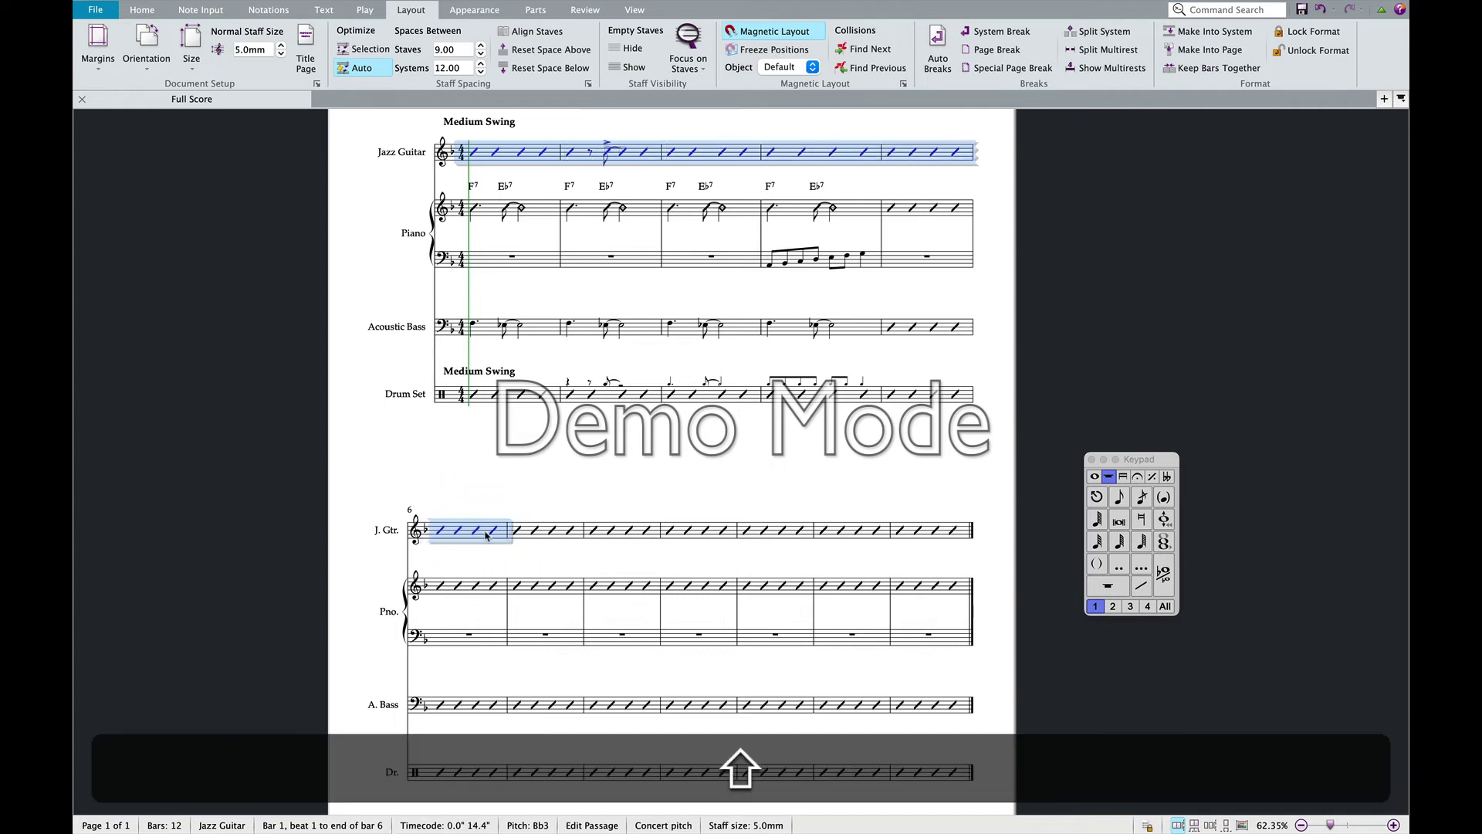
{"action": "key", "text": "alt+shift"}
{"action": "key", "text": "alt+shift+m"}
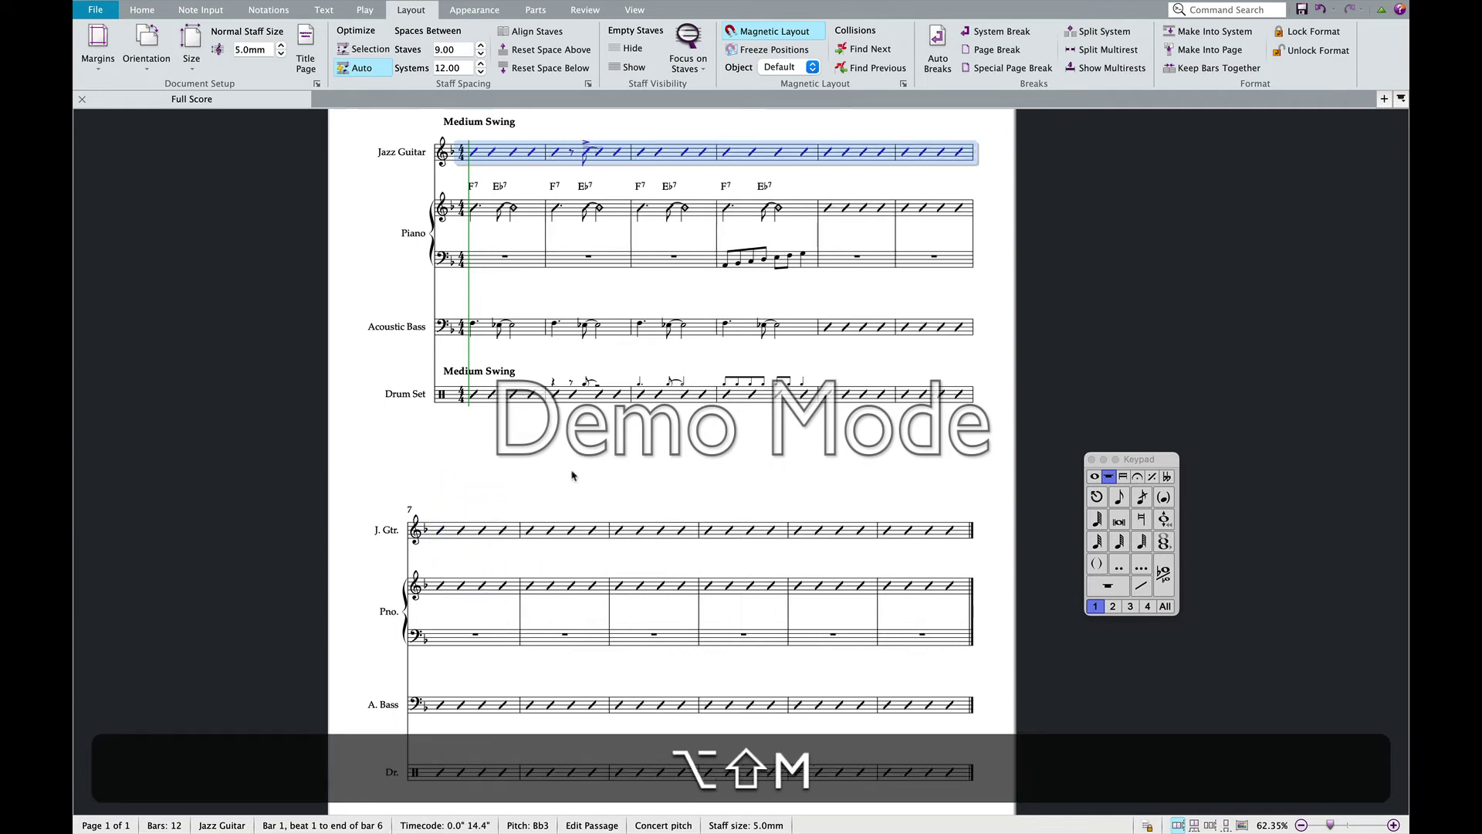
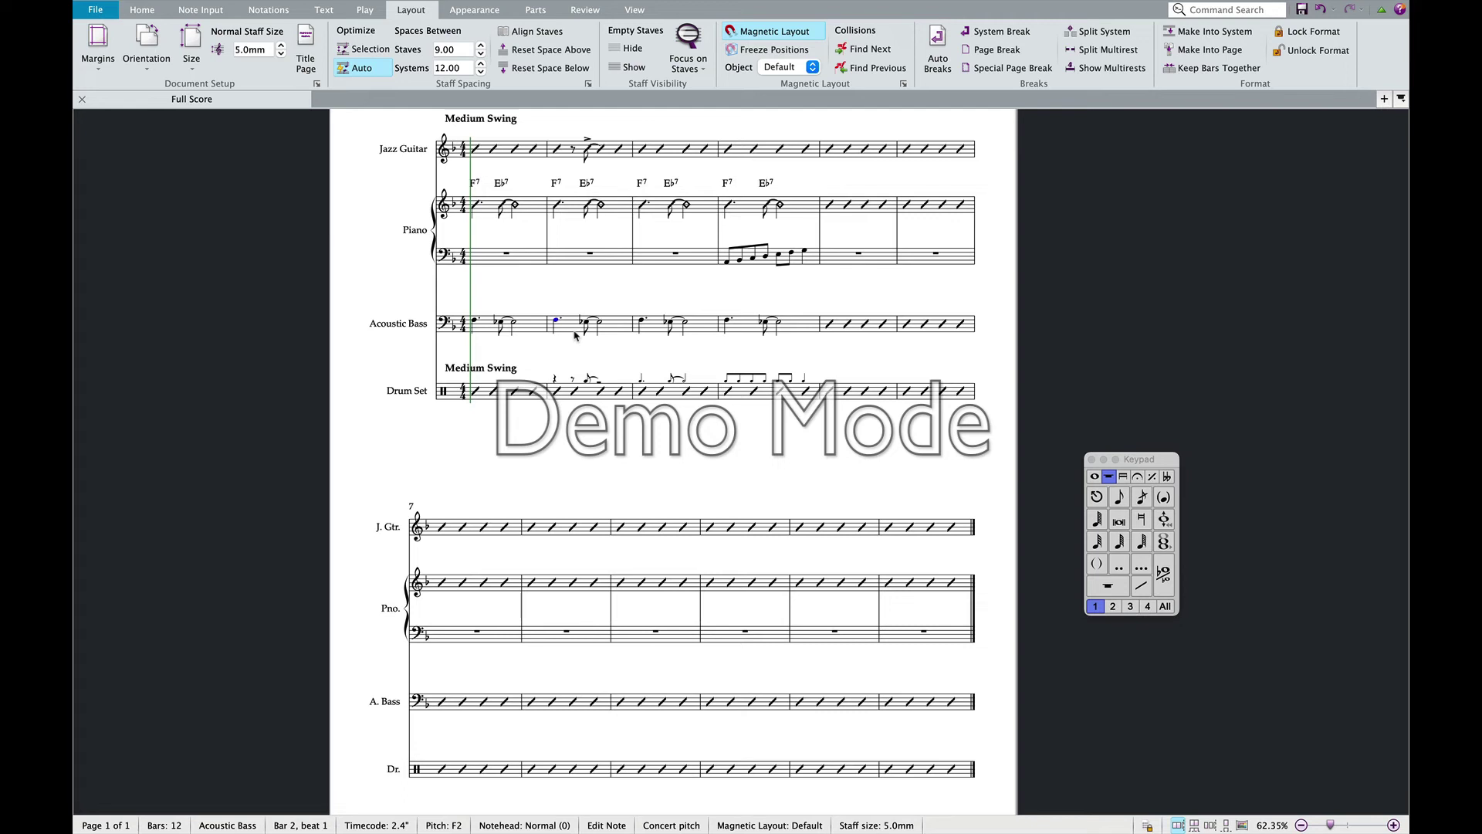
- Try the Beat (4) notehead and pitch D2 on the Acoustic Bass note at bar 2, beat 1, and restore its Normal (0) notehead and F2 pitch
{"action": "key", "text": "shift+alt"}
{"action": "key", "text": "shift+alt+4"}
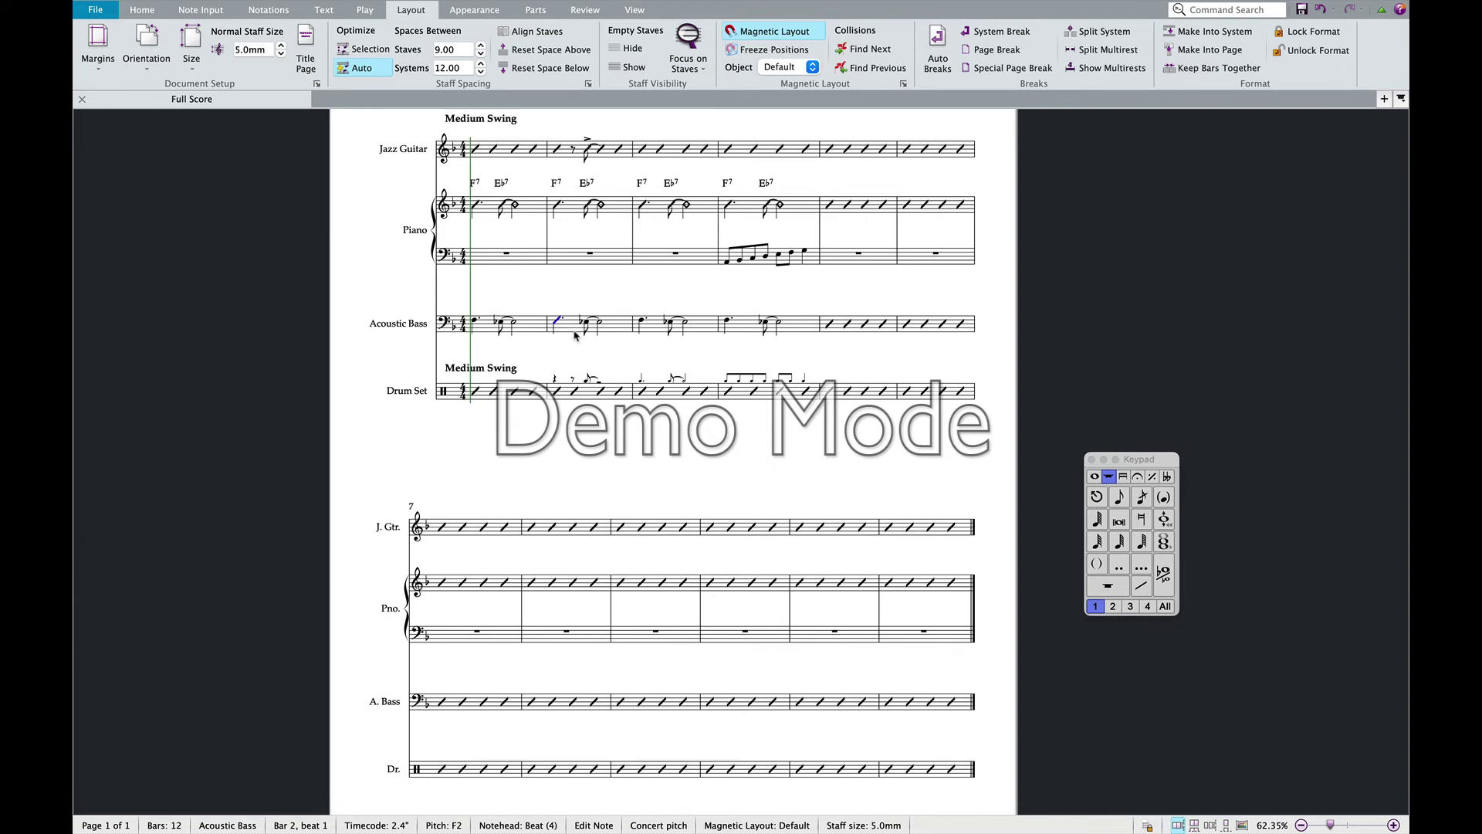
{"action": "key", "text": "Down"}
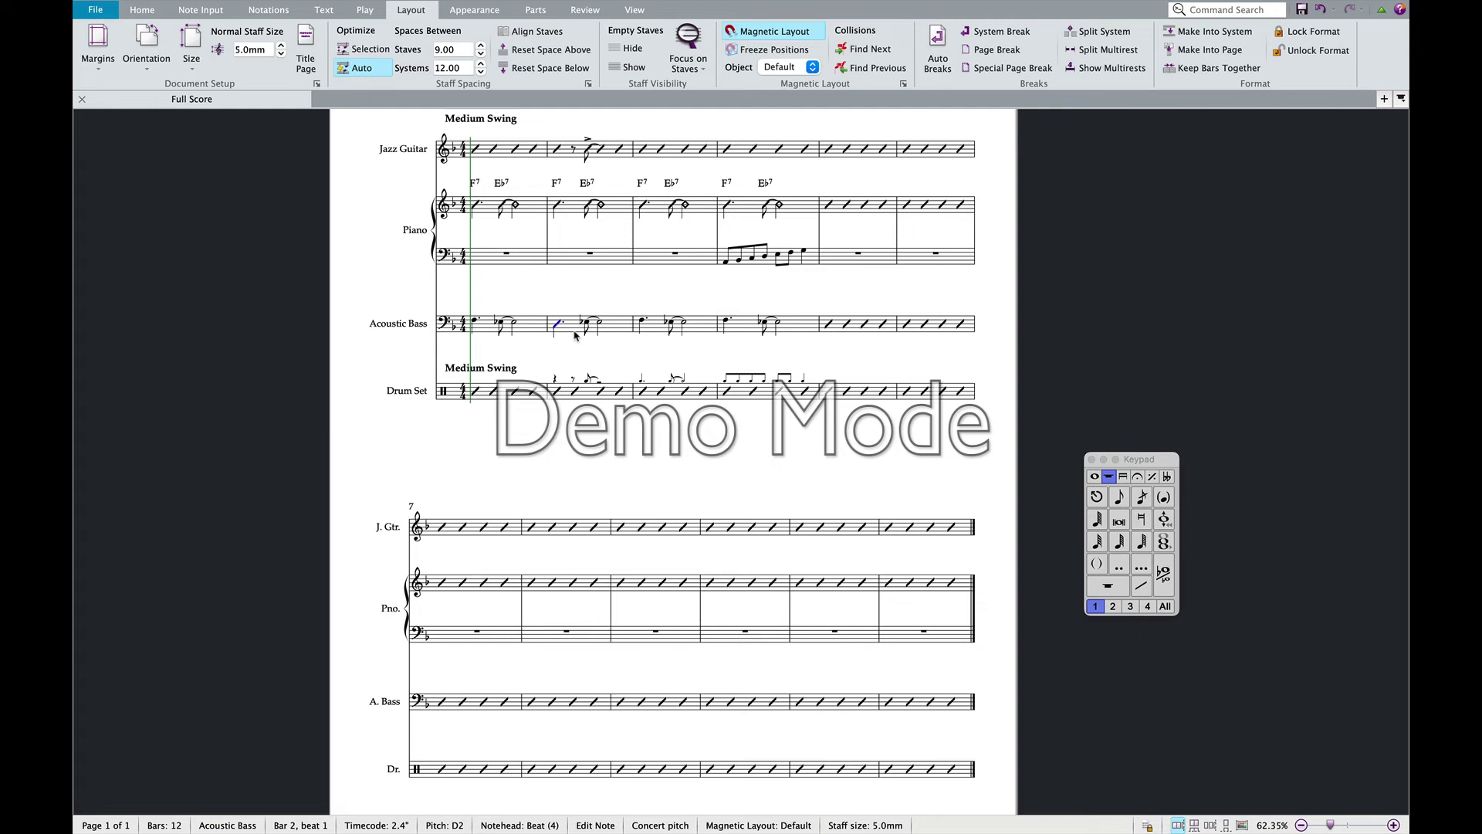
{"action": "key", "text": "alt+shift+0"}
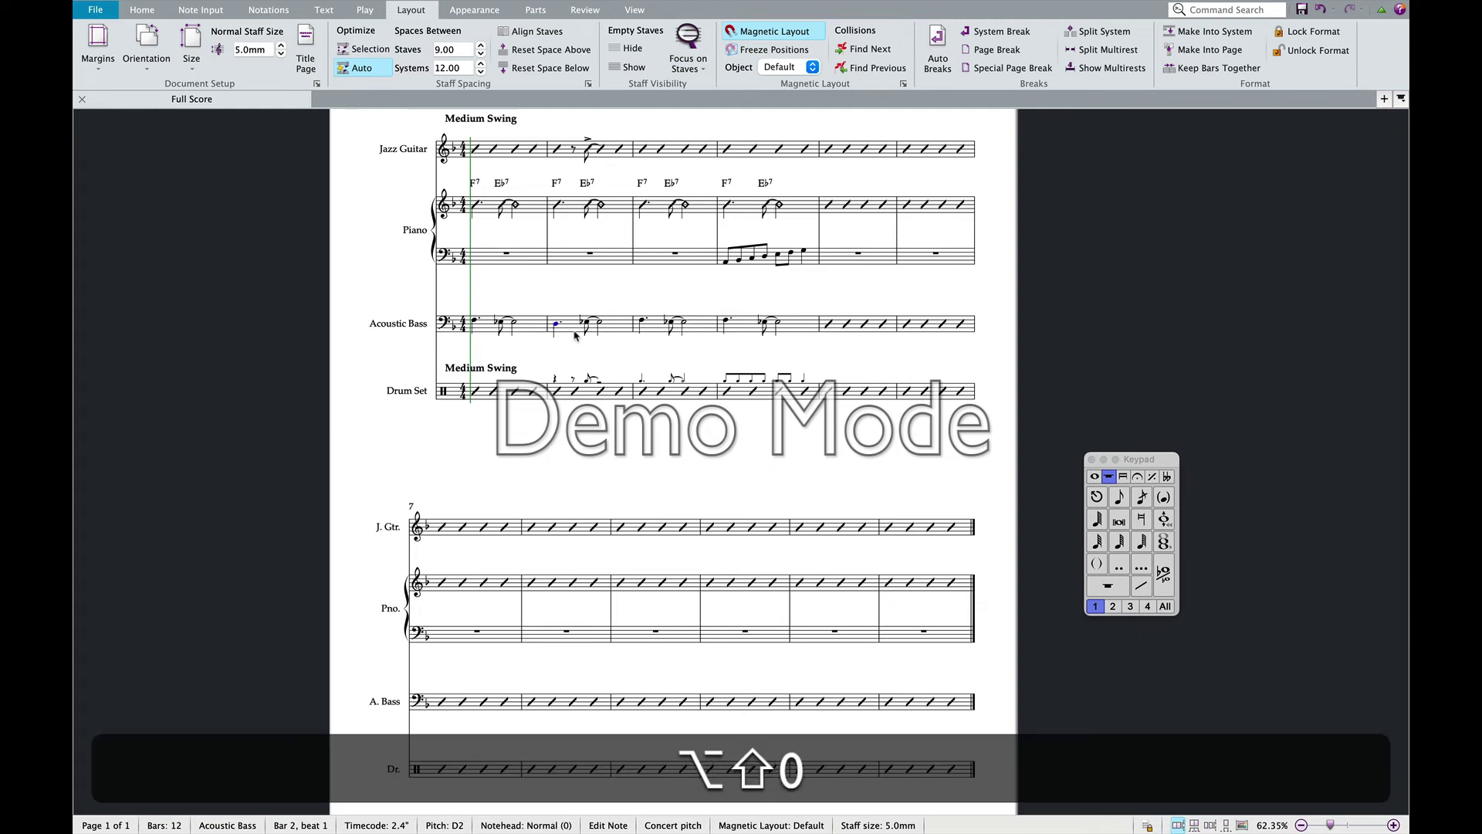
{"action": "key", "text": "Up"}
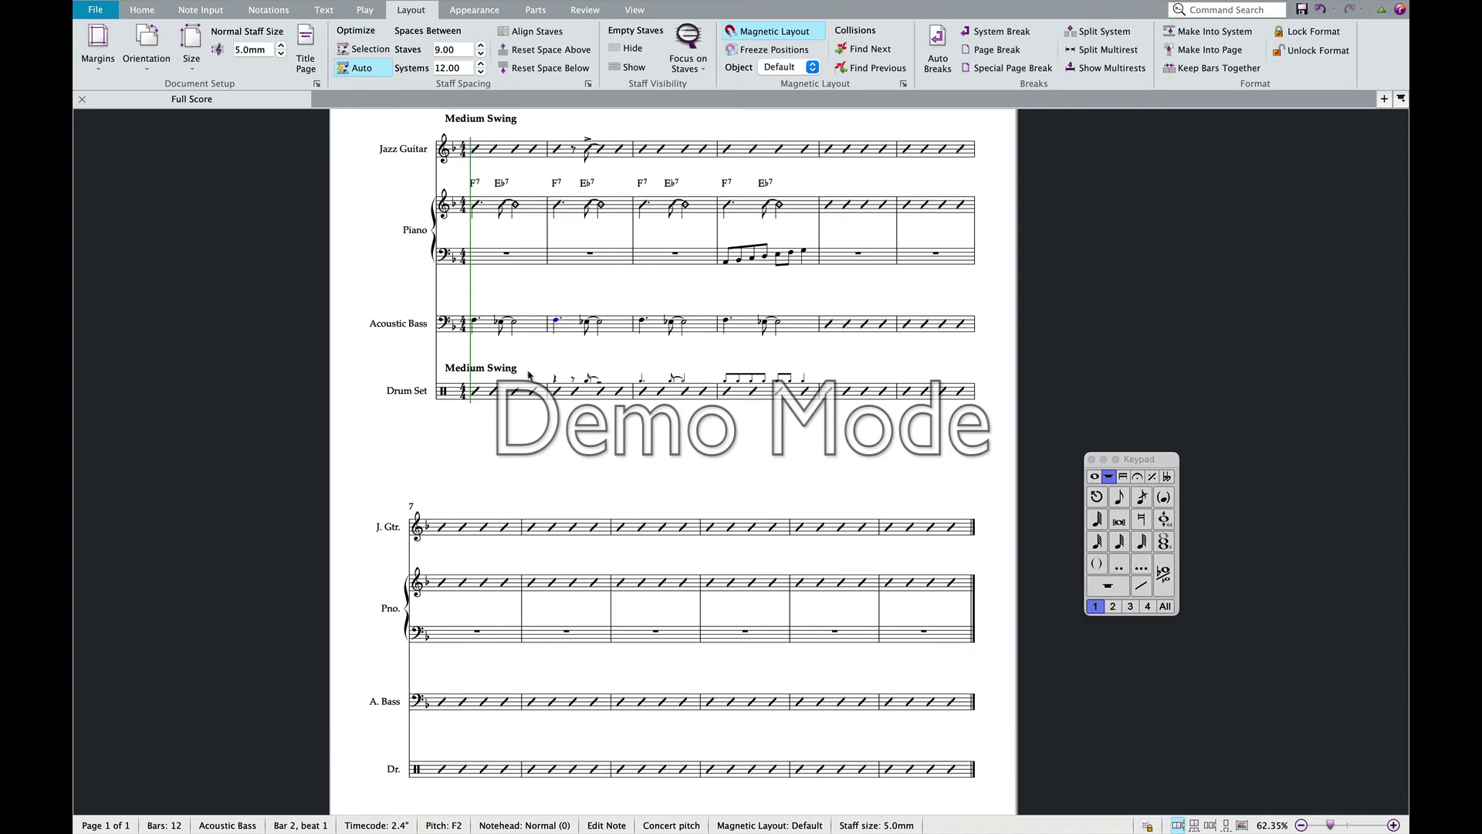
- Try notehead types 1 through 9 one by one on the first Acoustic Bass note of bar 2 and return it to Normal (0)
{"action": "key", "text": "alt+shift"}
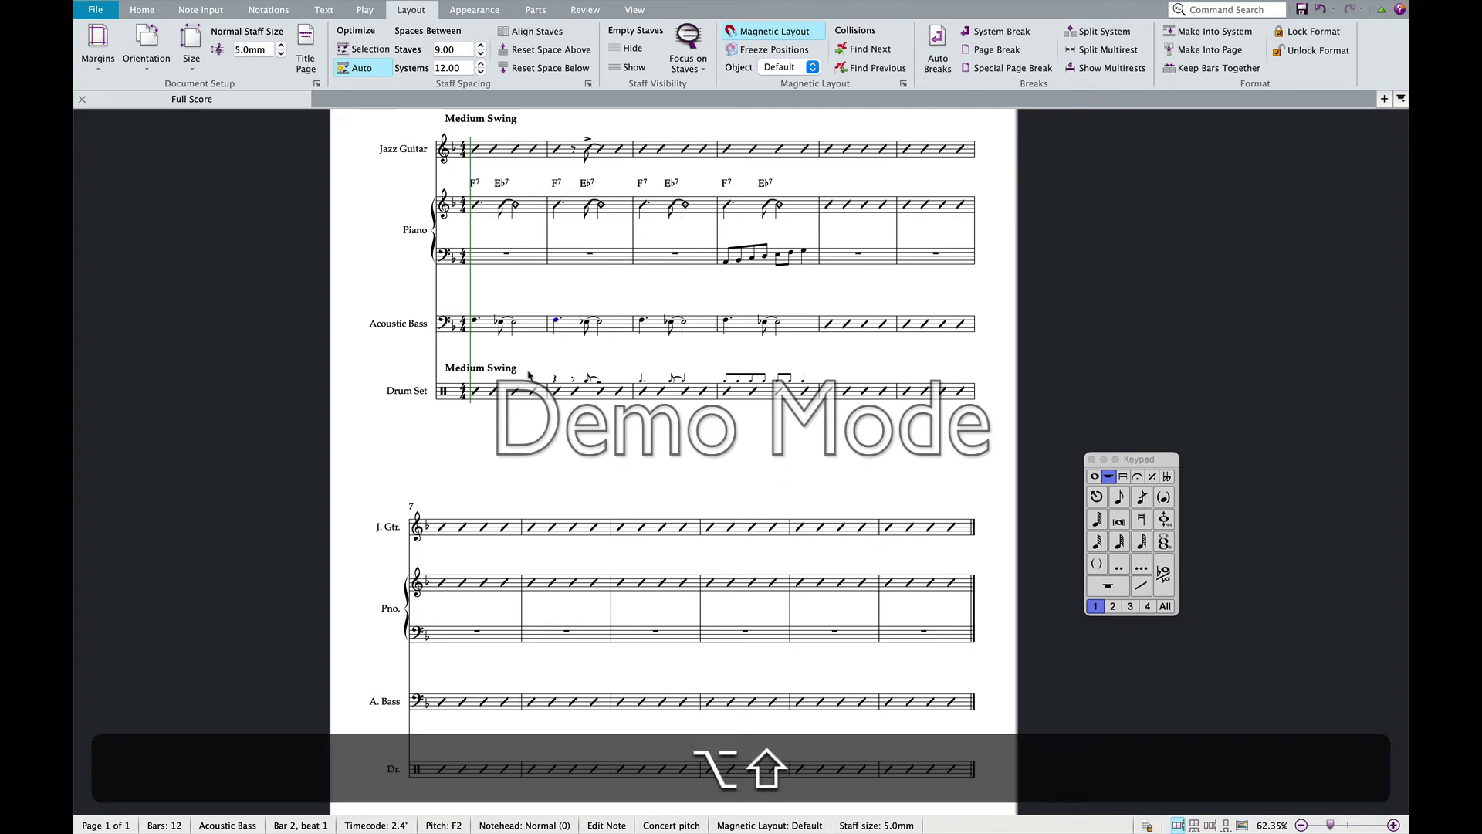
{"action": "key", "text": "alt+shift+1"}
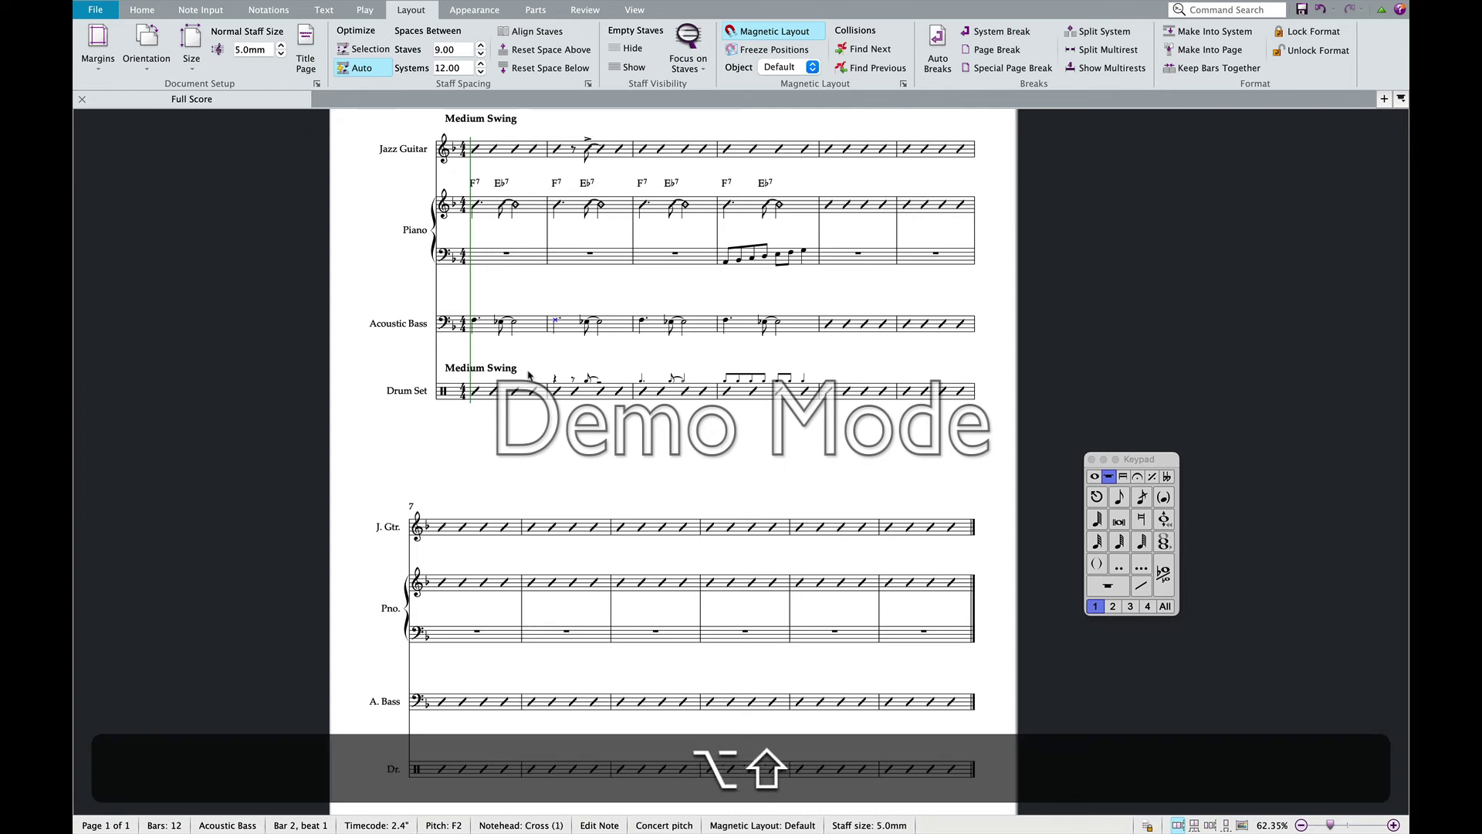
{"action": "key", "text": "alt+shift+2"}
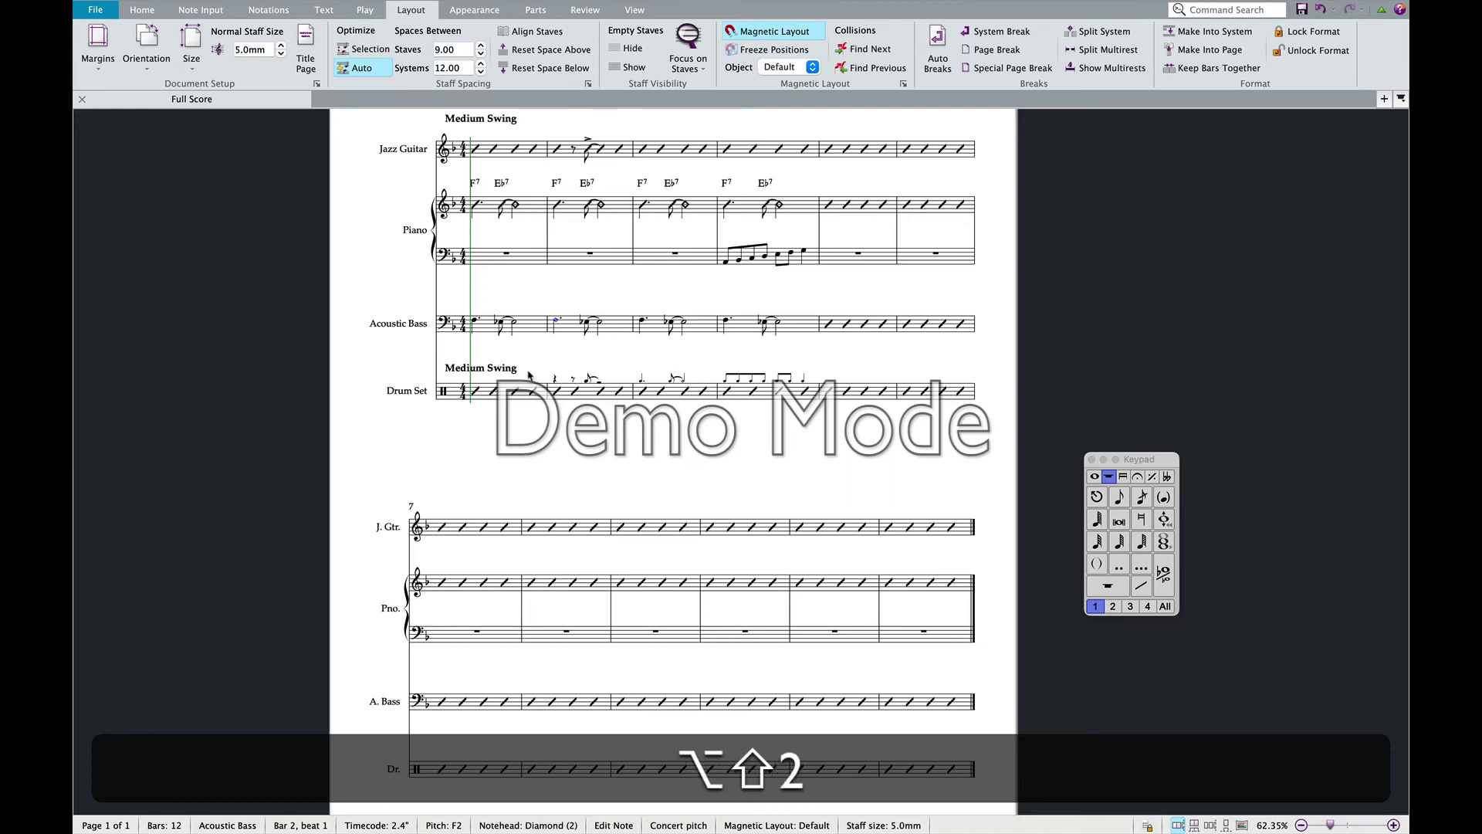
{"action": "key", "text": "alt+shift+3"}
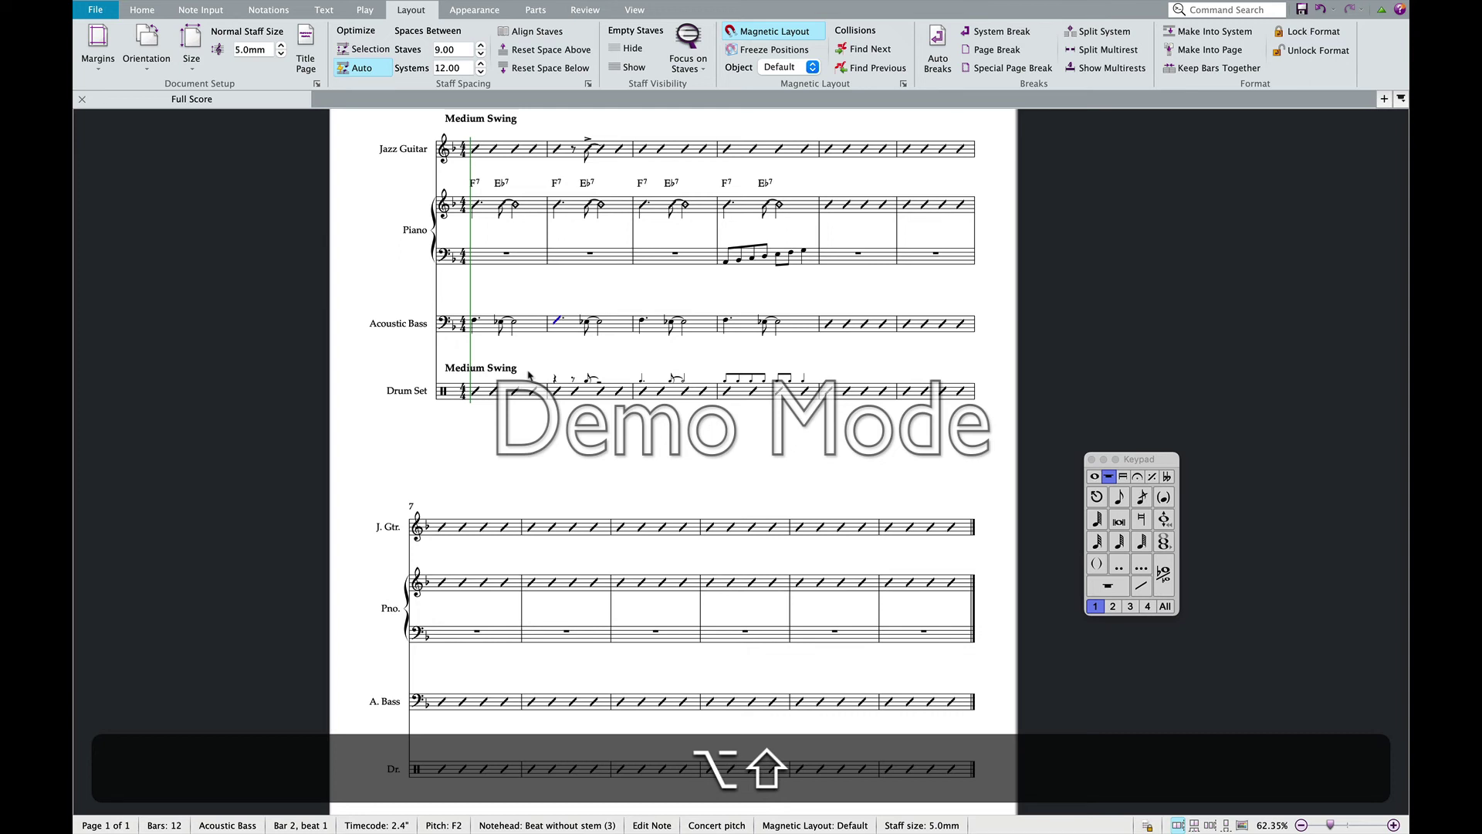
{"action": "key", "text": "alt+shift+4"}
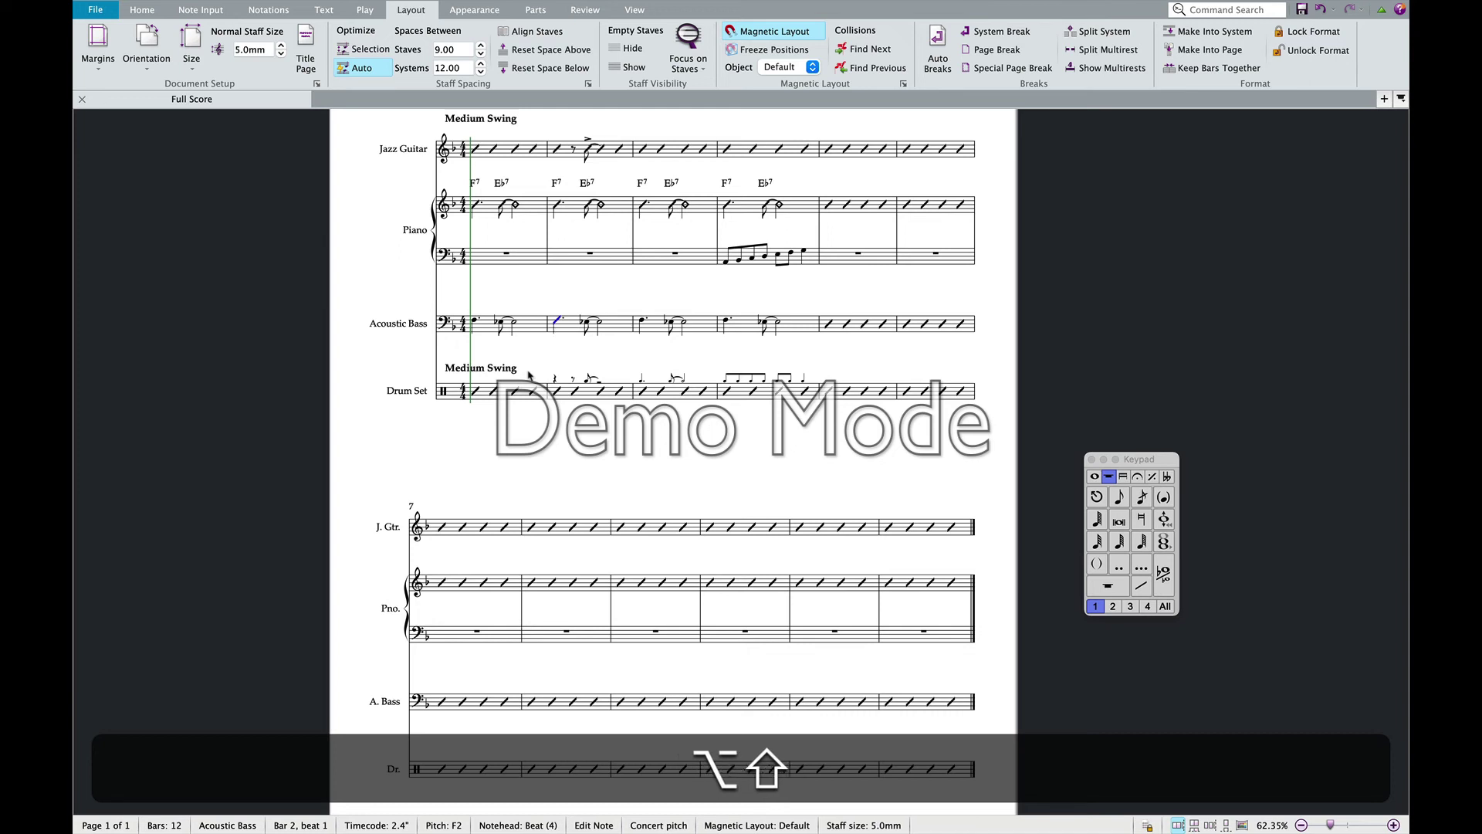
{"action": "key", "text": "alt+shift+5"}
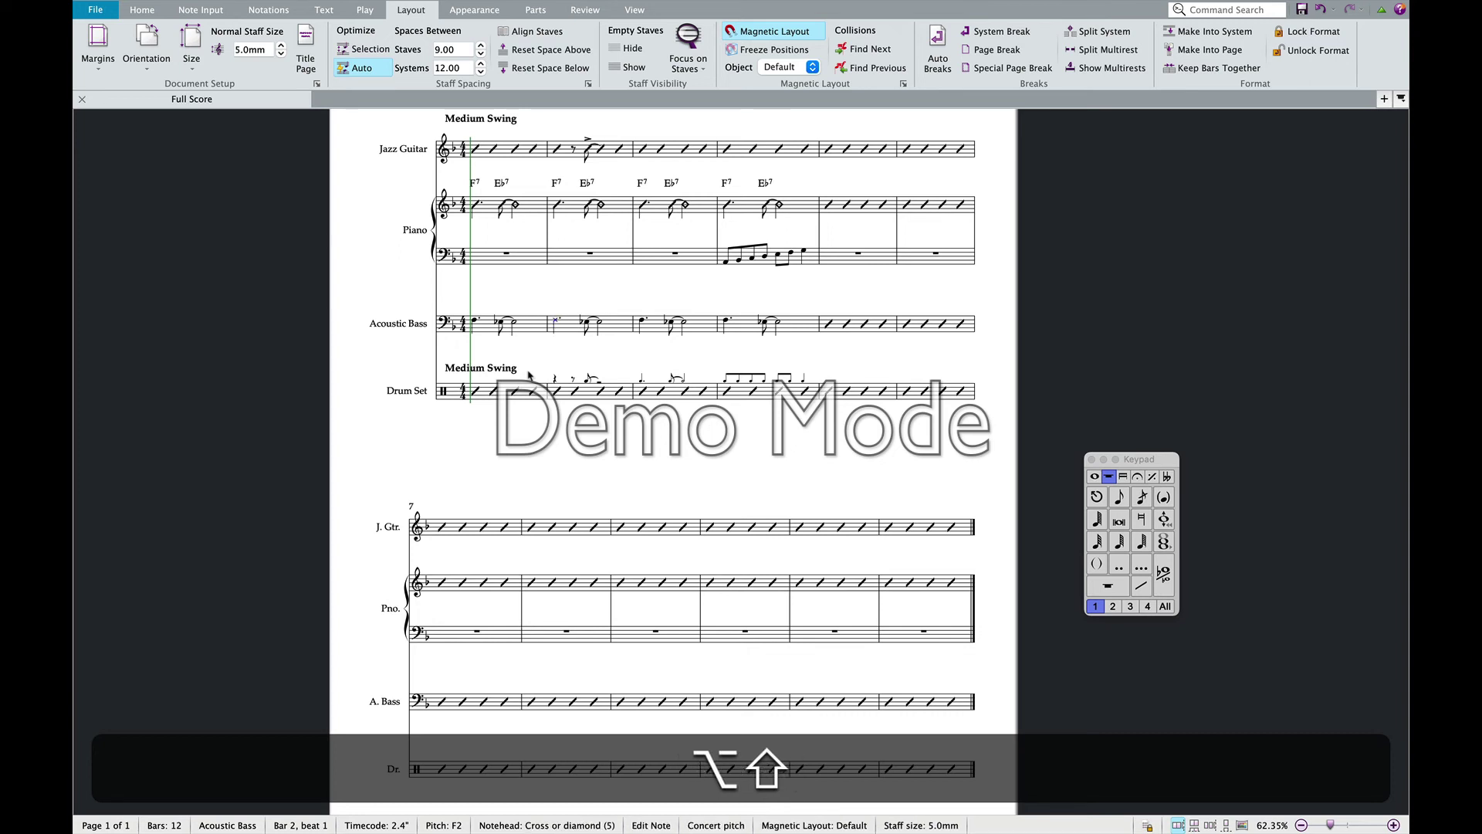
{"action": "key", "text": "alt+shift+6"}
{"action": "key", "text": "alt+shift+7"}
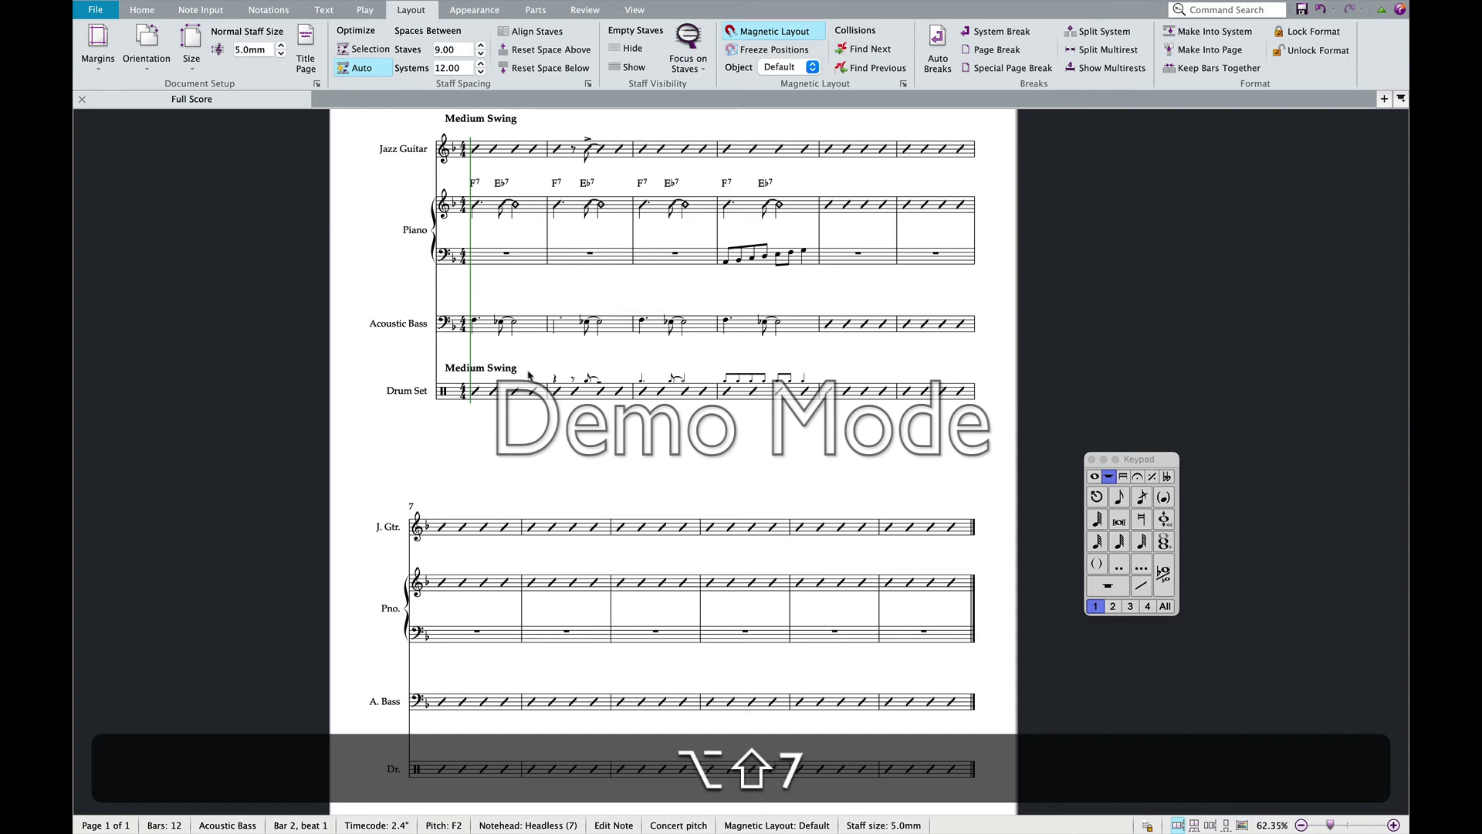
{"action": "key", "text": "alt+shift+8"}
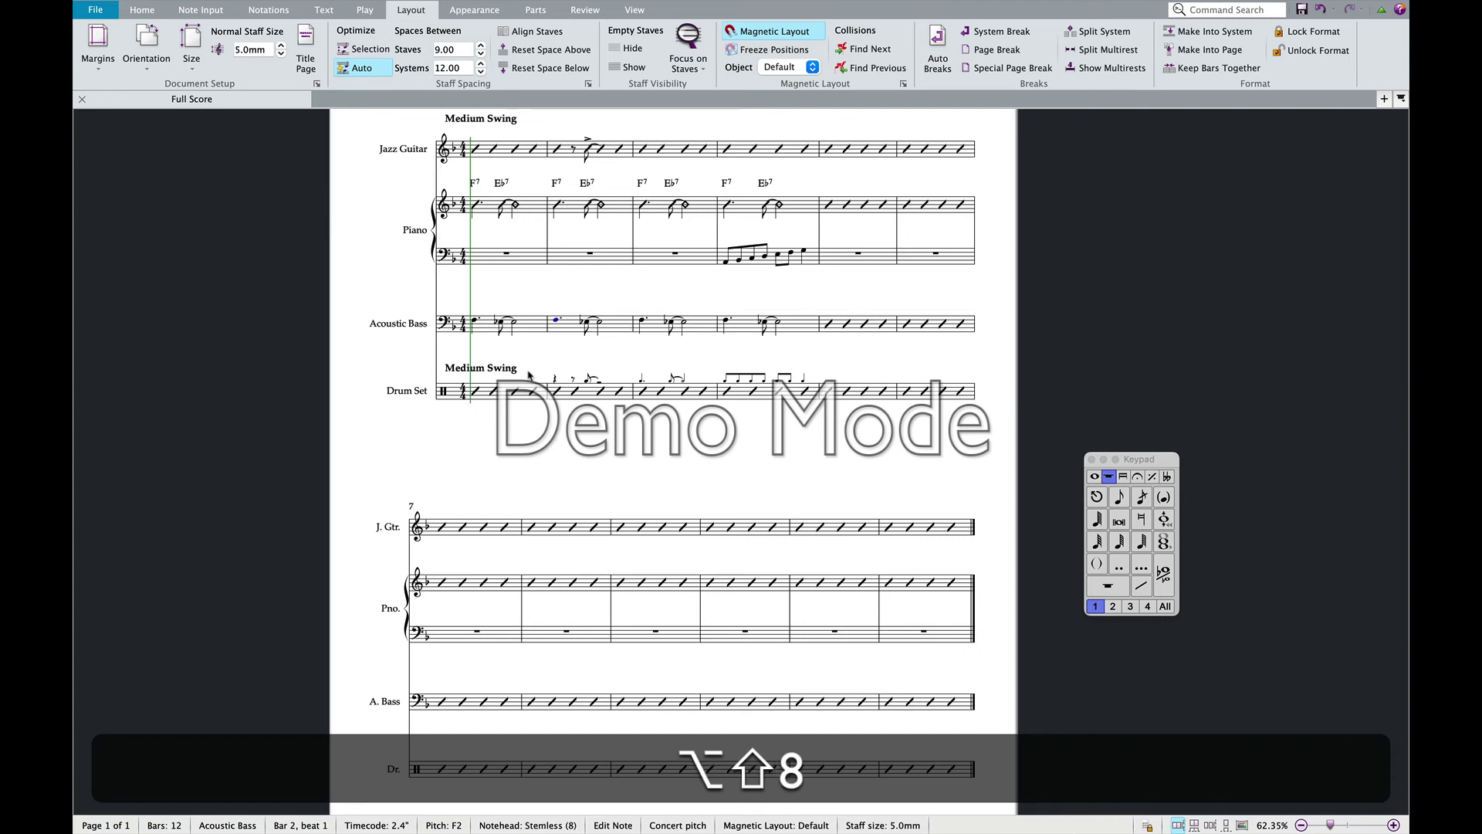
{"action": "key", "text": "alt+shift+9"}
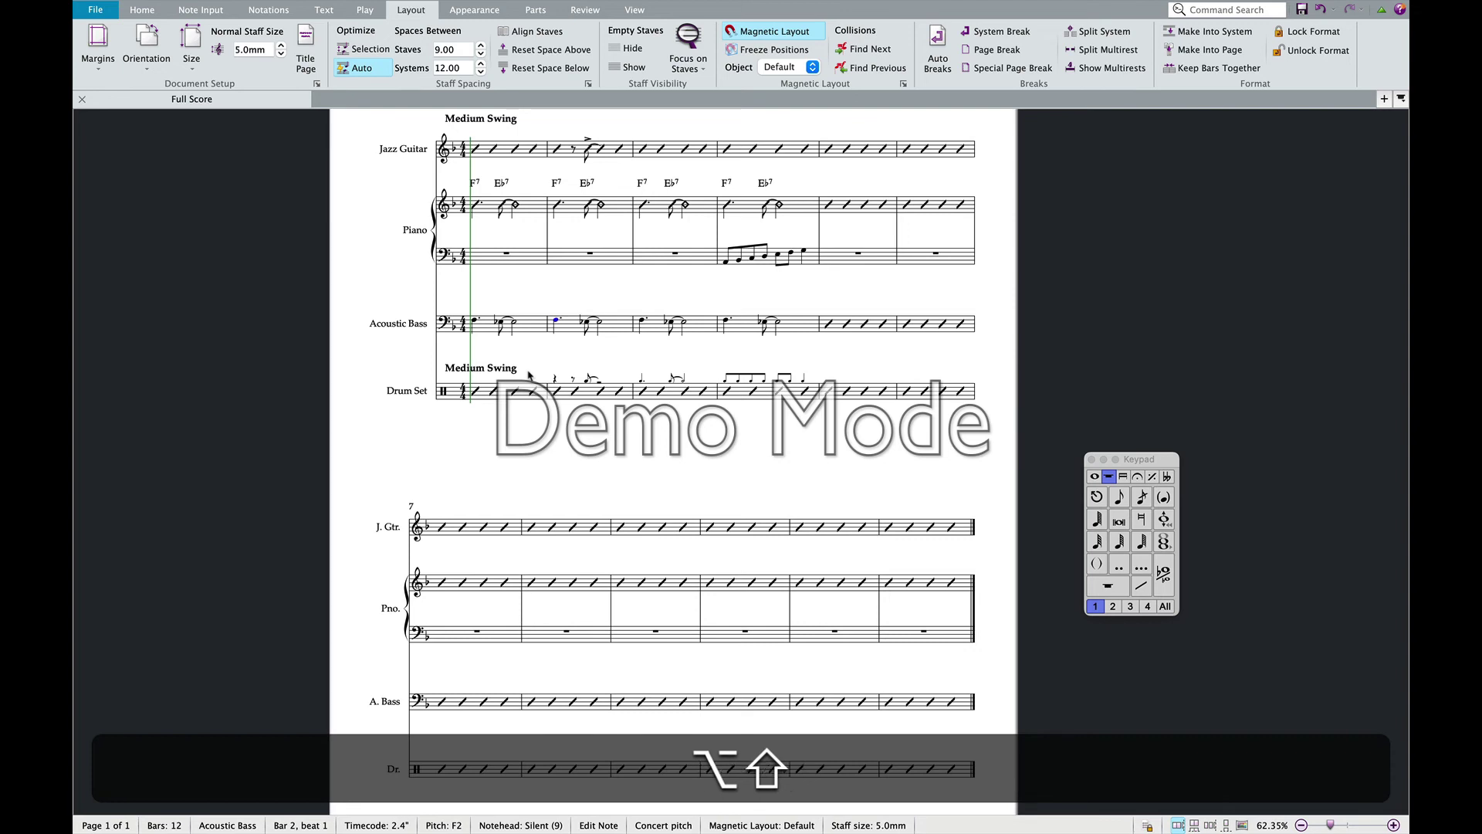
{"action": "key", "text": "alt+shift+0"}
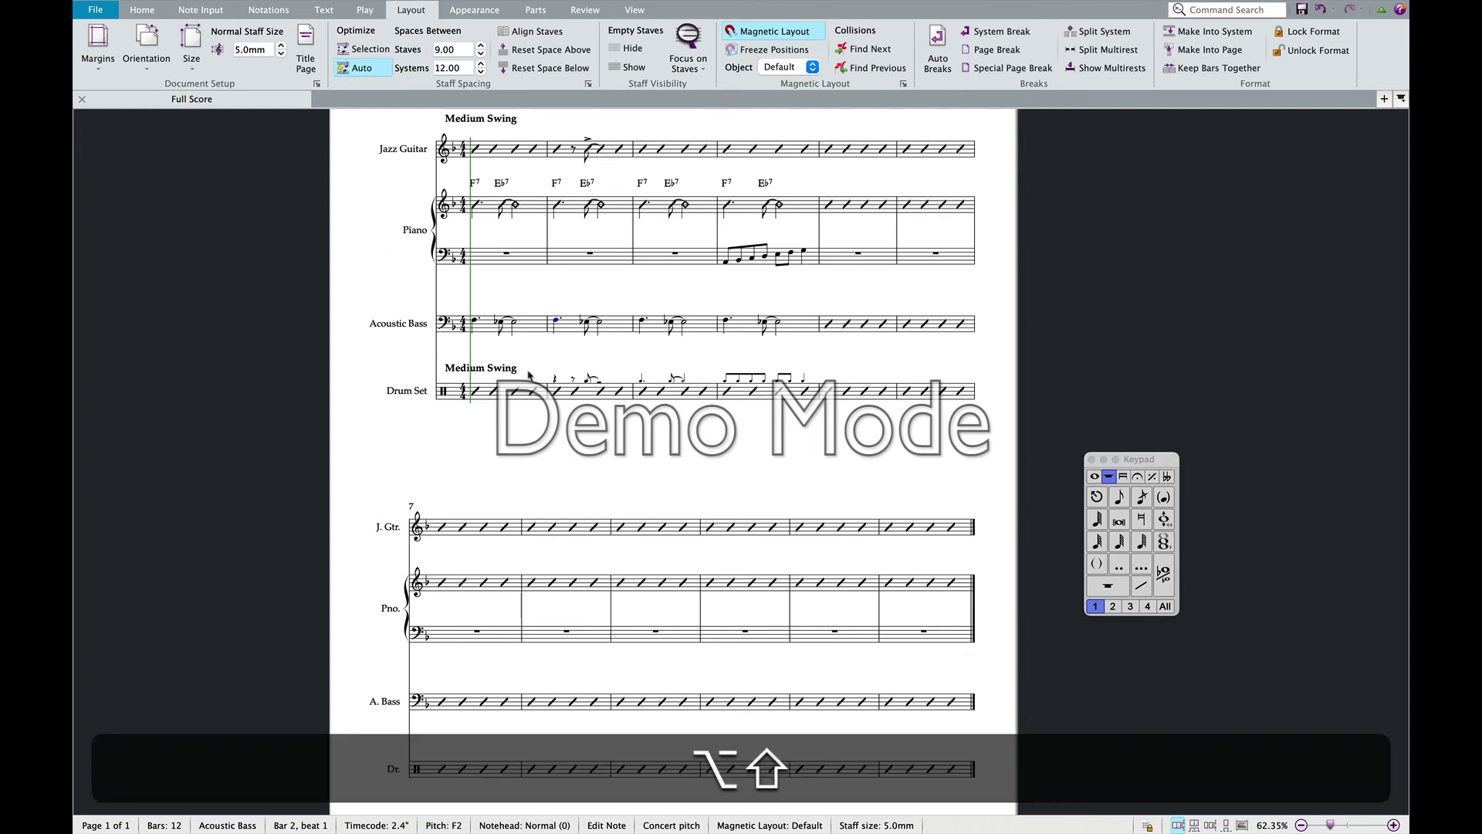
- Try the Slashed (11) and Shaped note 7 (22) noteheads on the same bass note and reset it to Normal (0)
{"action": "key", "text": "alt+shift+1"}
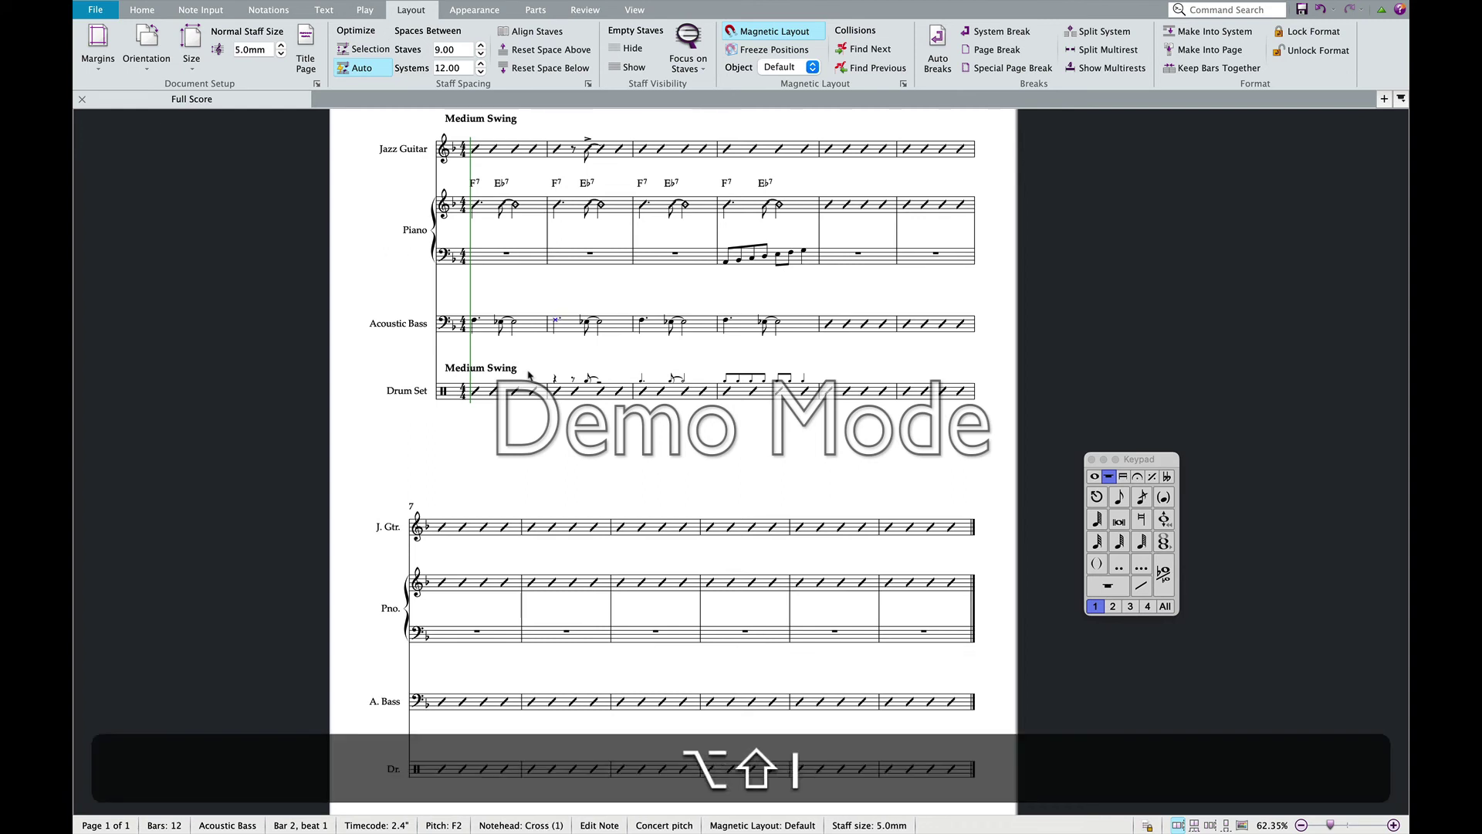
{"action": "key", "text": "alt+shift+1"}
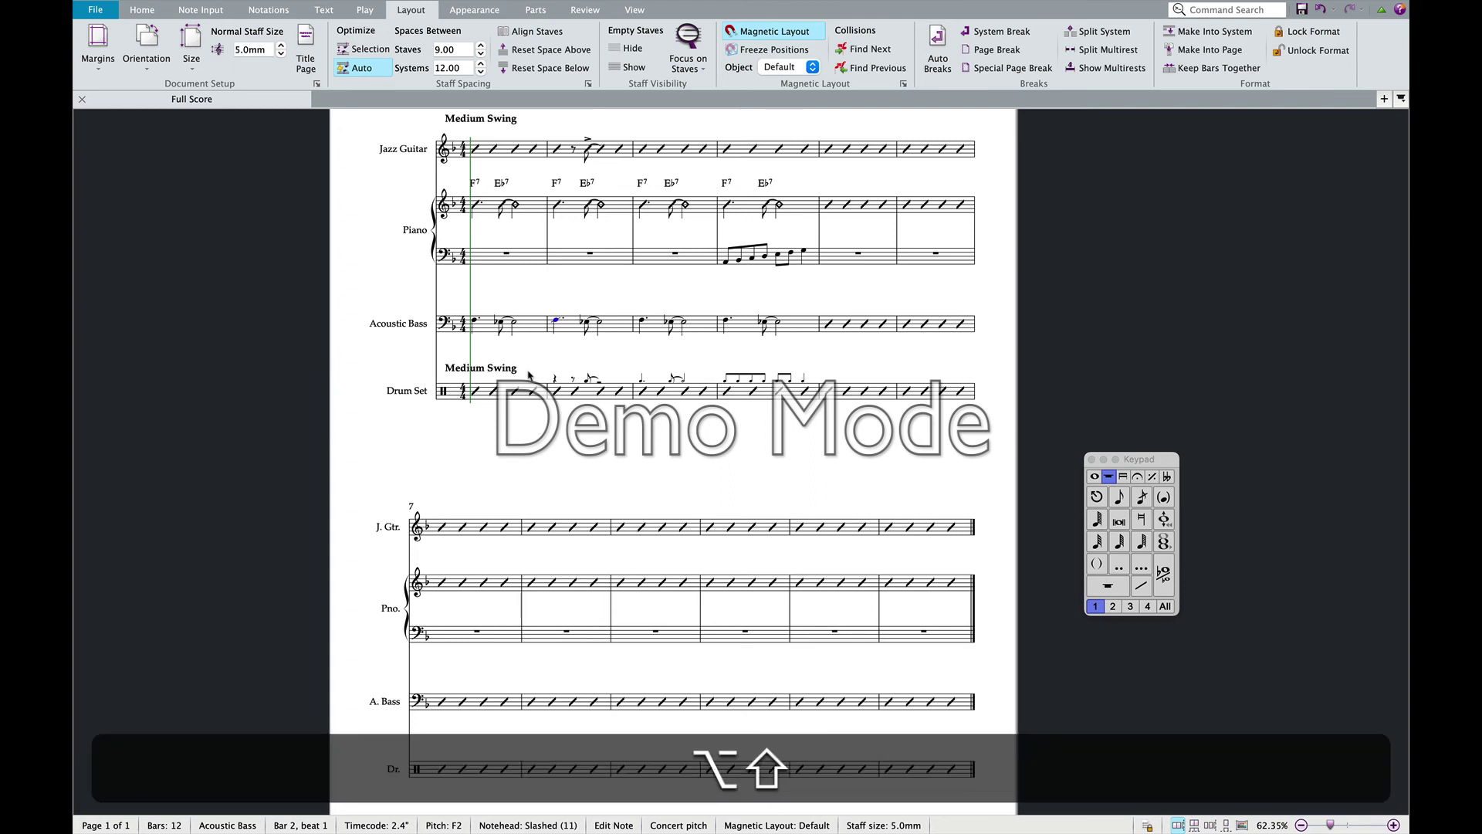
{"action": "key", "text": "alt+shift+2"}
{"action": "key", "text": "alt+shift+2"}
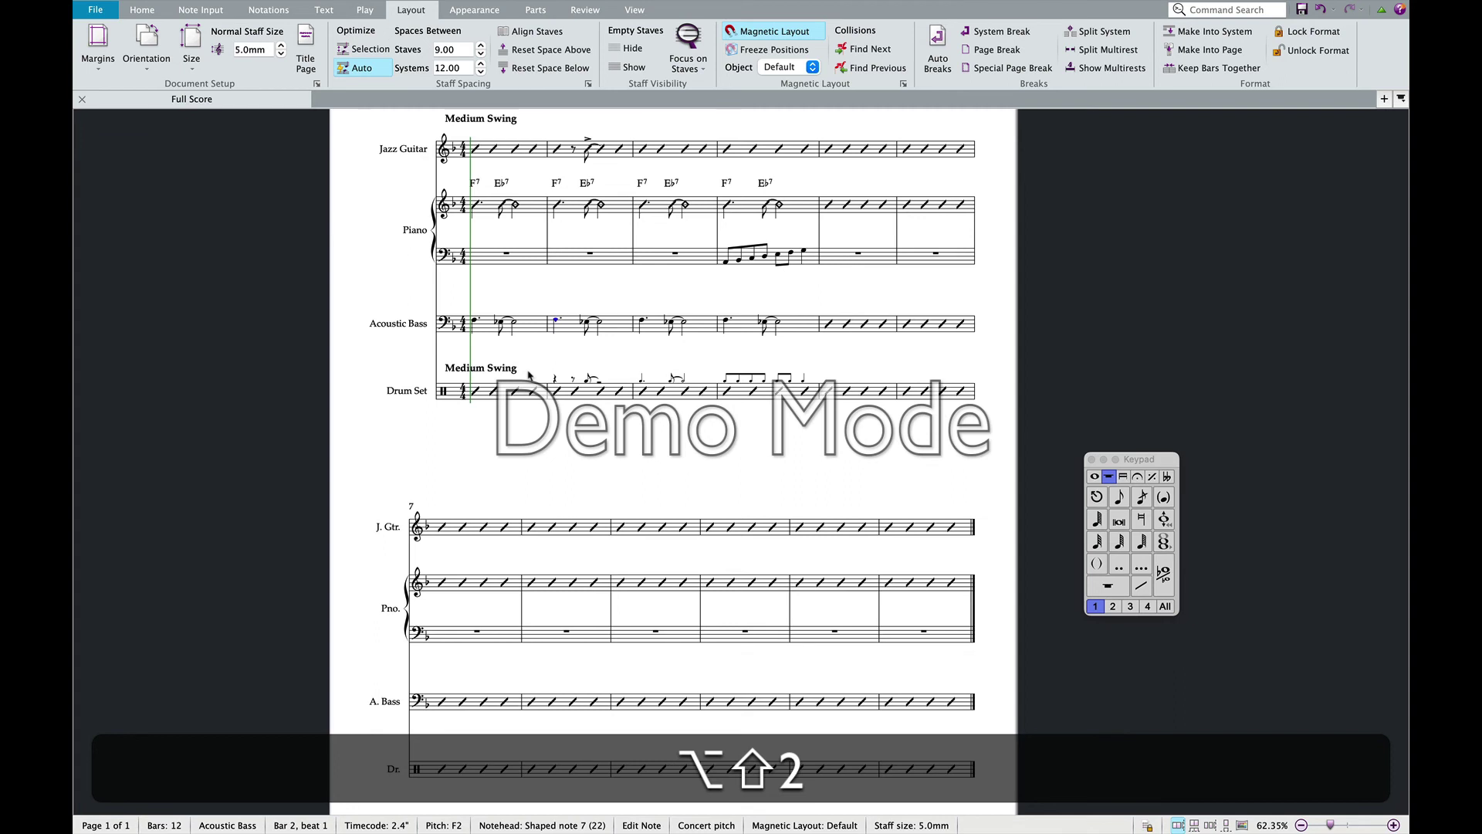
{"action": "key", "text": "alt+shift+2"}
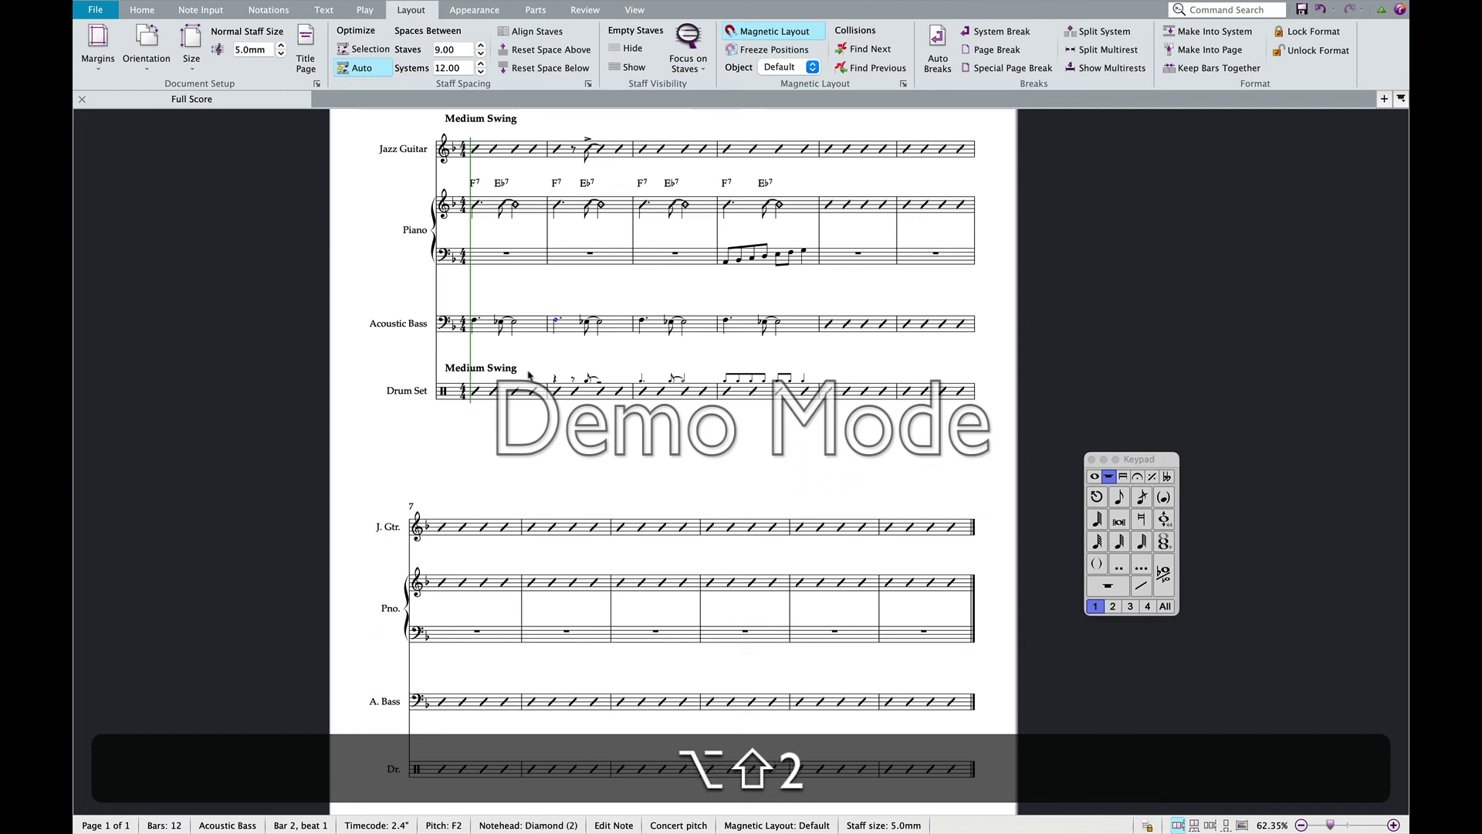
{"action": "key", "text": "alt+shift+0"}
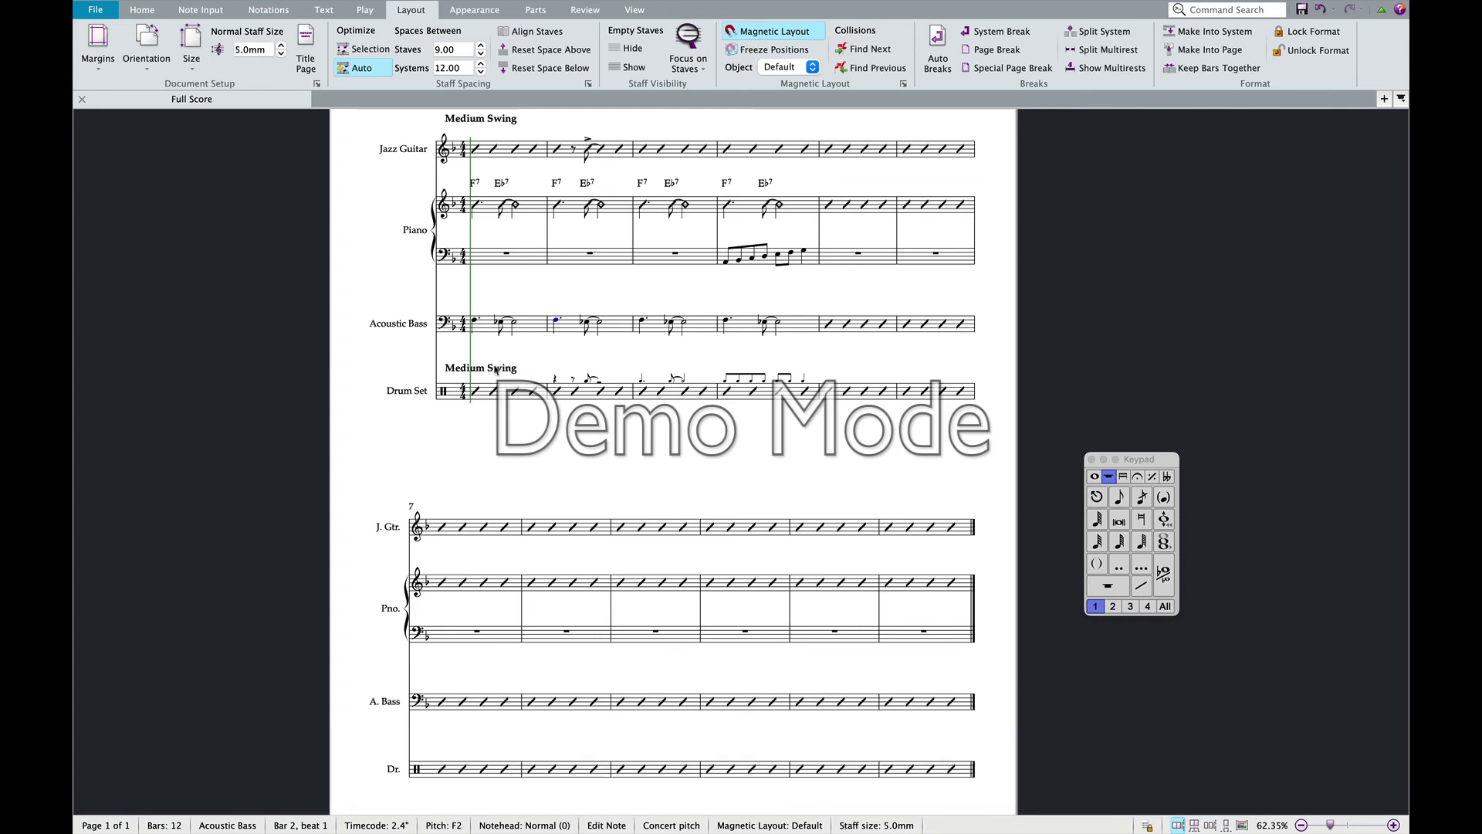
{"action": "scroll", "coordinate": [469, 346], "scroll_direction": "up", "scroll_amount": 2}
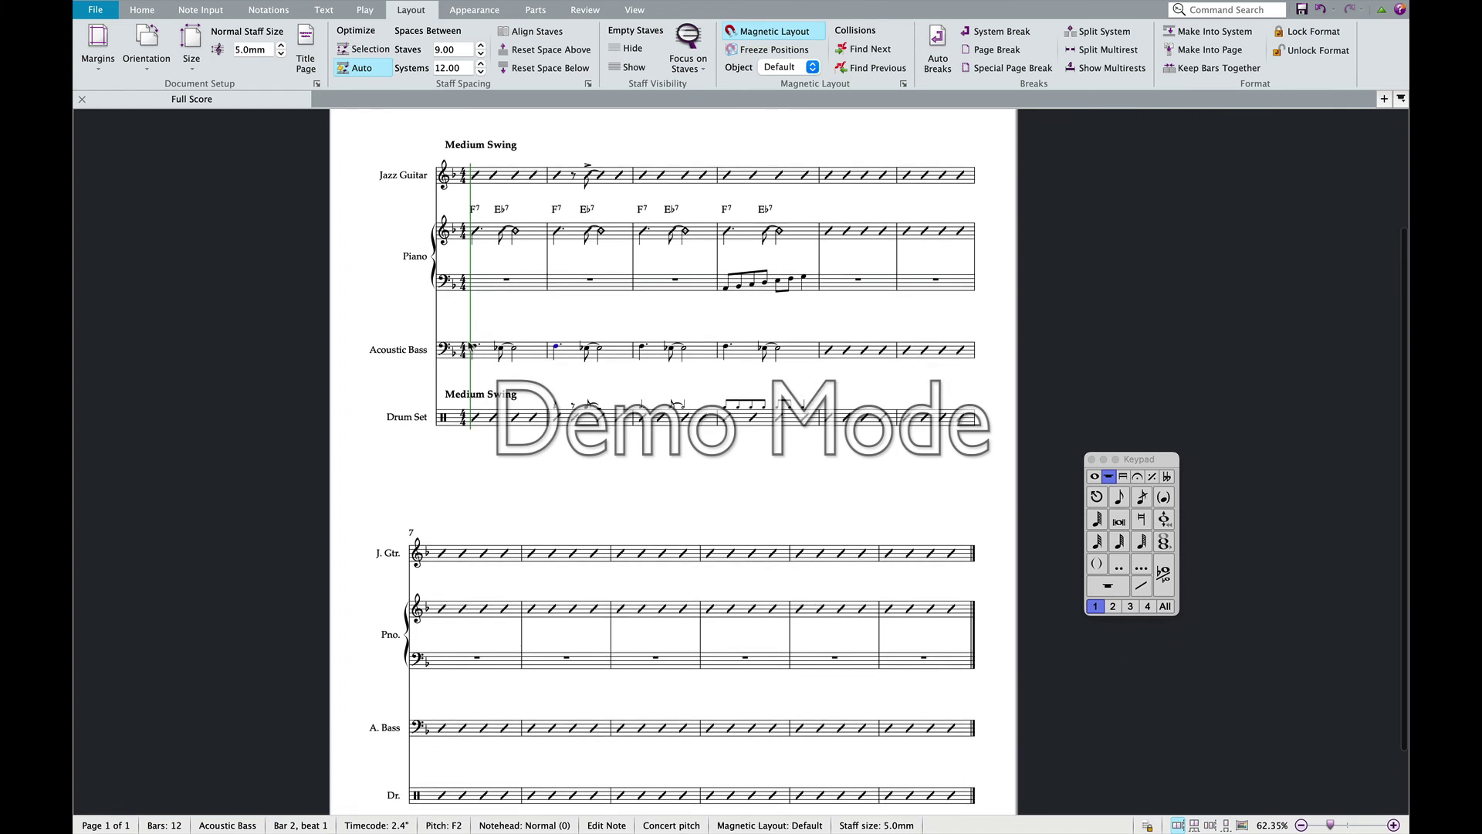
{"action": "left_click", "coordinate": [475, 231]}
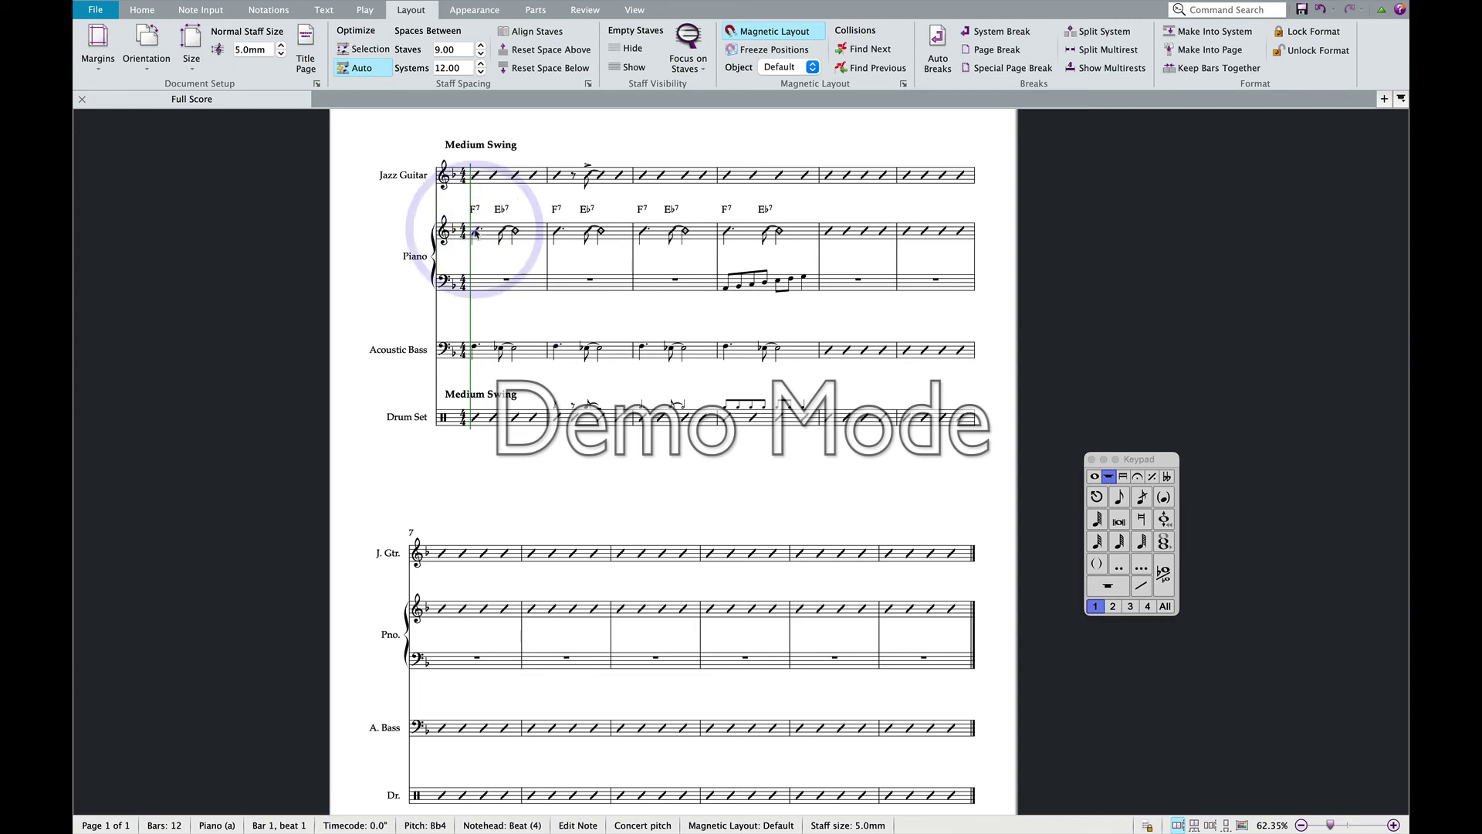
{"action": "key", "text": "super"}
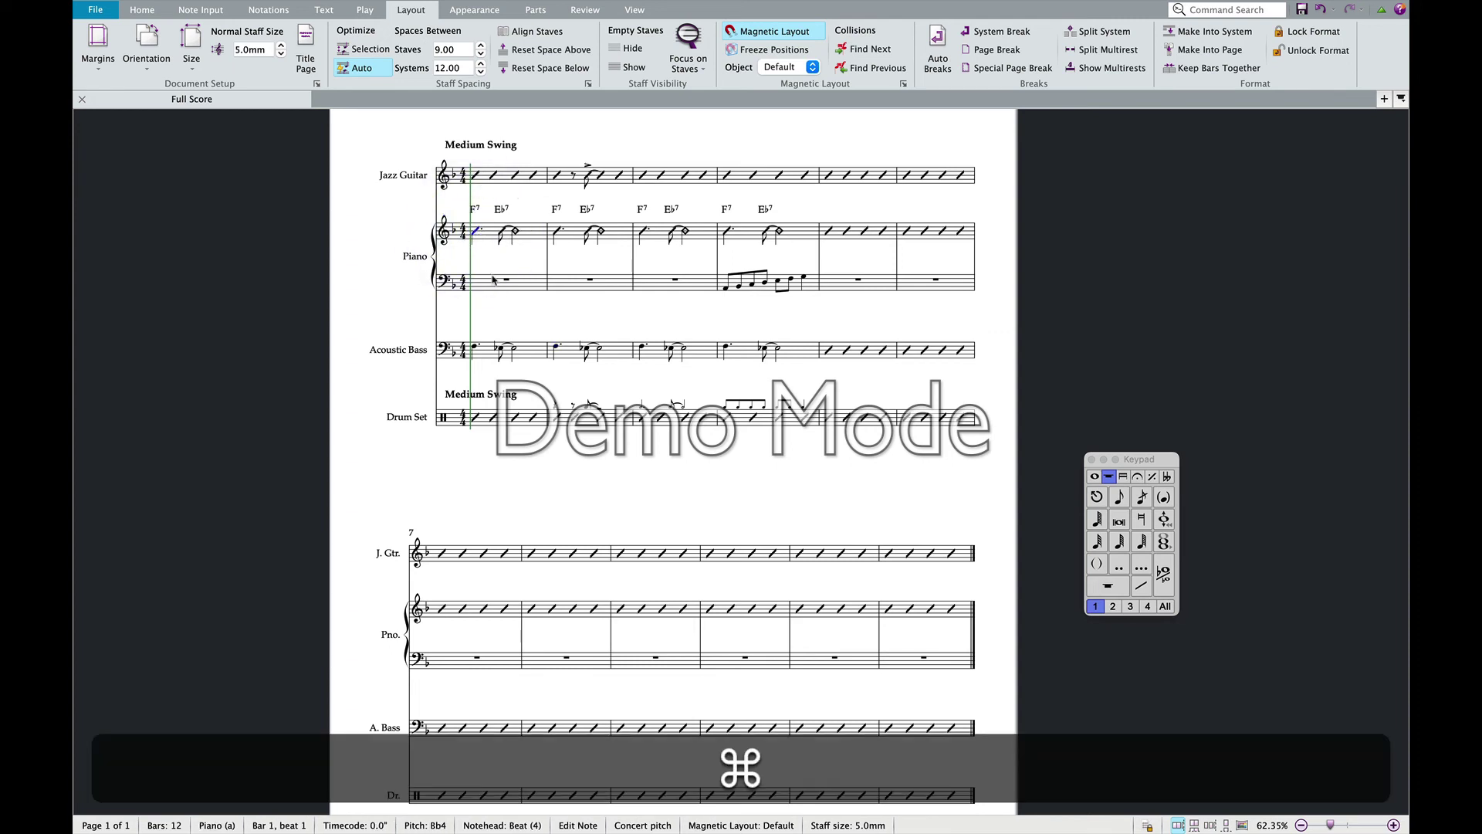
{"action": "key", "text": "super+e"}
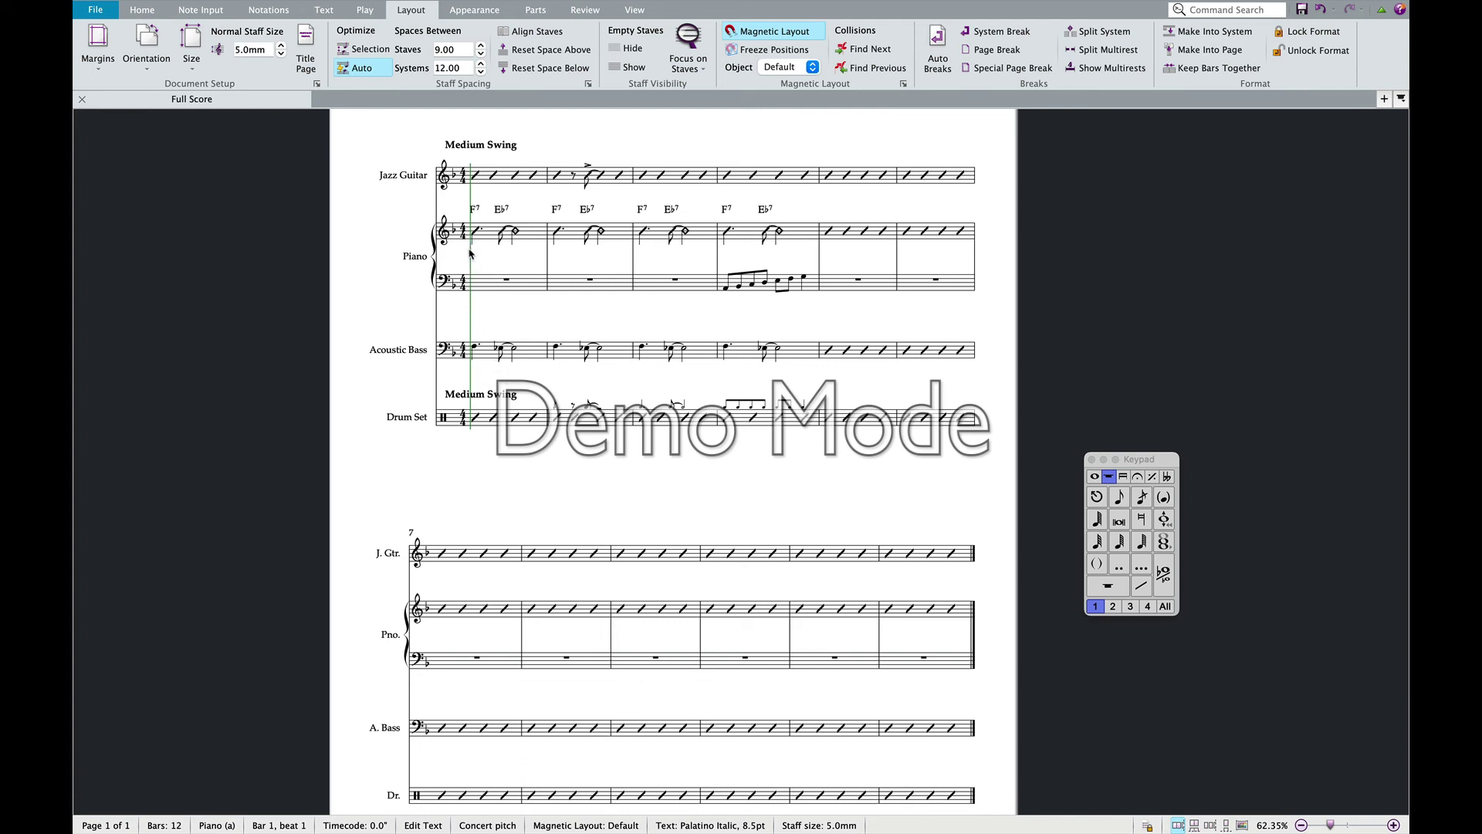
{"action": "right_click", "coordinate": [496, 247]}
{"action": "left_click", "coordinate": [593, 259]}
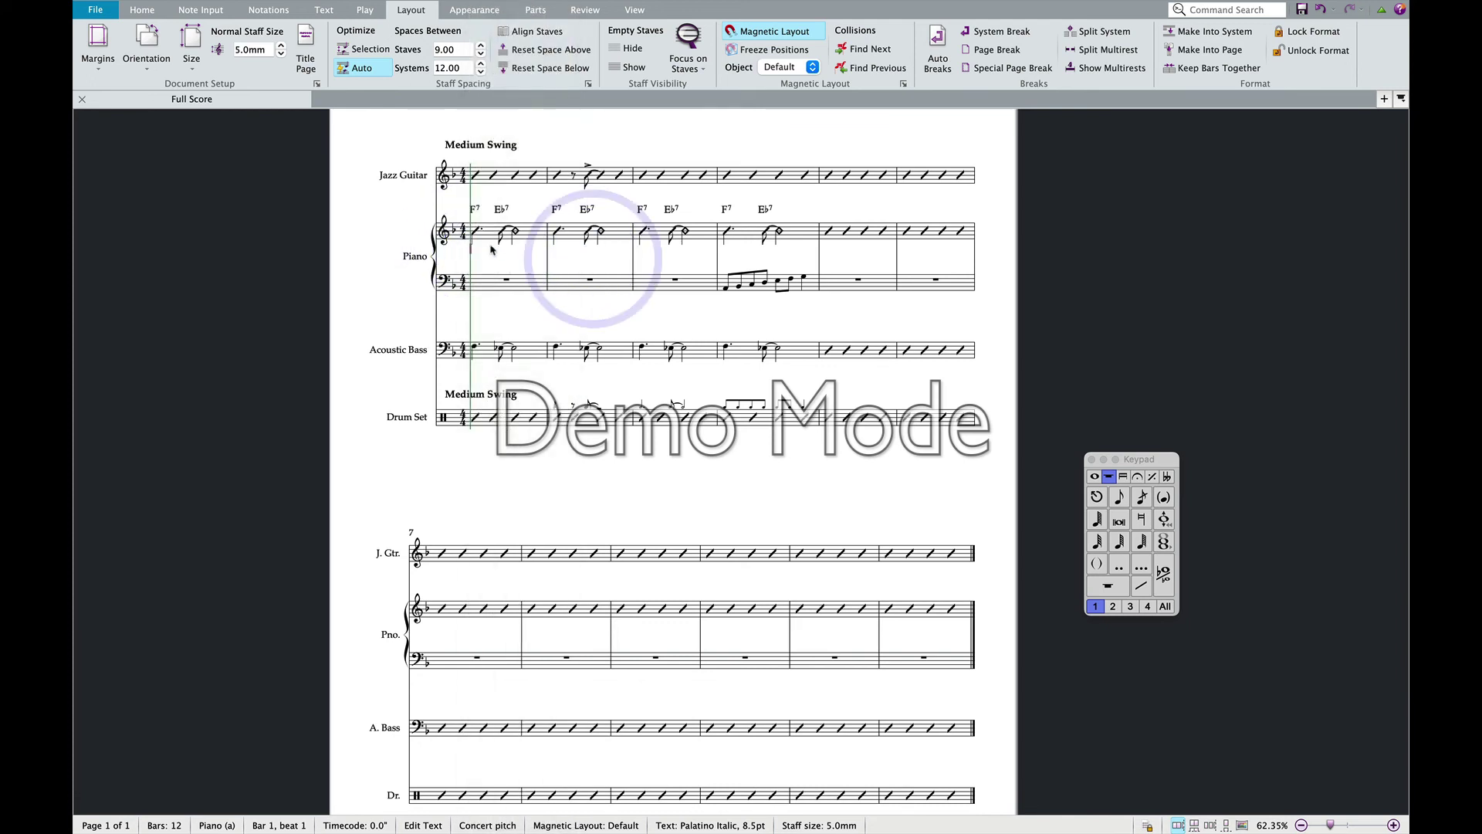
{"action": "left_click", "coordinate": [512, 257]}
- Add an mf dynamic as expression text below the Piano's upper staff at bar 2, beat 1
{"action": "left_click", "coordinate": [558, 234]}
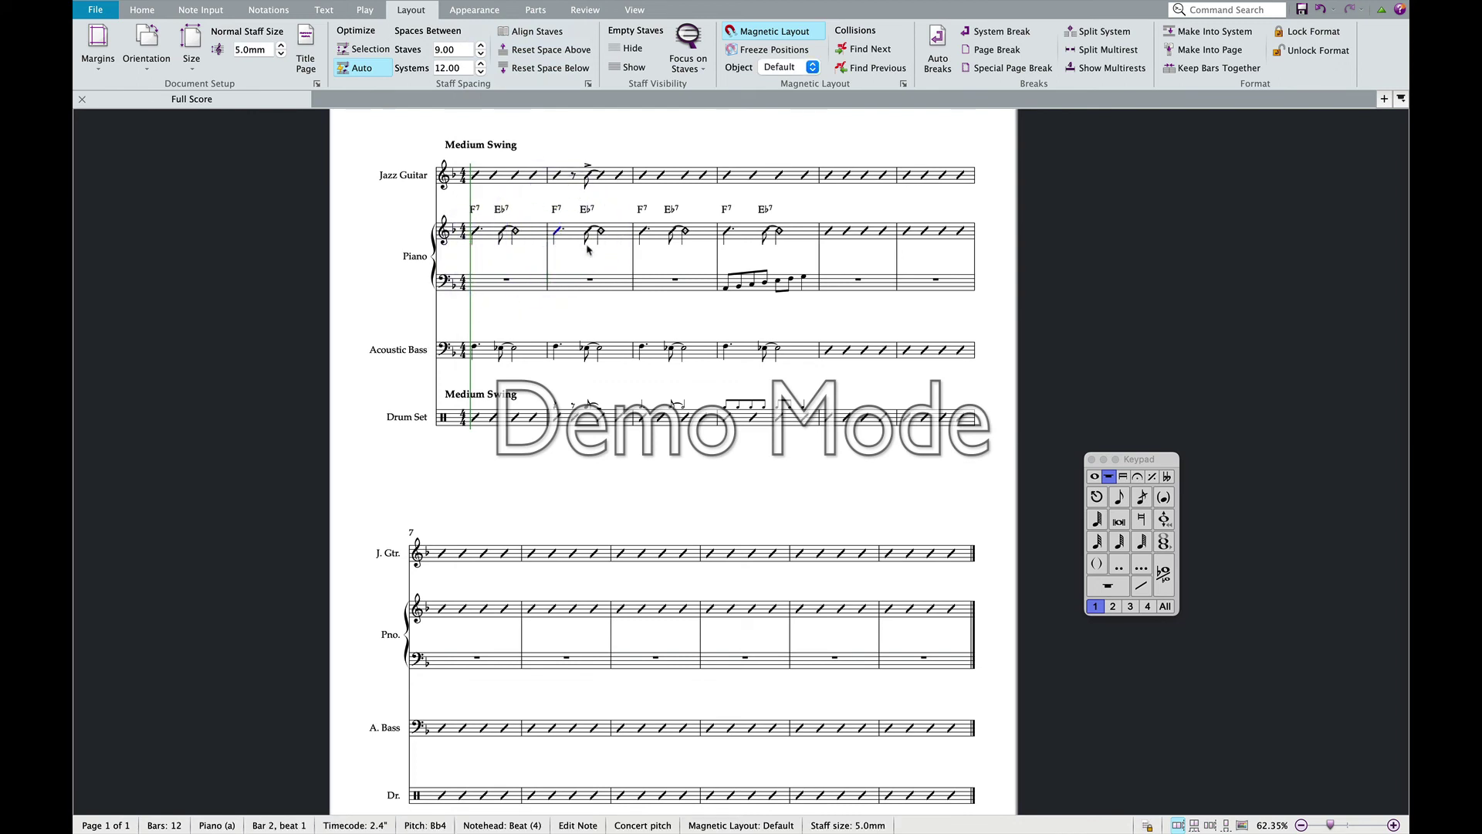
{"action": "key", "text": "super"}
{"action": "key", "text": "super+e"}
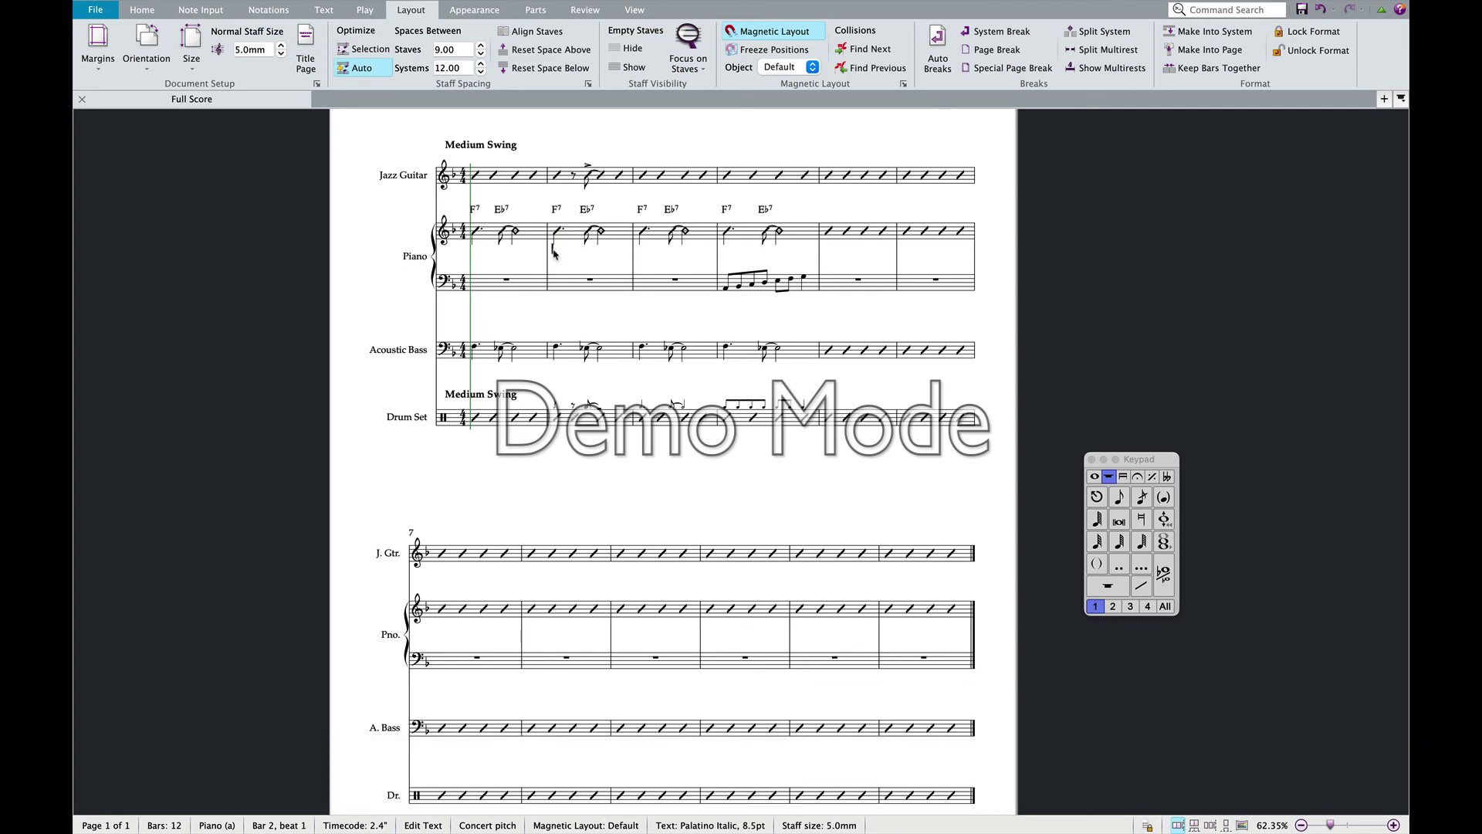
{"action": "right_click", "coordinate": [552, 254]}
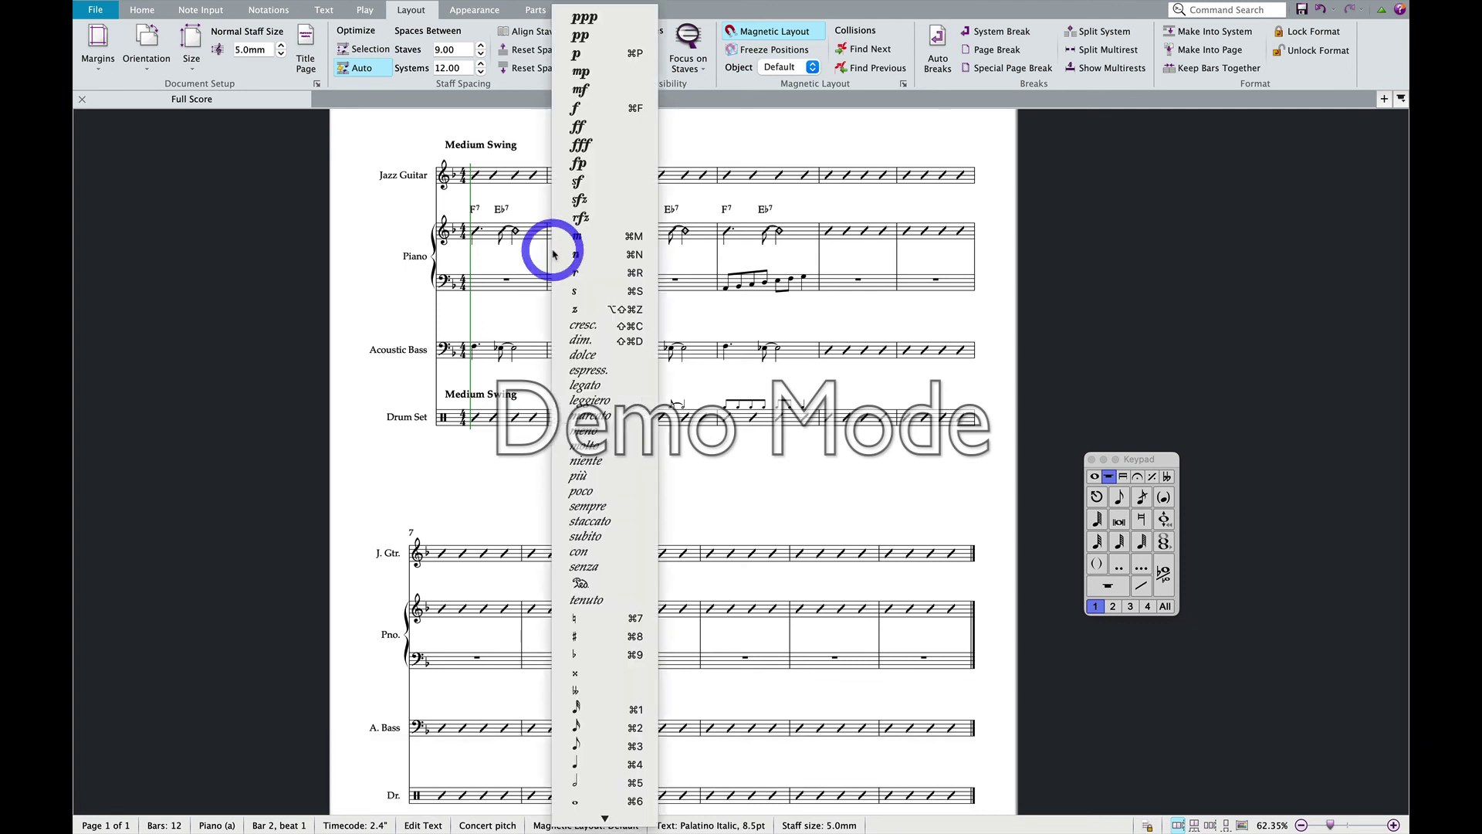
{"action": "left_click", "coordinate": [585, 91]}
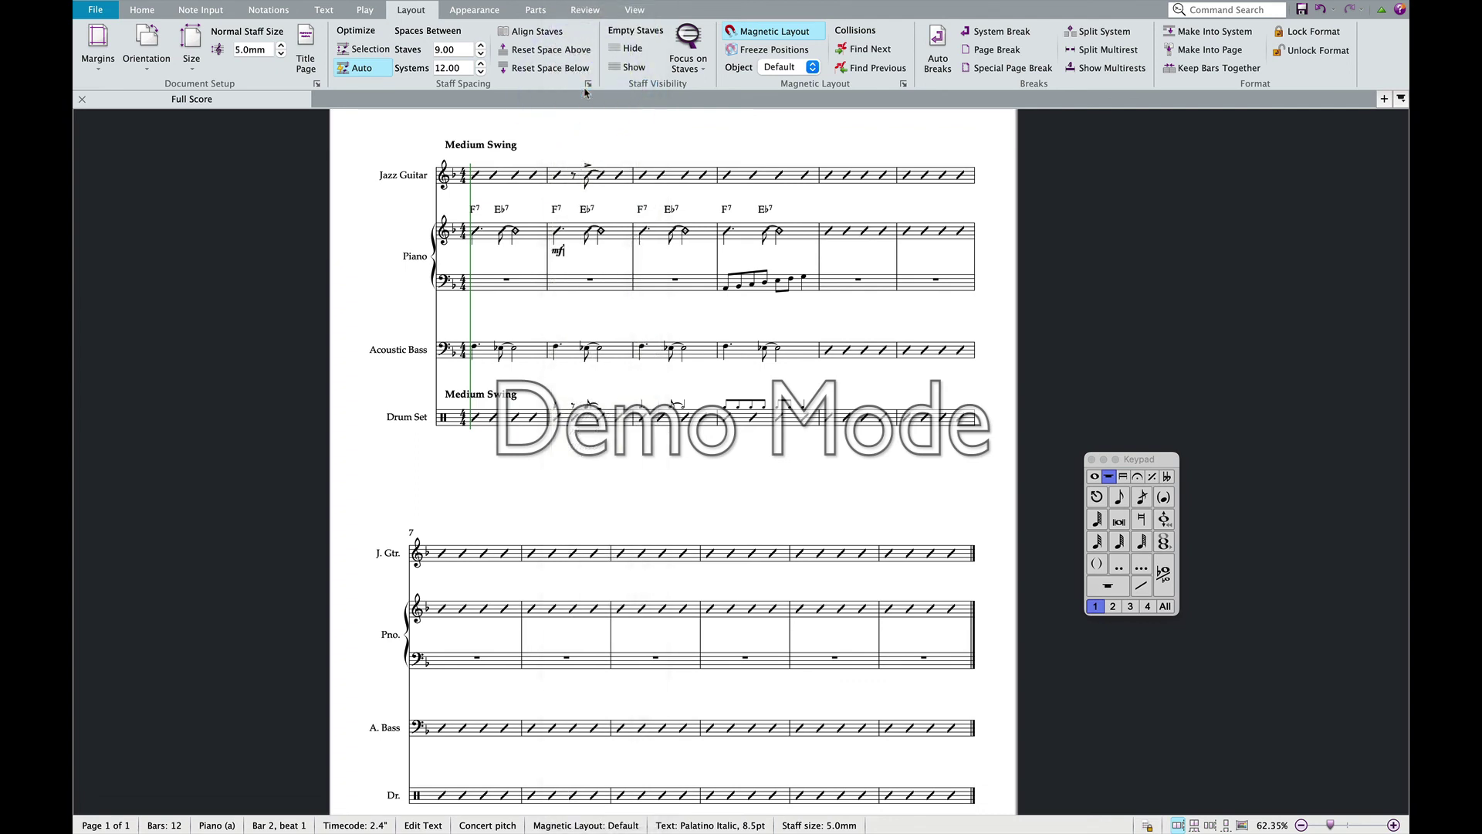
{"action": "key", "text": "Escape"}
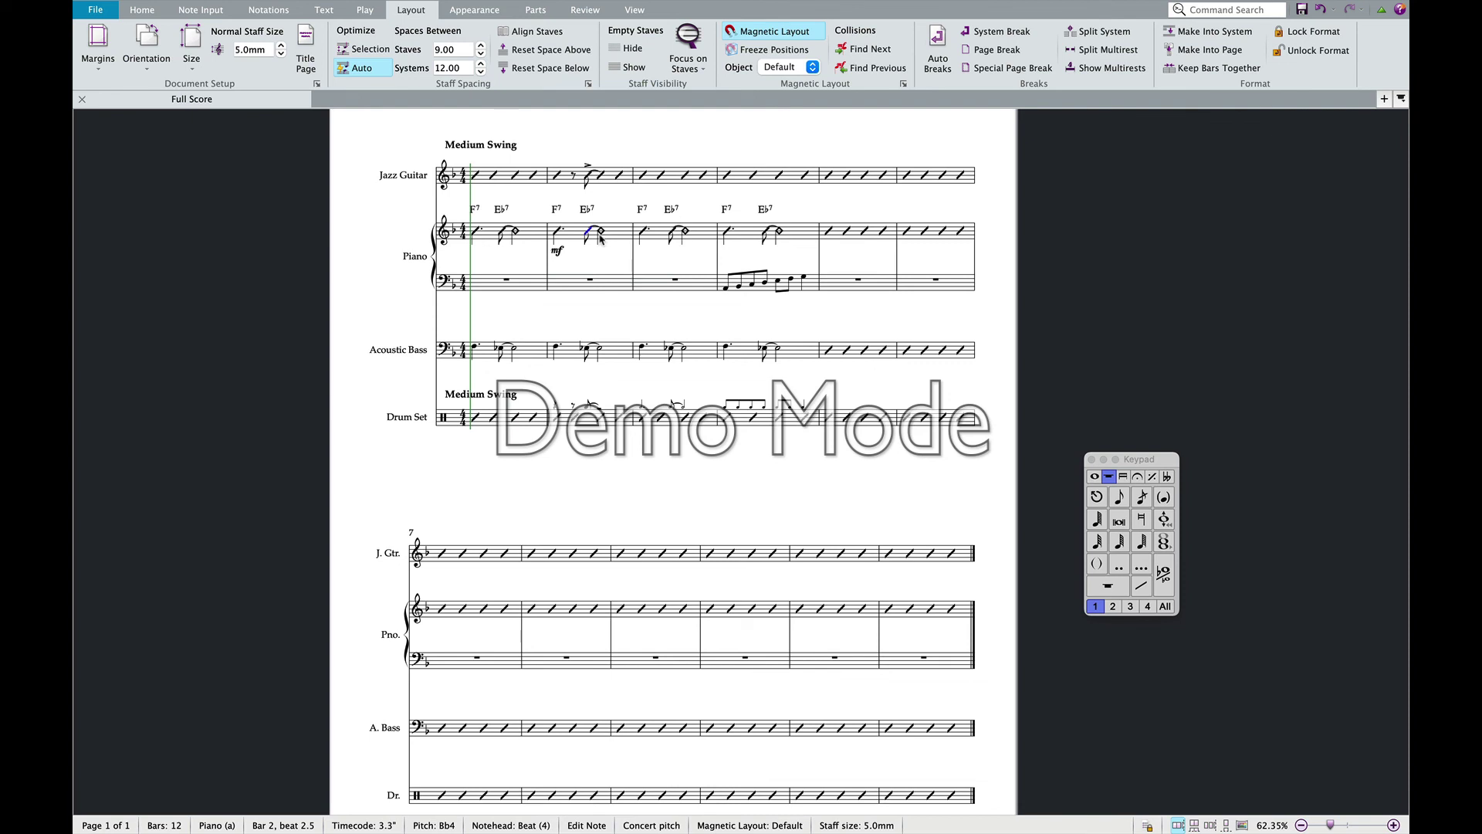
- Add a crescendo hairpin to the Piano's upper staff from bar 2, beat 2.5, and extend it to the end of the bar
{"action": "key", "text": "shift"}
{"action": "key", "text": "h"}
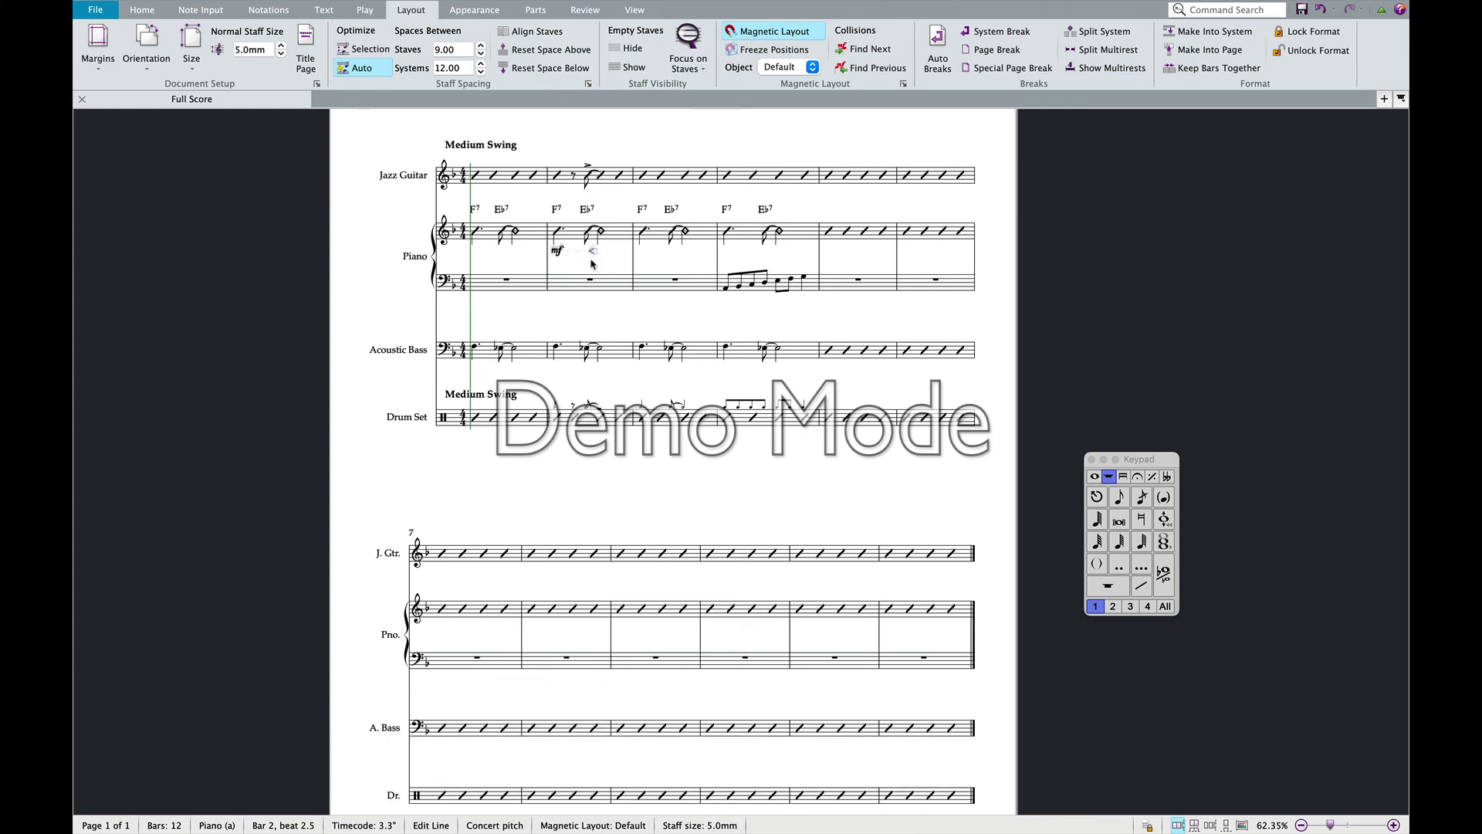
{"action": "key", "text": "space"}
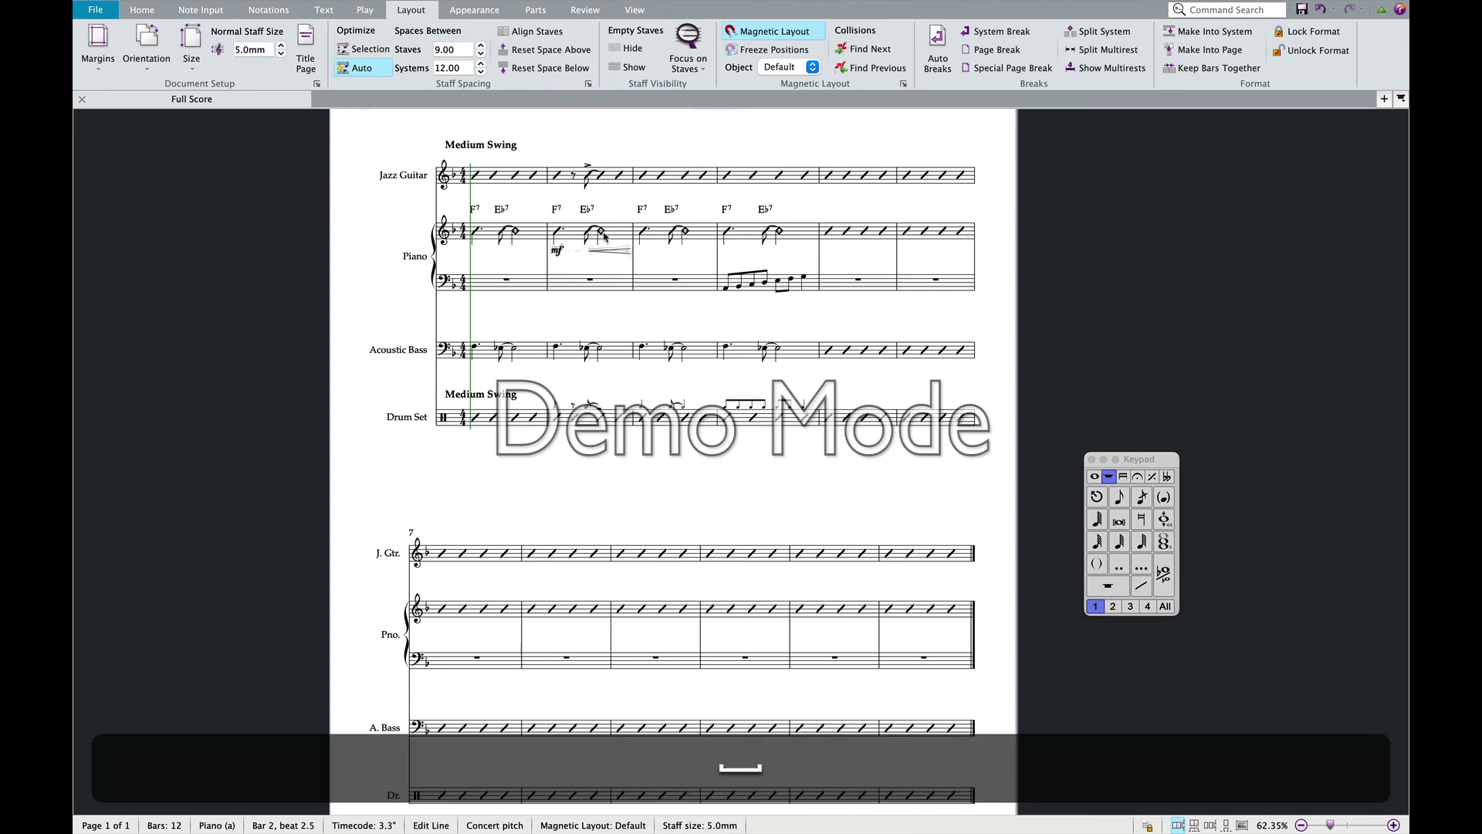
{"action": "left_click", "coordinate": [674, 265]}
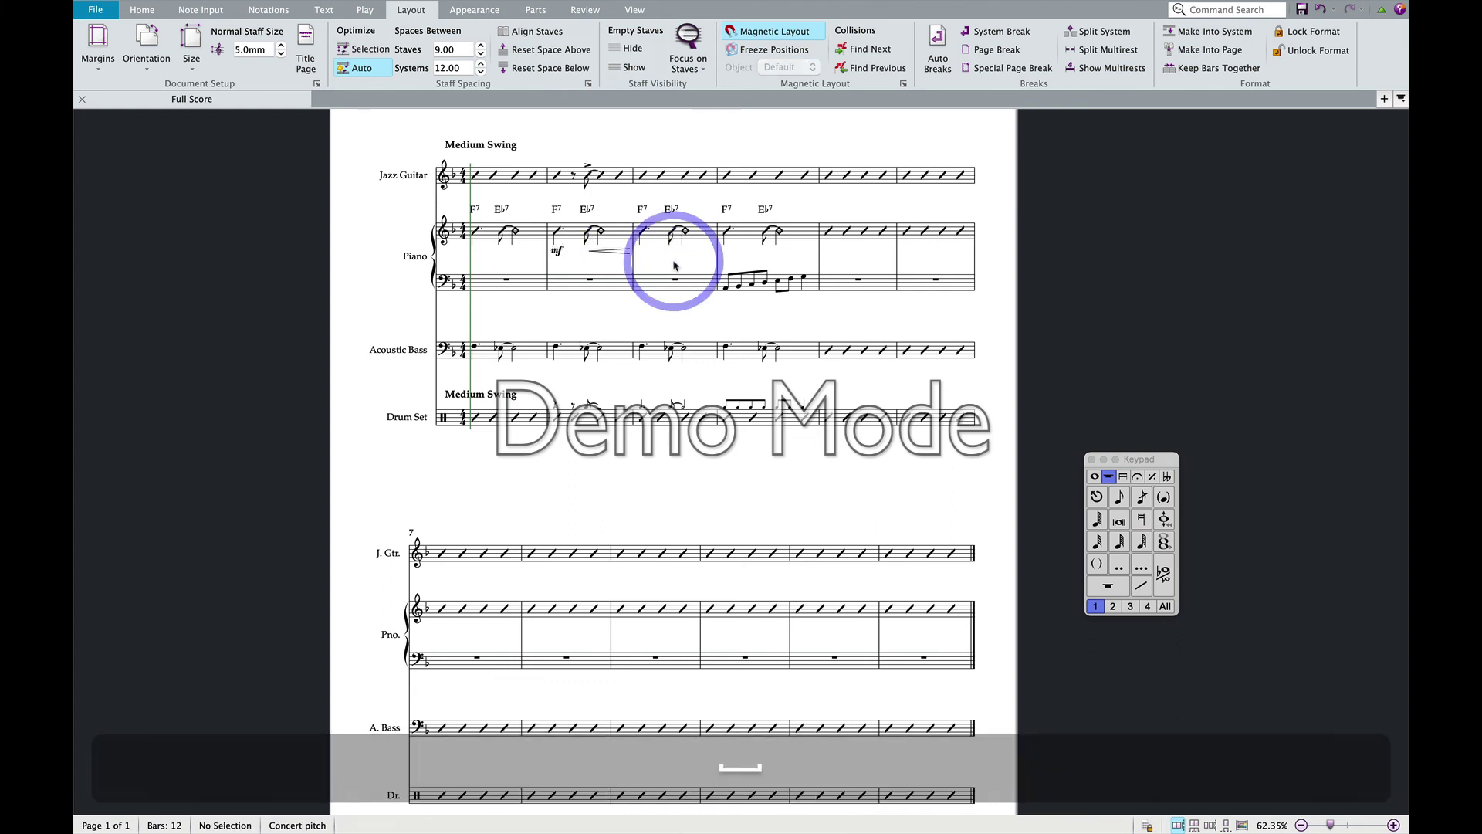
- Add an f dynamic as expression text below the Piano's upper staff at bar 3, beat 1
{"action": "left_click", "coordinate": [643, 233]}
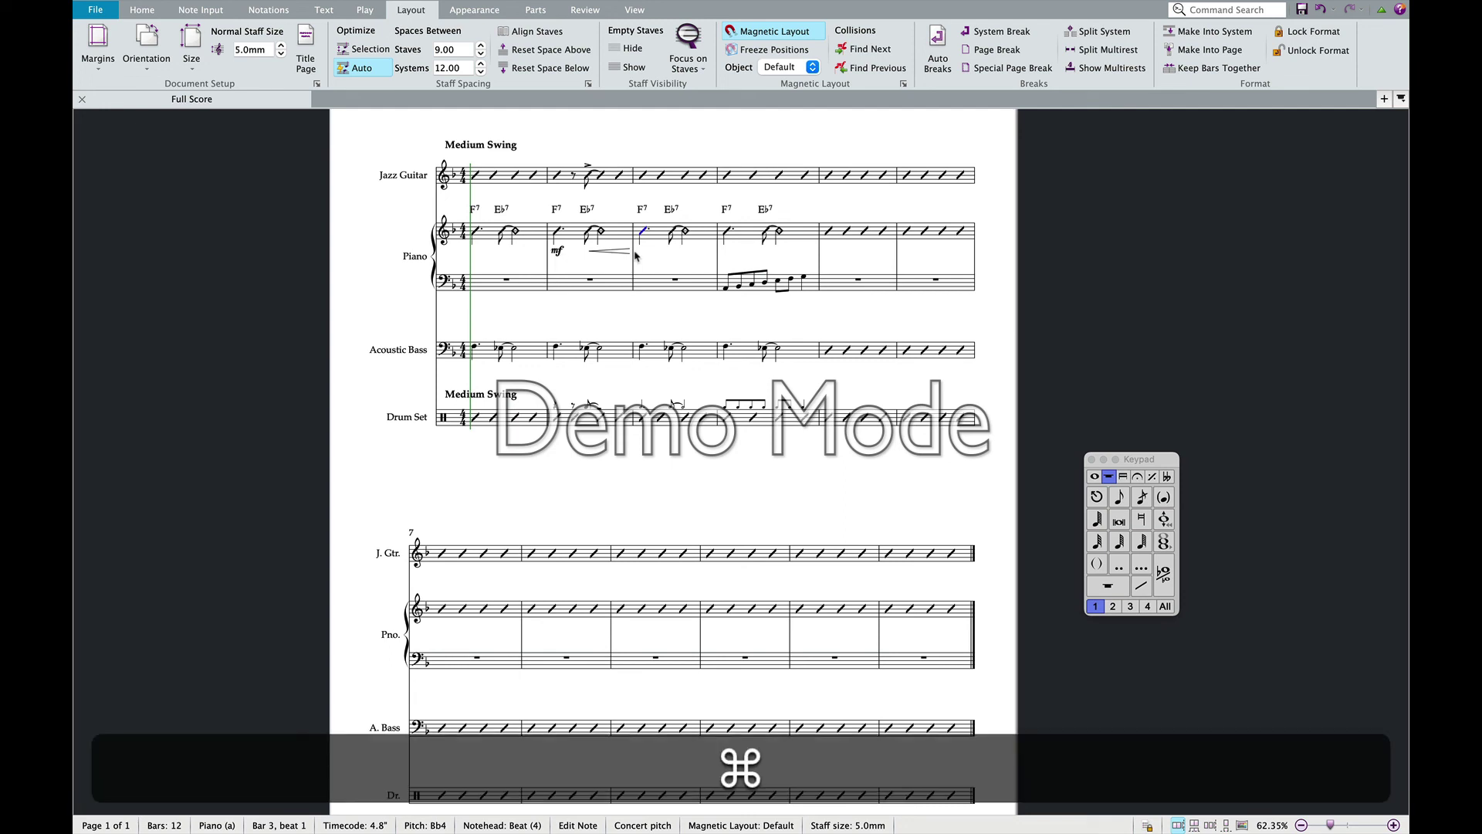
{"action": "key", "text": "super+e"}
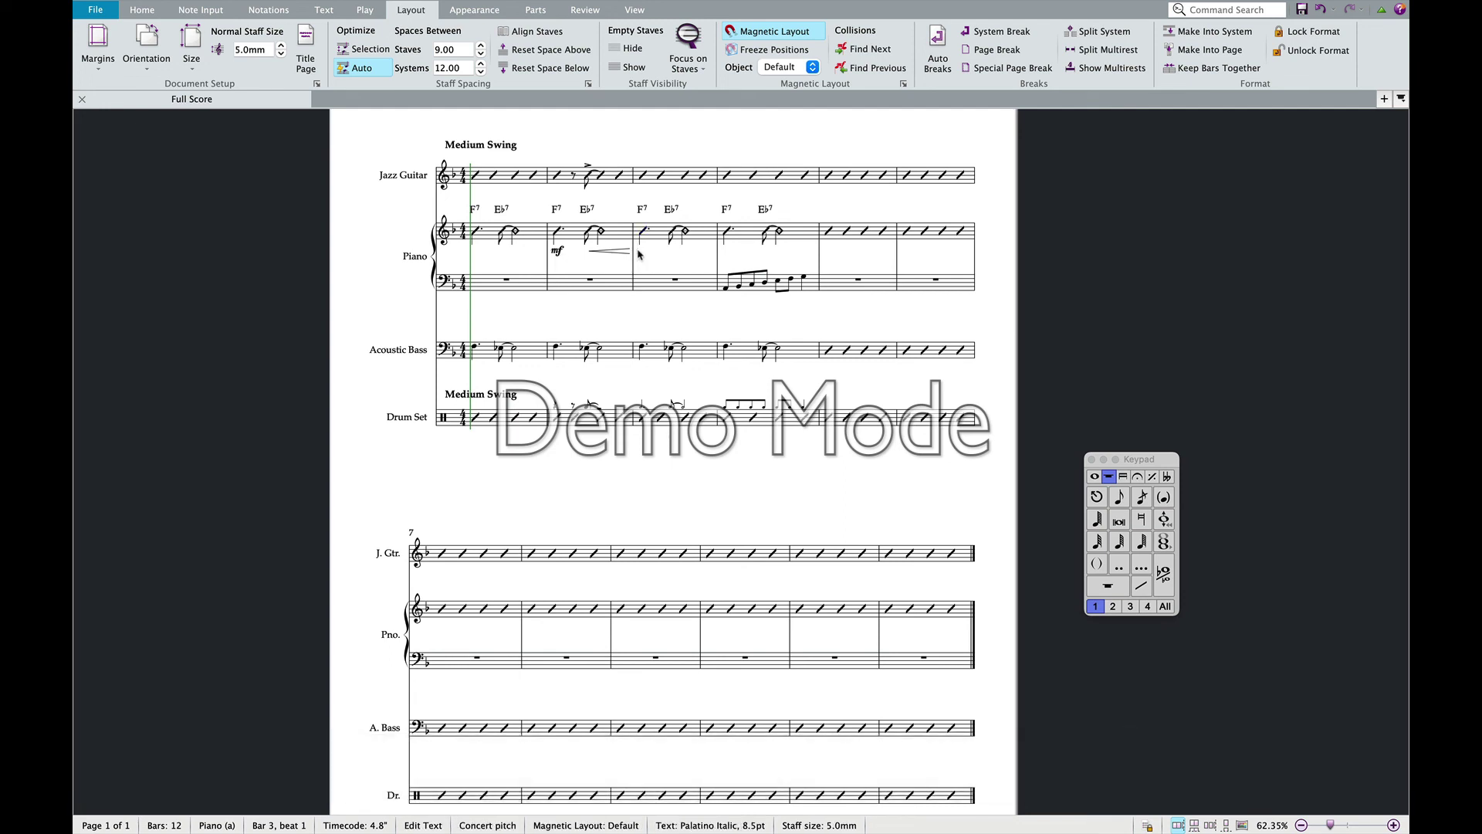
{"action": "right_click", "coordinate": [638, 254]}
{"action": "left_click", "coordinate": [679, 118]}
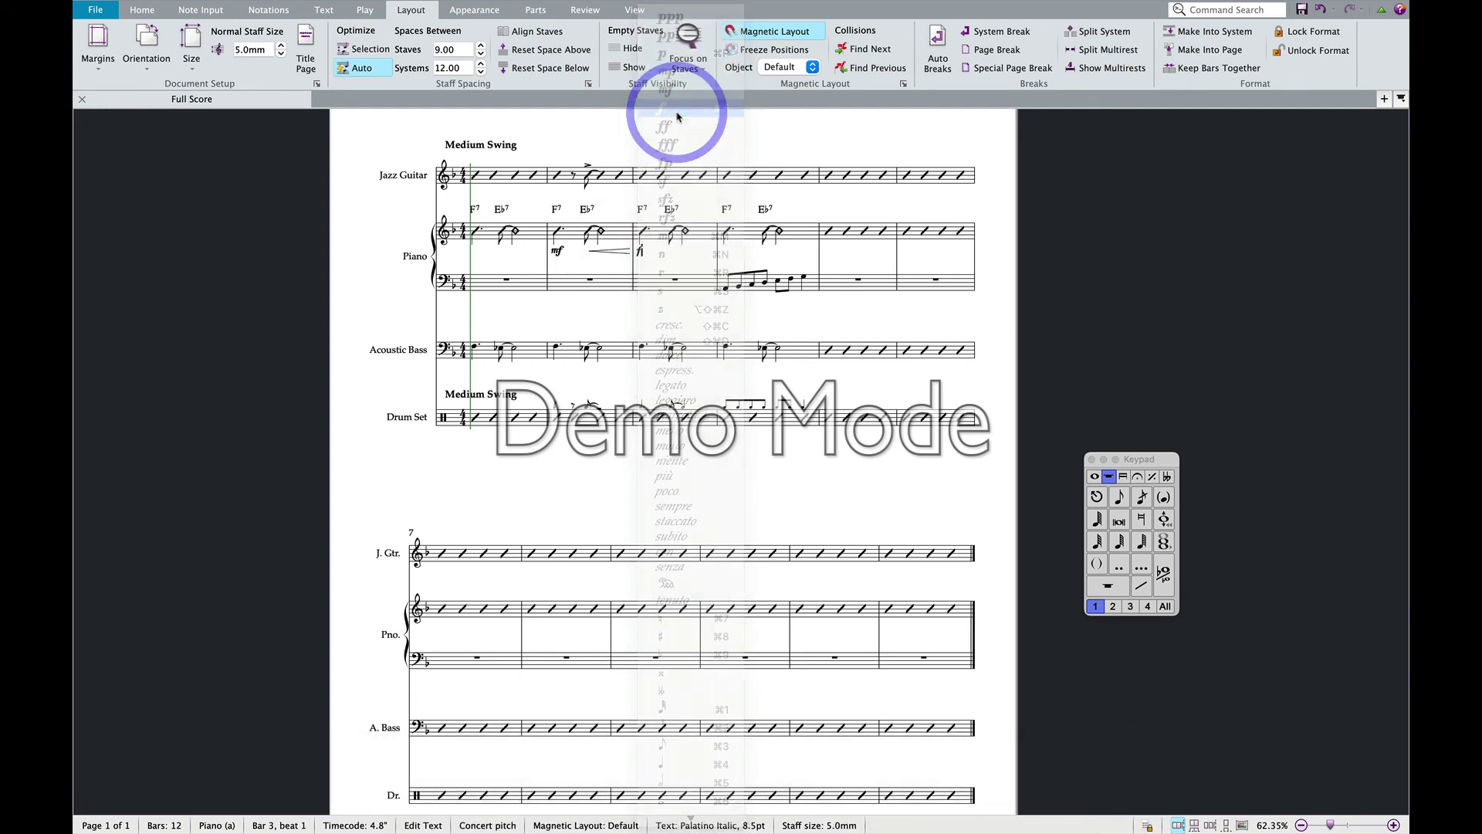
{"action": "left_click", "coordinate": [682, 257]}
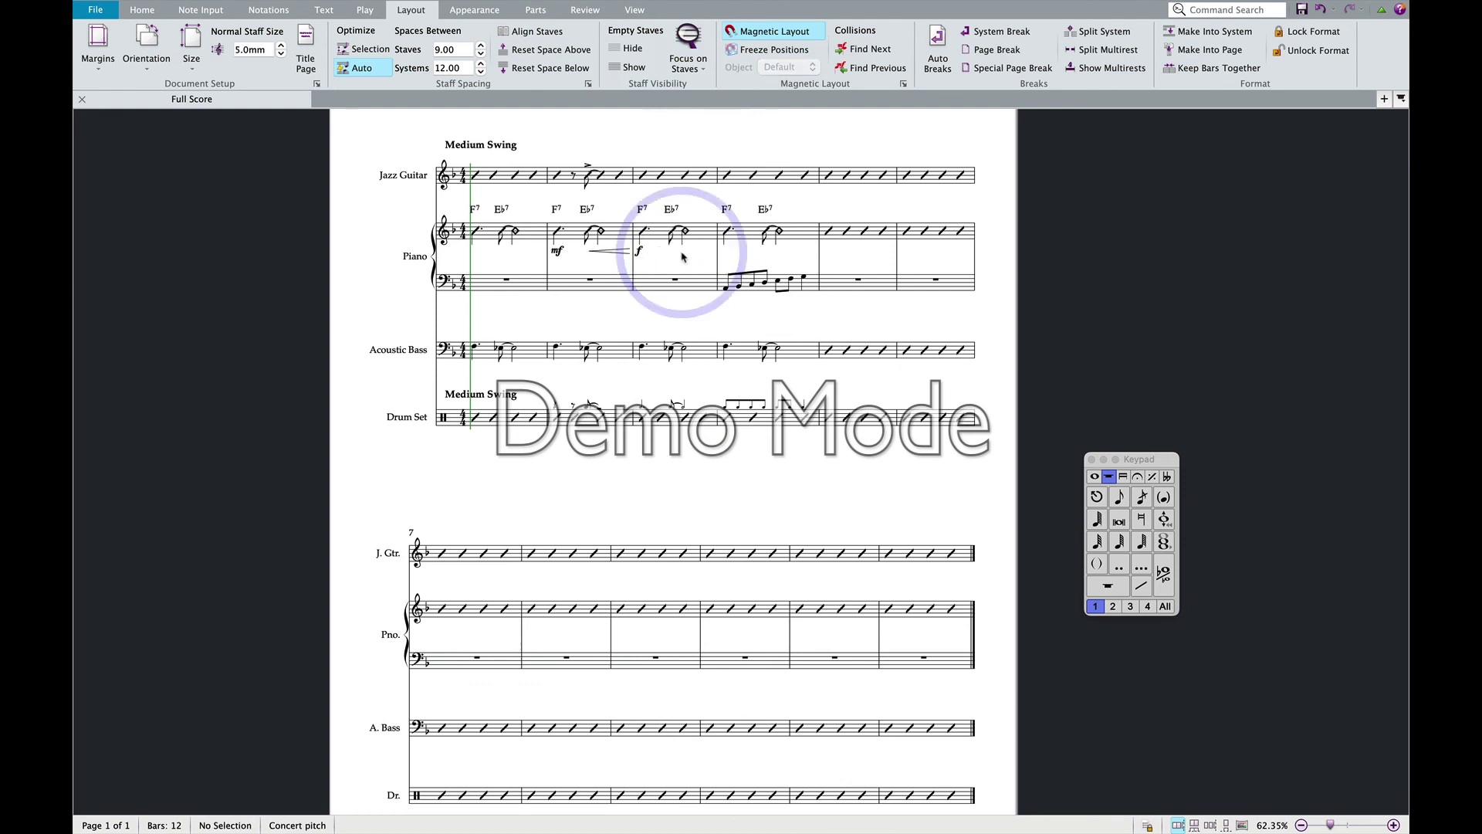
- Shift the Piano's crescendo hairpin in bar 2 slightly away from the f dynamic and deselect it
{"action": "left_click", "coordinate": [604, 255]}
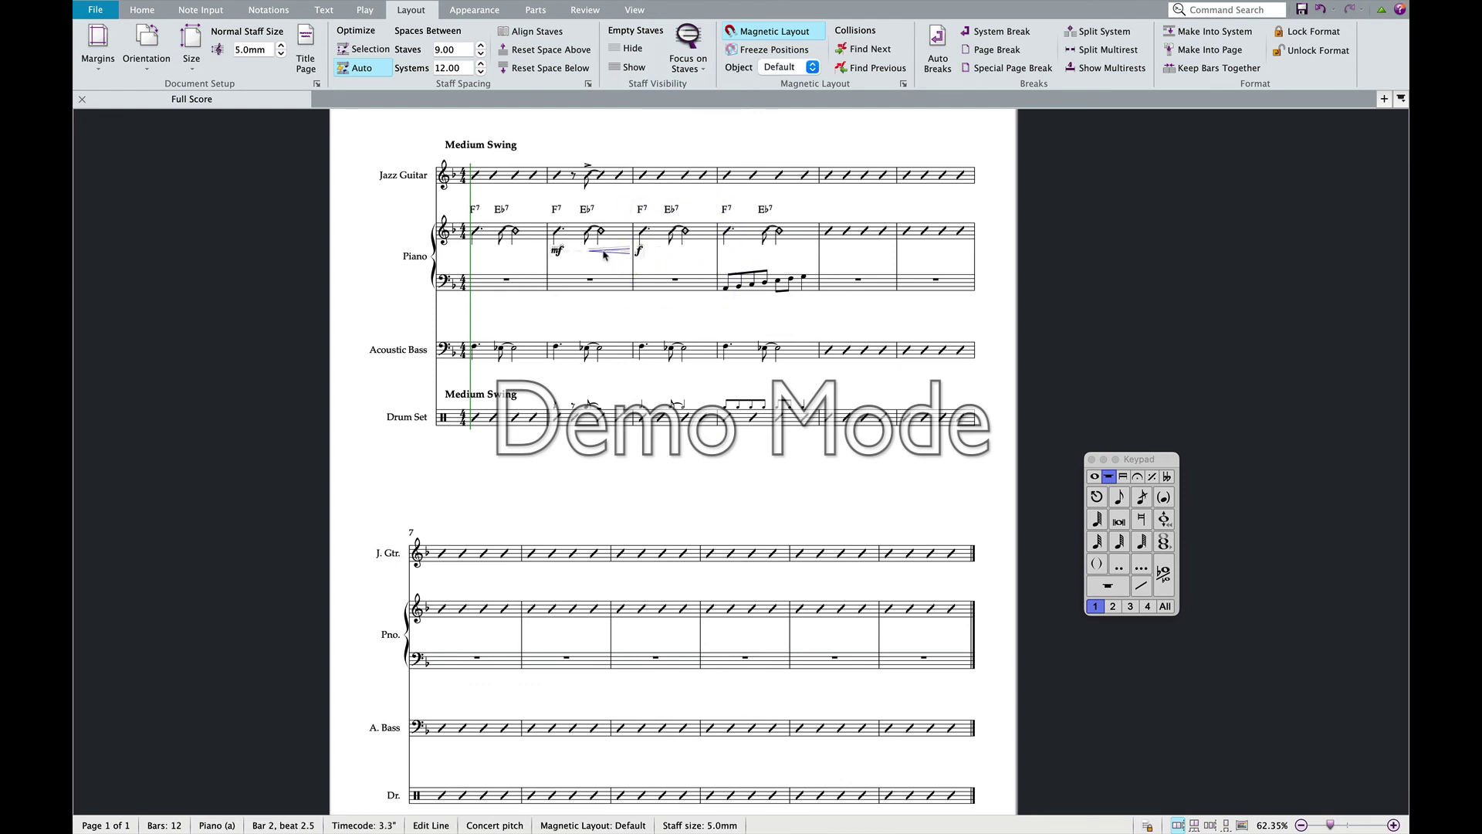
{"action": "left_click", "coordinate": [672, 255]}
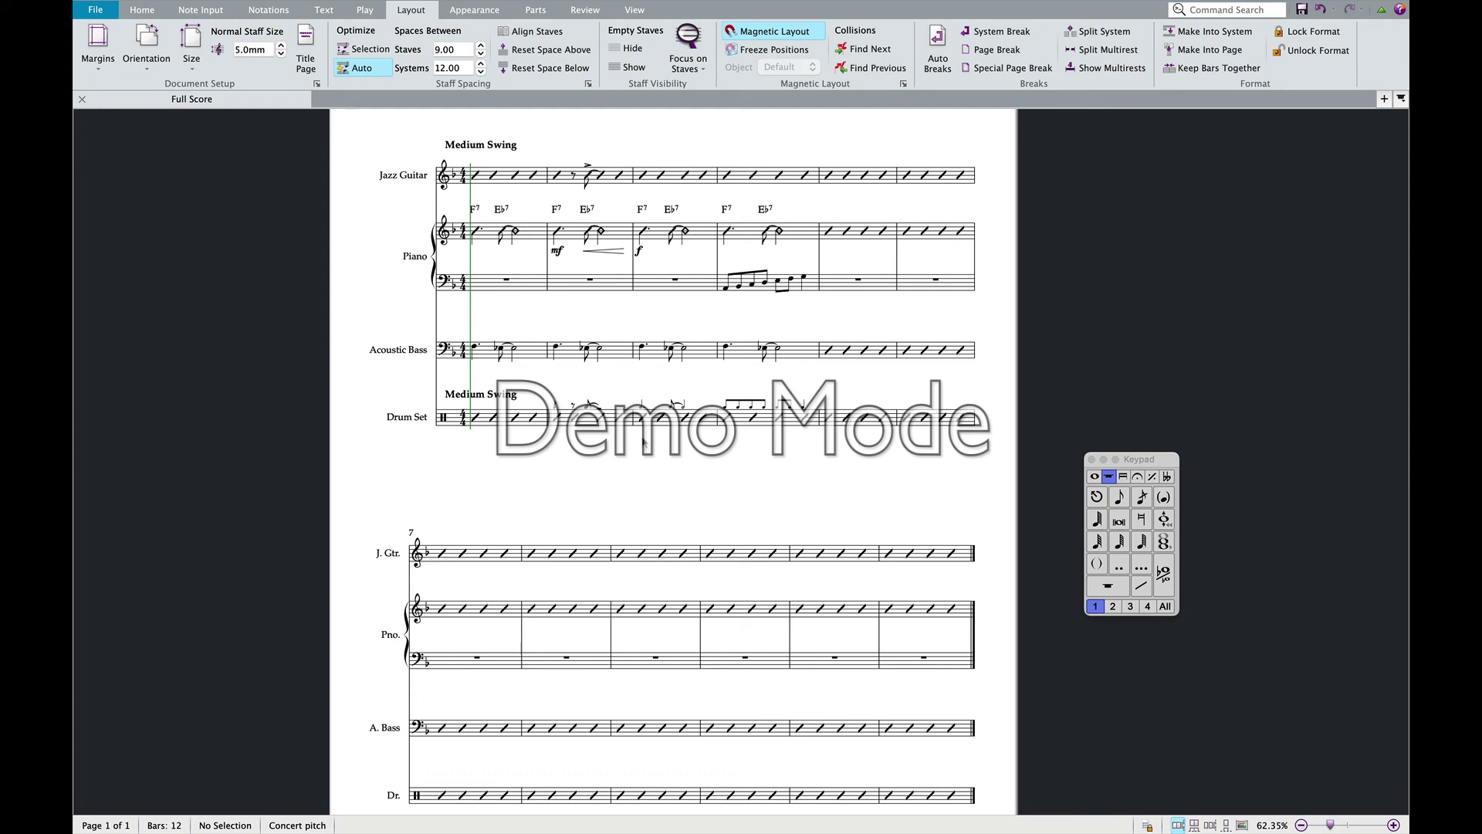
{"action": "left_click", "coordinate": [909, 10]}
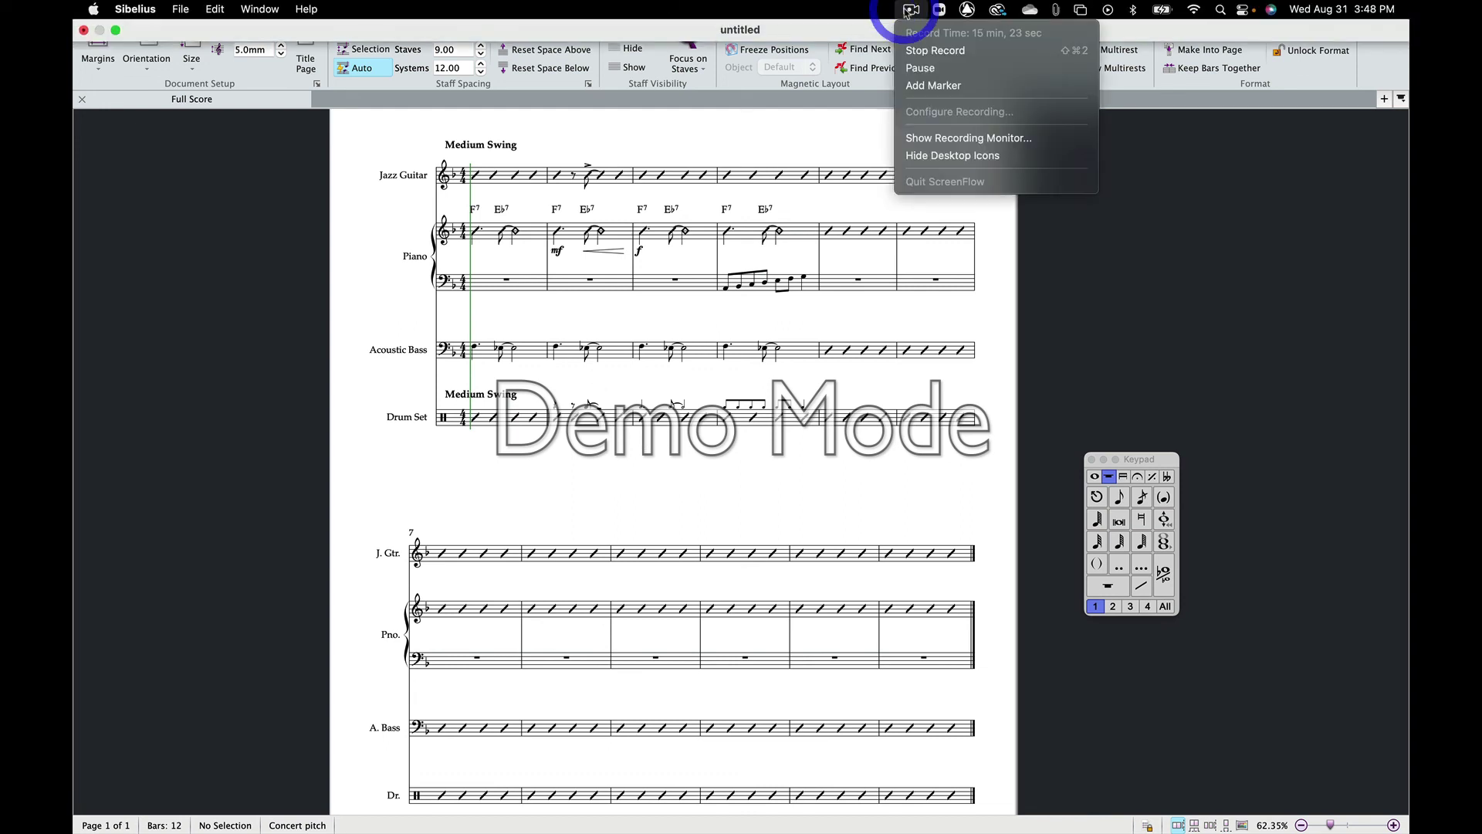